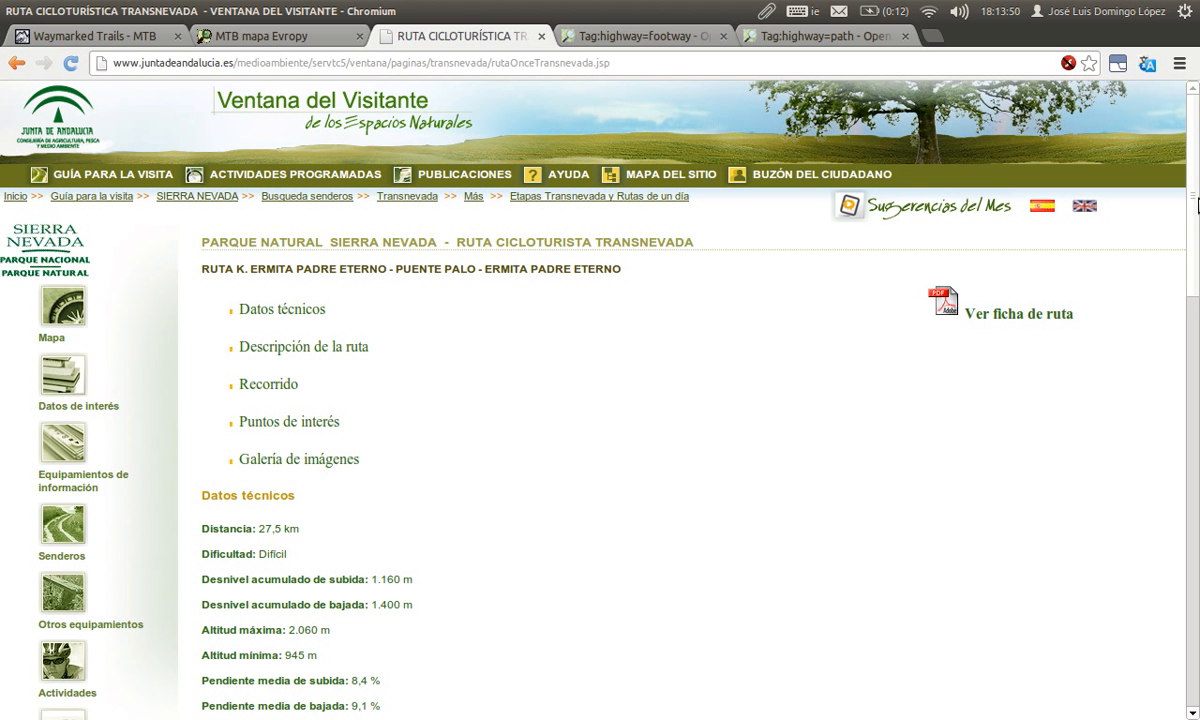
Skim the Ruta K web page, switch to JOSM and open the recent track file rutaK.gpx
left_click_drag(1194, 189, 1194, 608)
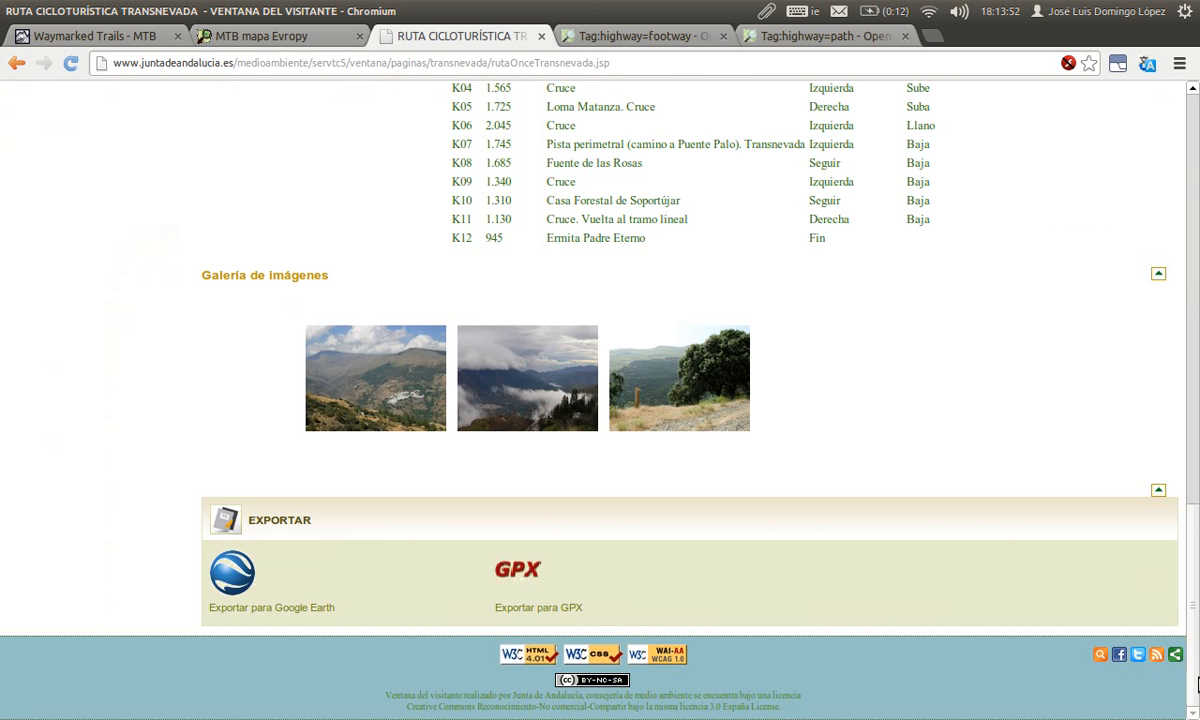
left_click_drag(1198, 683, 1198, 168)
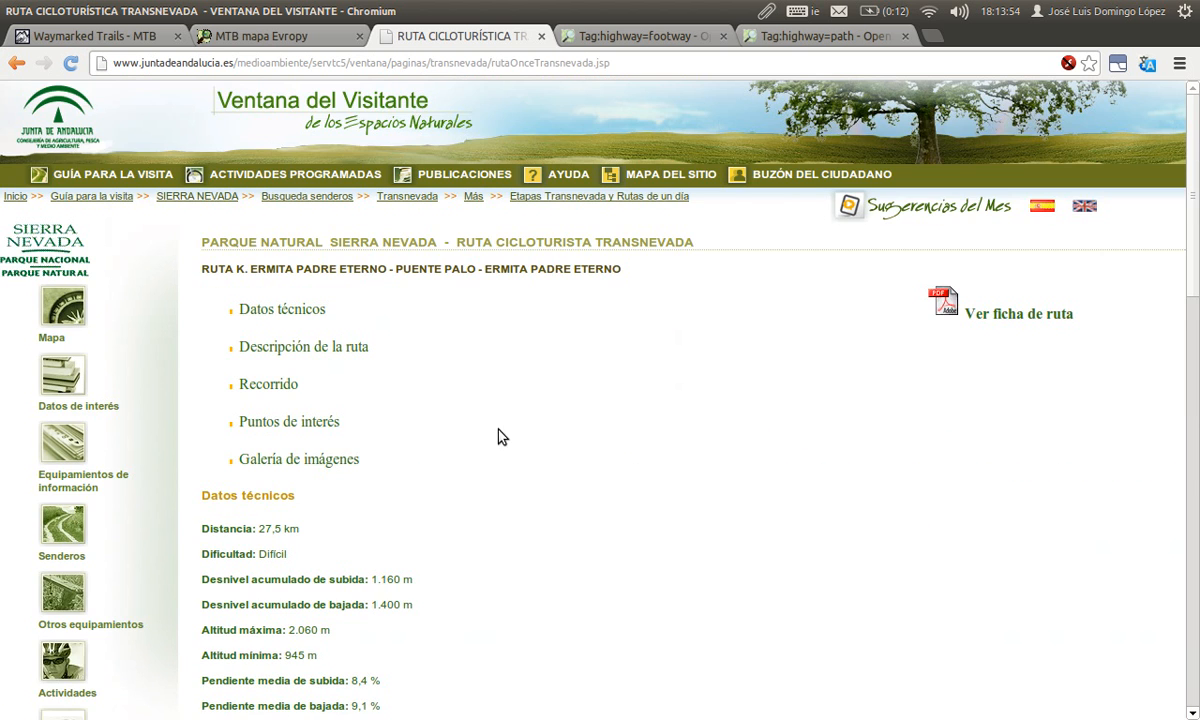
key("alt+Tab")
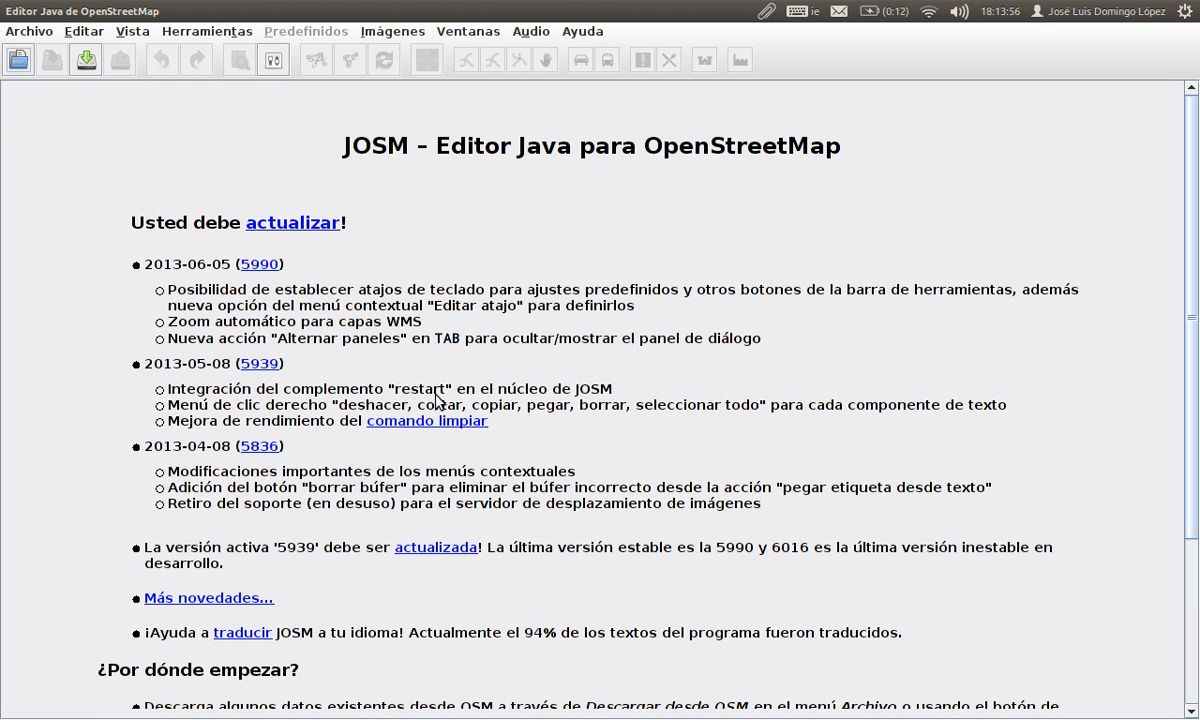
left_click(30, 32)
mouse_move(255, 108)
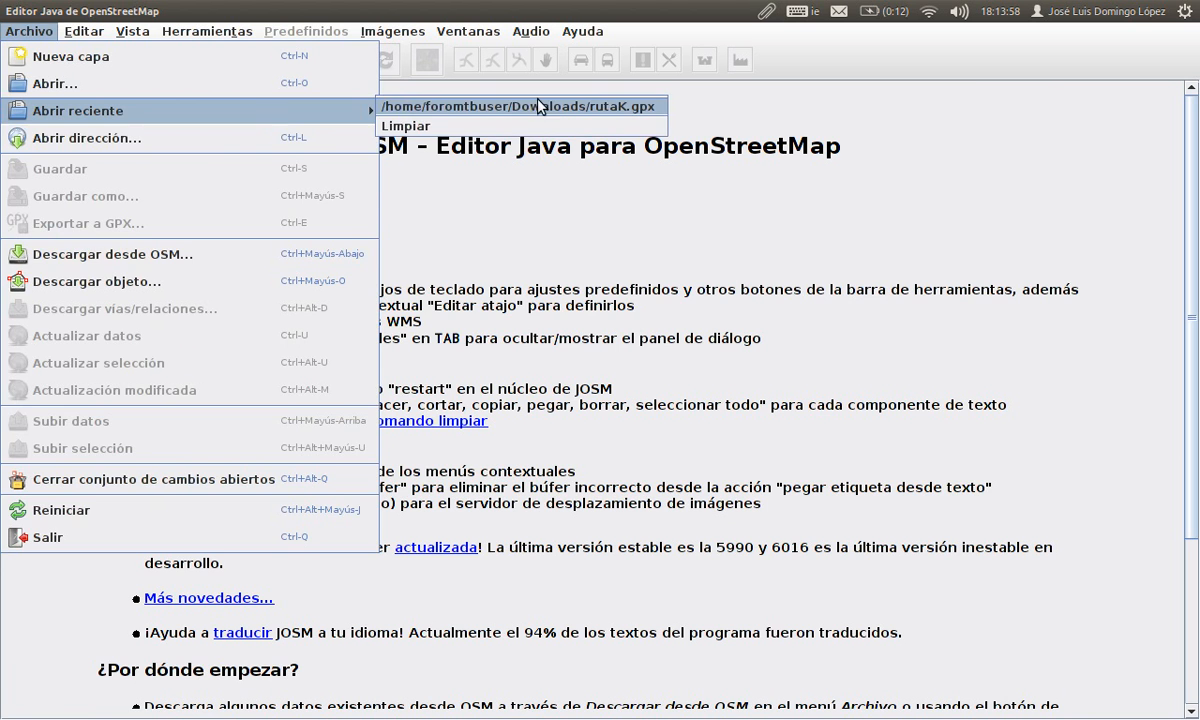
left_click(560, 108)
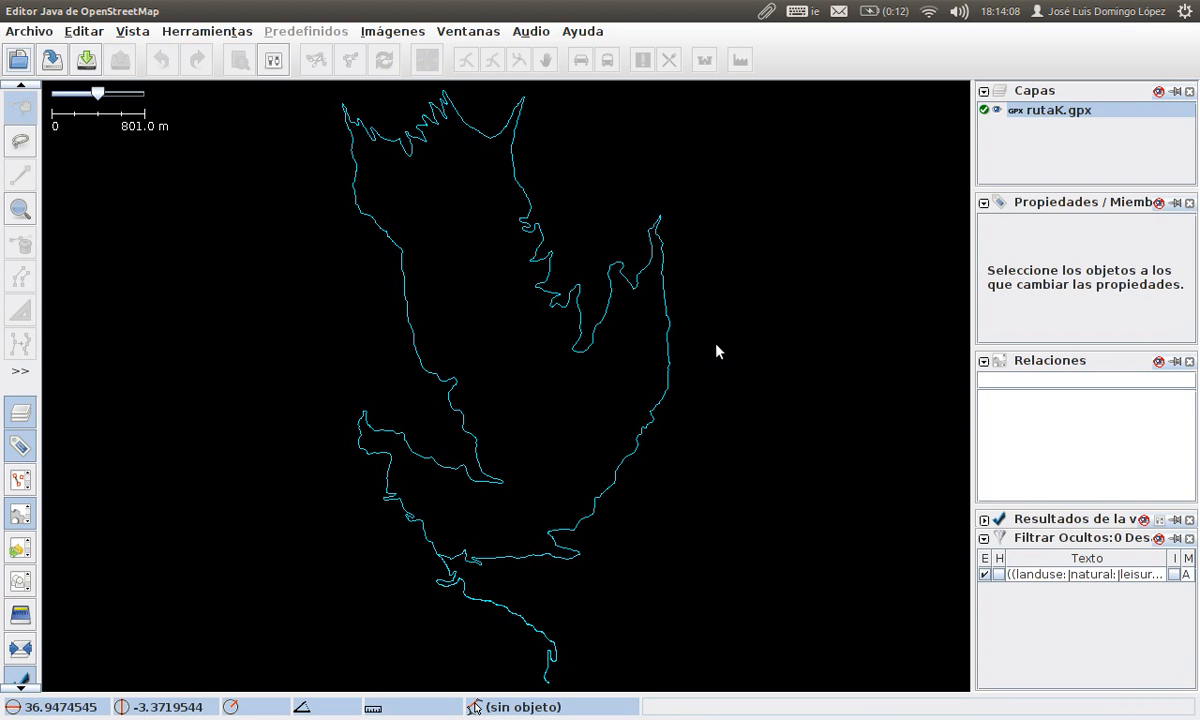
Download OSM data along the rutaK.gpx track within 50 metres, 1 km2 maximum area per request, near tracks only
right_click(1097, 113)
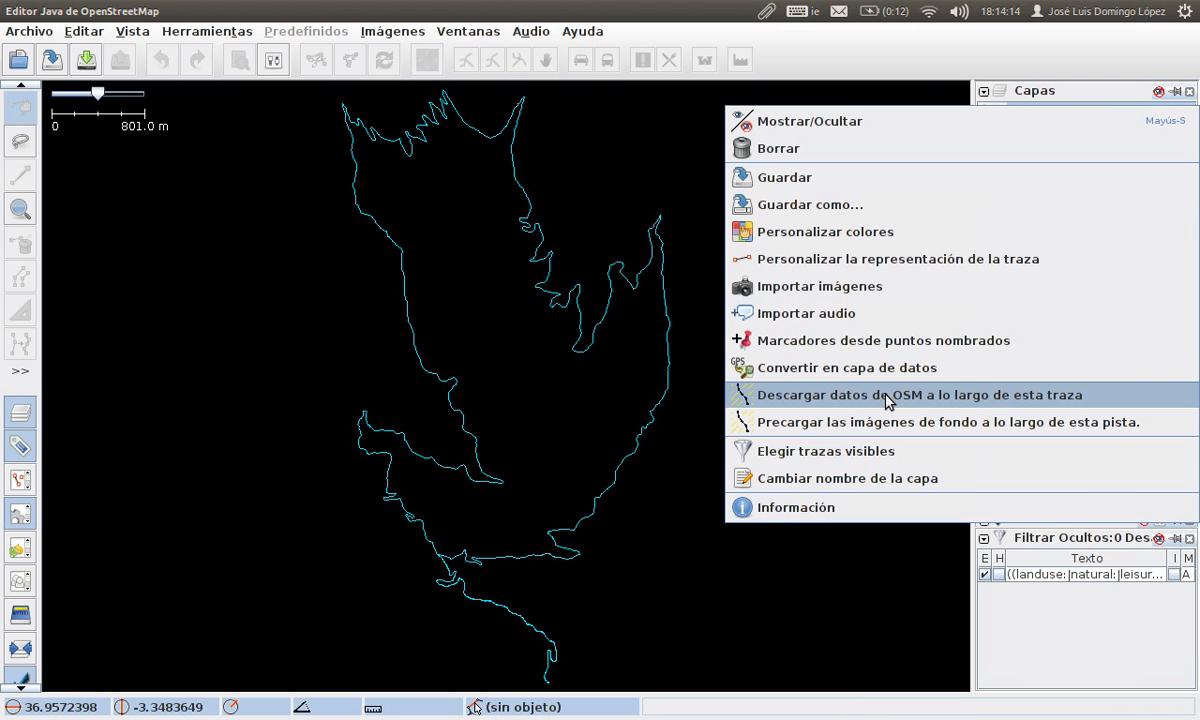
left_click(1062, 396)
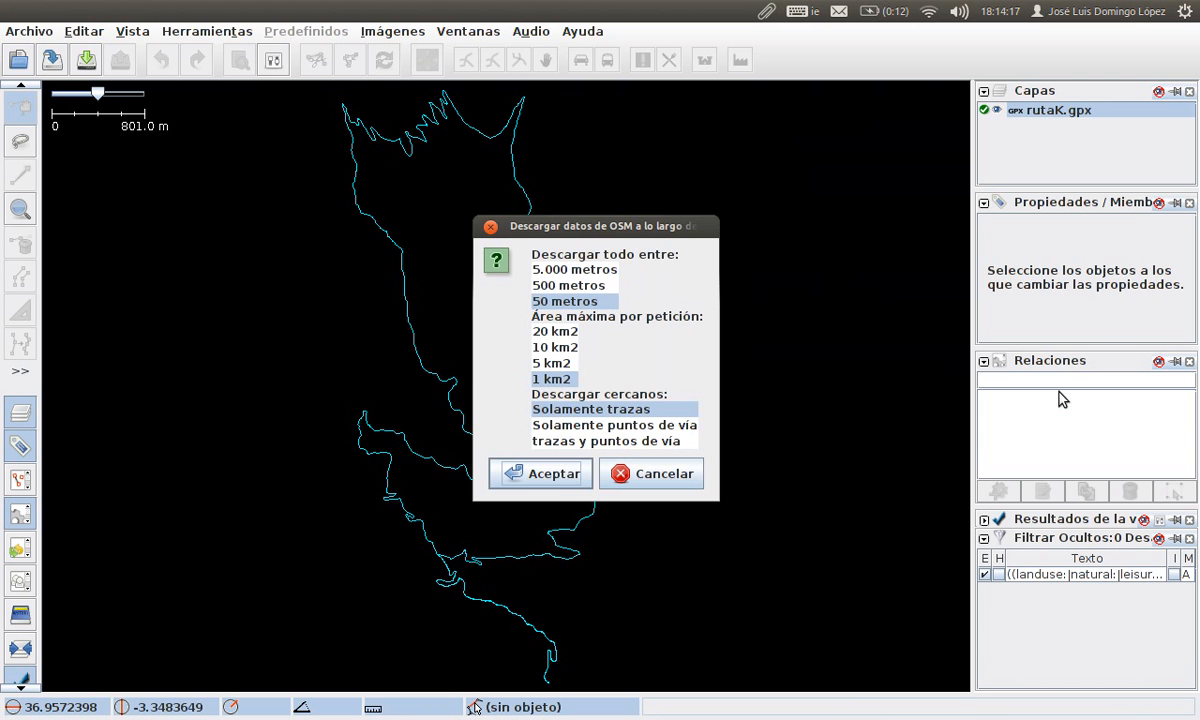
left_click(556, 476)
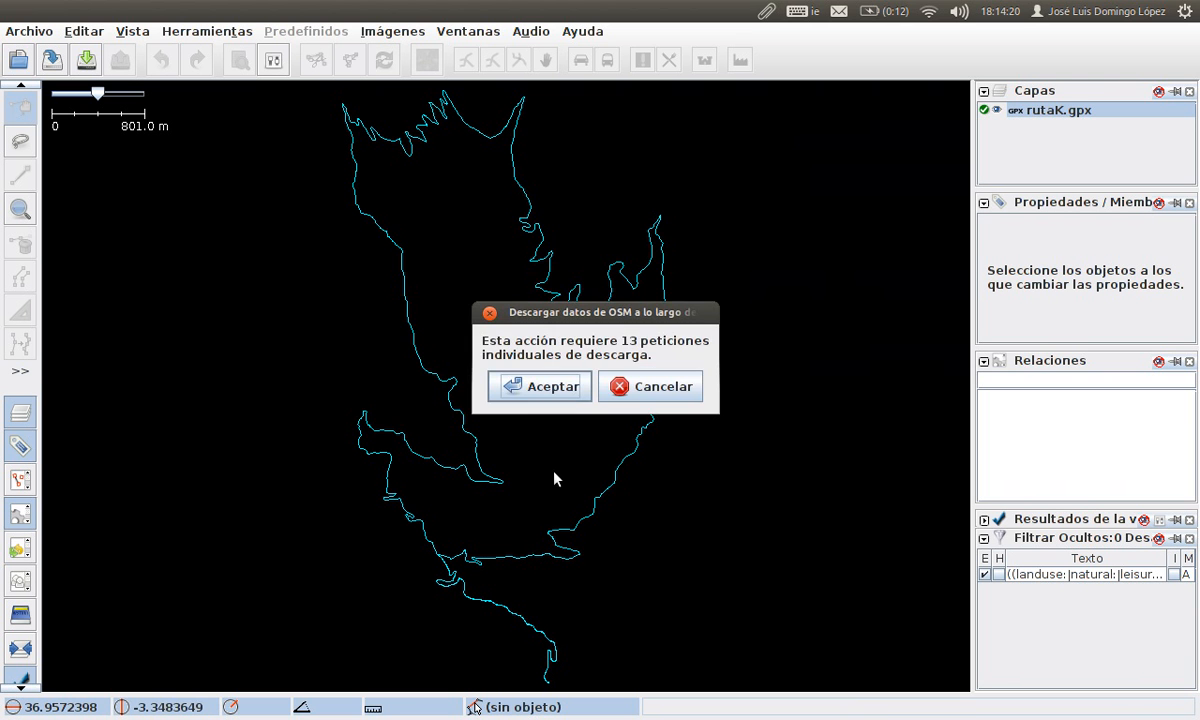
left_click(560, 394)
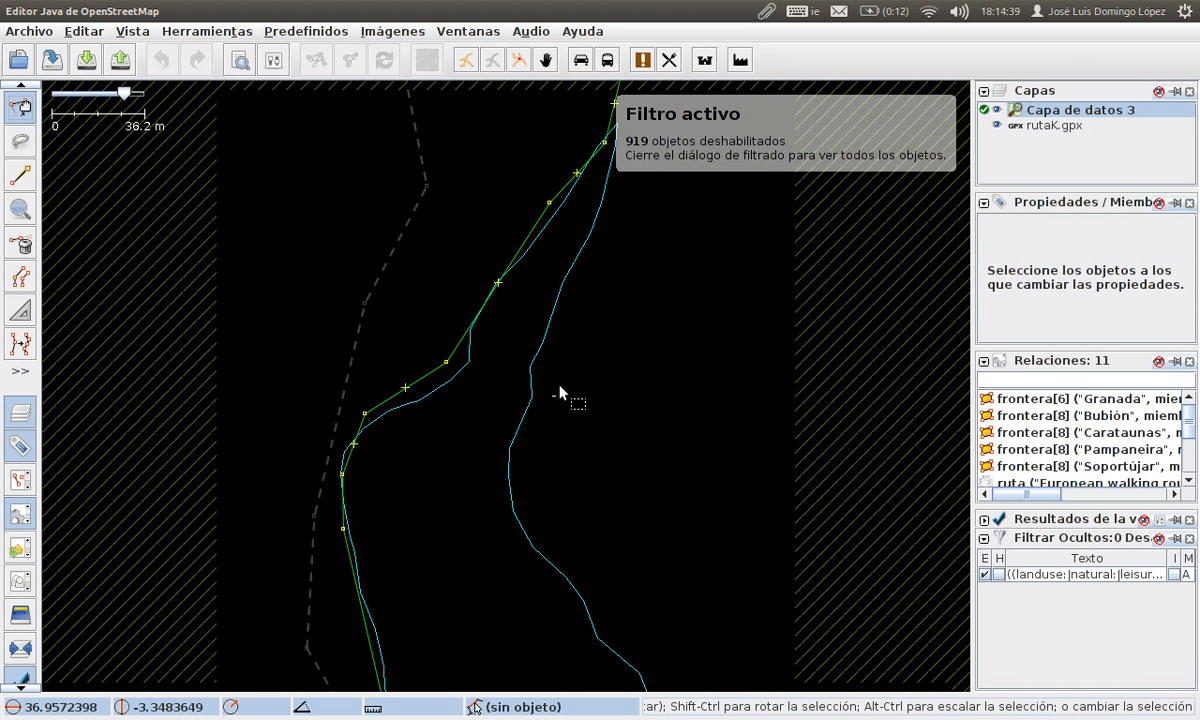
Add the Bing Sat and PNOA (España) imagery as background layers
left_click(401, 33)
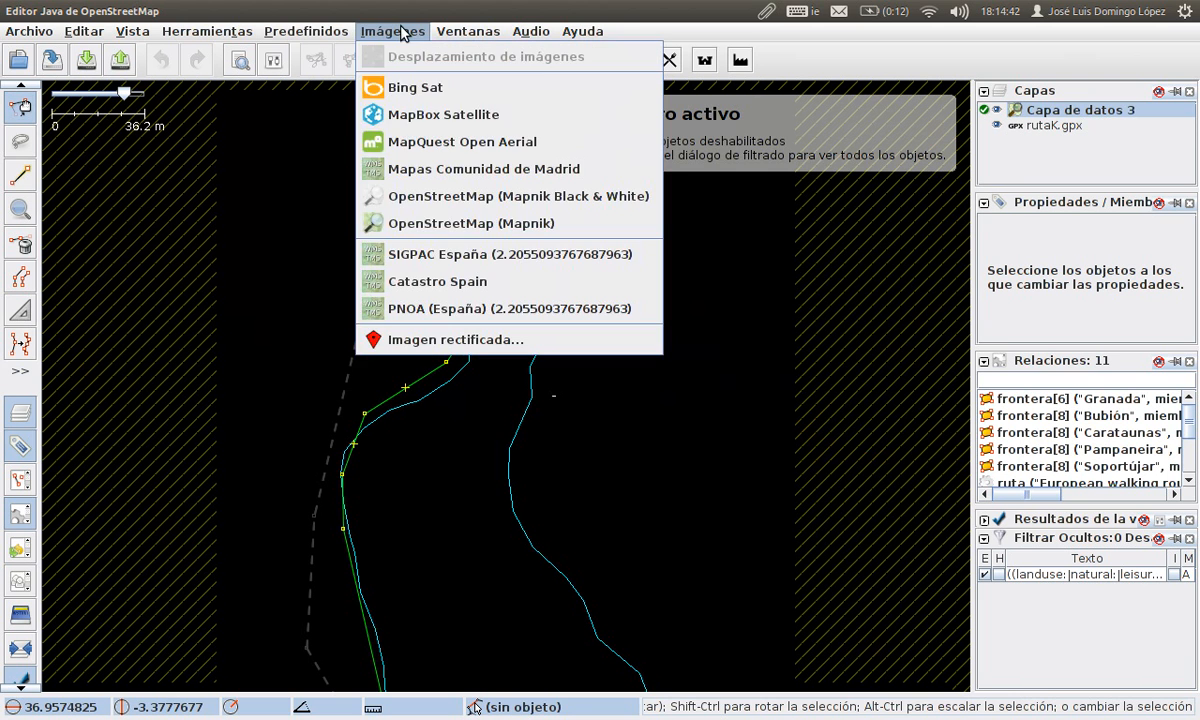
left_click(425, 89)
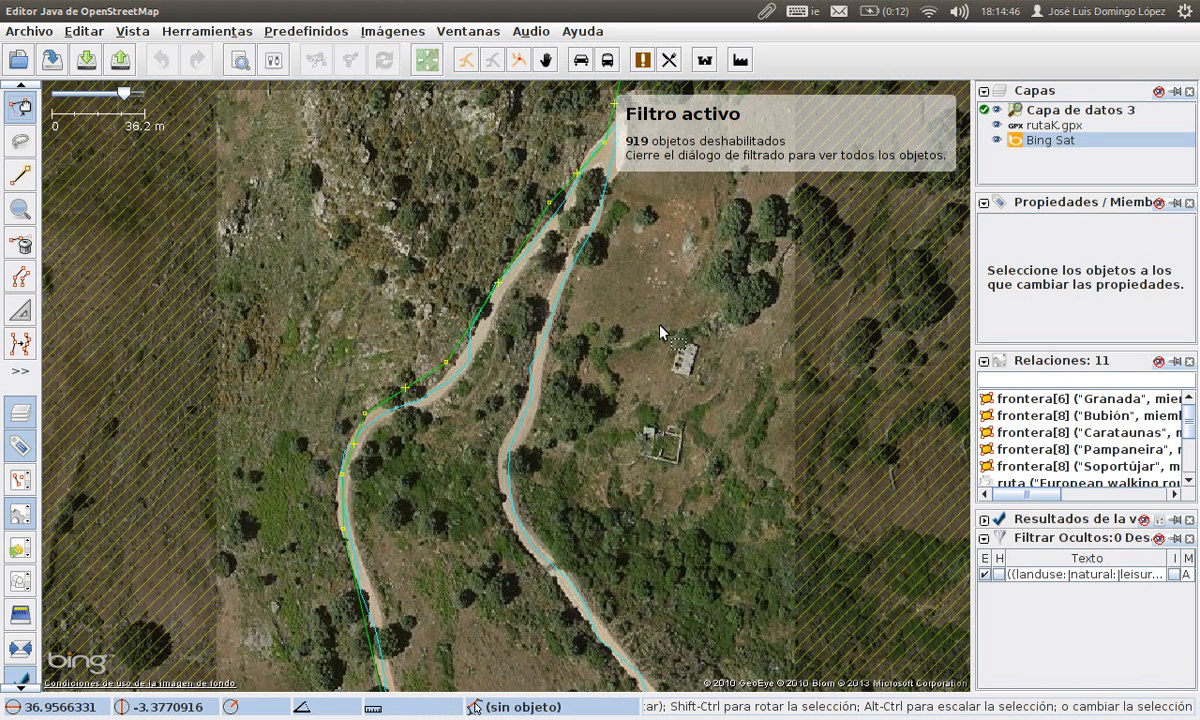
left_click(381, 33)
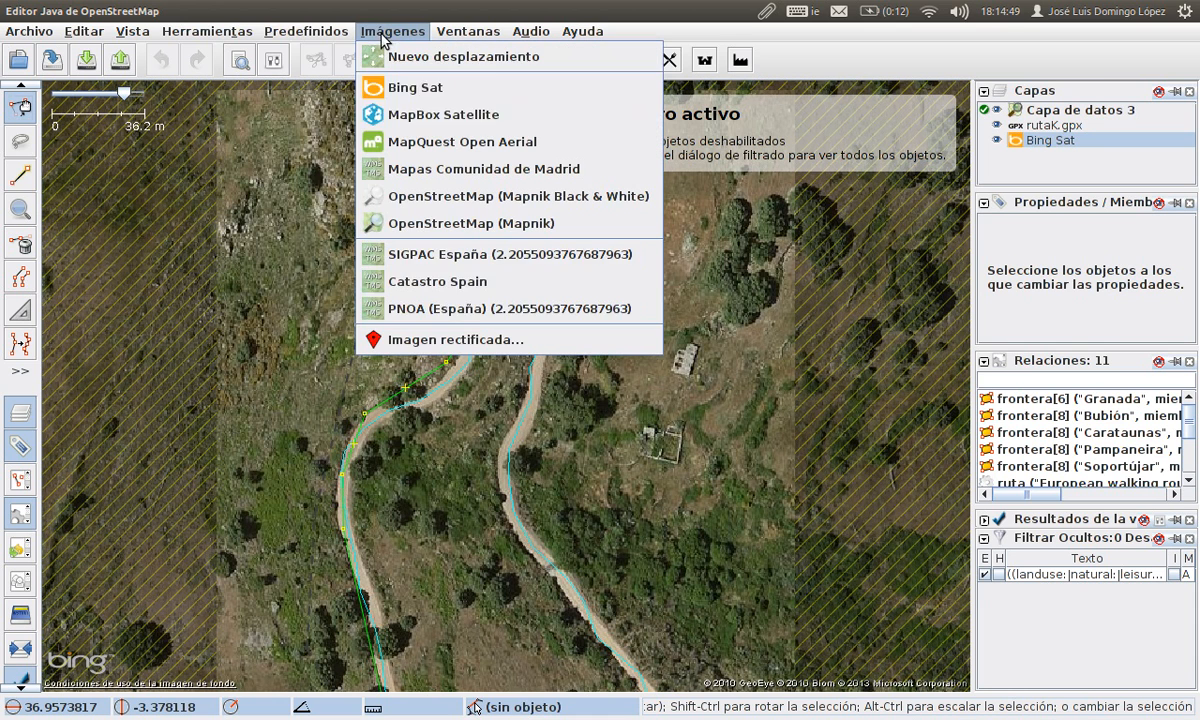
left_click(479, 316)
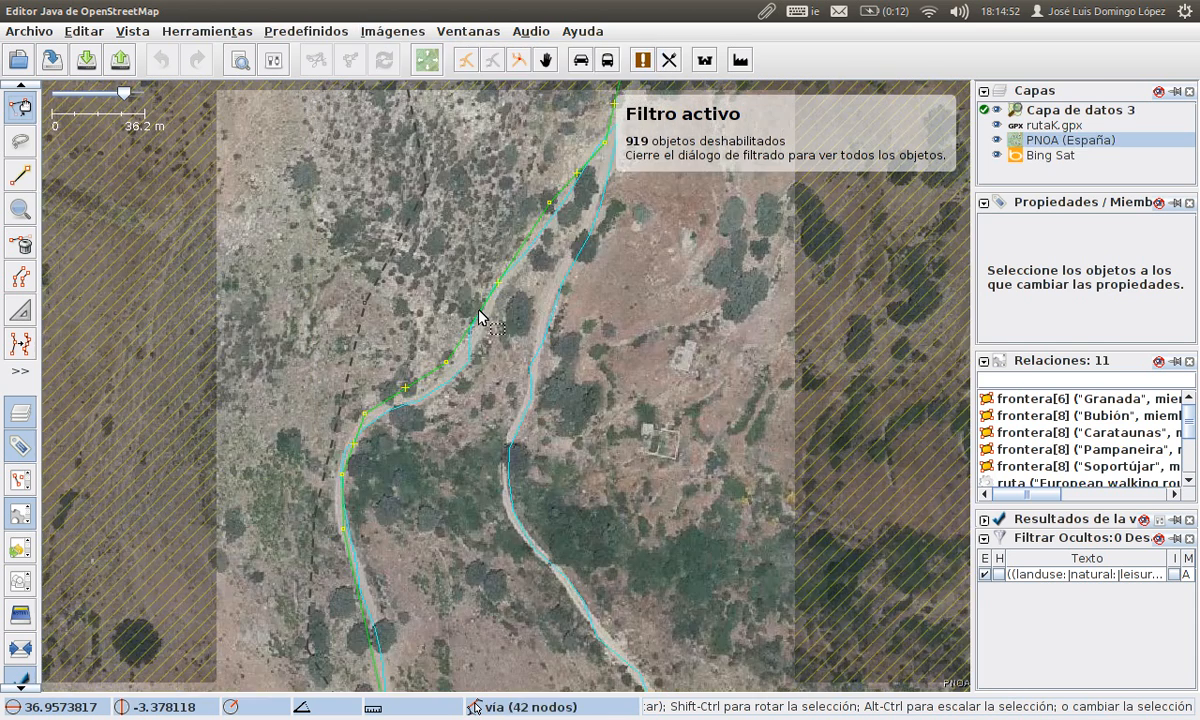
Hide the PNOA (España) layer so that the Bing Sat imagery serves as the background
mouse_move(1052, 158)
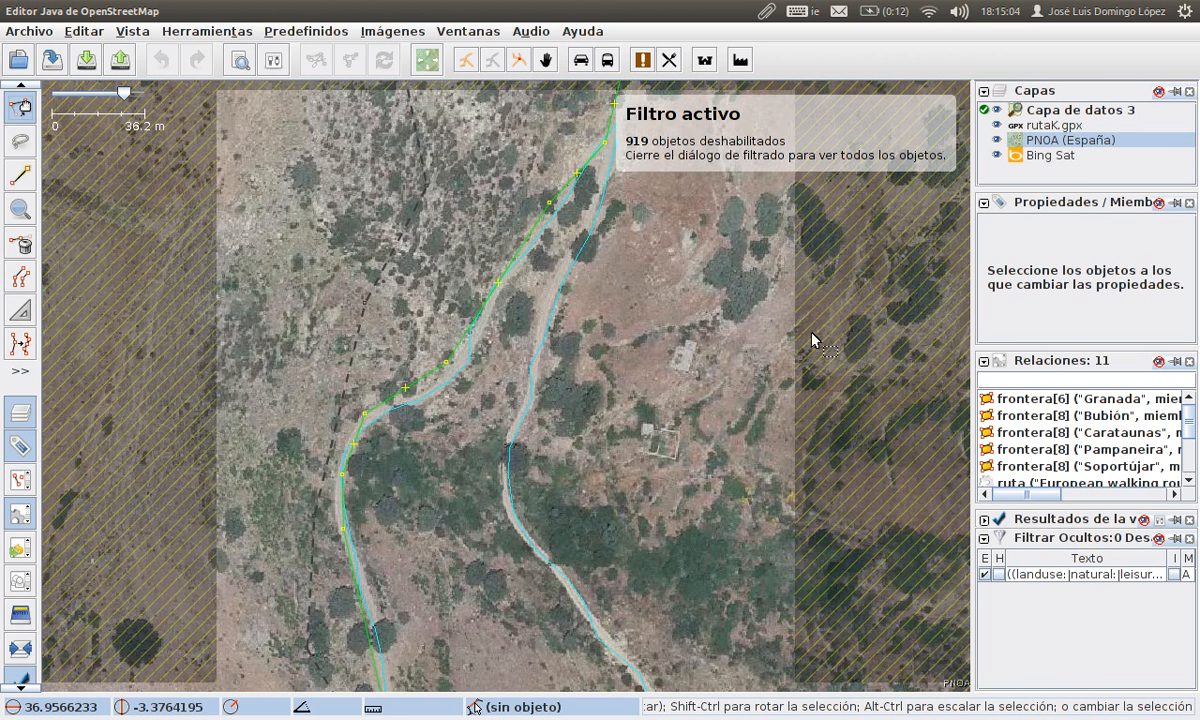
left_click(1052, 155)
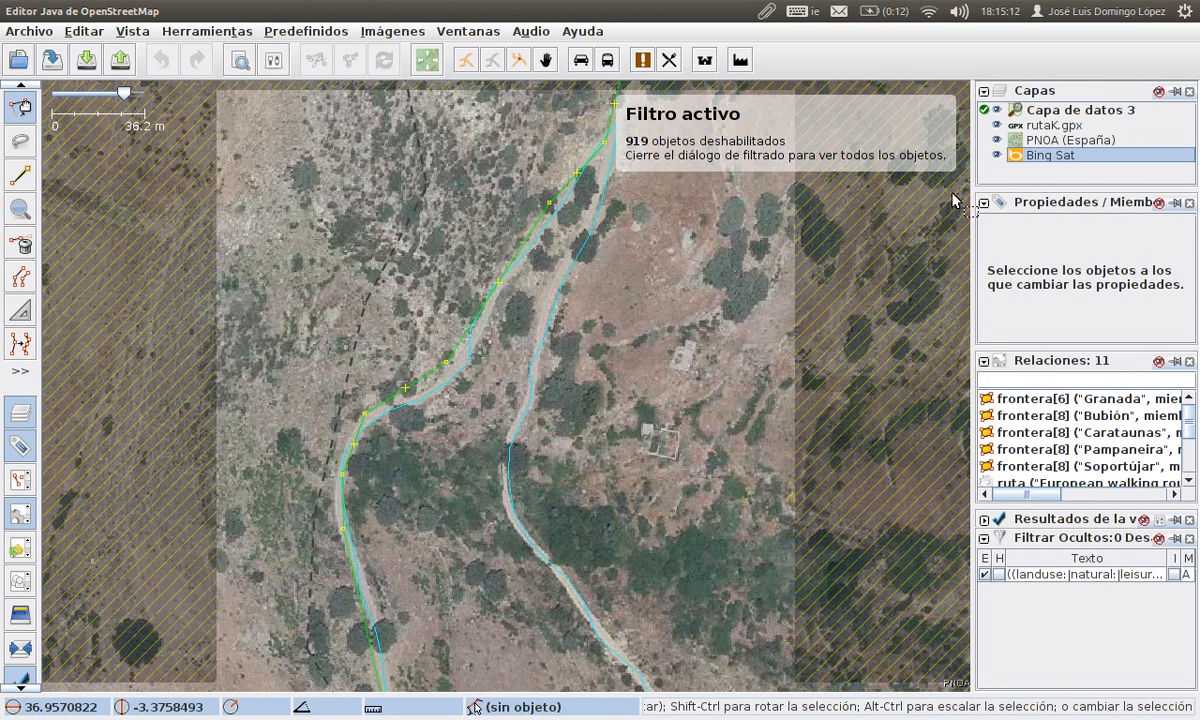
mouse_move(1008, 157)
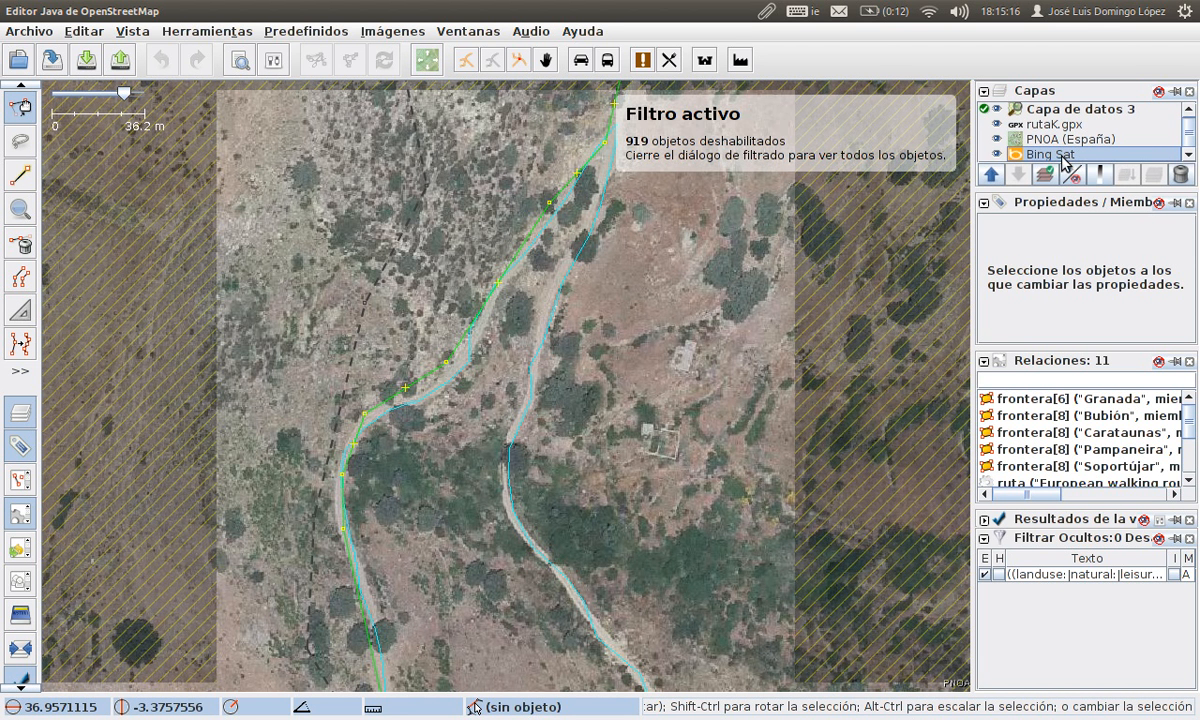
left_click(996, 141)
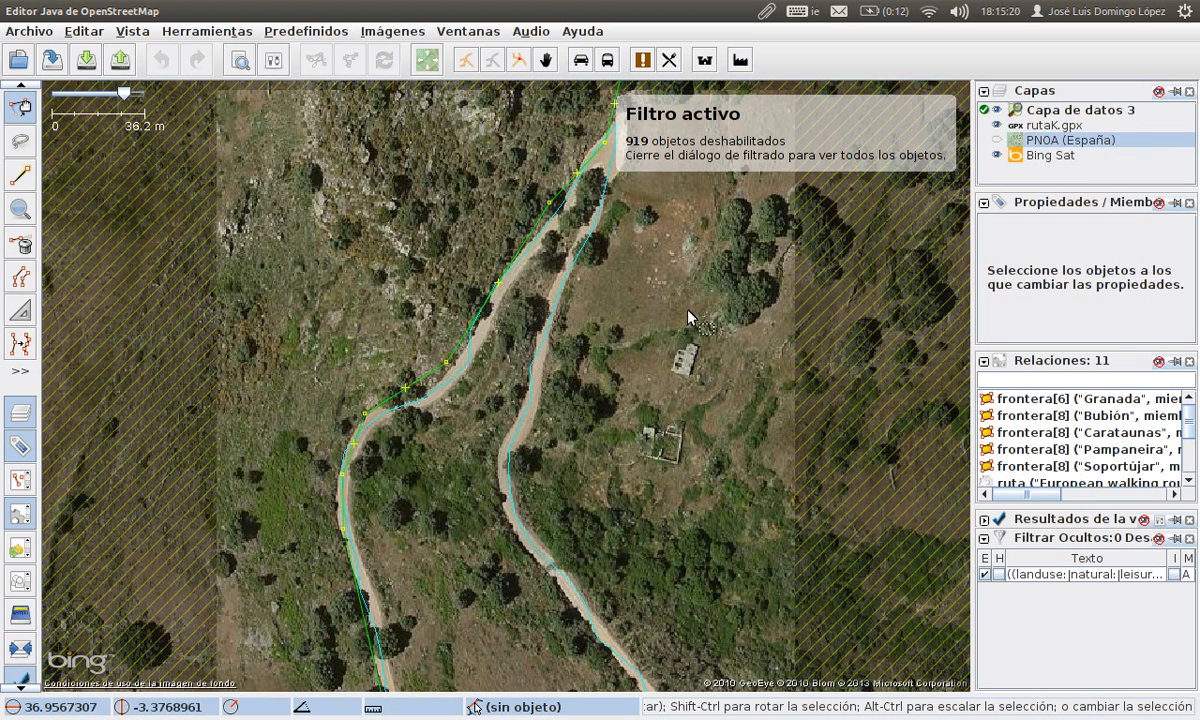
Switch the landuse/natural object filter off and on again, and collapse the filter list
mouse_move(1066, 158)
left_click(985, 574)
left_click(985, 574)
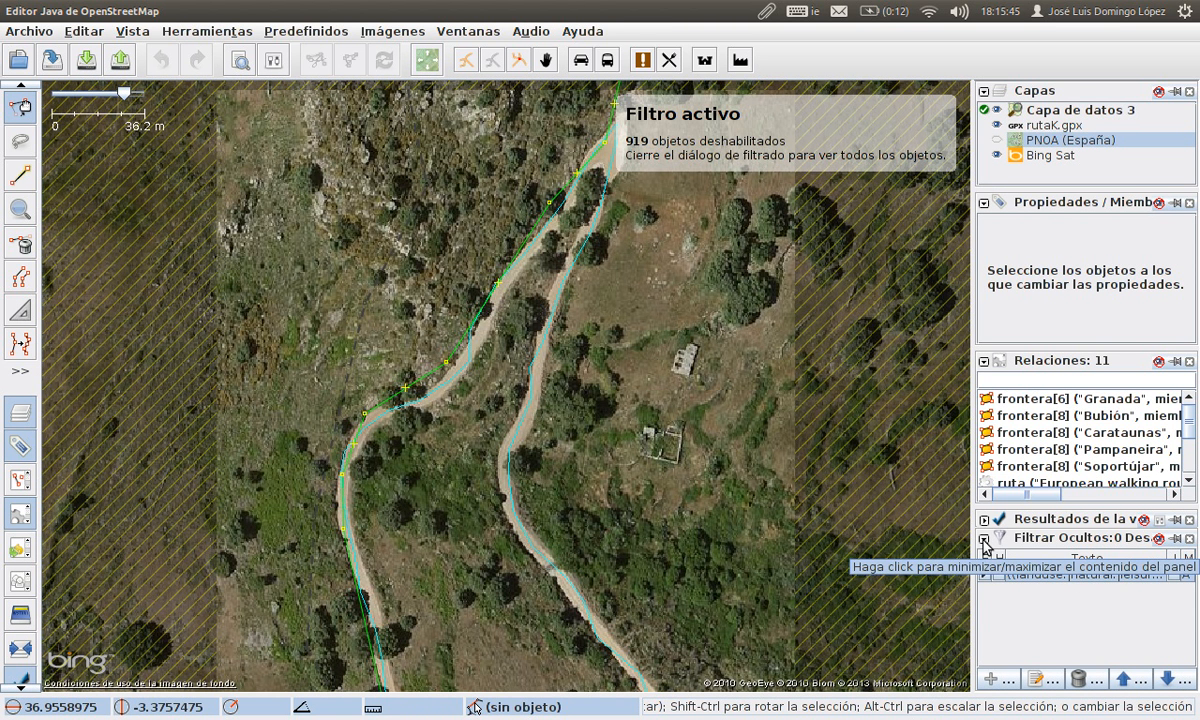
left_click(984, 543)
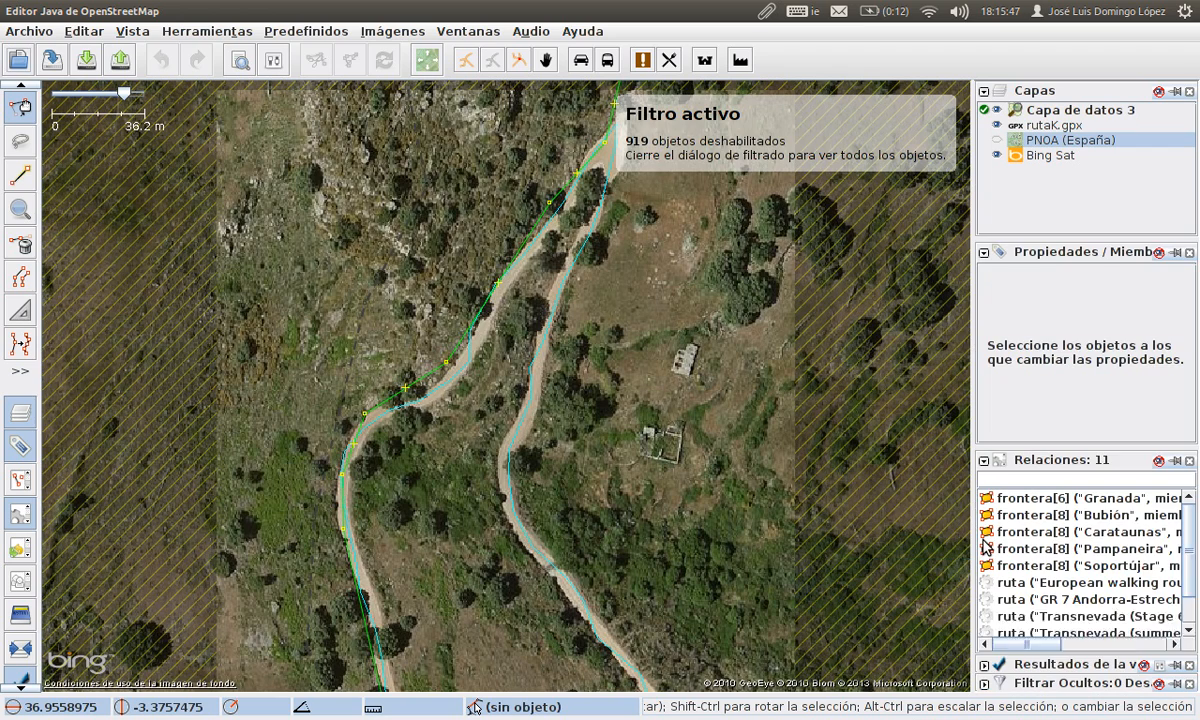
Examine how the GPX track matches the existing OSM ways around Pago del Tambor and the junction south of Monte de la Piuca
scroll(604, 566, "down", 3)
left_click_drag(574, 600, 508, 281)
left_click_drag(481, 490, 541, 332)
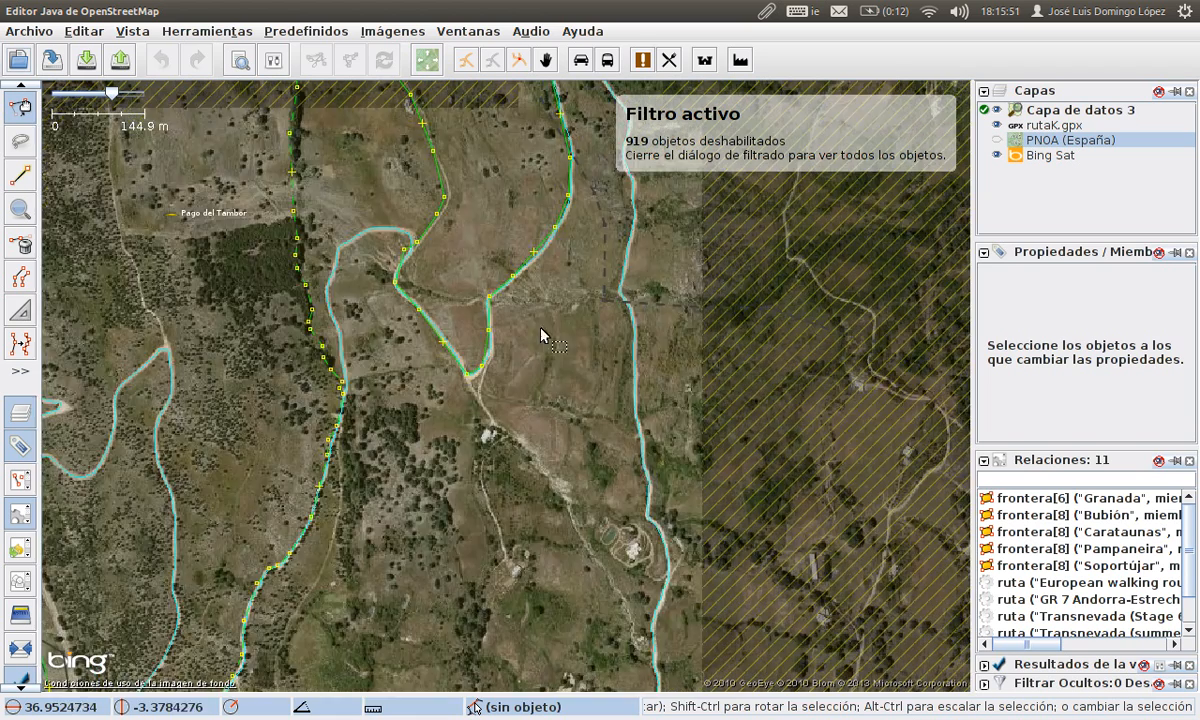
scroll(530, 350, "down", 1)
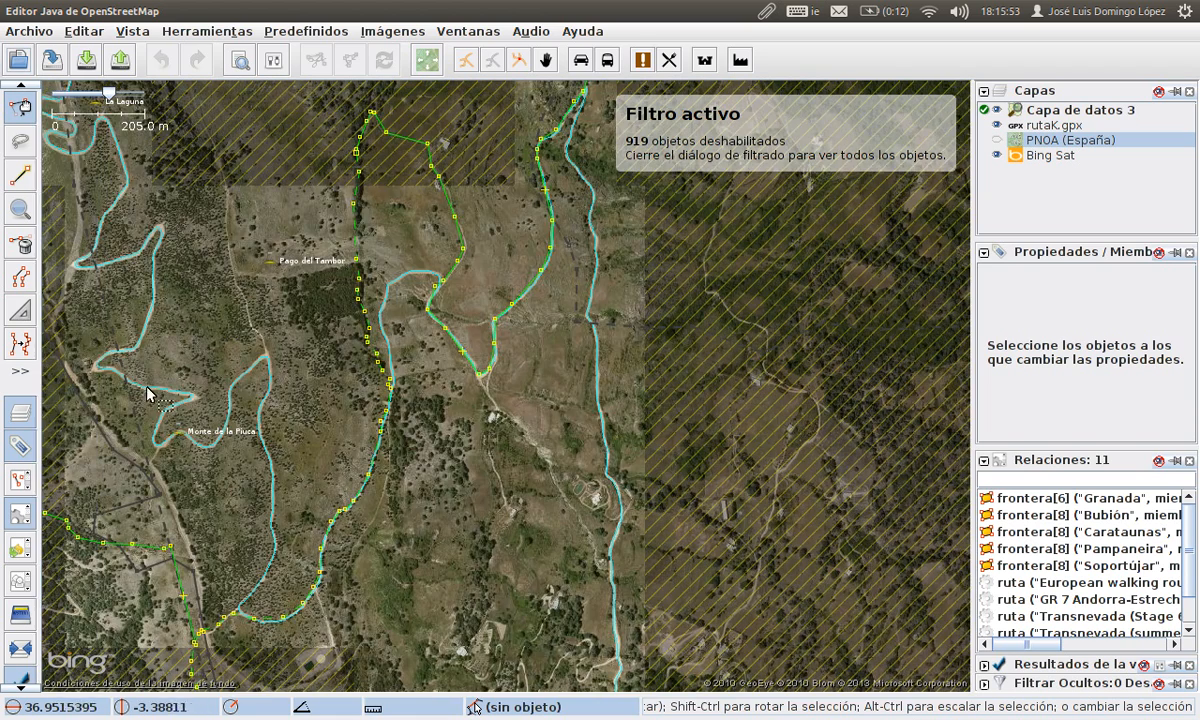
left_click_drag(150, 380, 480, 322)
left_click_drag(582, 484, 544, 477)
scroll(596, 407, "up", 3)
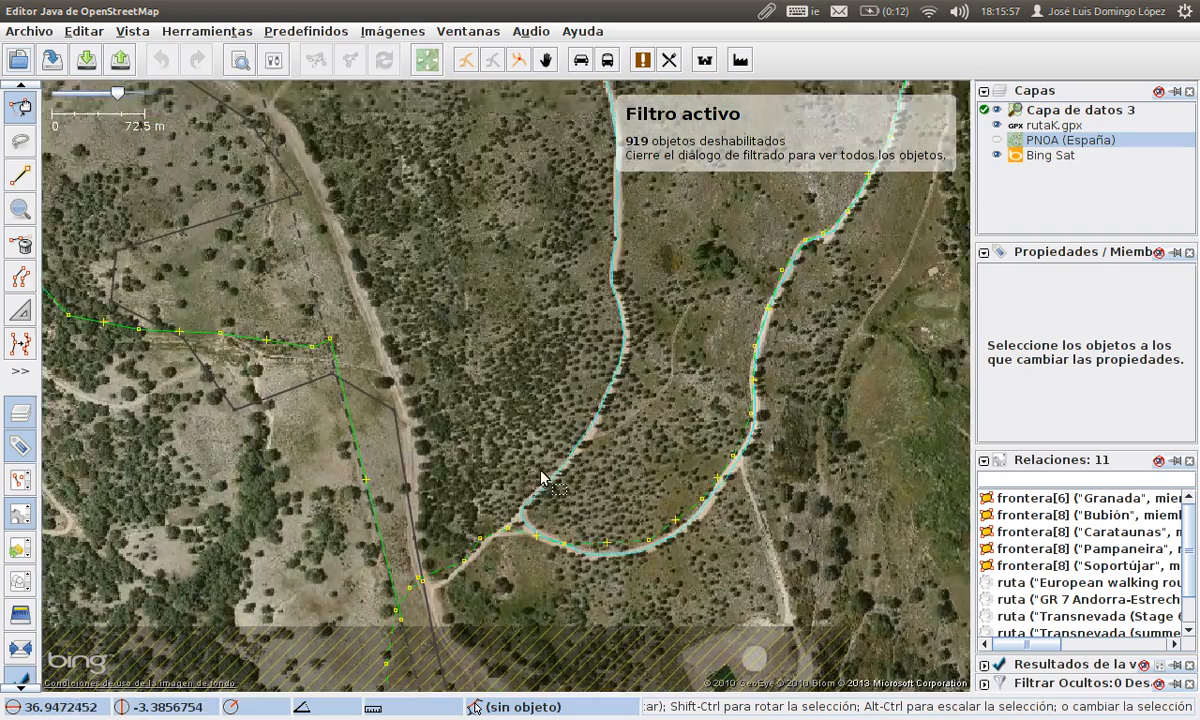
scroll(549, 470, "up", 2)
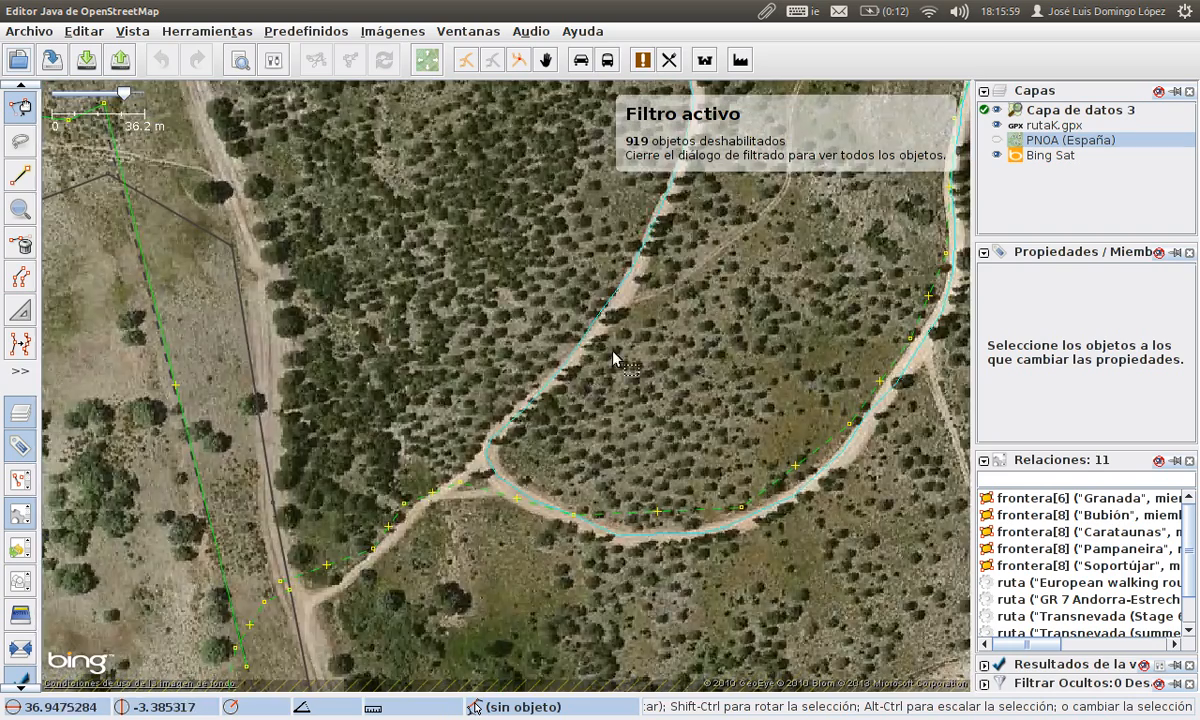
Follow the GPX track north from that junction past La Laguna and Peña Gallego, checking where OSM ways are missing
left_click_drag(611, 325, 553, 473)
left_click_drag(584, 307, 503, 598)
left_click_drag(500, 130, 475, 503)
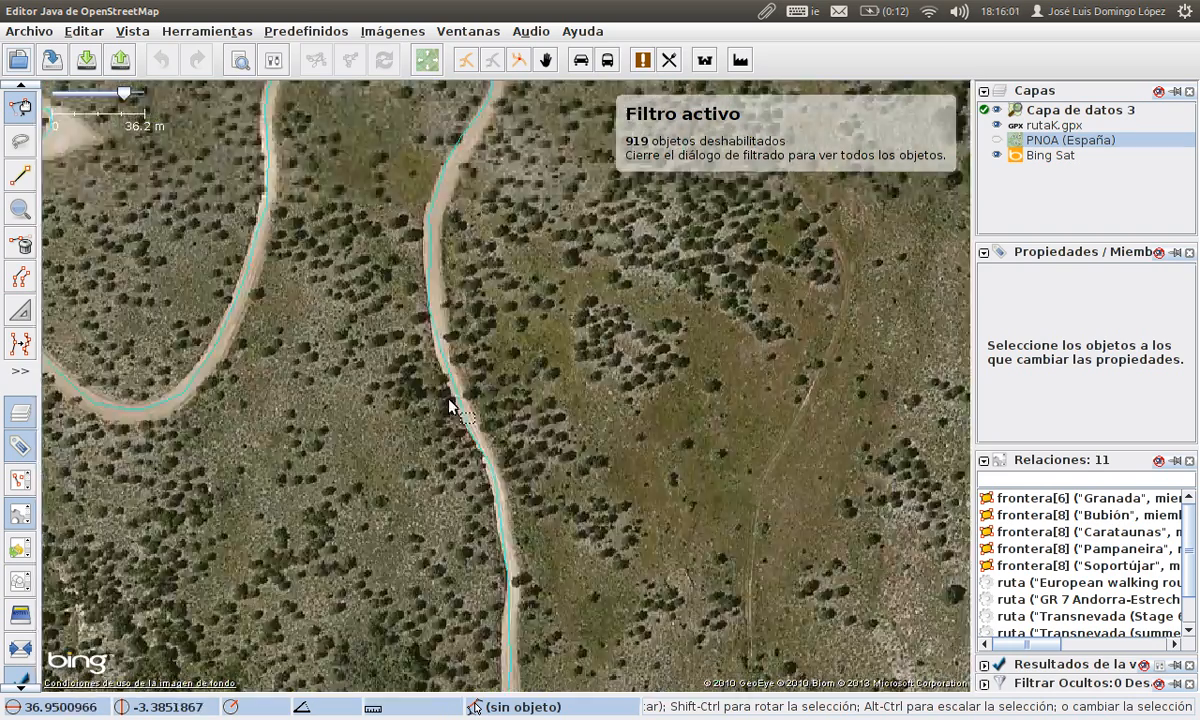
scroll(439, 343, "down", 2)
left_click_drag(383, 256, 582, 312)
left_click_drag(265, 258, 393, 450)
left_click_drag(457, 210, 459, 465)
left_click_drag(409, 257, 510, 465)
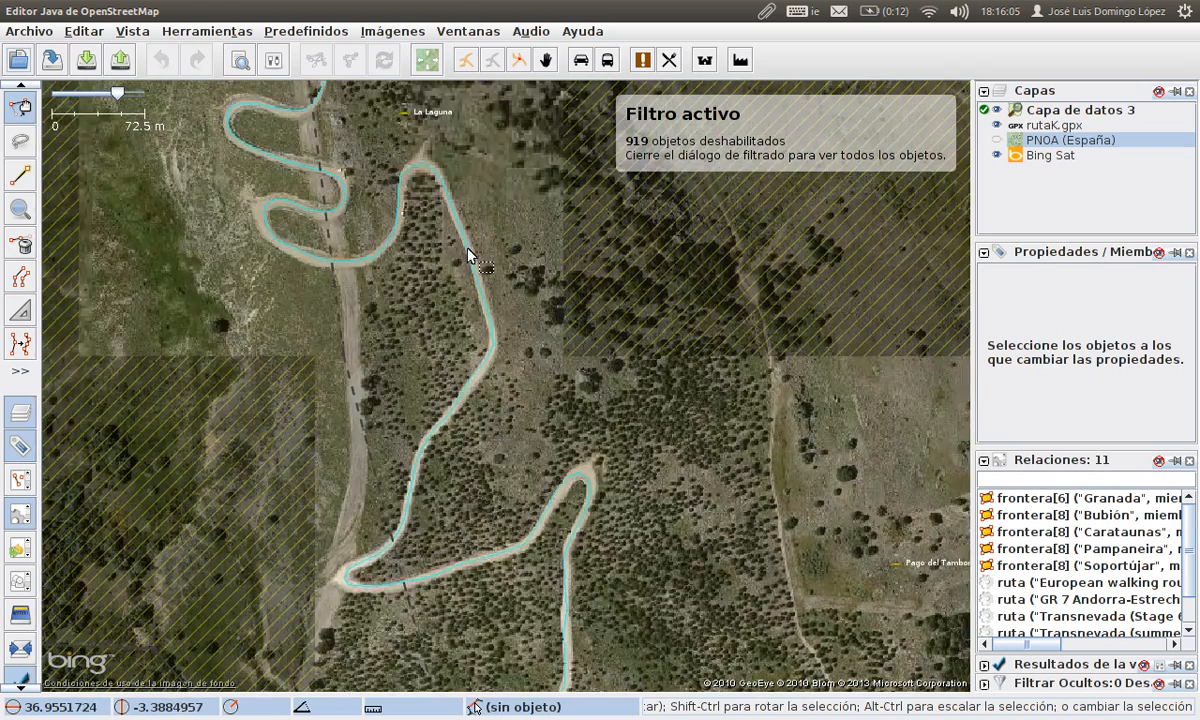
left_click_drag(464, 262, 543, 512)
left_click_drag(408, 192, 402, 463)
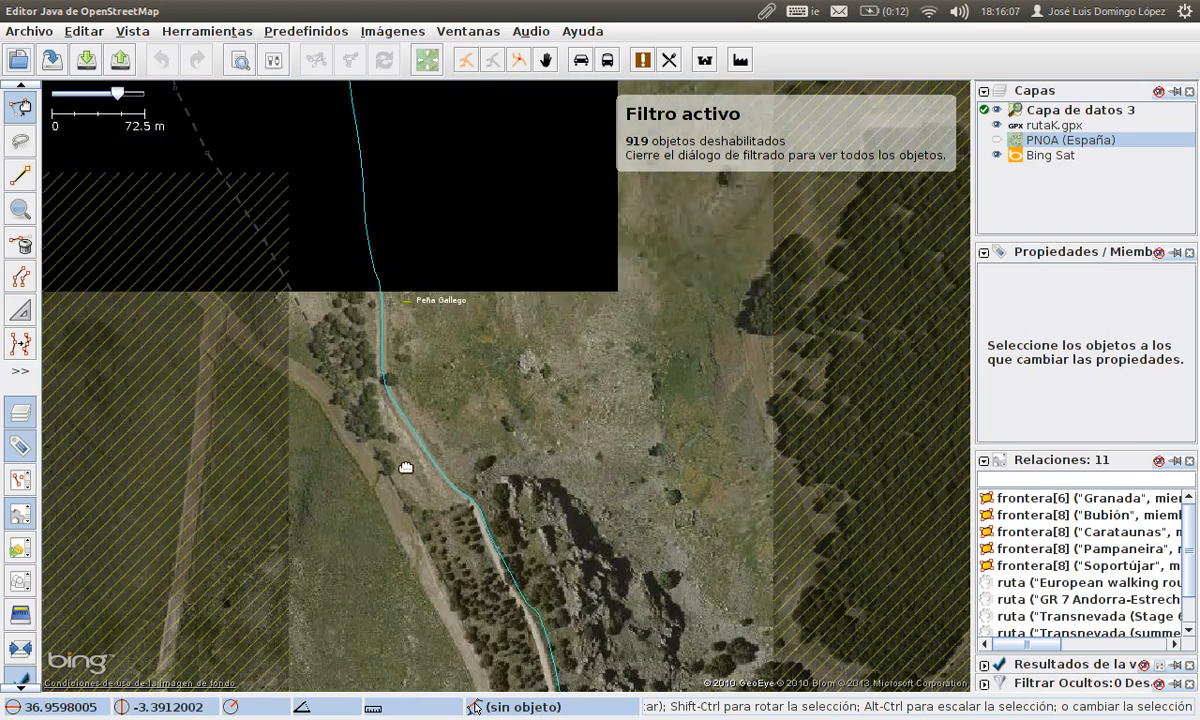
left_click_drag(388, 177, 376, 590)
left_click_drag(411, 354, 321, 518)
left_click_drag(388, 371, 664, 137)
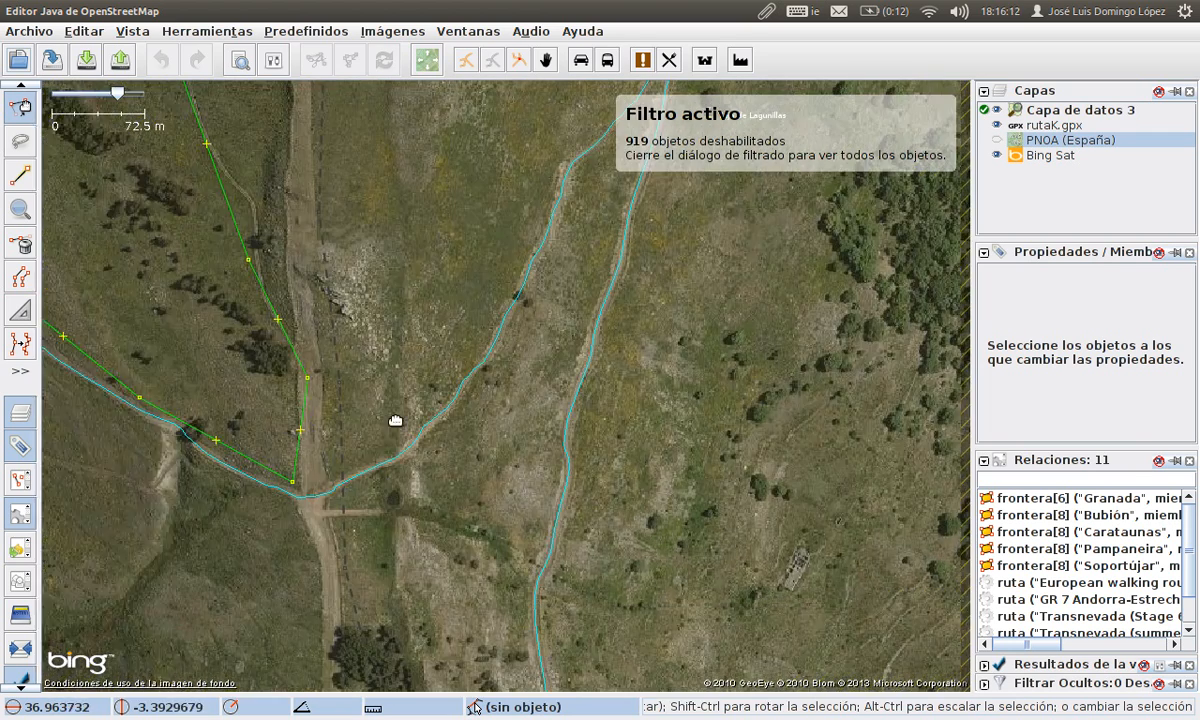
left_click_drag(394, 420, 570, 337)
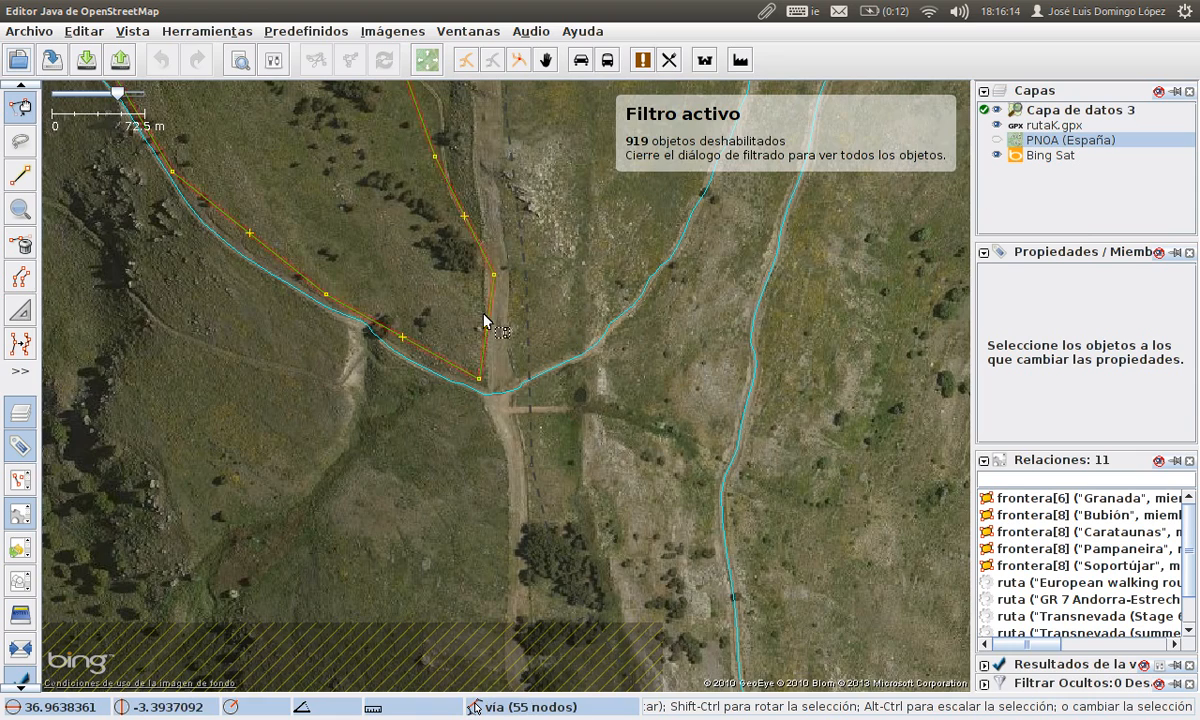
Compare the whole GPX track with the mapped ways by hiding and showing Capa de datos 3, and examine the unmapped stretches
scroll(485, 320, "down", 4)
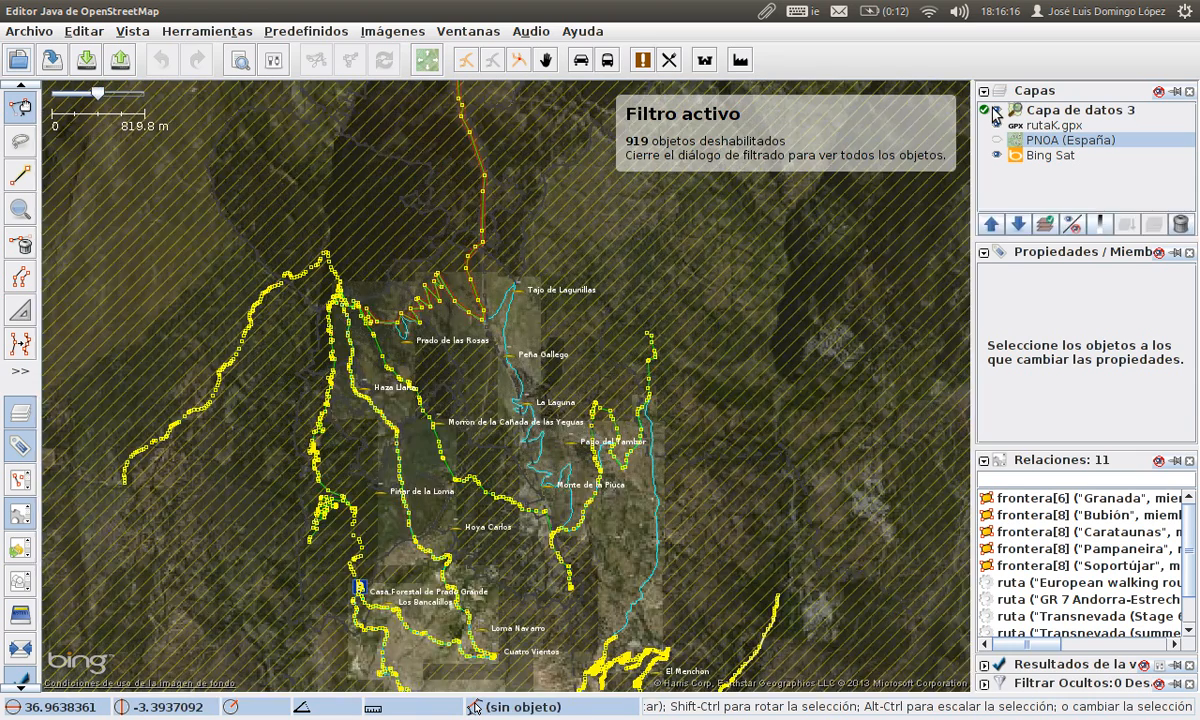
left_click(997, 110)
left_click_drag(688, 446, 710, 231)
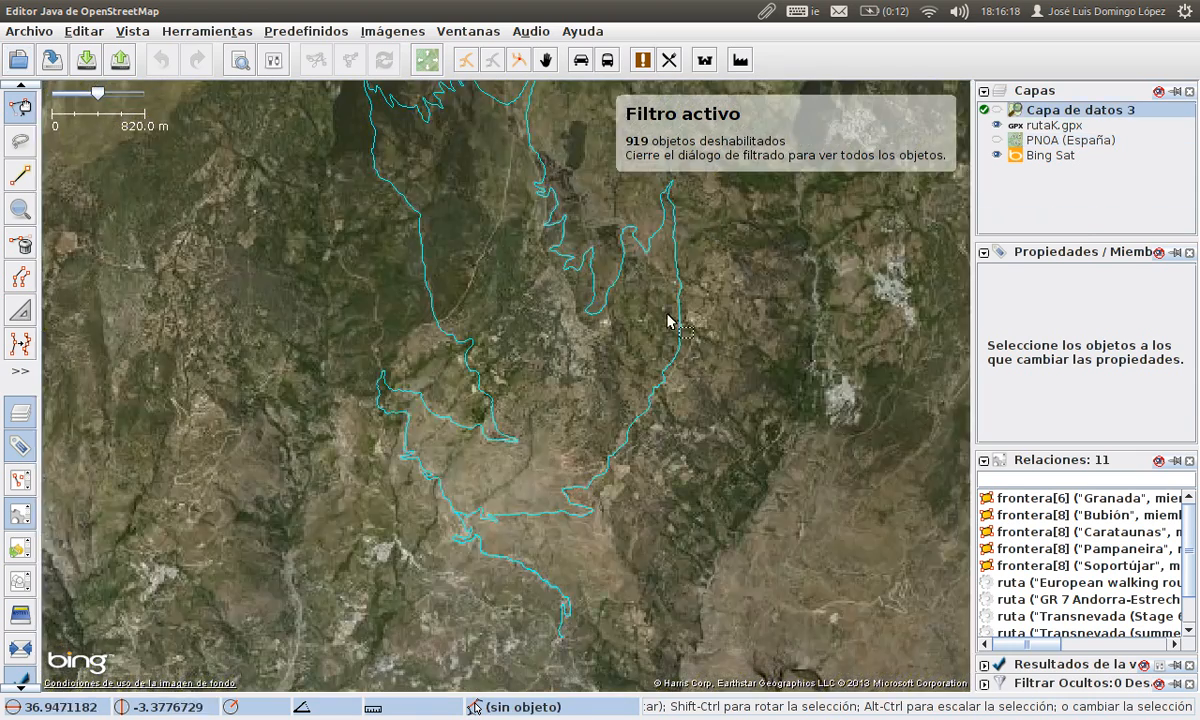
left_click_drag(668, 320, 616, 407)
left_click(997, 110)
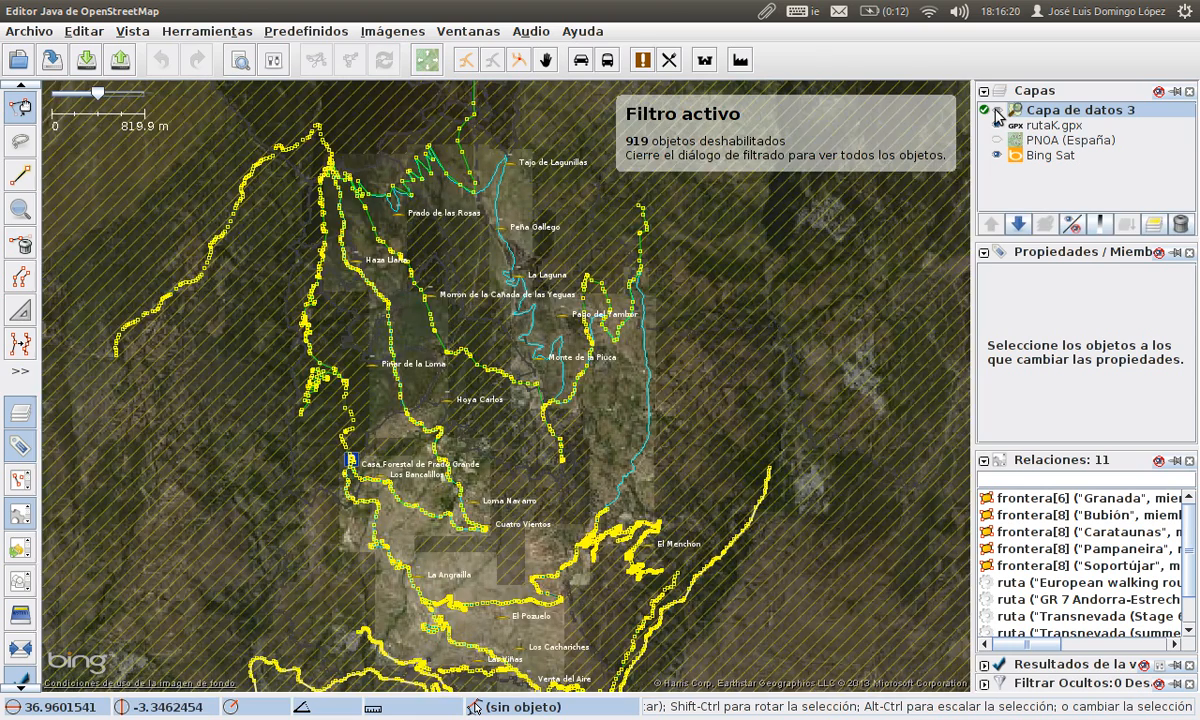
left_click(997, 110)
left_click(997, 110)
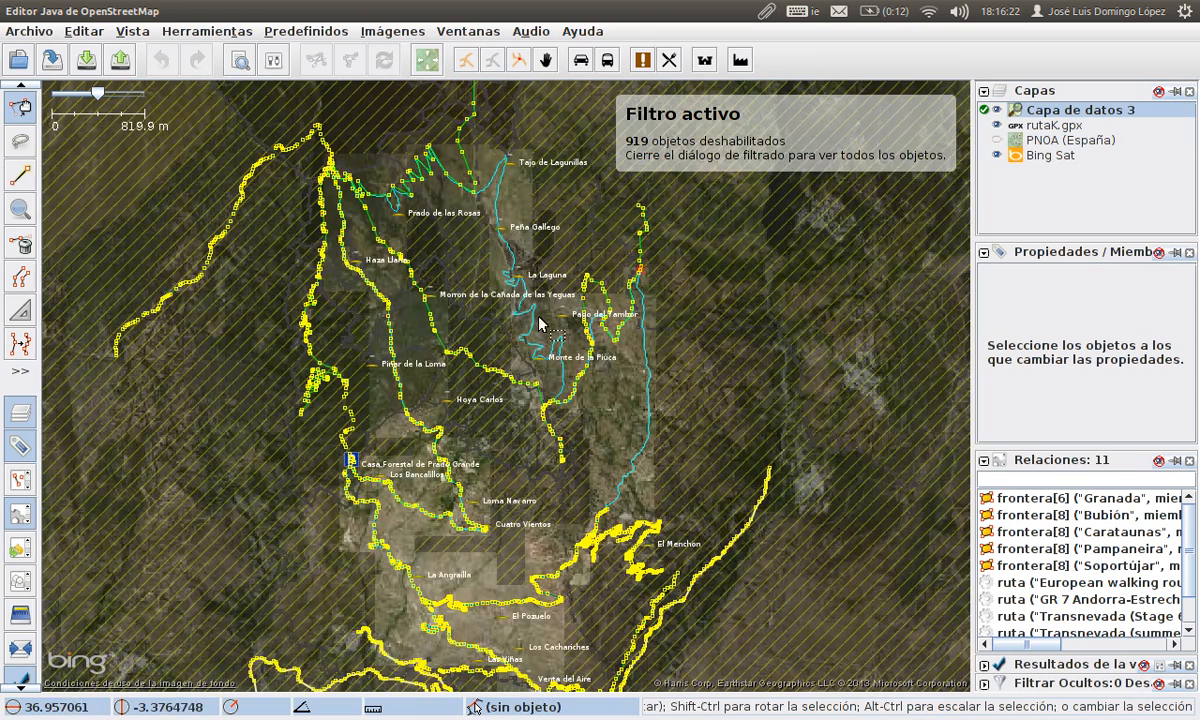
scroll(538, 321, "up", 1)
left_click_drag(538, 321, 482, 439)
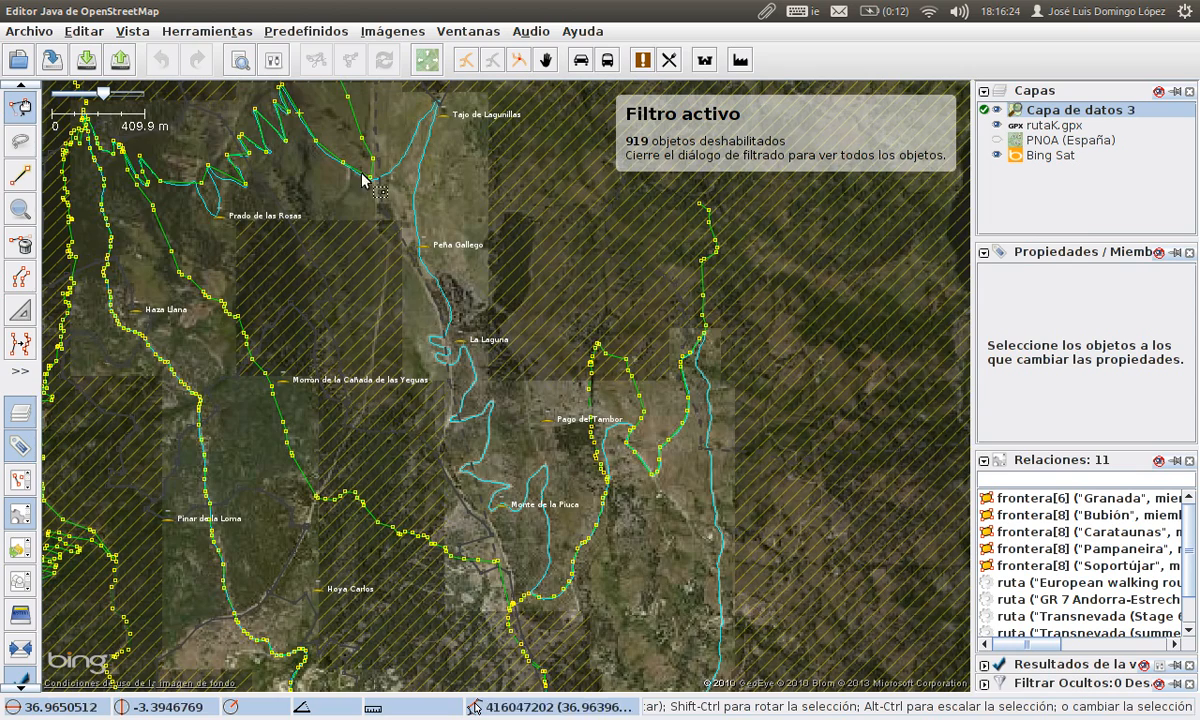
left_click_drag(461, 281, 451, 393)
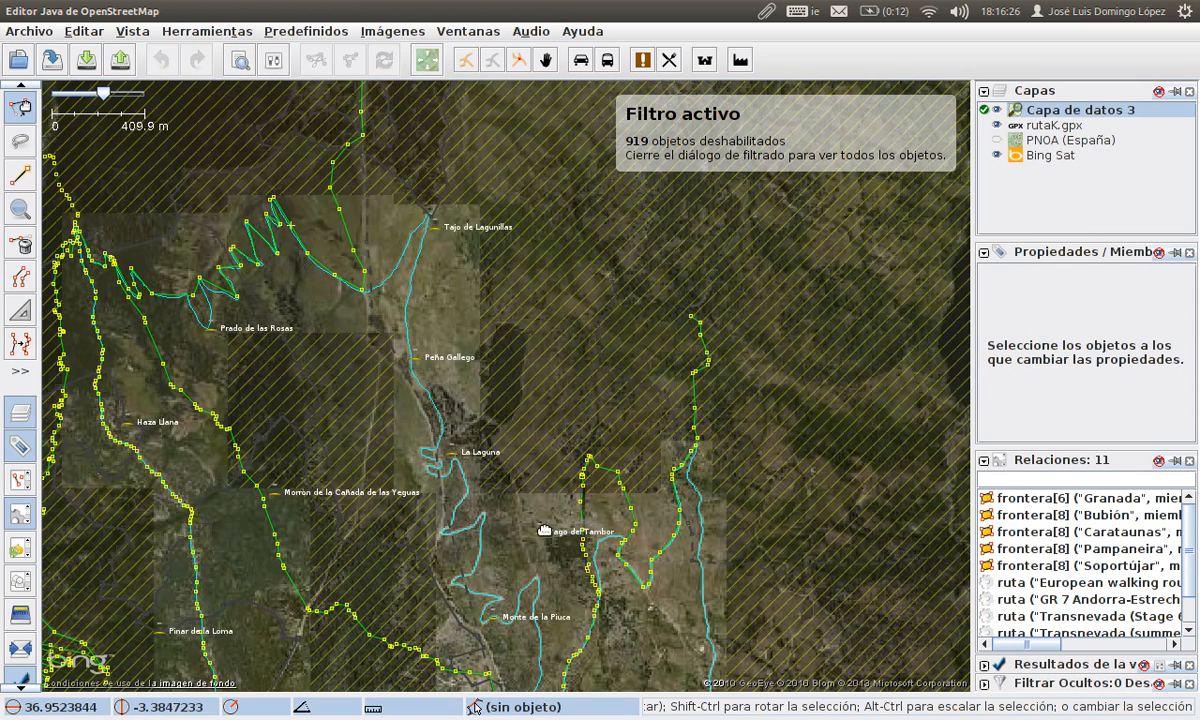
left_click_drag(510, 497, 525, 384)
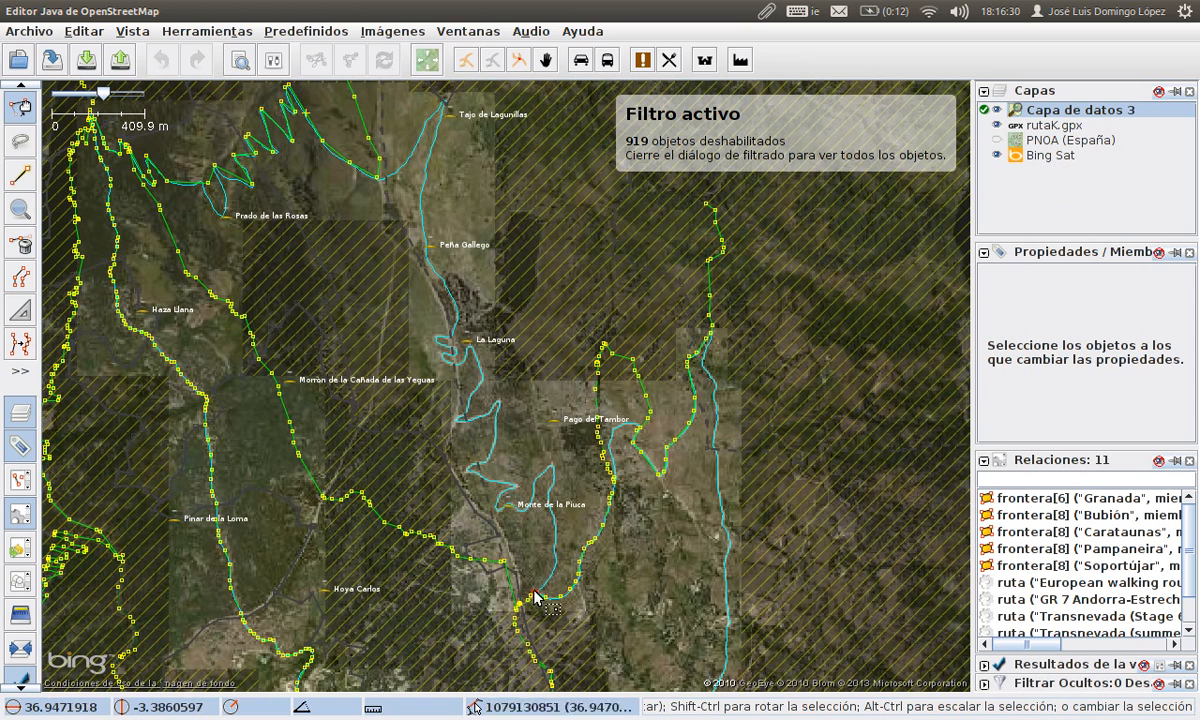
Follow the GPX track from Monte de la Piuca north past its hairpin bends to the dirt road junction, comparing it with the Bing imagery
scroll(503, 511, "up", 8)
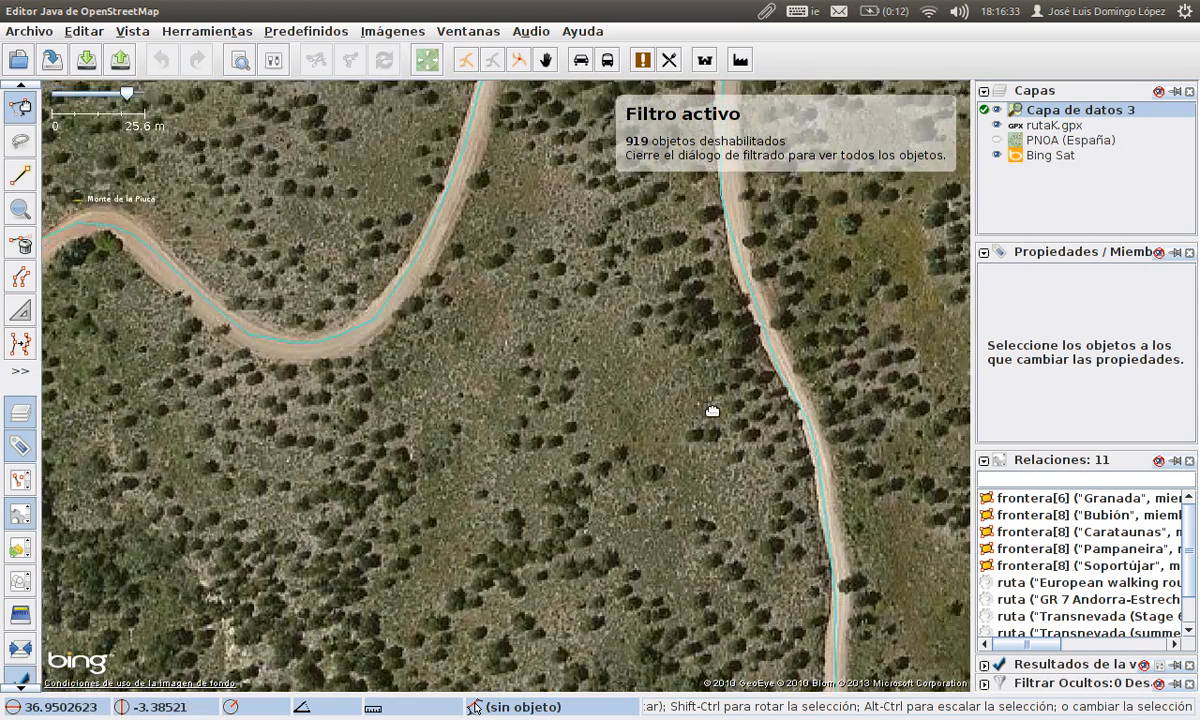
left_click_drag(712, 411, 622, 574)
scroll(670, 518, "down", 1)
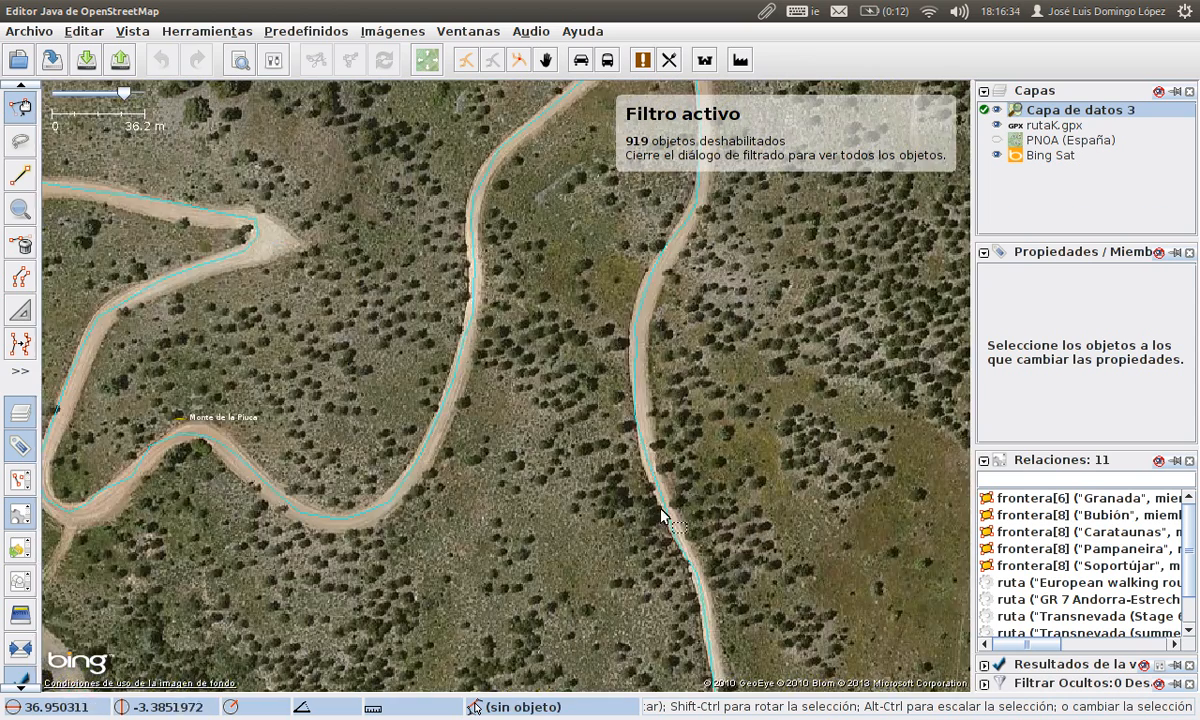
left_click_drag(478, 525, 682, 419)
left_click_drag(401, 376, 447, 383)
scroll(440, 350, "down", 1)
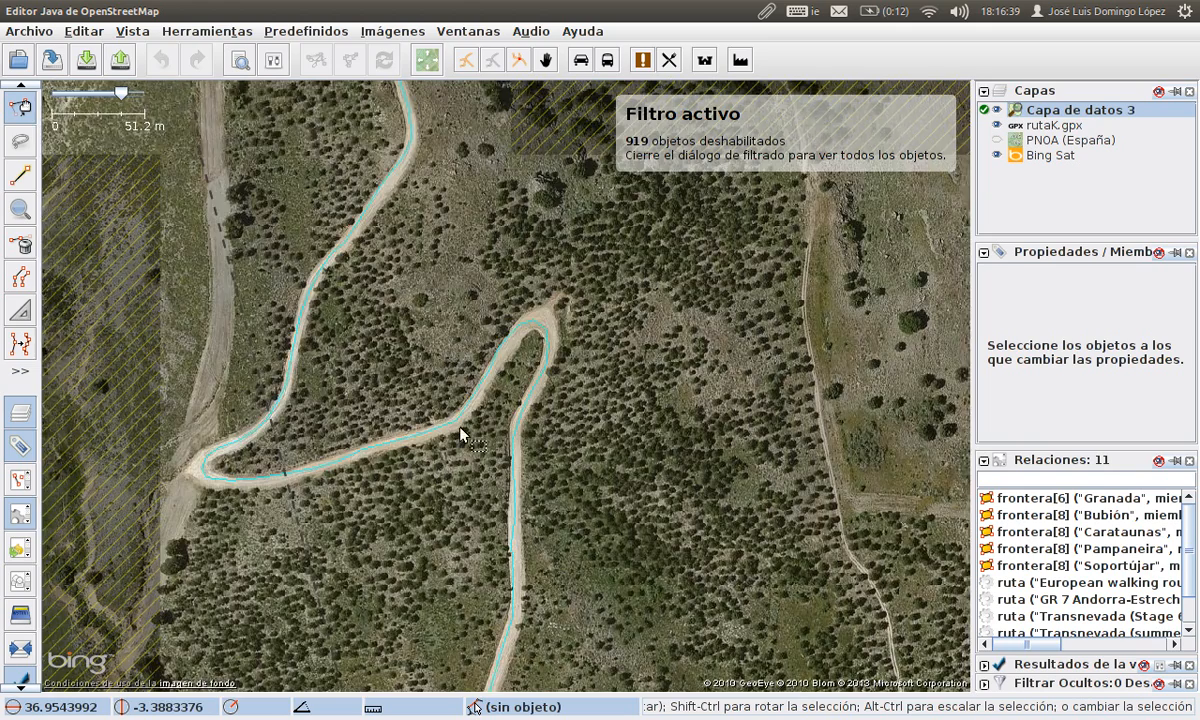
left_click_drag(461, 429, 465, 370)
left_click_drag(471, 450, 729, 91)
left_click_drag(431, 402, 431, 289)
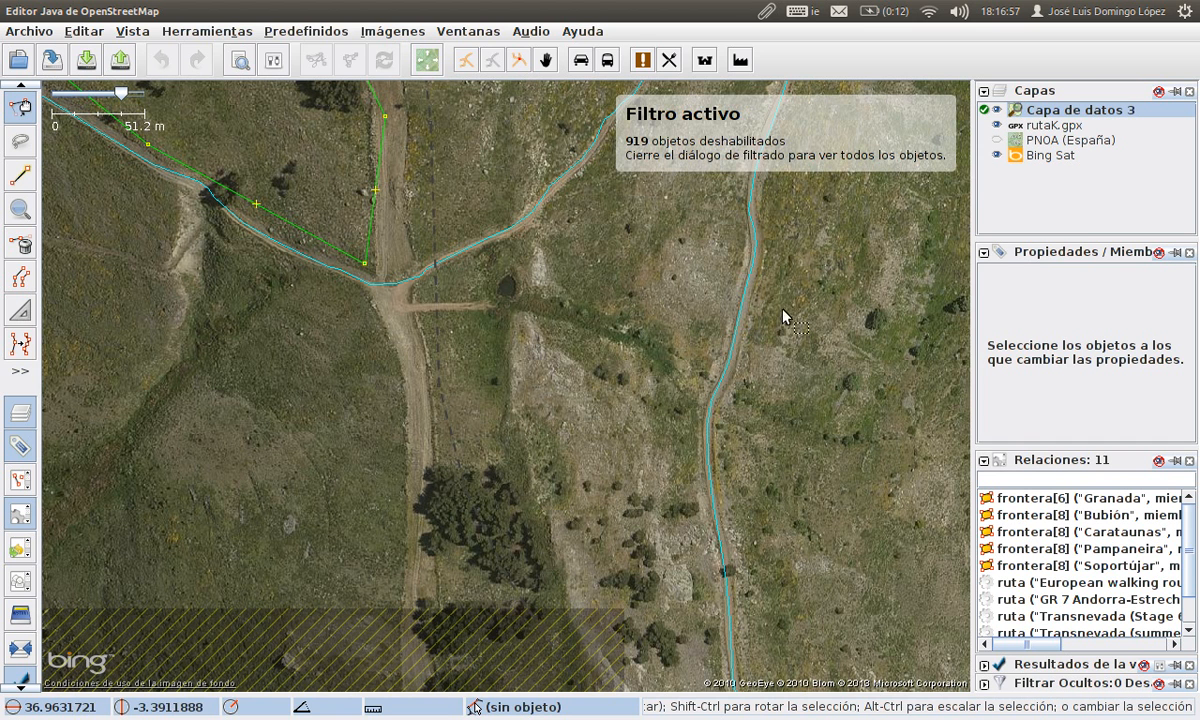
left_click_drag(803, 374, 731, 384)
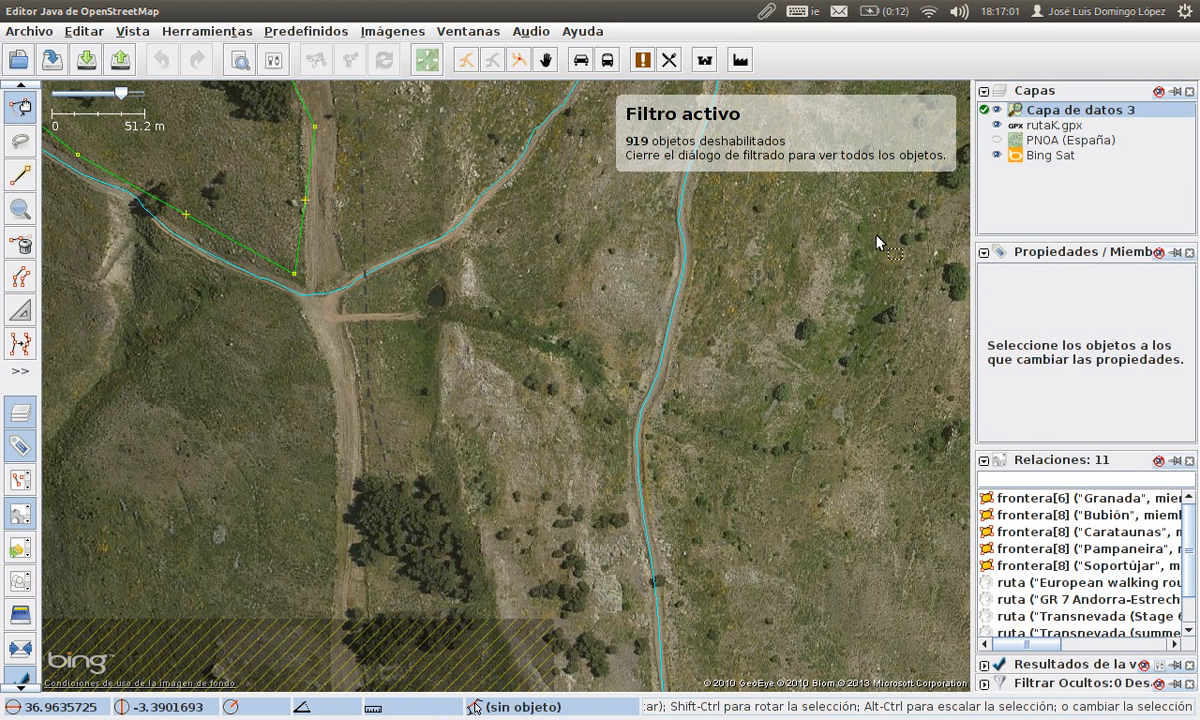
Hide and show rutaK.gpx and Capa de datos 3 in turn at the junction, and select the mapped footway there
mouse_move(1060, 190)
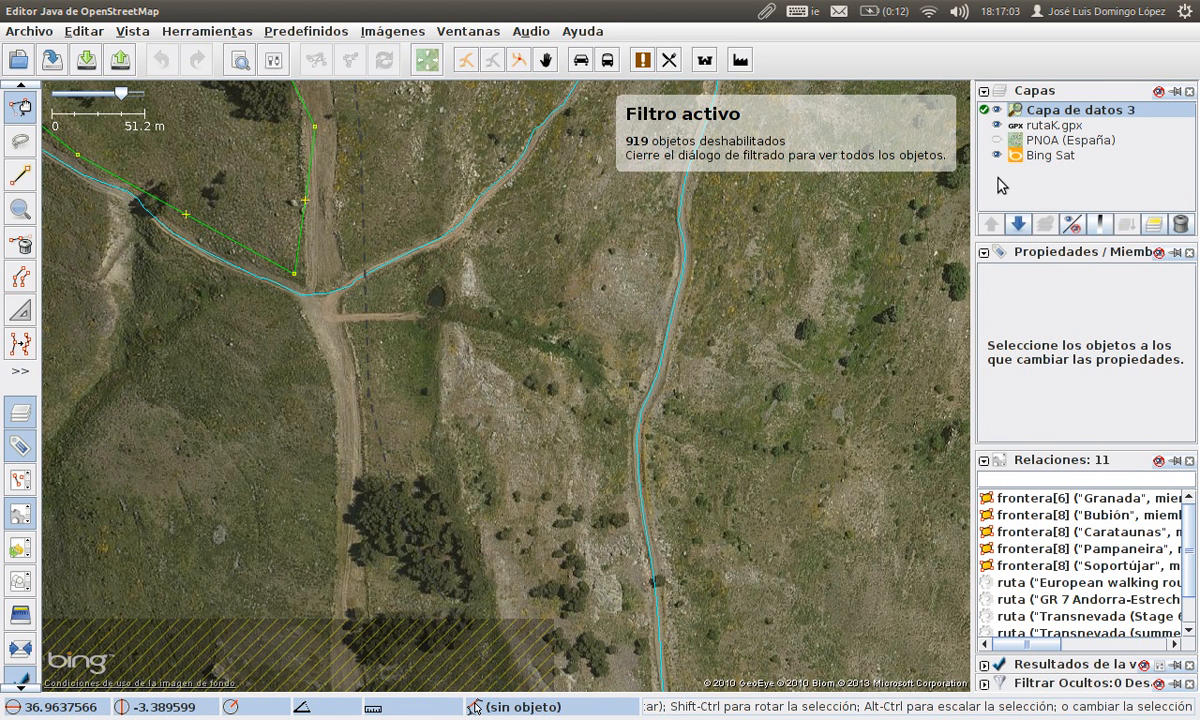
left_click(1075, 126)
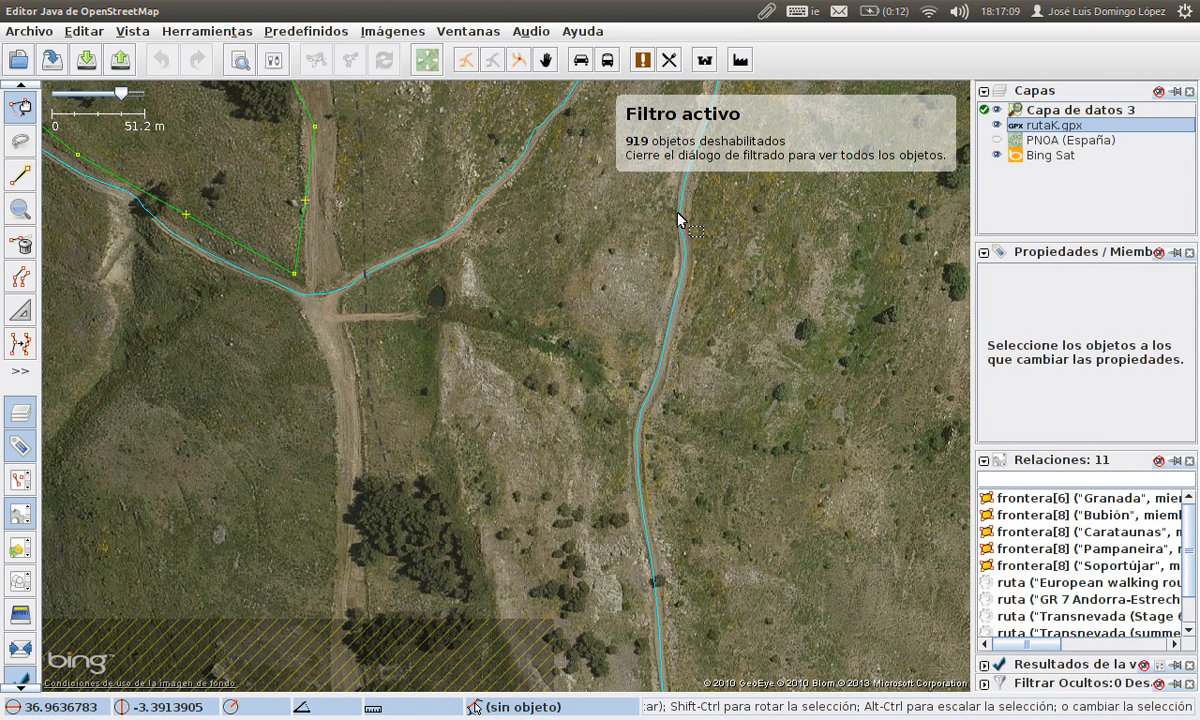
left_click(996, 125)
left_click(996, 125)
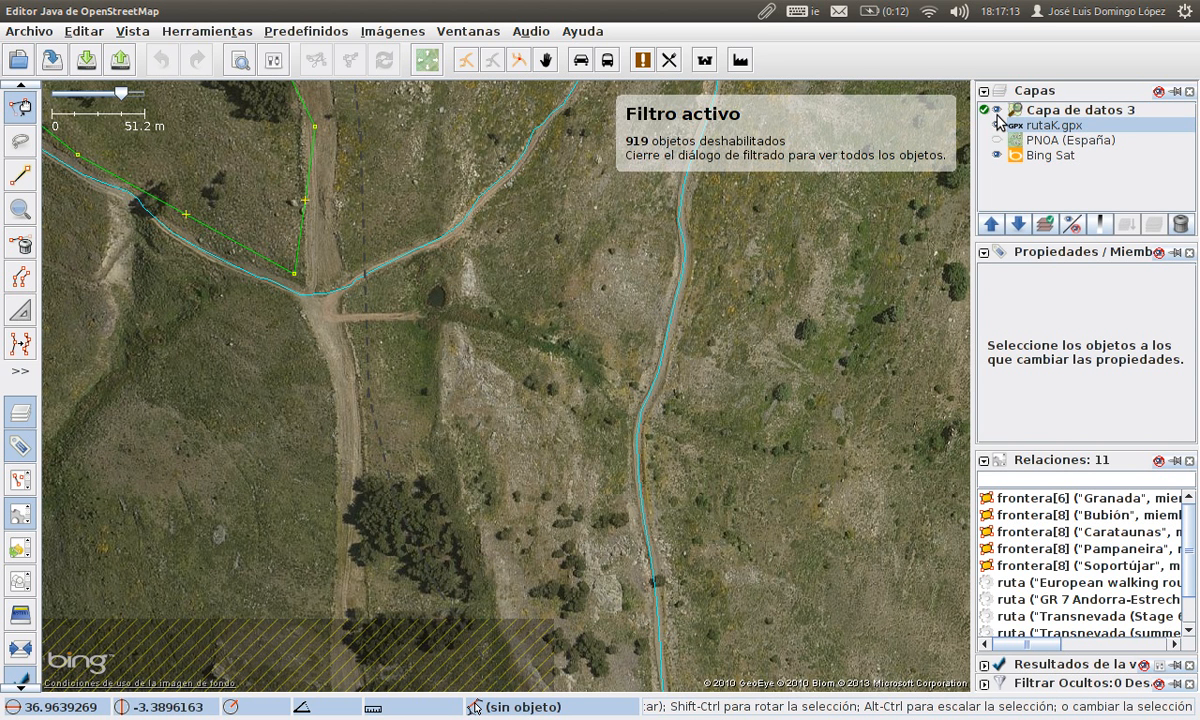
left_click(997, 112)
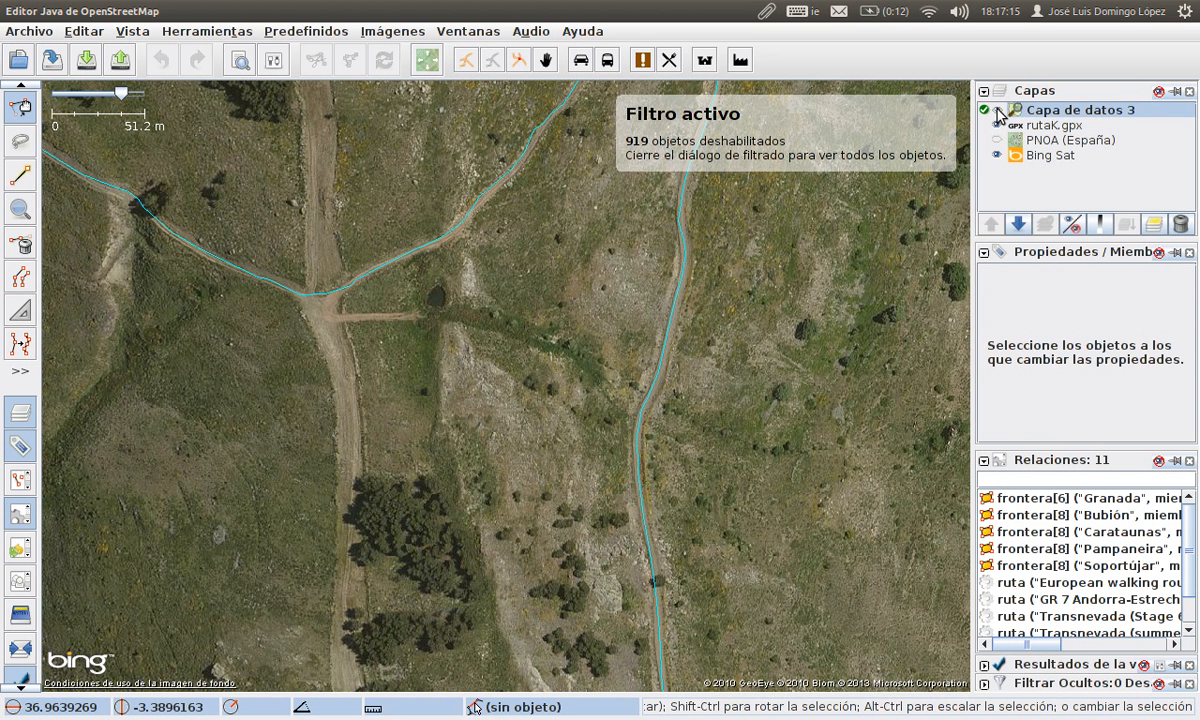
left_click(997, 112)
left_click(300, 213)
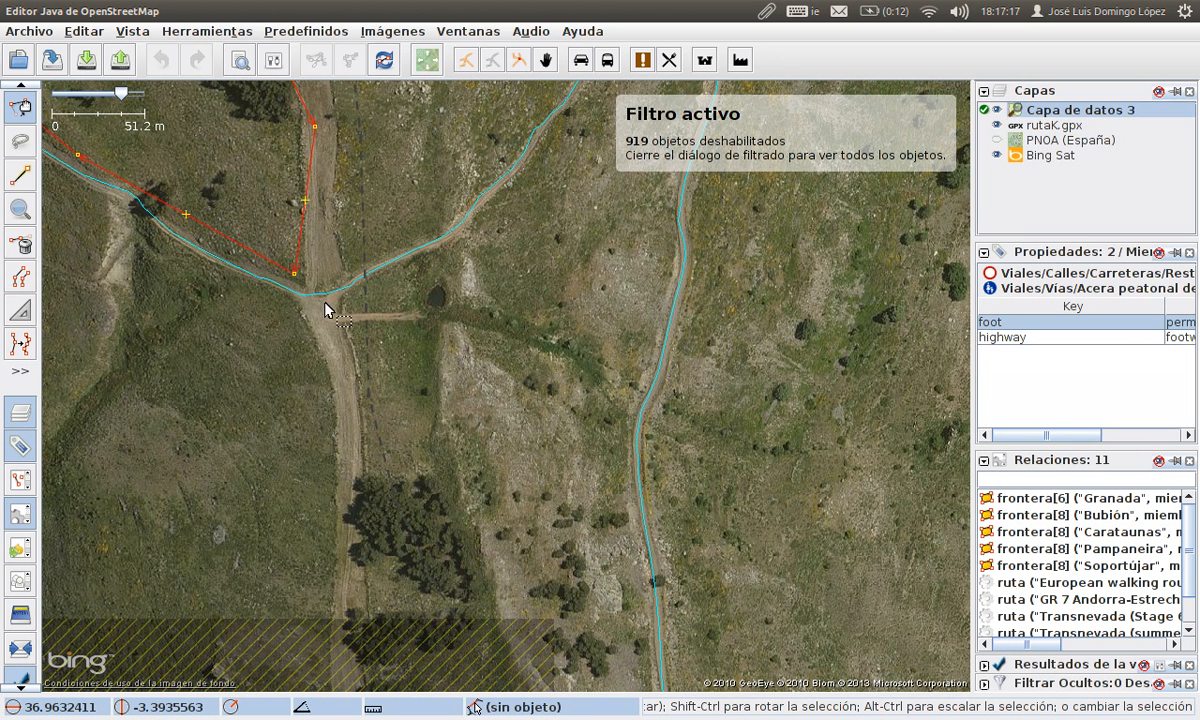
Alternate the active layer between rutaK.gpx and Capa de datos 3, leaving rutaK.gpx active
left_click(988, 125)
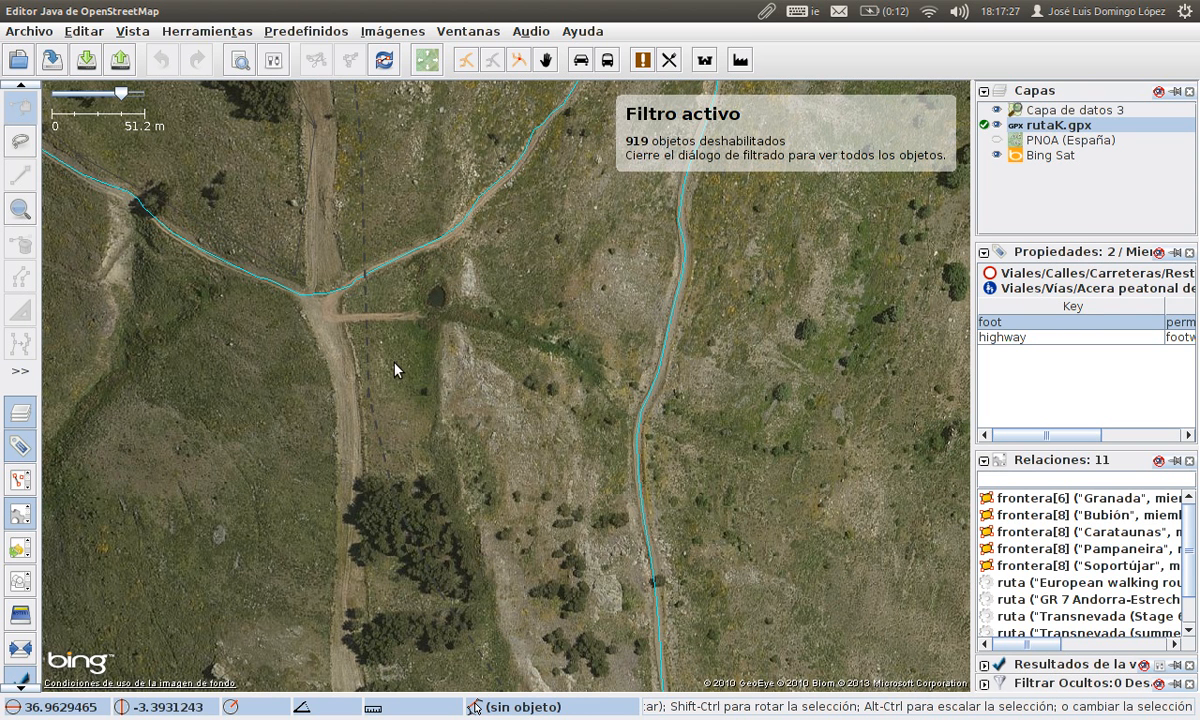
mouse_move(986, 181)
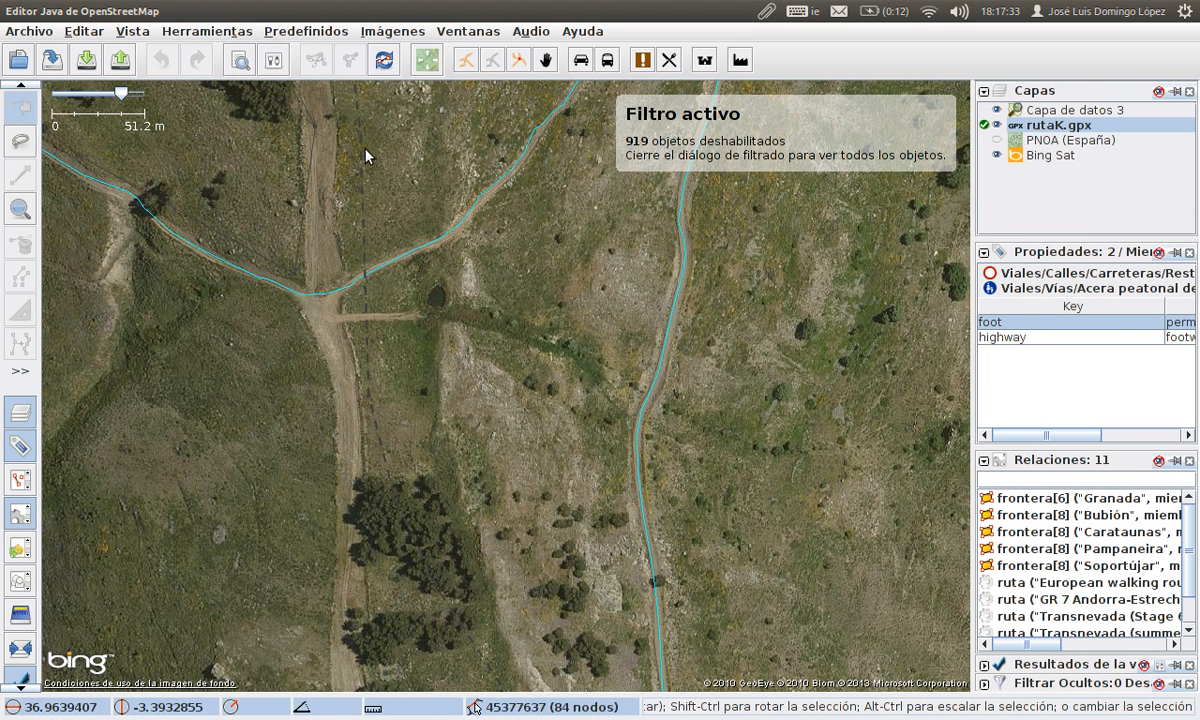
mouse_move(996, 142)
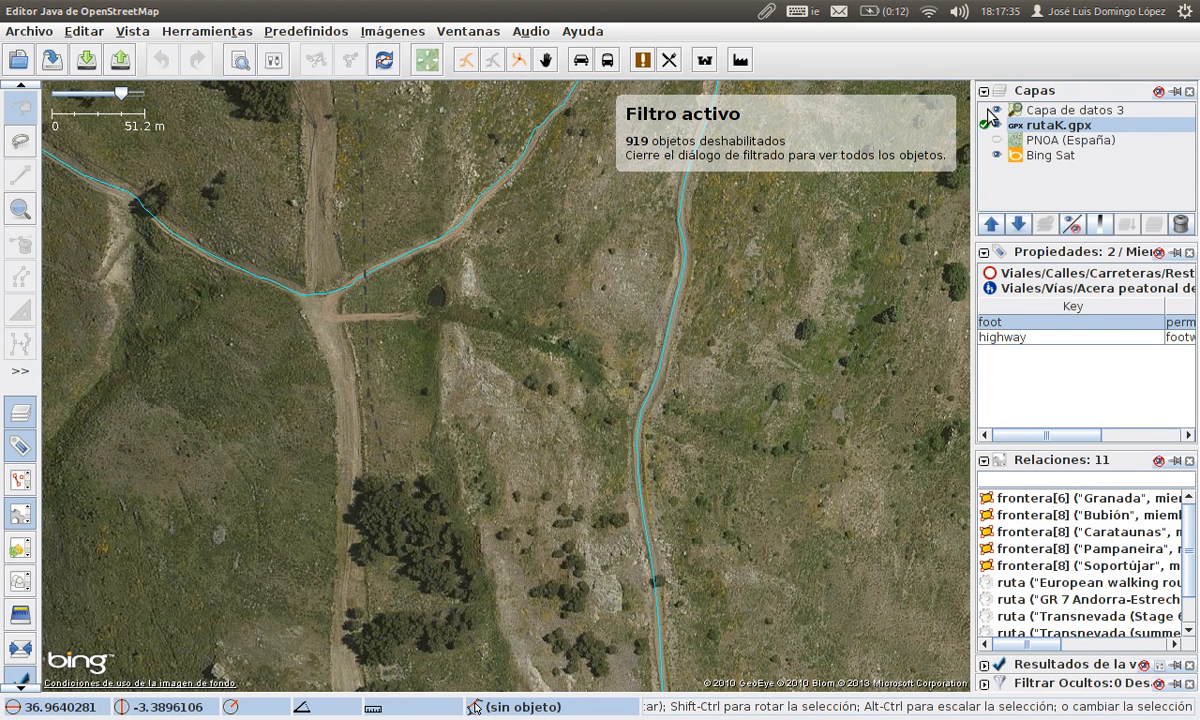
left_click(990, 113)
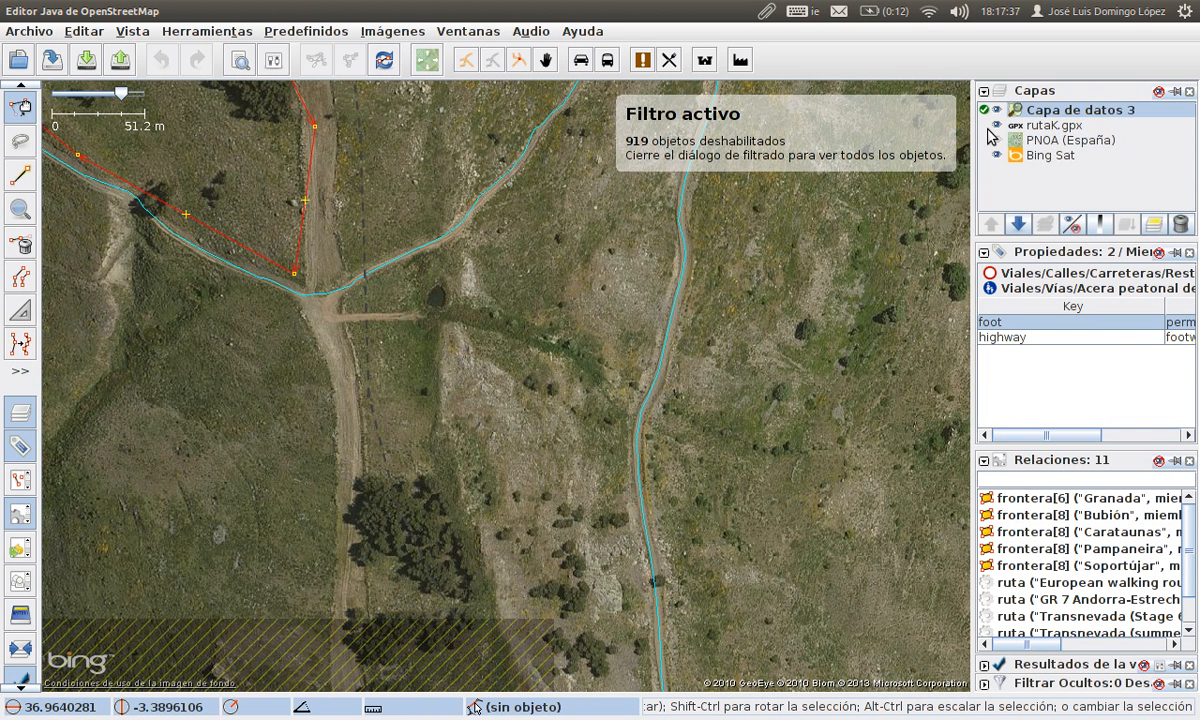
left_click(990, 126)
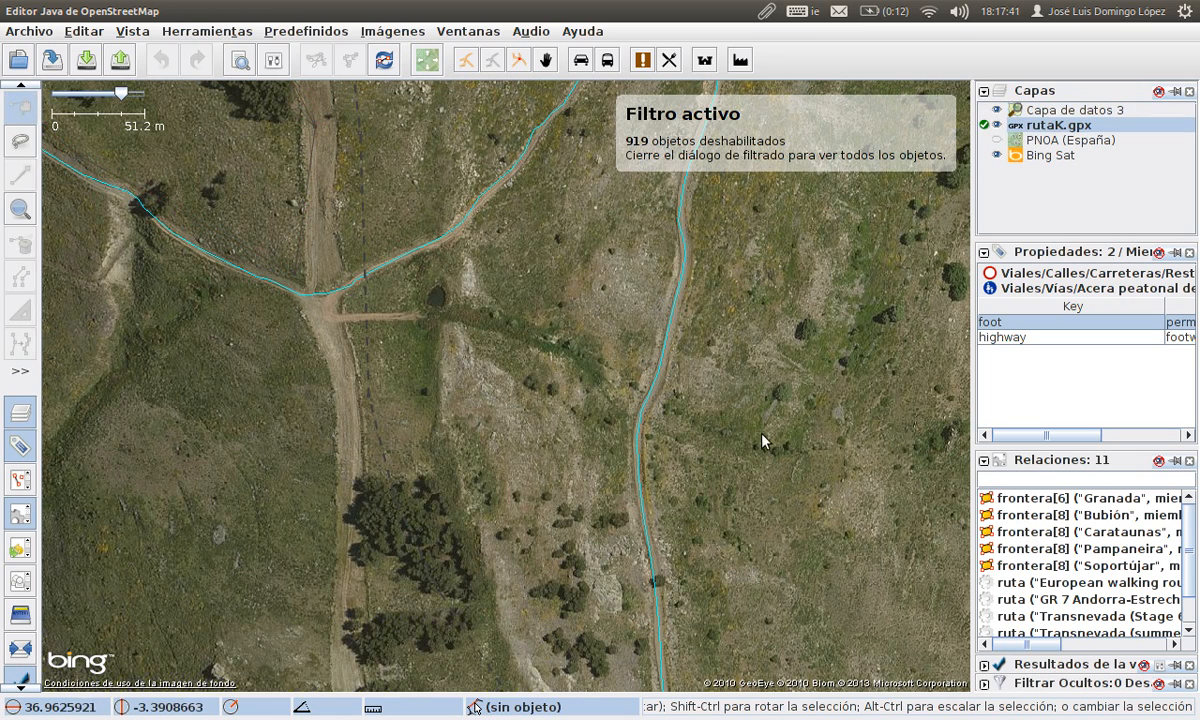
Convert the rutaK.gpx track into a data layer, accepting the warning about uploading raw GPS data
scroll(762, 440, "down", 1)
left_click_drag(762, 440, 621, 342)
left_click_drag(647, 541, 634, 505)
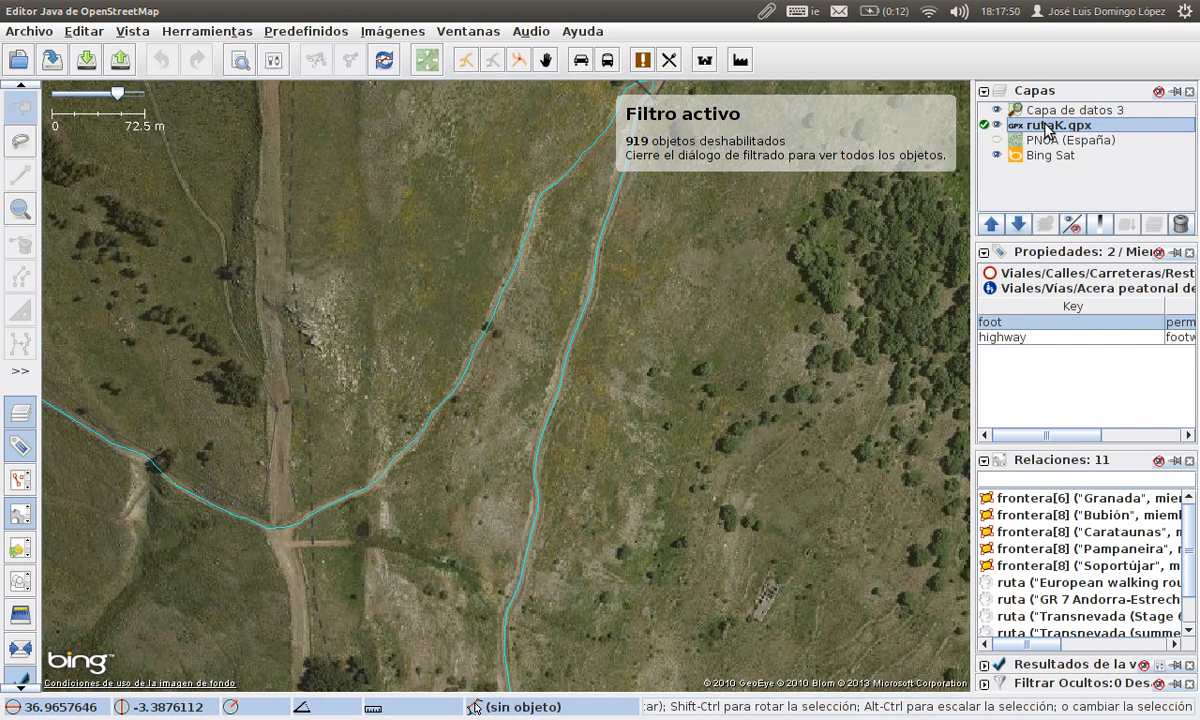
right_click(1045, 124)
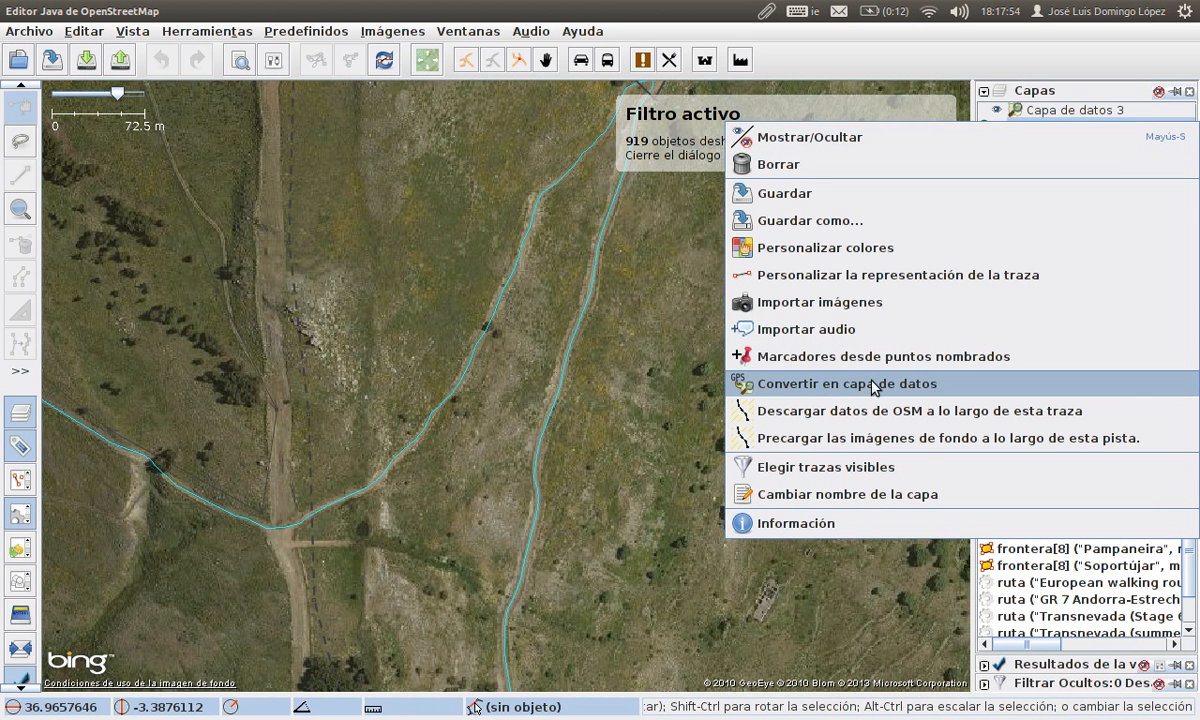
left_click(938, 386)
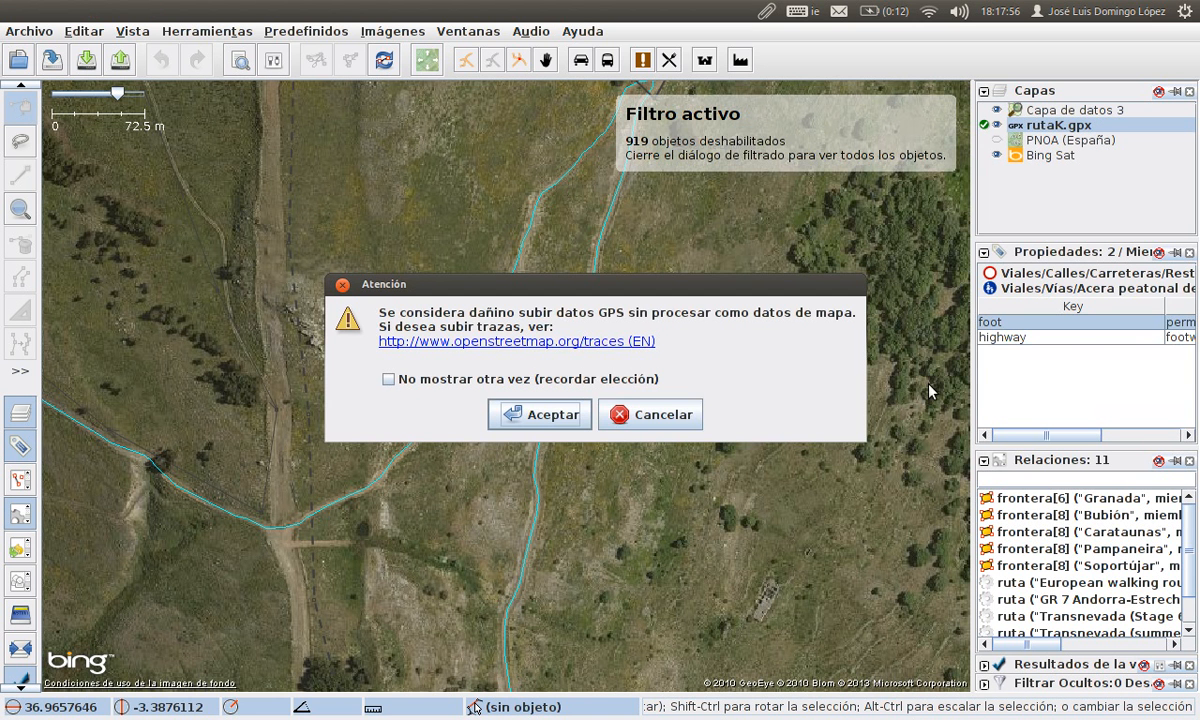
left_click_drag(566, 291, 542, 200)
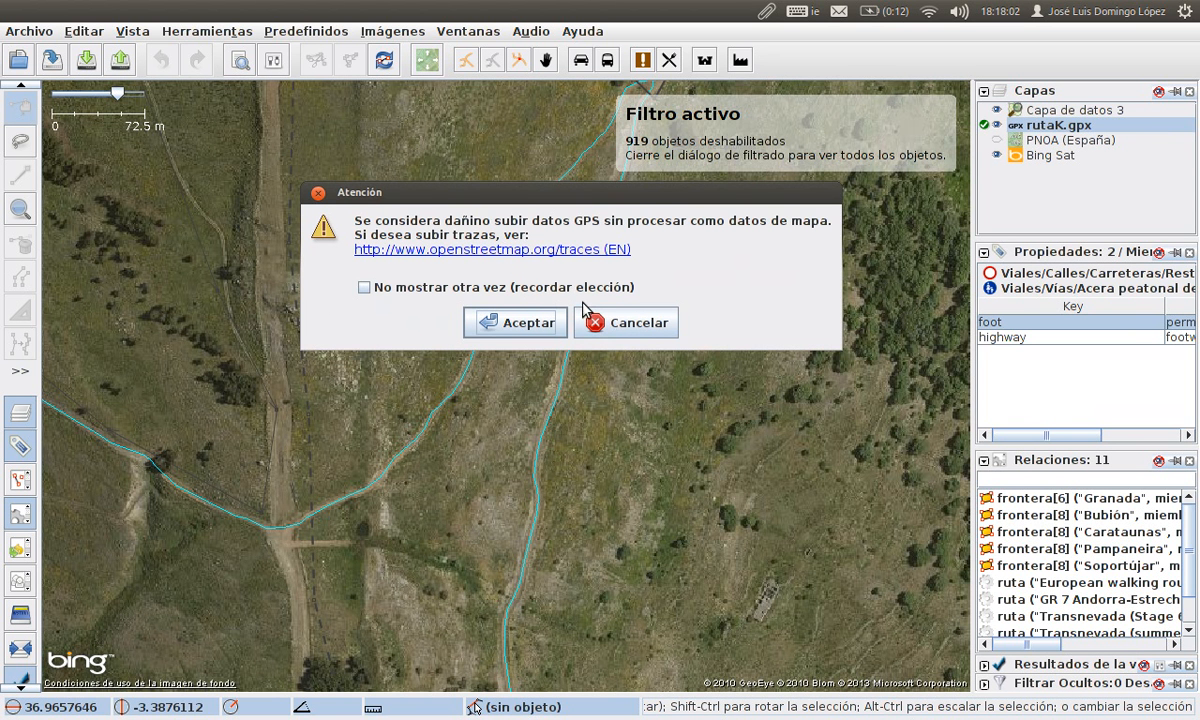
left_click(499, 325)
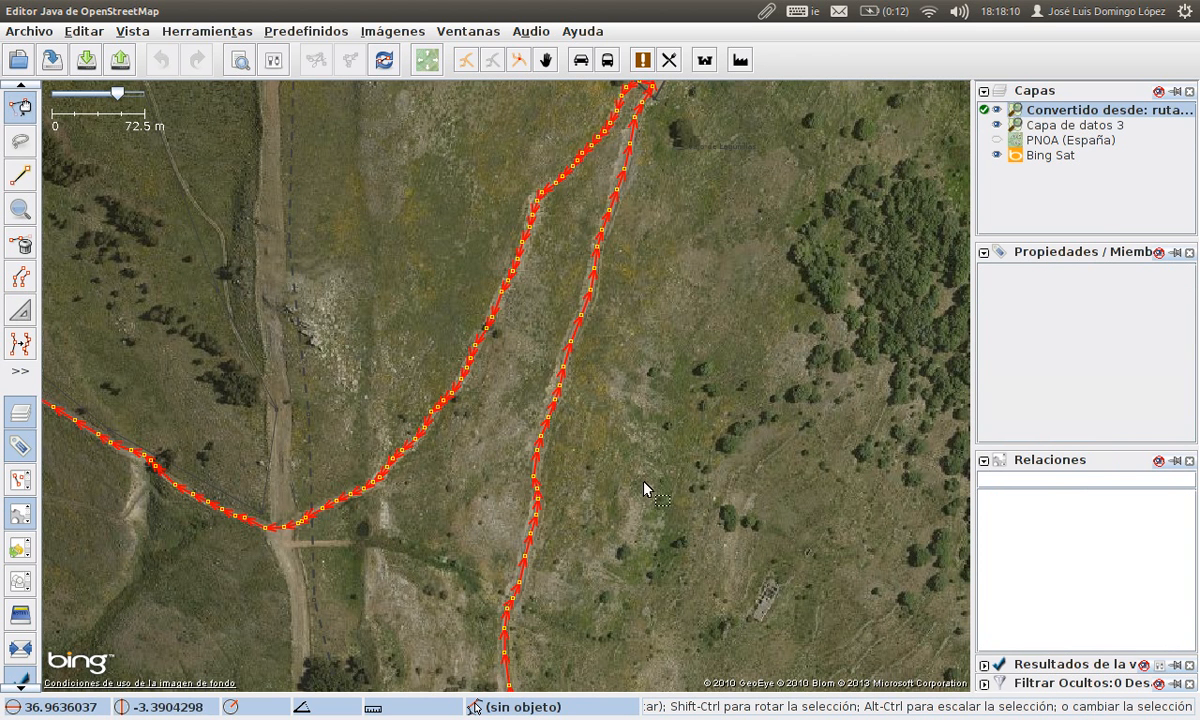
Examine the whole converted track and its nodes, ending at the southeastern stretch where the mapped side tracks meet it
left_click_drag(645, 490, 728, 334)
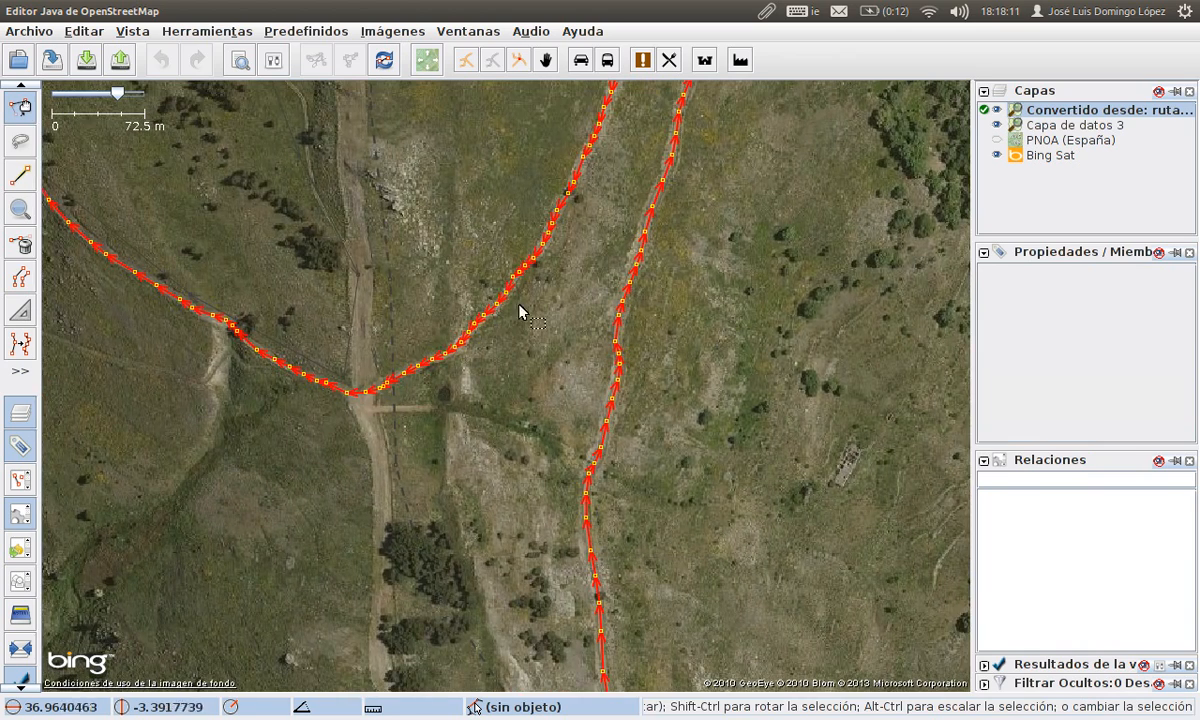
scroll(686, 407, "down", 5)
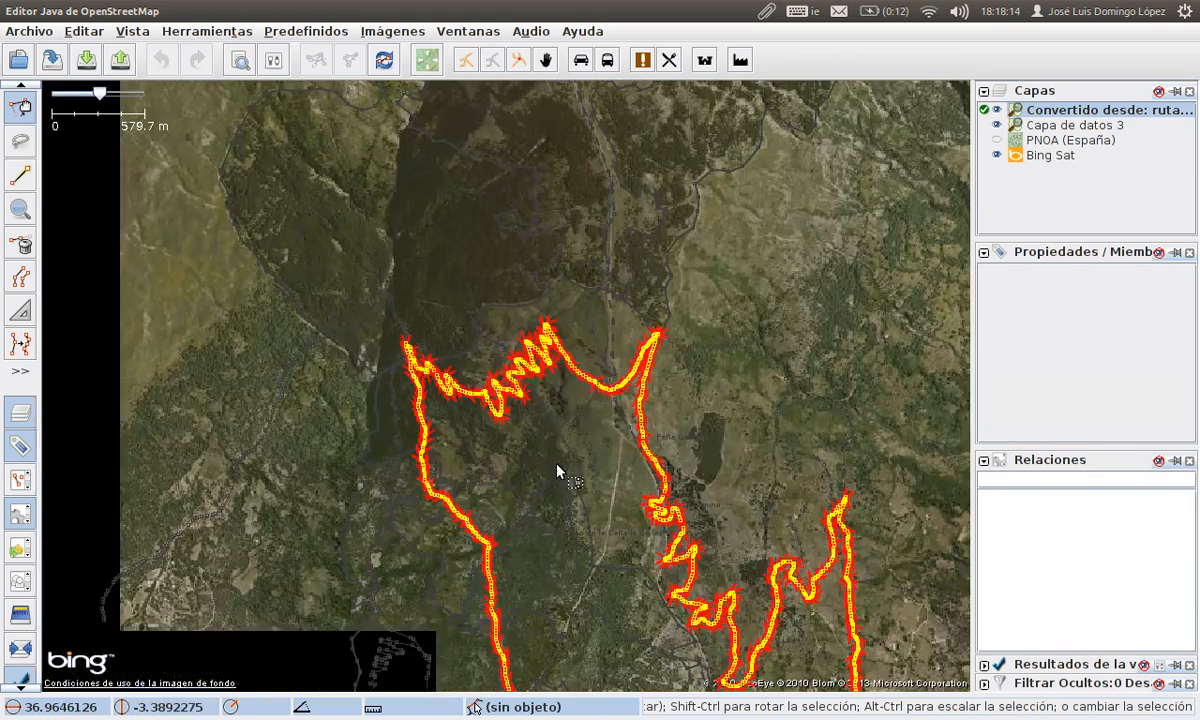
left_click_drag(557, 470, 538, 228)
mouse_move(1163, 162)
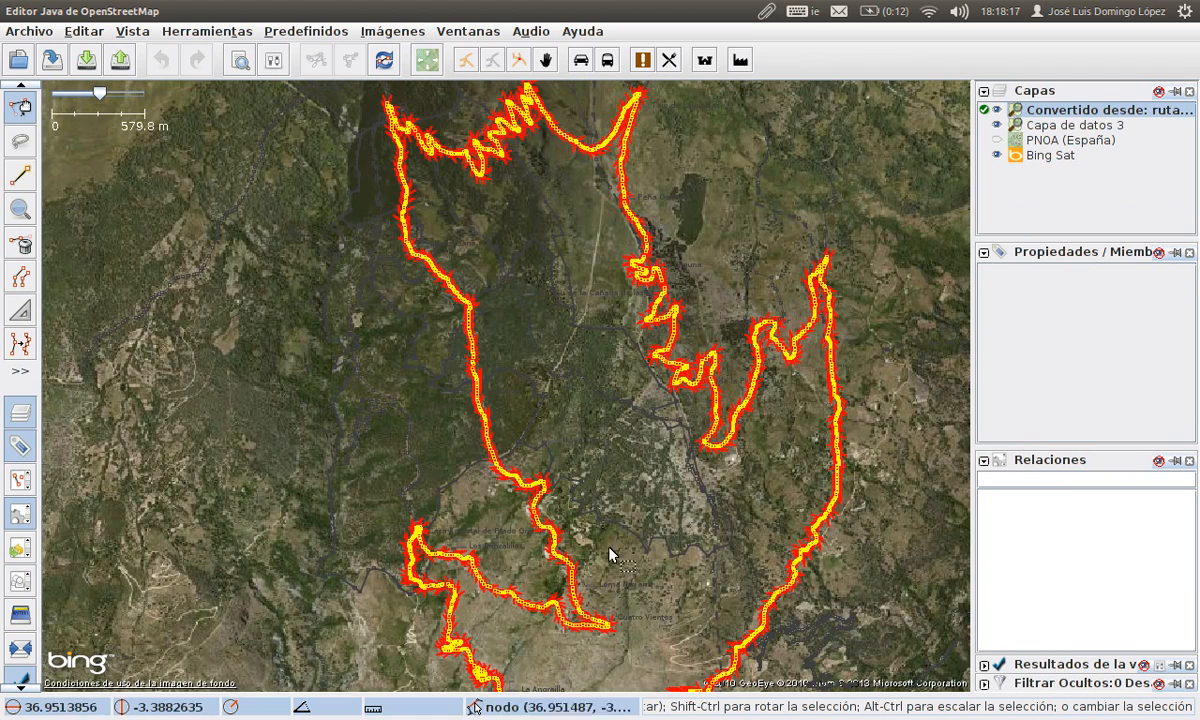
left_click_drag(572, 559, 437, 332)
left_click_drag(518, 551, 498, 568)
left_click_drag(531, 249, 512, 440)
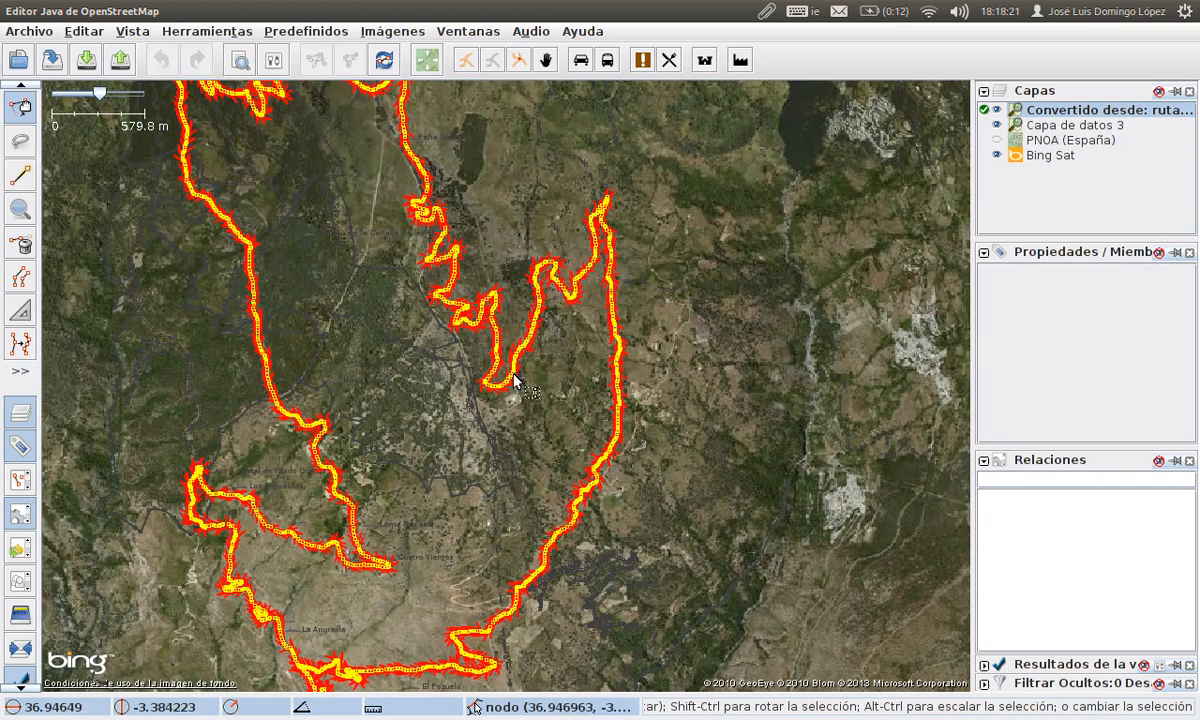
left_click_drag(639, 395, 621, 381)
scroll(575, 392, "up", 5)
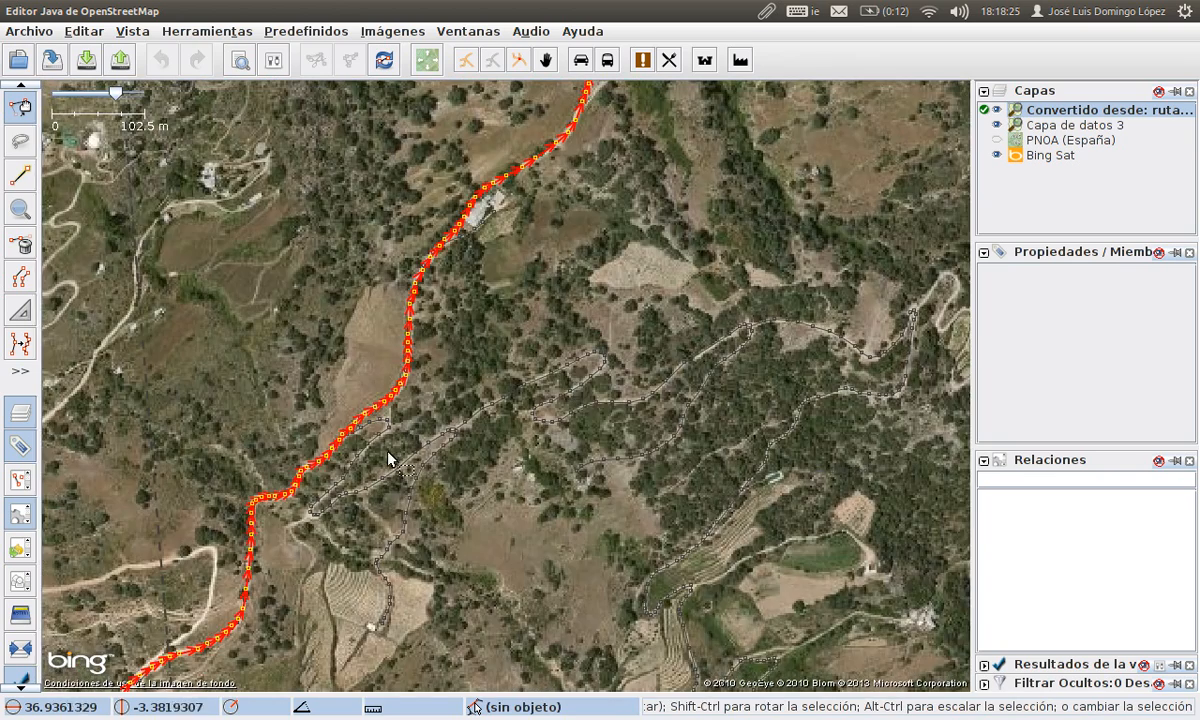
Alternate the active layer between Capa de datos 3 and the converted track near the farm building, and select the mapped track beside it
mouse_move(1033, 130)
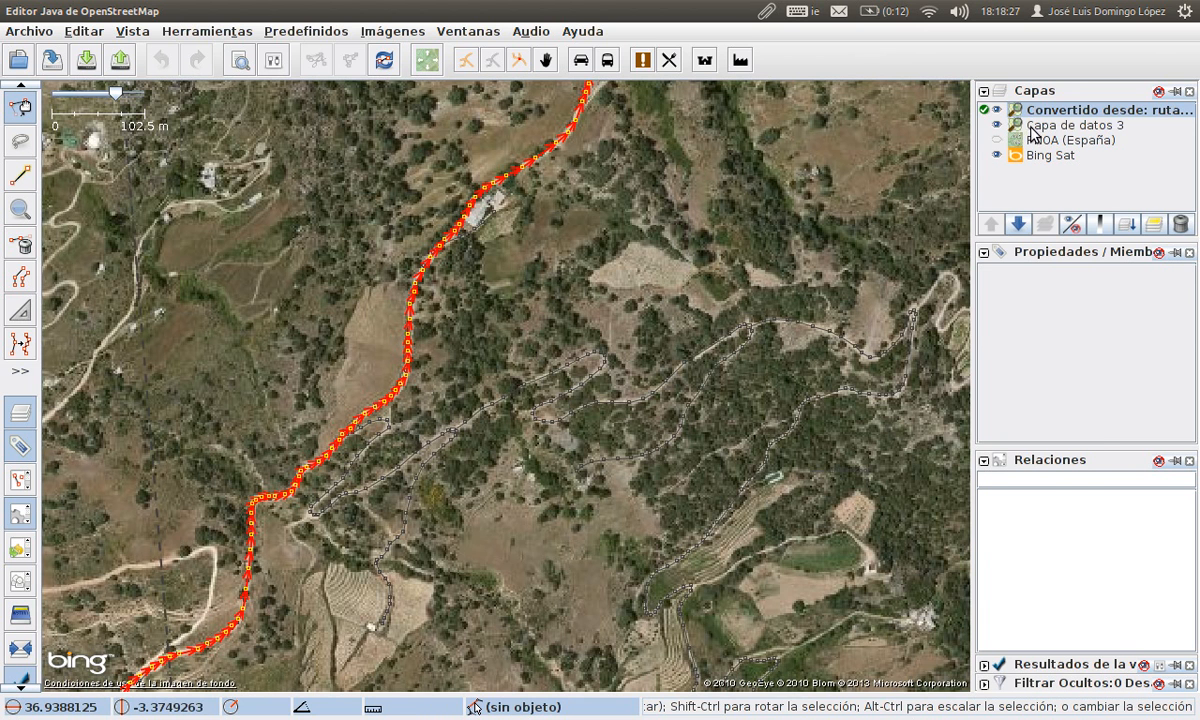
left_click(986, 125)
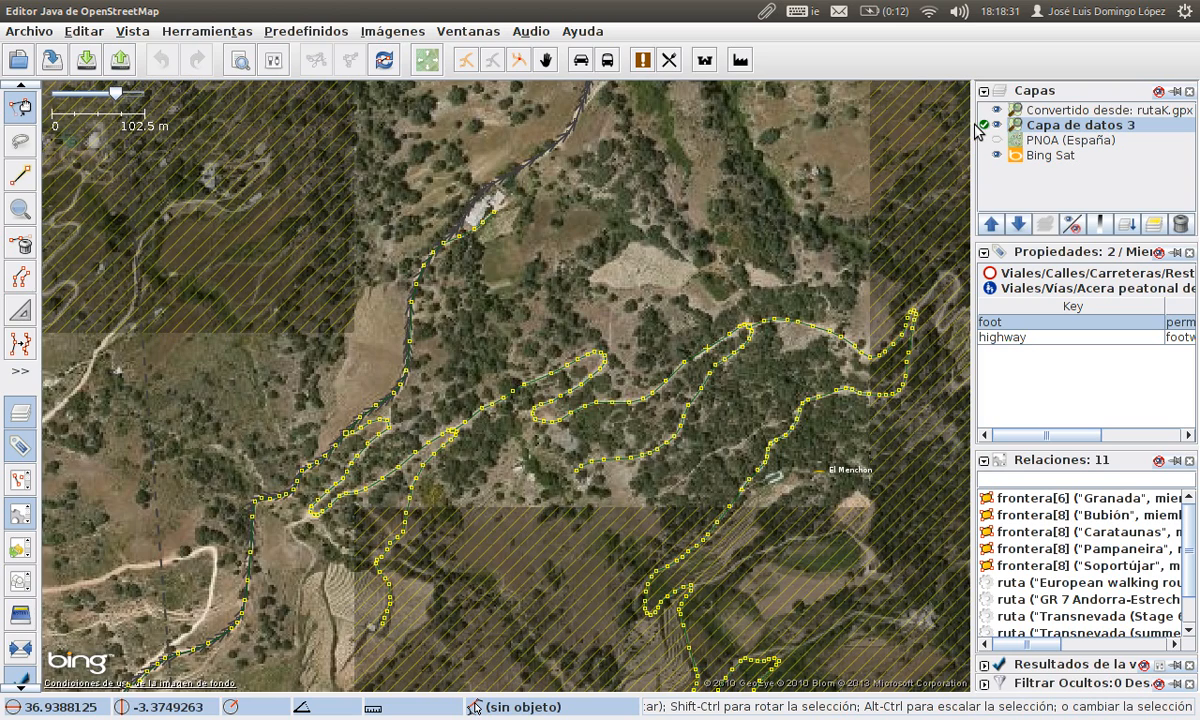
left_click_drag(538, 200, 455, 352)
scroll(463, 303, "up", 3)
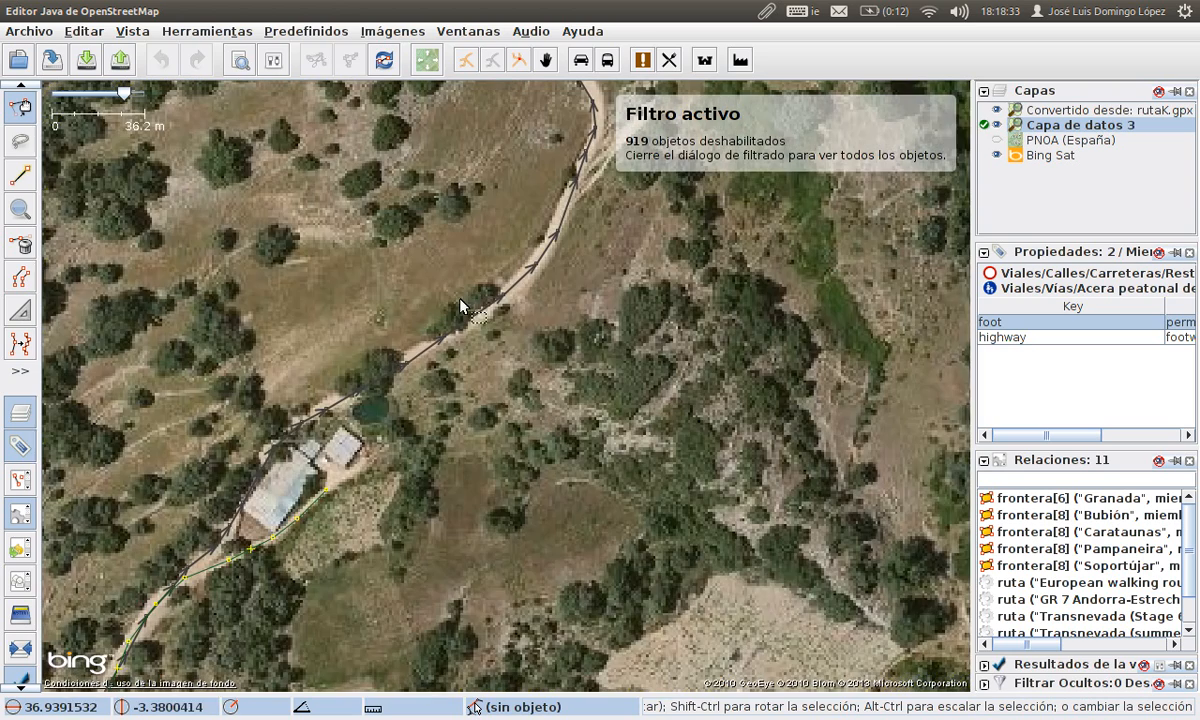
mouse_move(991, 113)
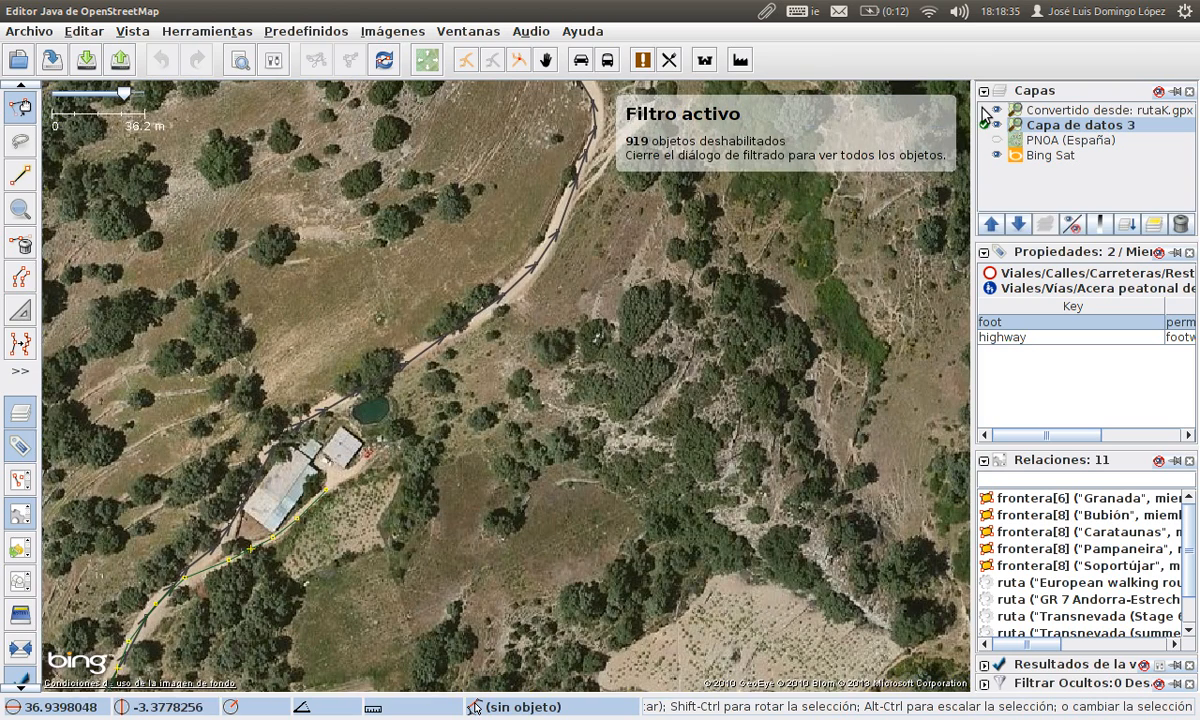
left_click(986, 112)
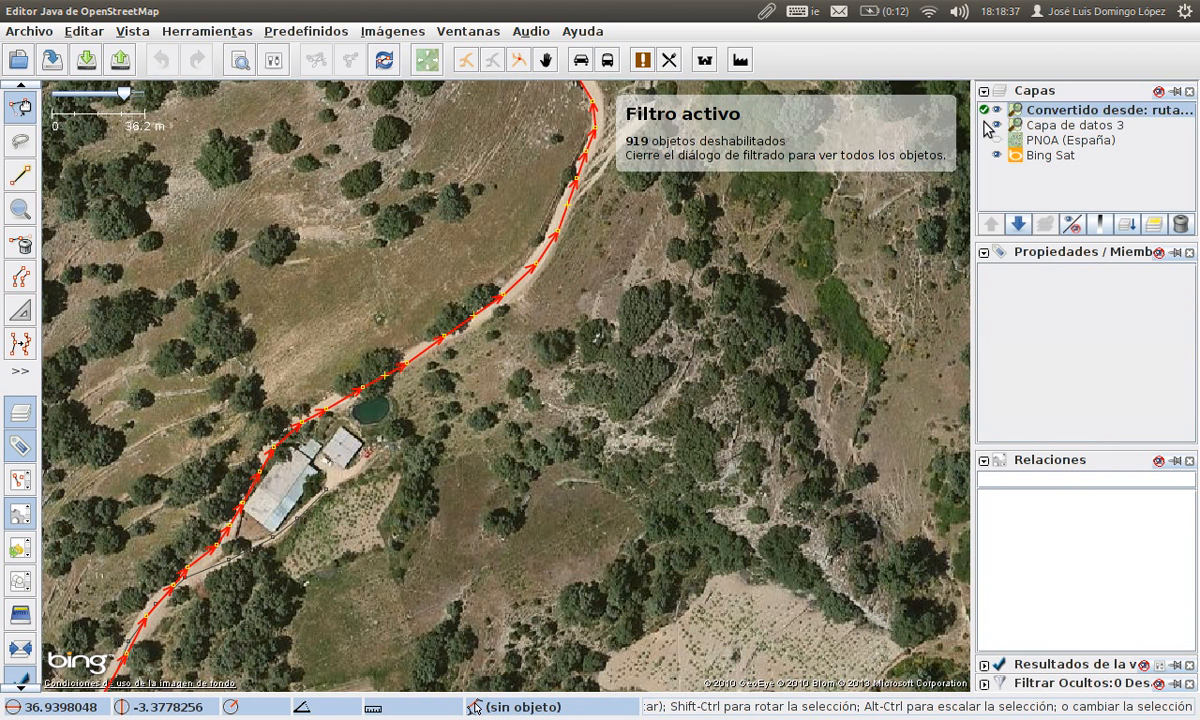
left_click(986, 125)
left_click(310, 511)
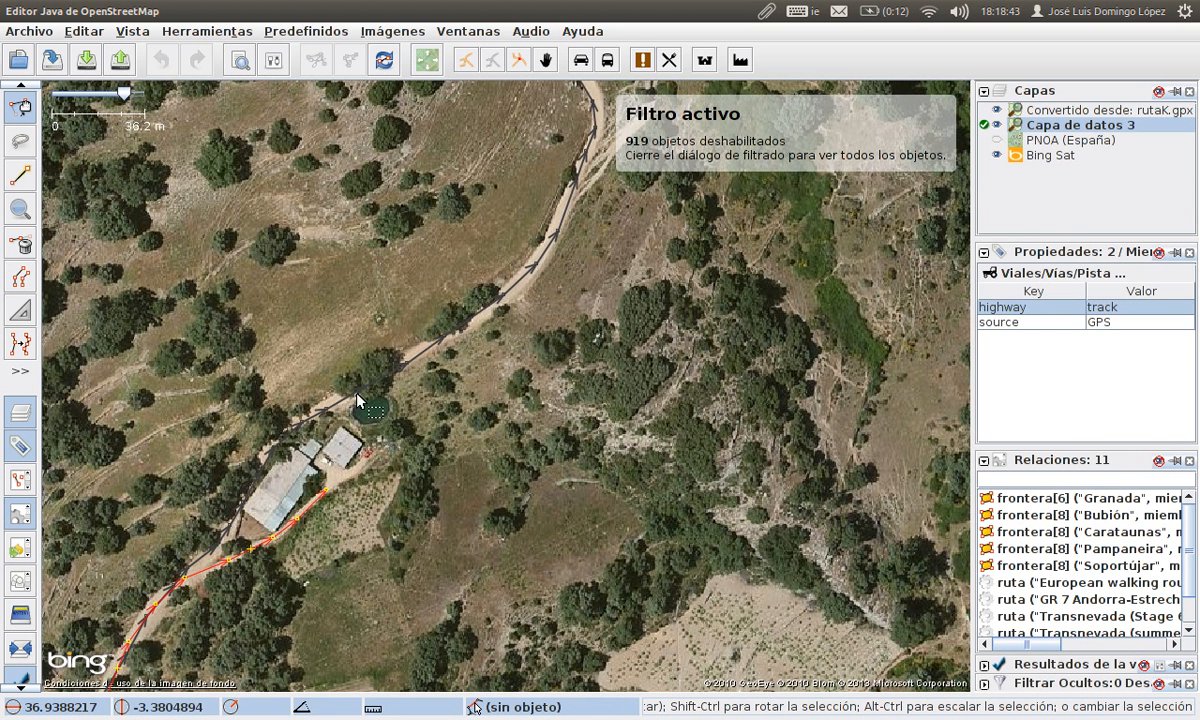
Make the converted rutaK.gpx layer active, hide it, and examine the unmapped dirt road north of the farm building on the Bing imagery
left_click(986, 112)
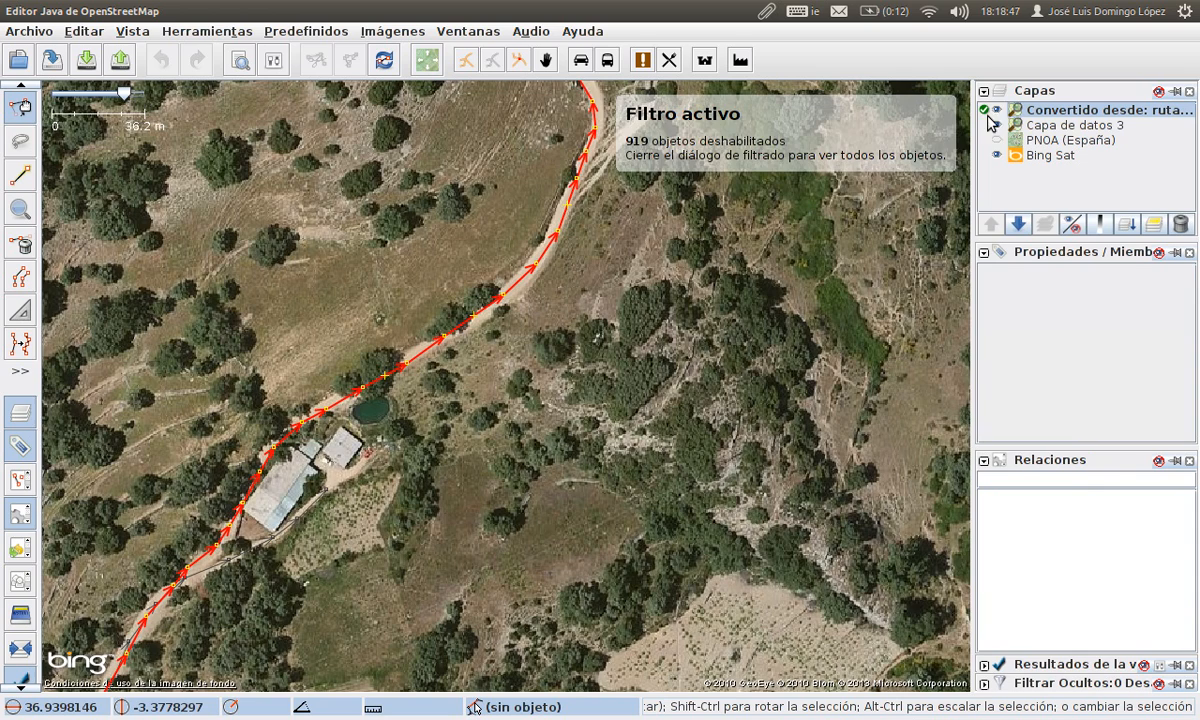
left_click(996, 110)
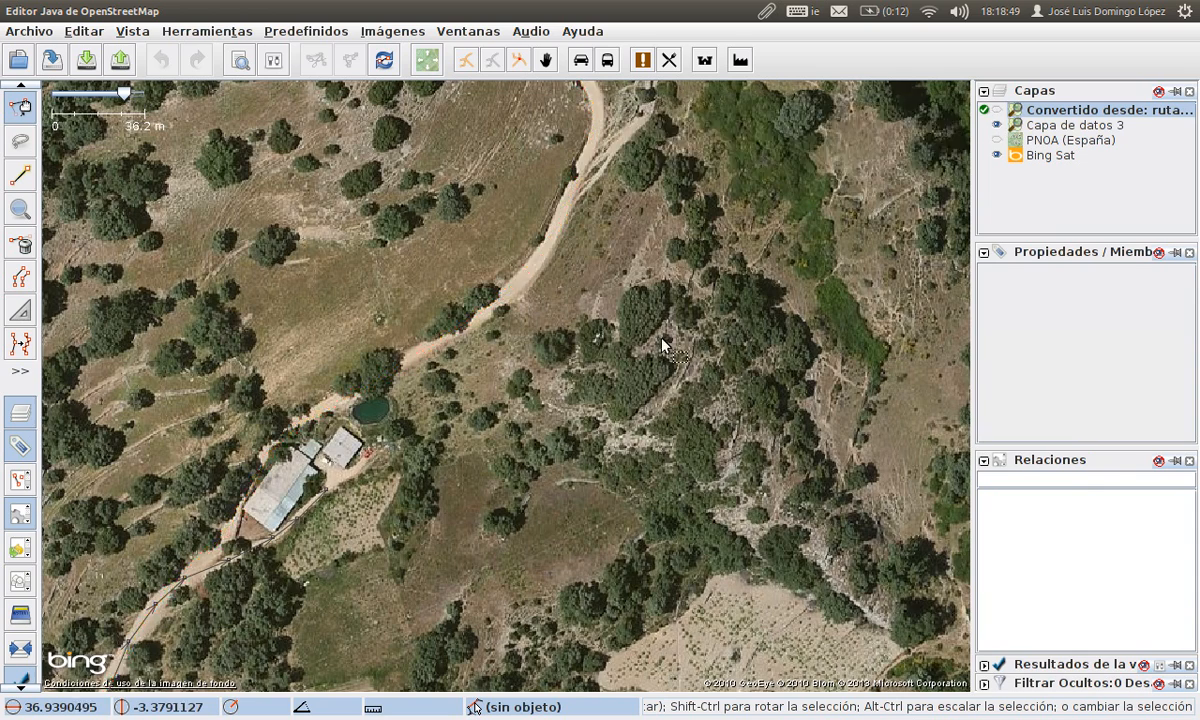
scroll(637, 357, "down", 4)
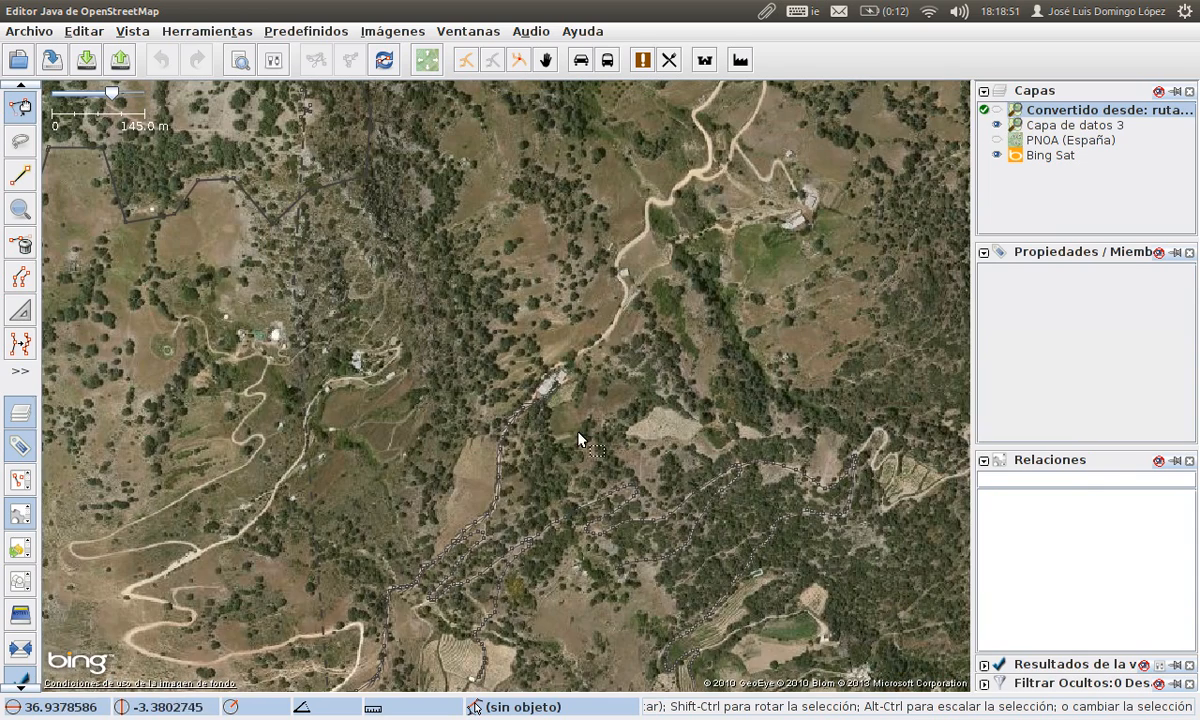
left_click_drag(589, 277, 592, 463)
left_click_drag(637, 242, 510, 498)
scroll(517, 266, "down", 2)
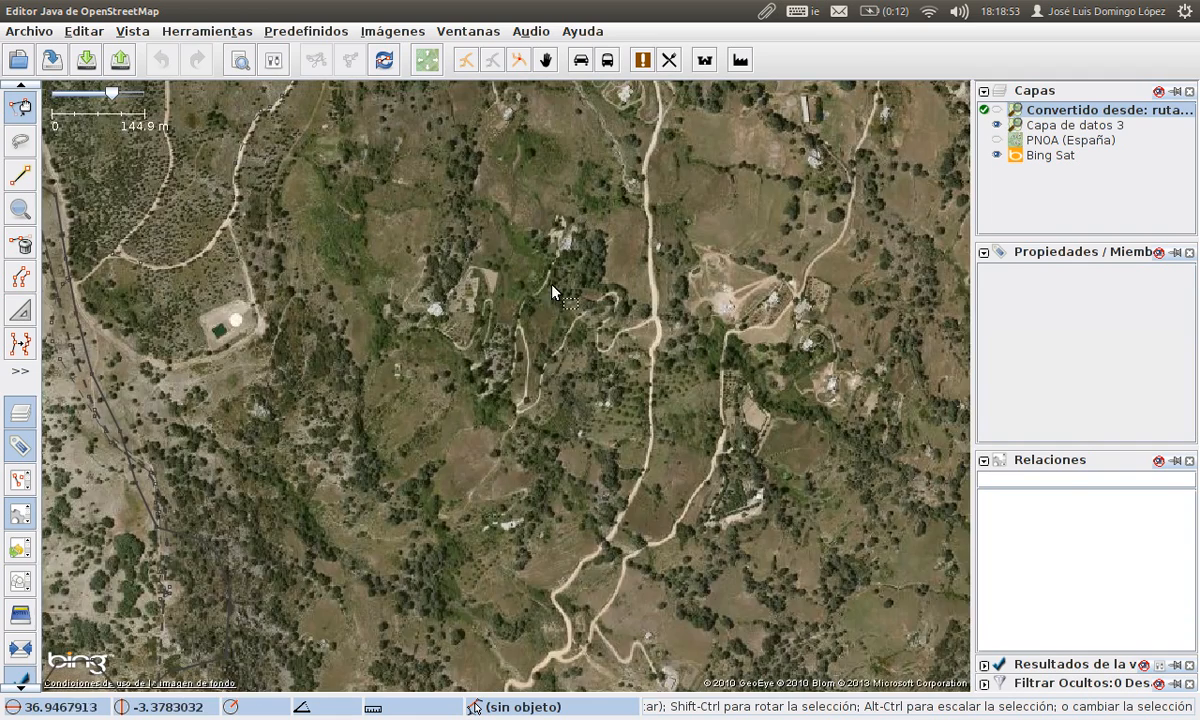
Show the converted rutaK.gpx layer again and make Capa de datos 3 the active layer
scroll(513, 337, "down", 1)
left_click_drag(517, 313, 463, 273)
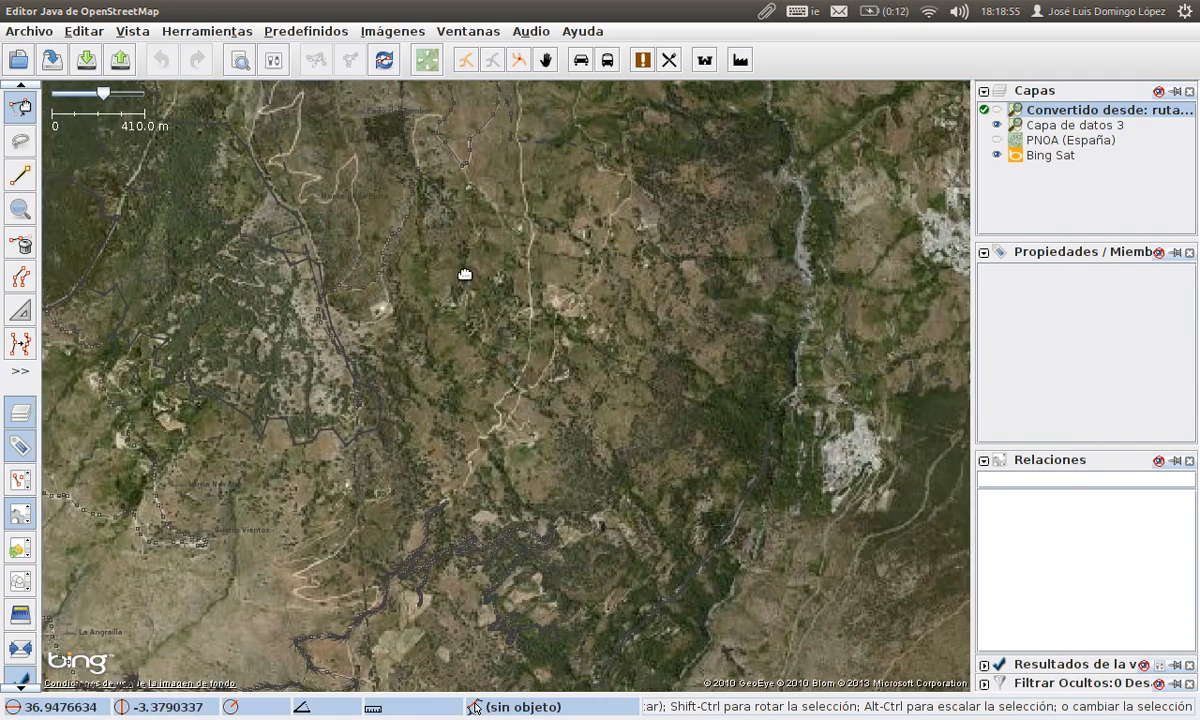
left_click(998, 113)
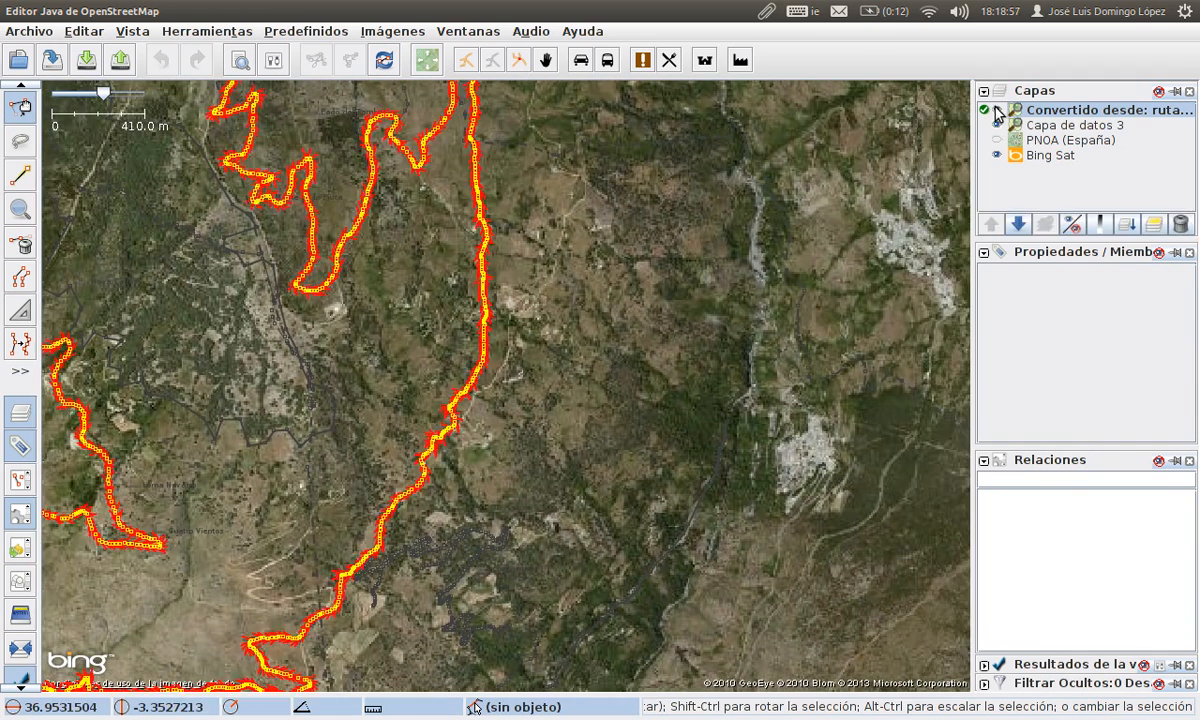
left_click(924, 171)
left_click(985, 126)
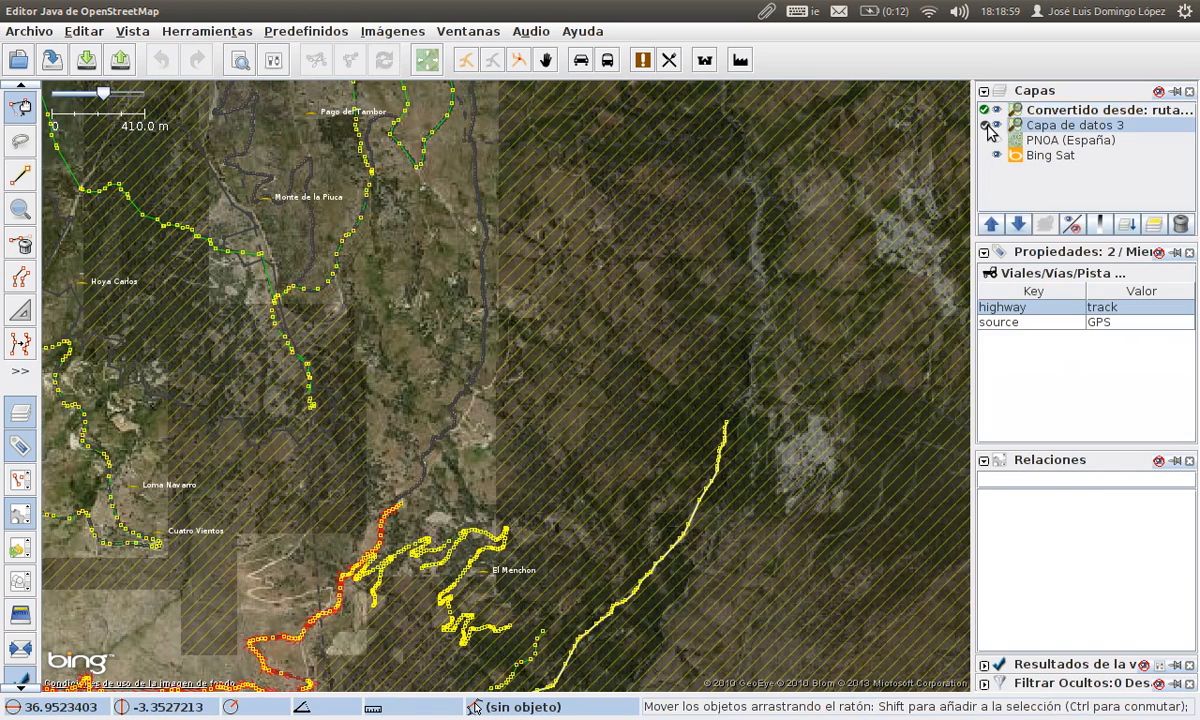
Examine the unmapped gap in Capa de datos 3 between the track end near the farm building and the mapped ways farther north
left_click_drag(489, 405, 447, 491)
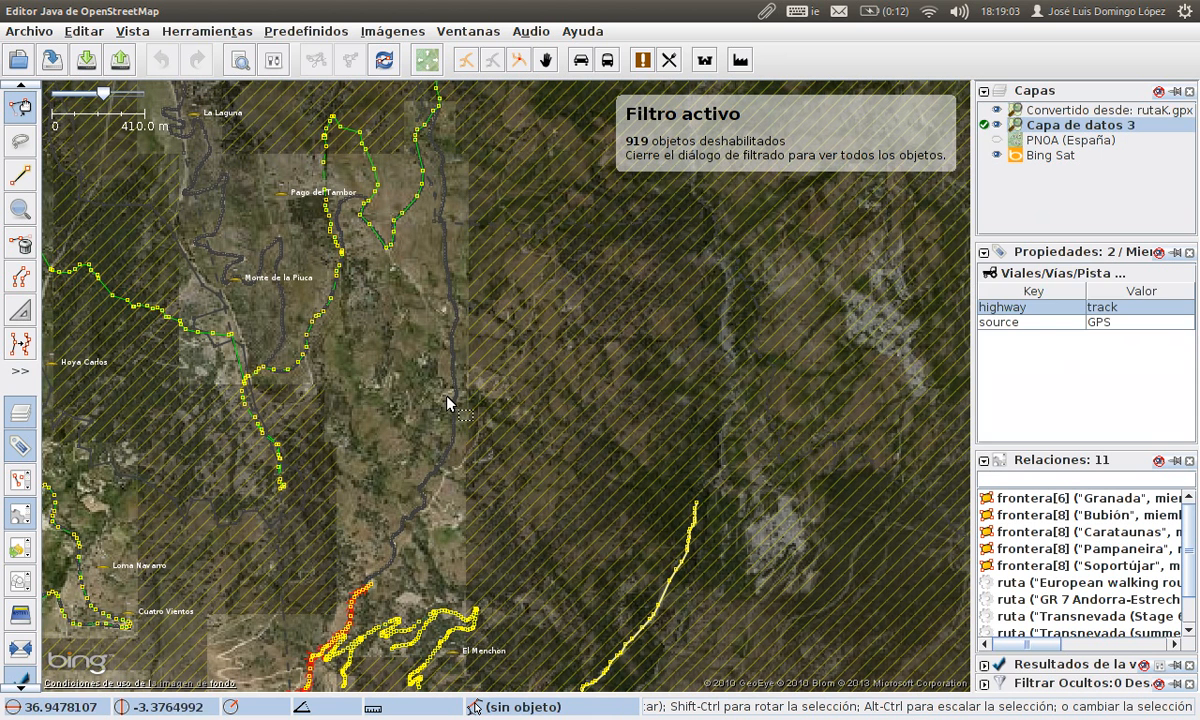
left_click(397, 573)
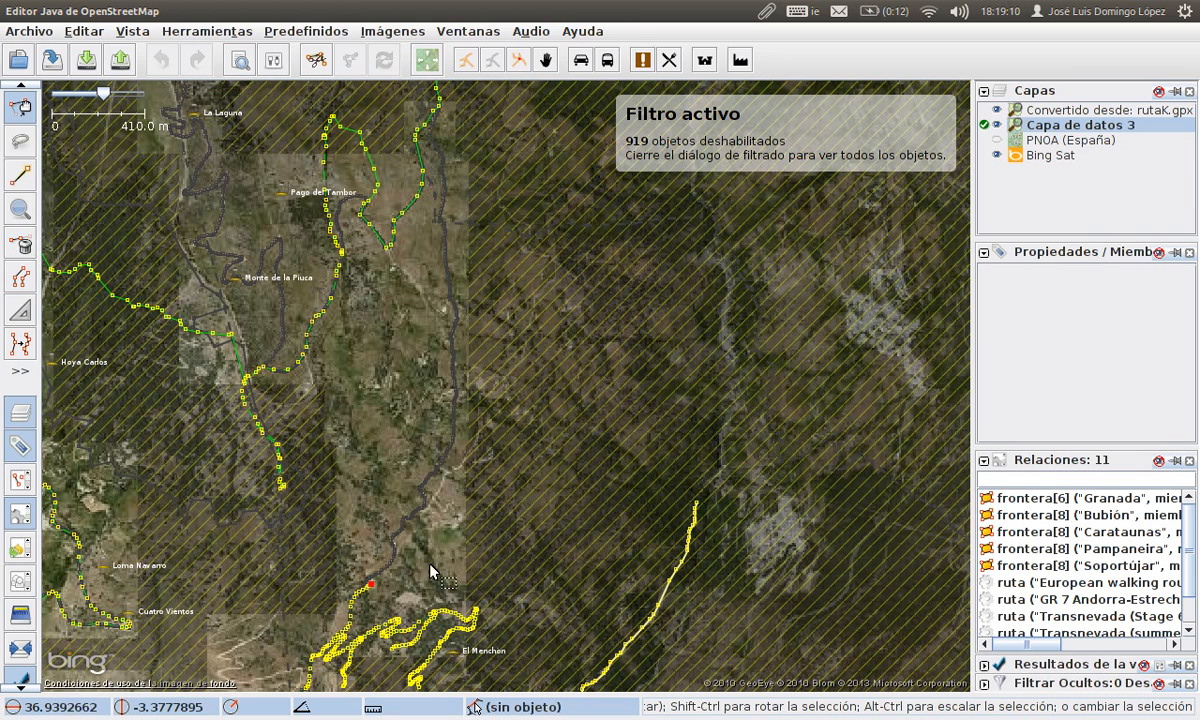
left_click_drag(412, 573, 471, 452)
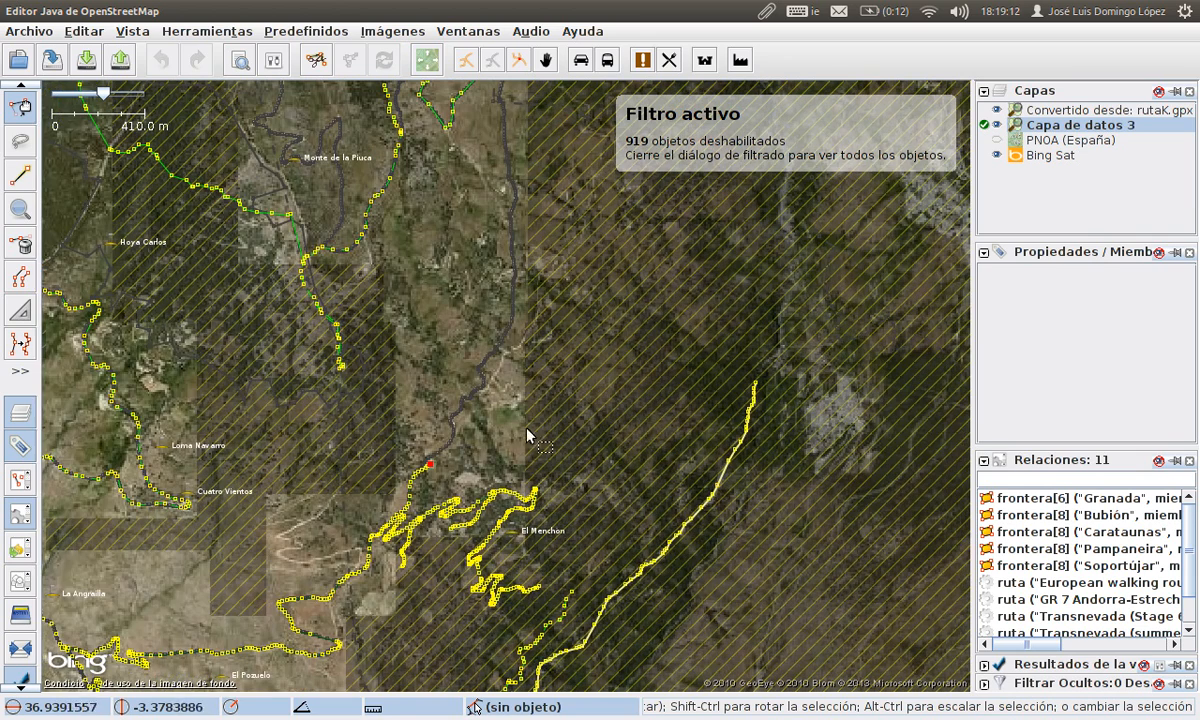
left_click(1081, 110)
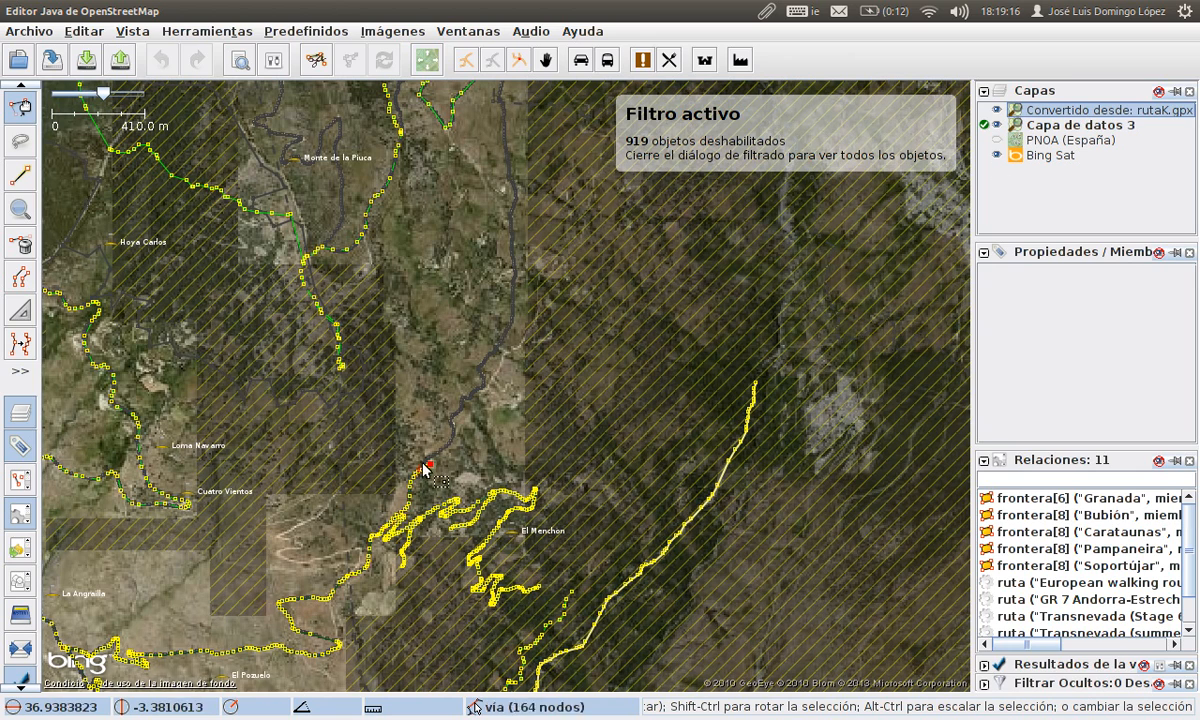
left_click_drag(431, 447, 394, 577)
left_click(394, 583)
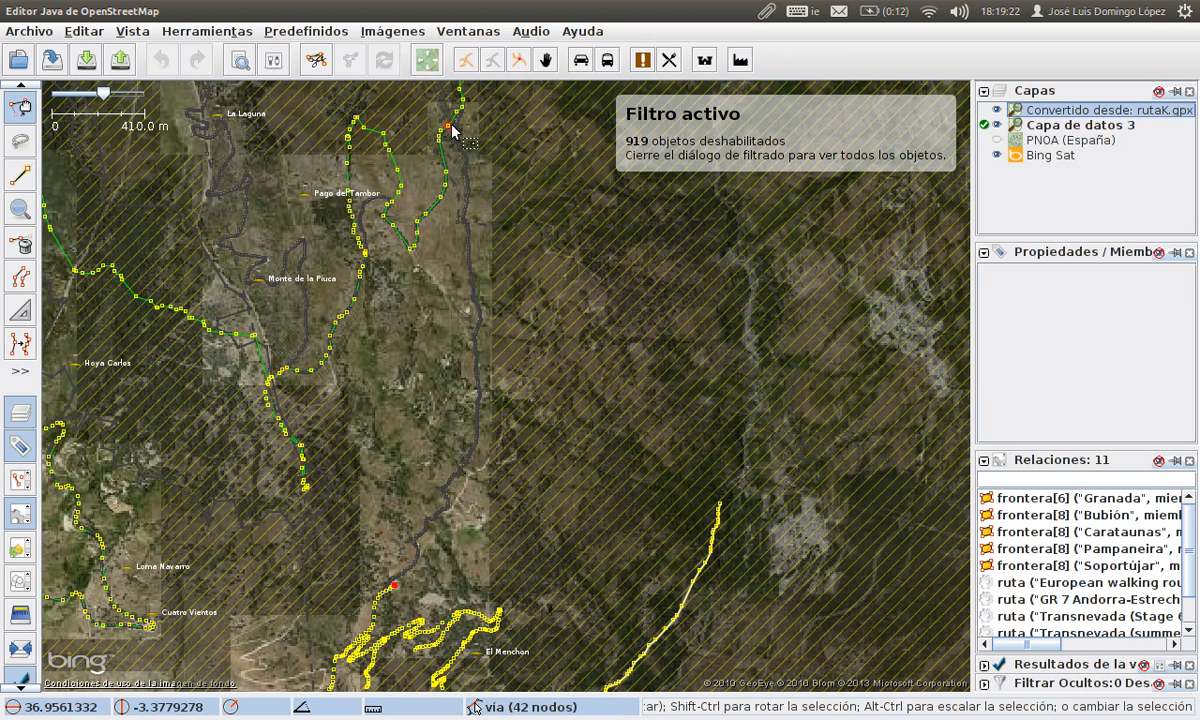
left_click_drag(428, 290, 450, 134)
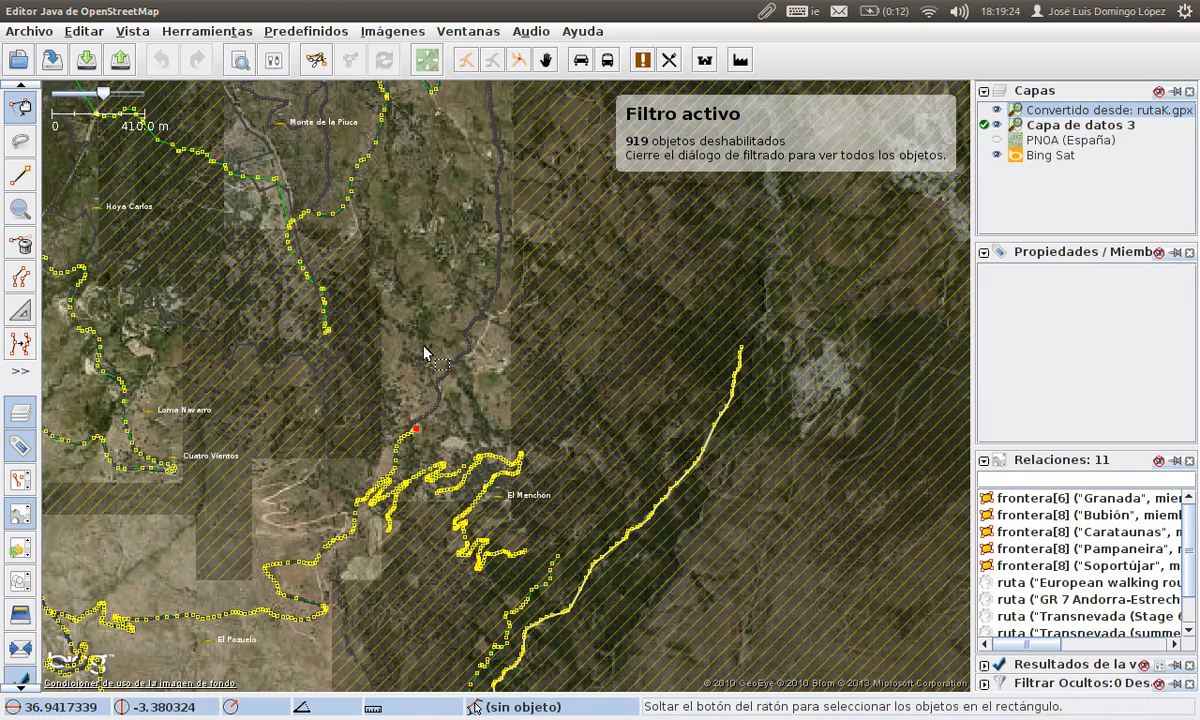
scroll(406, 442, "up", 5)
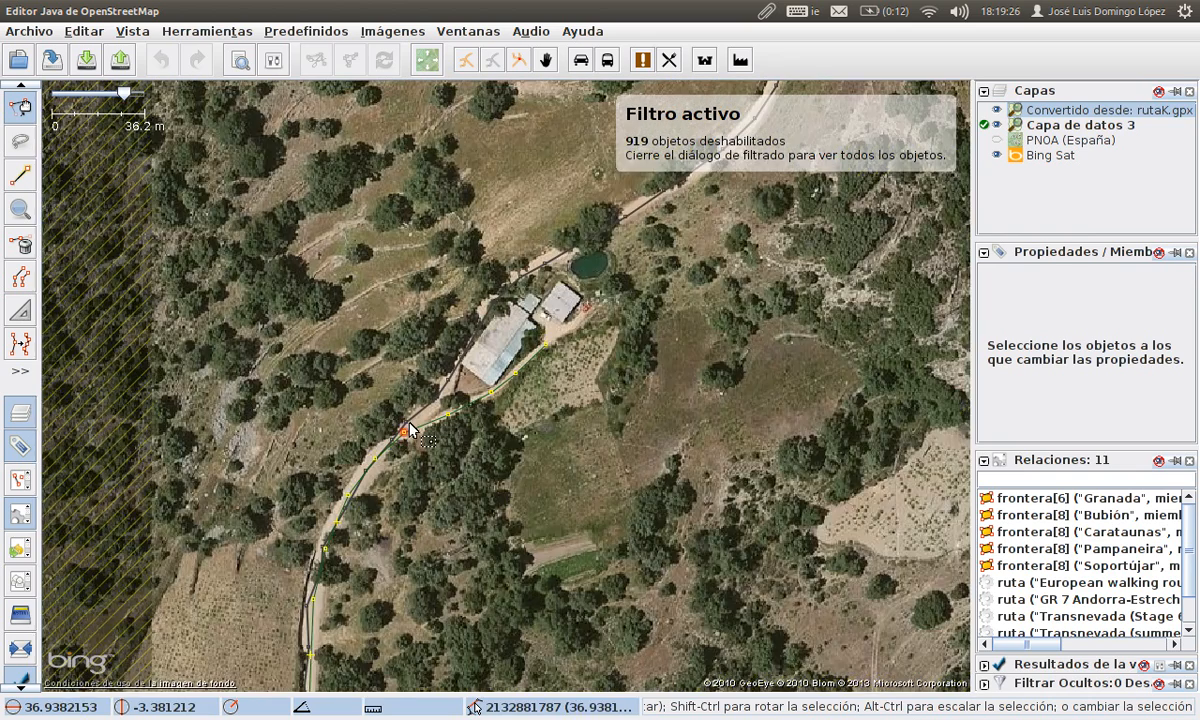
scroll(409, 428, "up", 1)
Make the converted rutaK.gpx layer active and toggle the visibility of Capa de datos 3 to compare both tracks near the farm building
mouse_move(1025, 210)
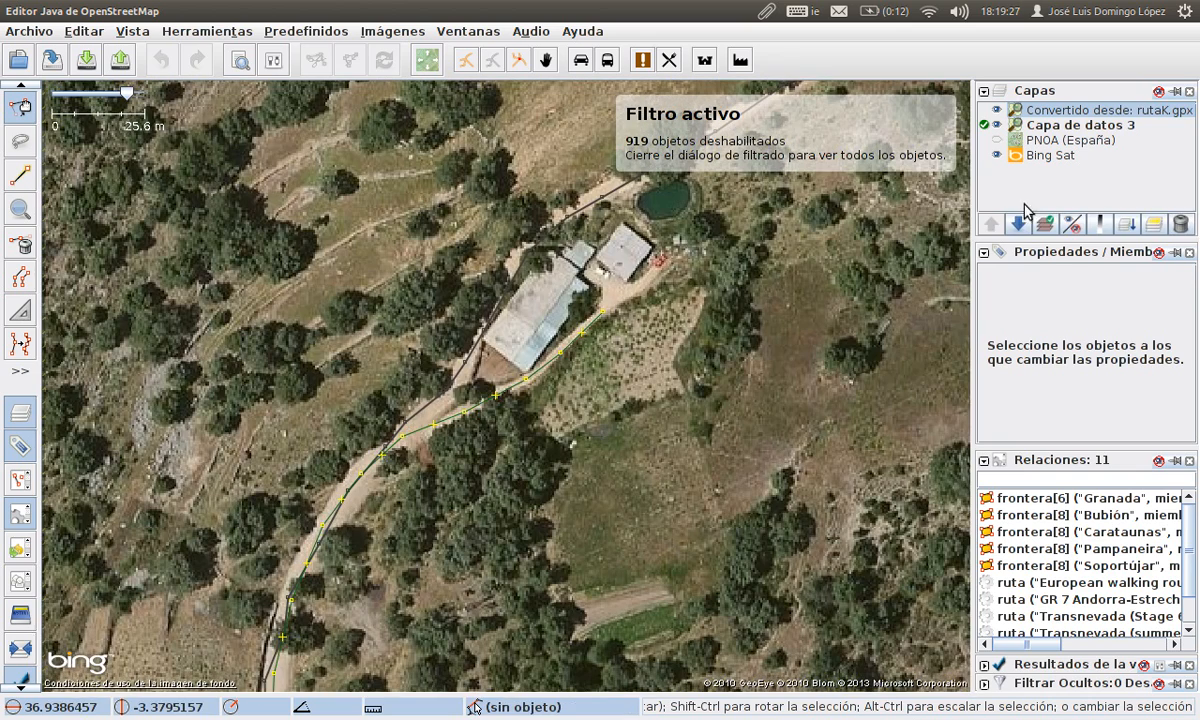
left_click(986, 112)
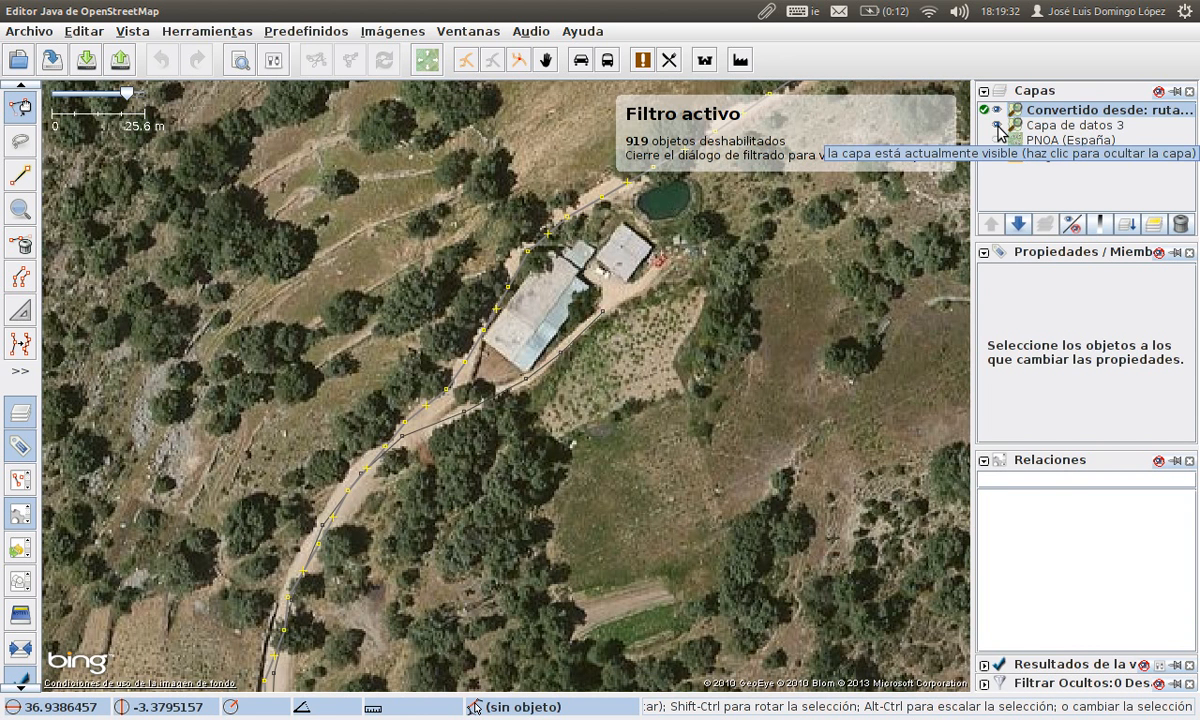
left_click(997, 130)
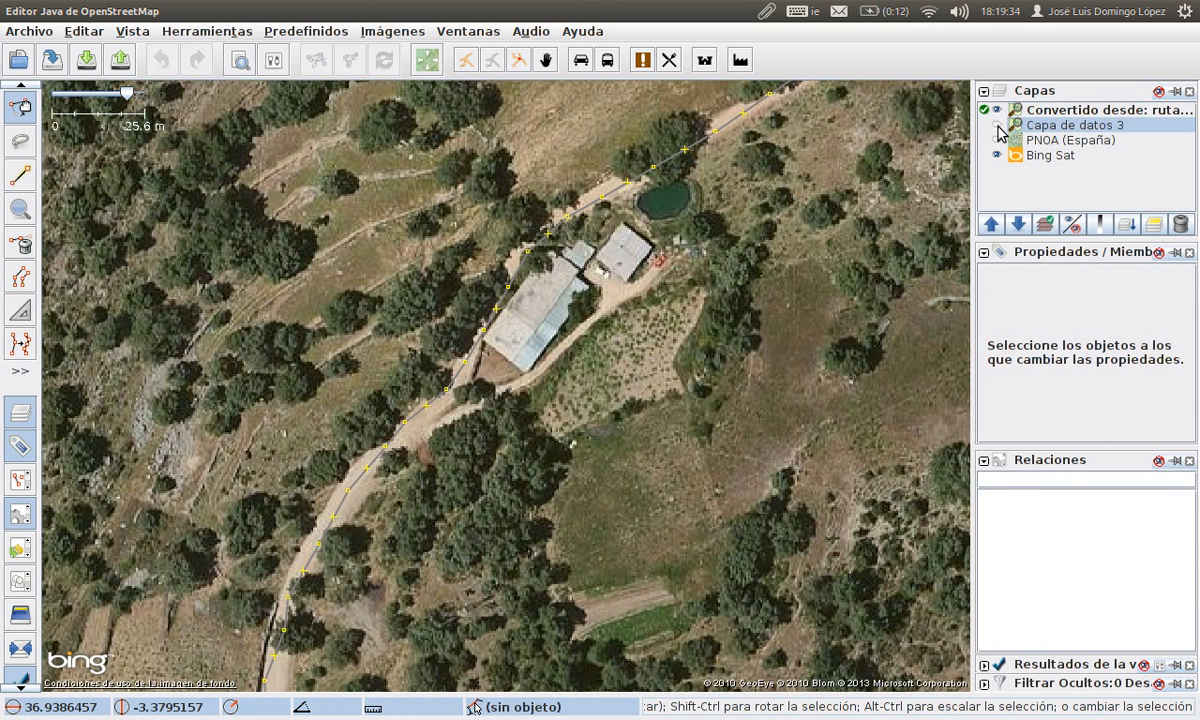
left_click(997, 127)
left_click(997, 127)
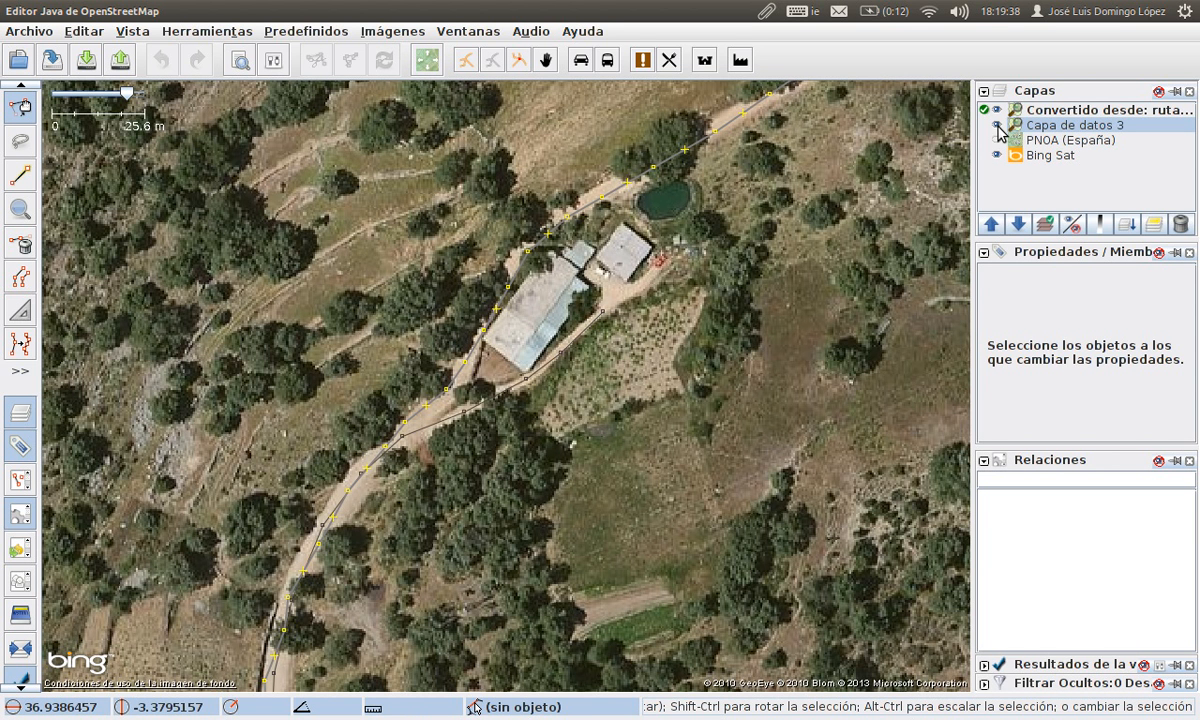
Split the converted track at the node just southwest of the farm building and select the part continuing north
left_click(446, 389)
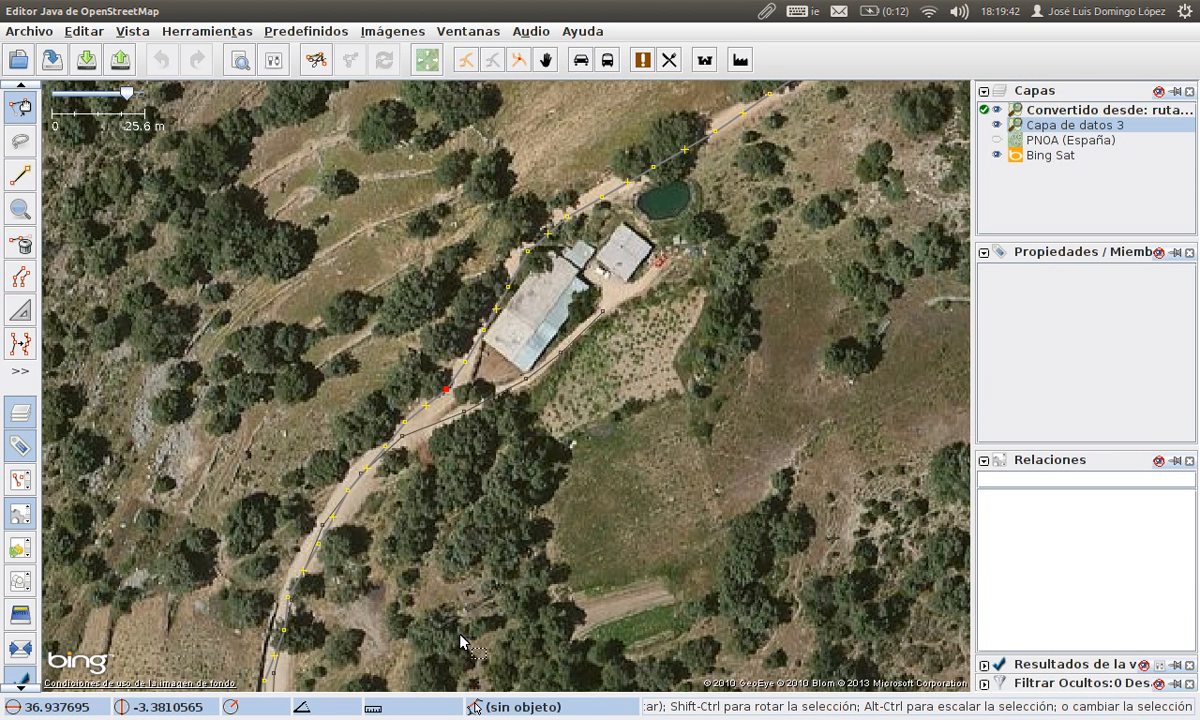
key("p")
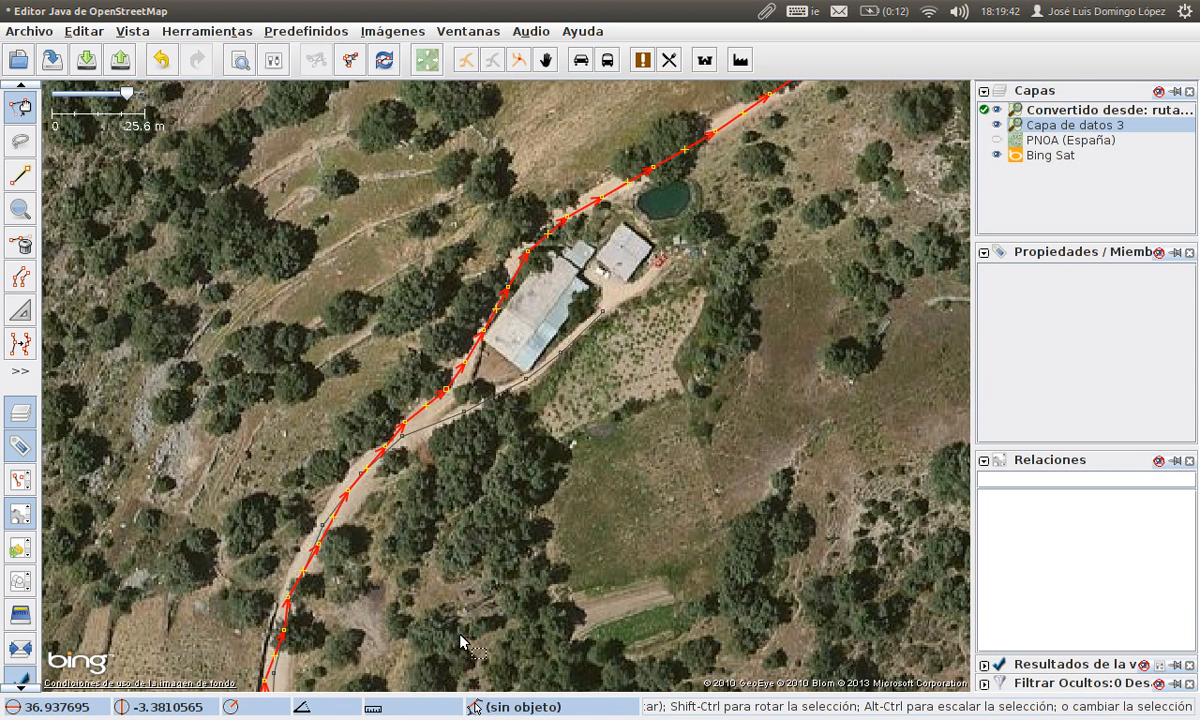
left_click(453, 380)
left_click(455, 381)
left_click(456, 382)
left_click(458, 383)
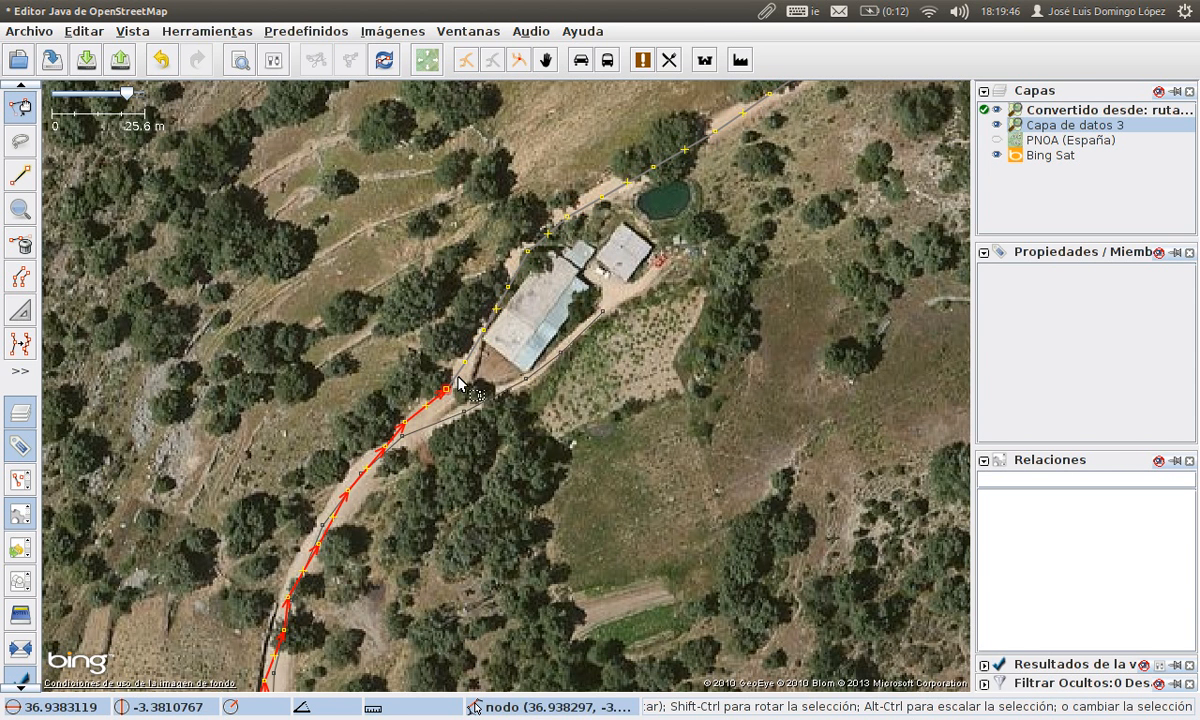
left_click(460, 382)
left_click(465, 381)
left_click(471, 380)
left_click(478, 379)
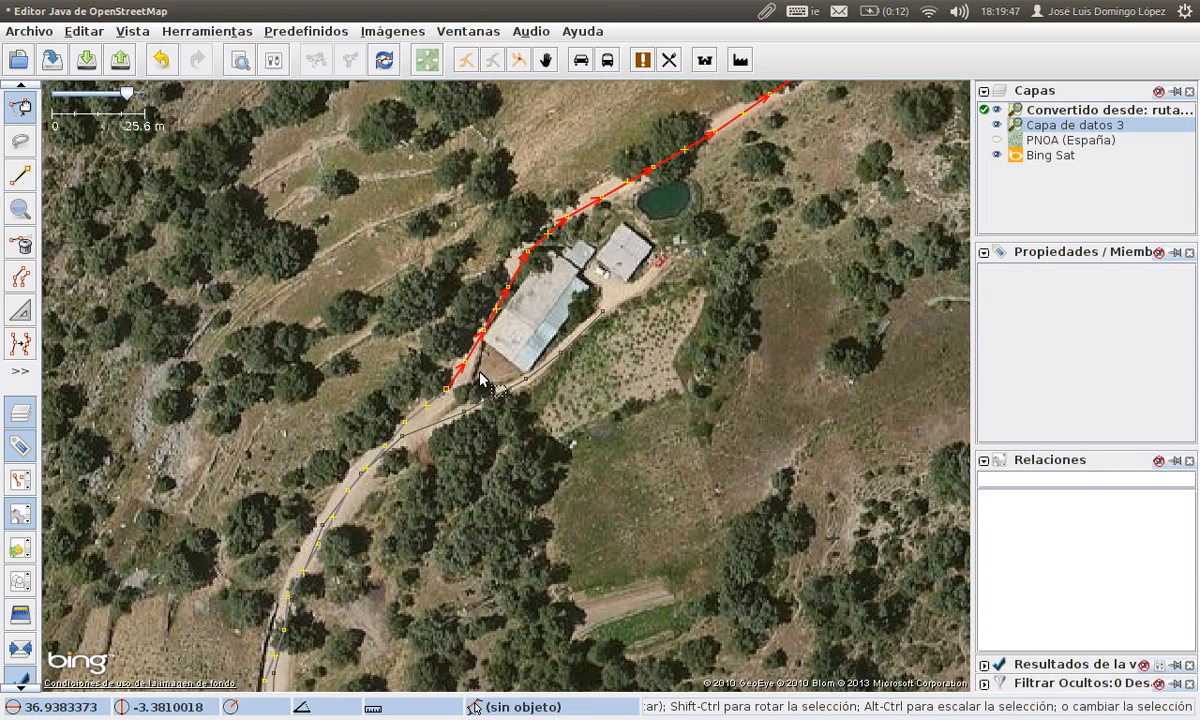
Split the northern part at the node just east of the dirt road crossing and select the section leading back to the farm building
scroll(480, 378, "down", 4)
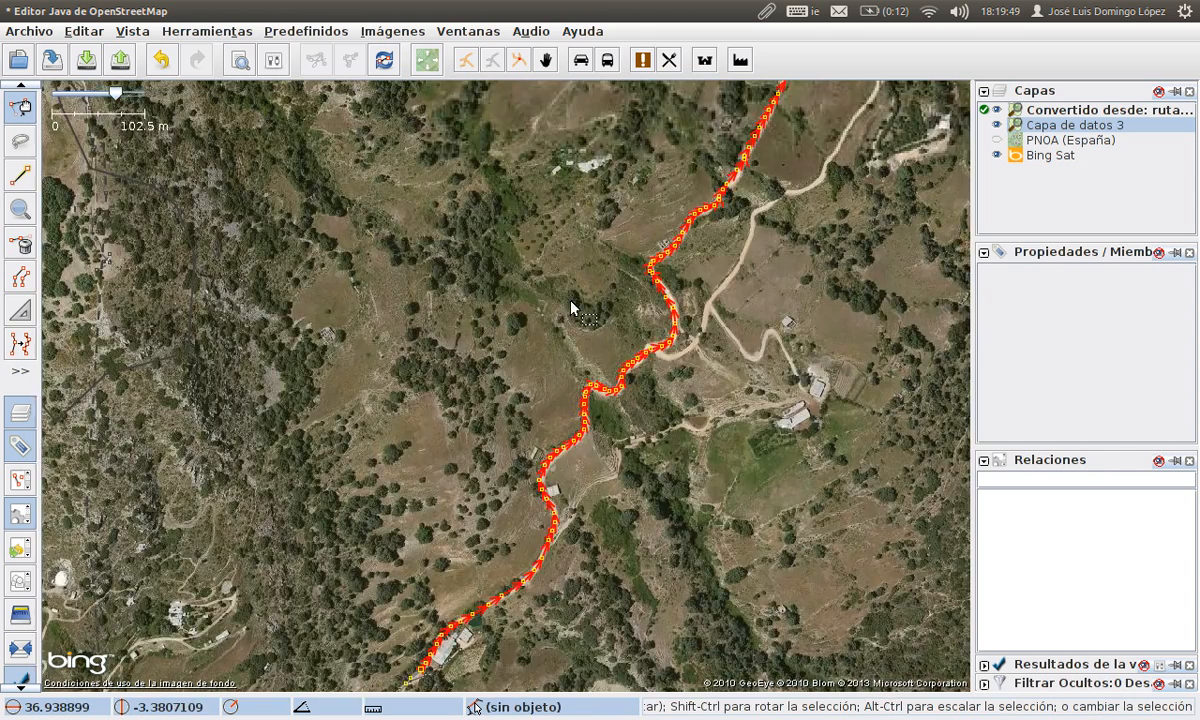
left_click_drag(571, 303, 485, 497)
scroll(485, 497, "down", 1)
left_click_drag(548, 266, 459, 452)
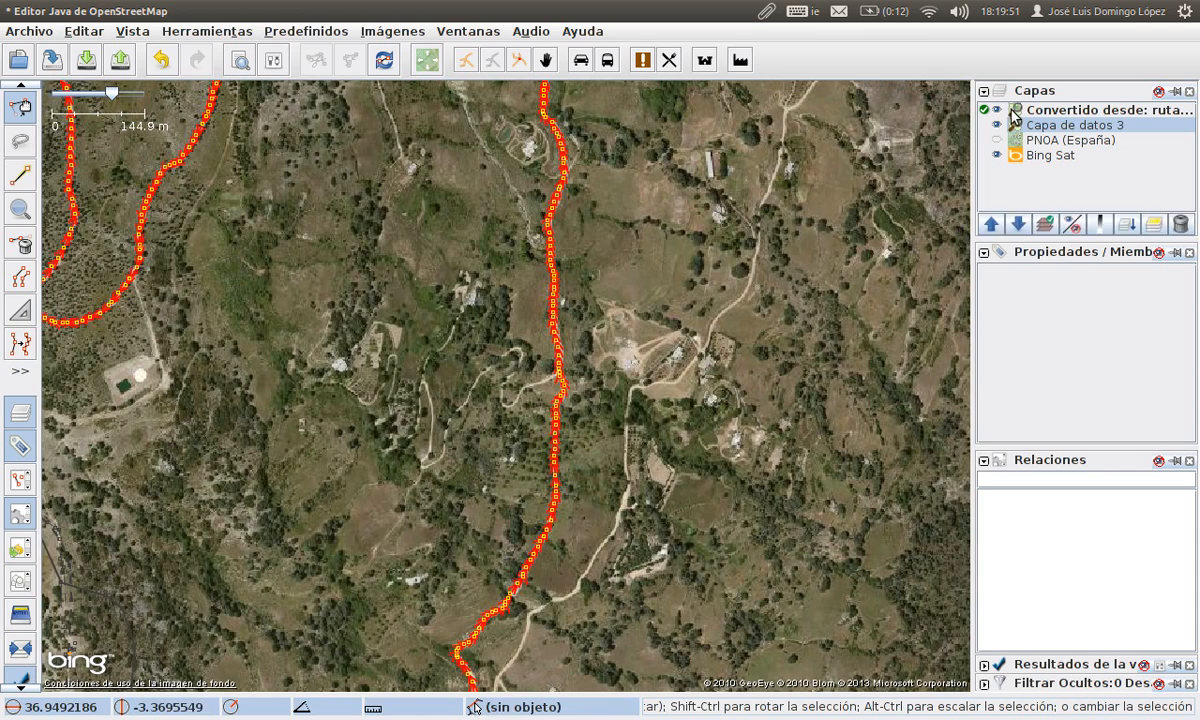
left_click_drag(554, 234, 527, 648)
left_click_drag(432, 380, 372, 668)
left_click_drag(437, 262, 498, 509)
scroll(447, 435, "up", 1)
scroll(447, 435, "up", 1)
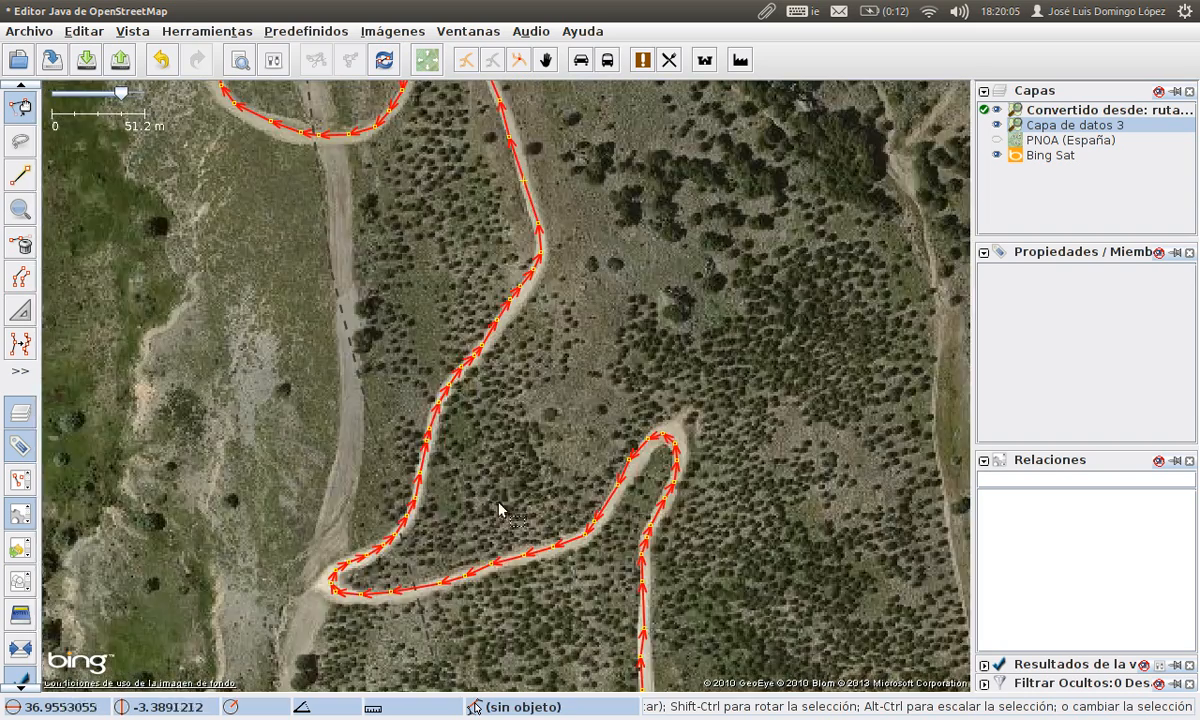
left_click_drag(434, 352, 489, 132)
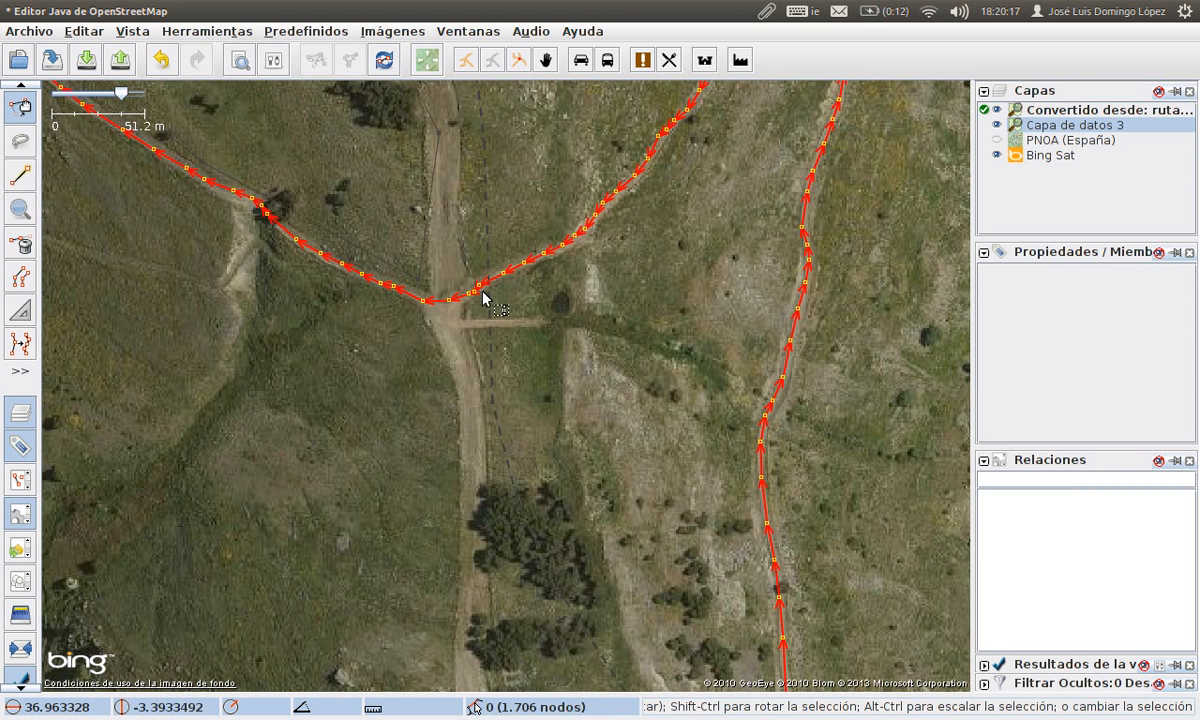
left_click(481, 287)
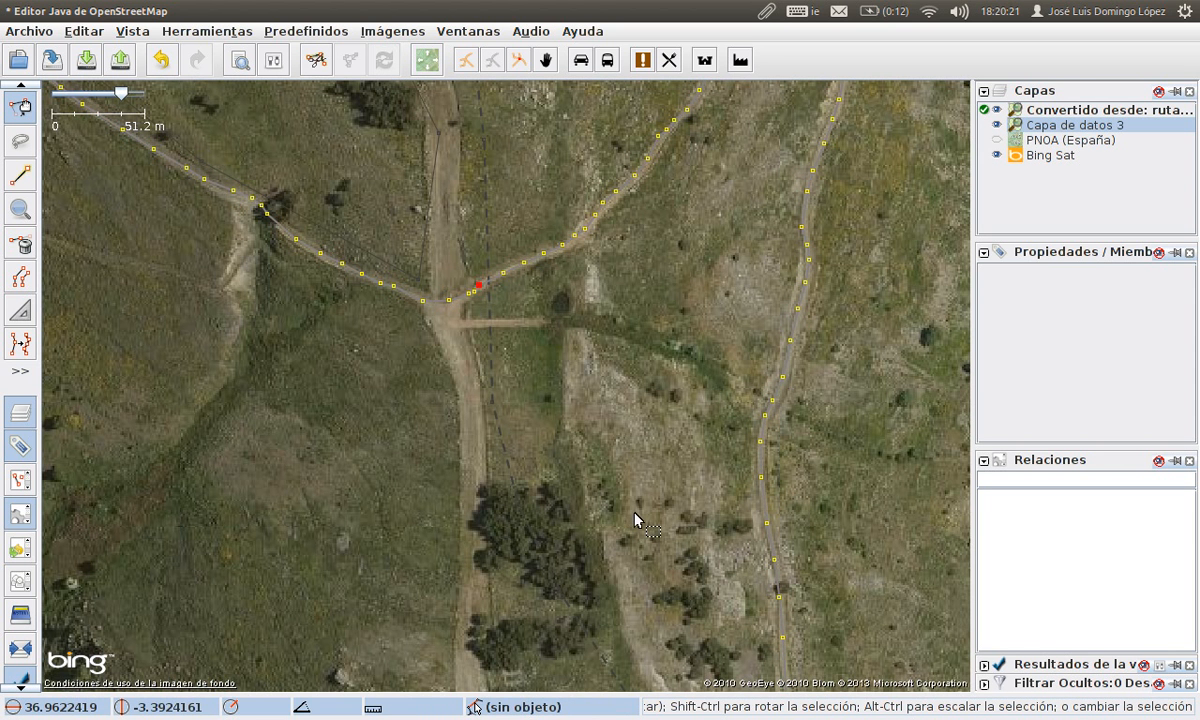
key("ctrl+a")
scroll(635, 519, "up", 1)
scroll(511, 236, "down", 1)
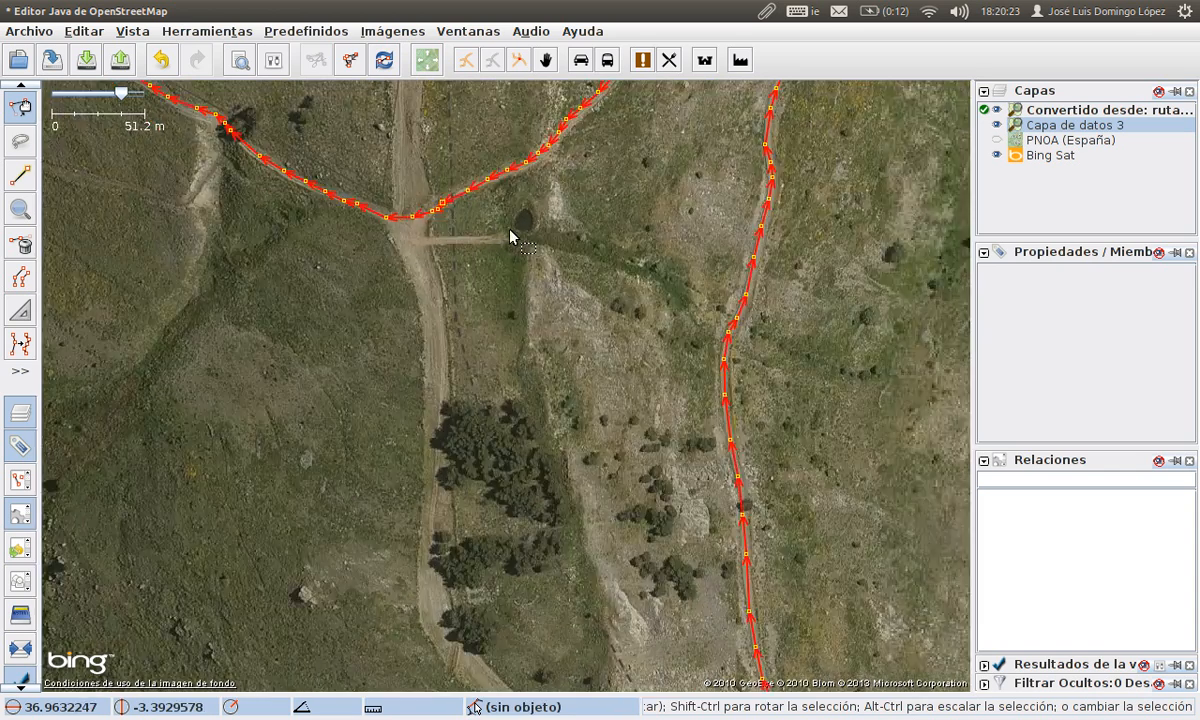
scroll(510, 236, "down", 1)
left_click(488, 203)
Examine the full extent of the selected track section, from the northern split down to its start beside the farm building
scroll(505, 263, "down", 1)
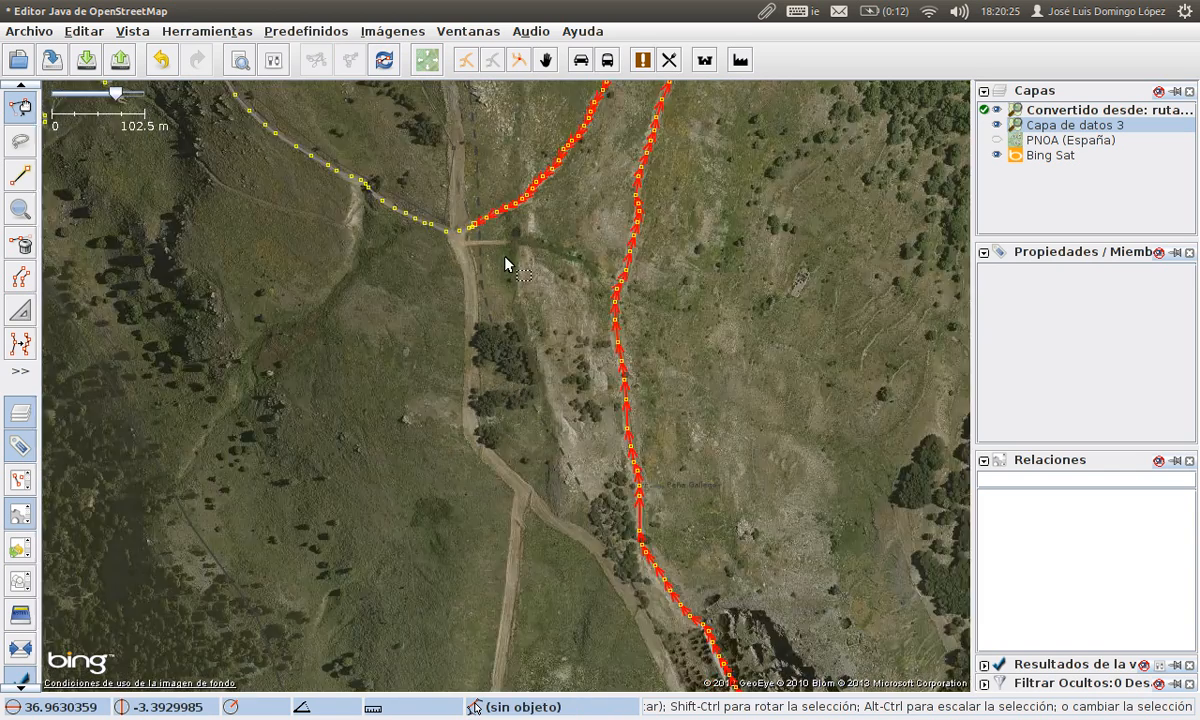
scroll(505, 263, "down", 4)
key("ctrl+Down")
key("ctrl+Right")
scroll(587, 348, "down", 1)
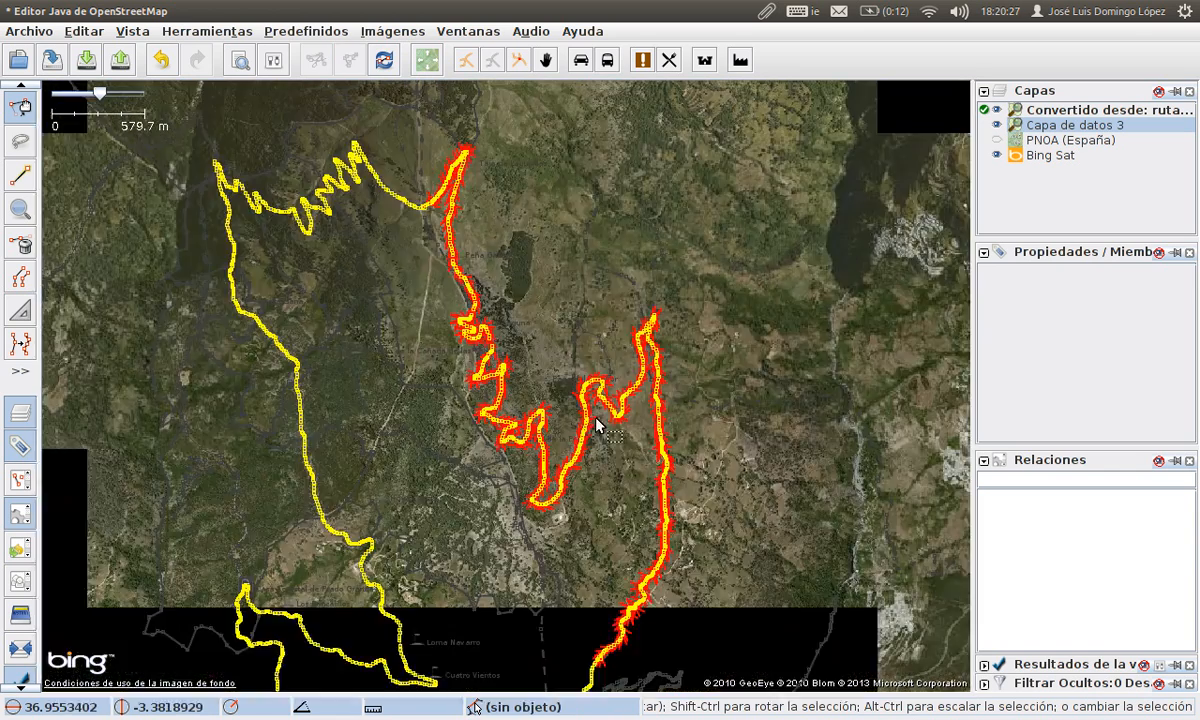
scroll(596, 425, "down", 1)
key("ctrl+Down")
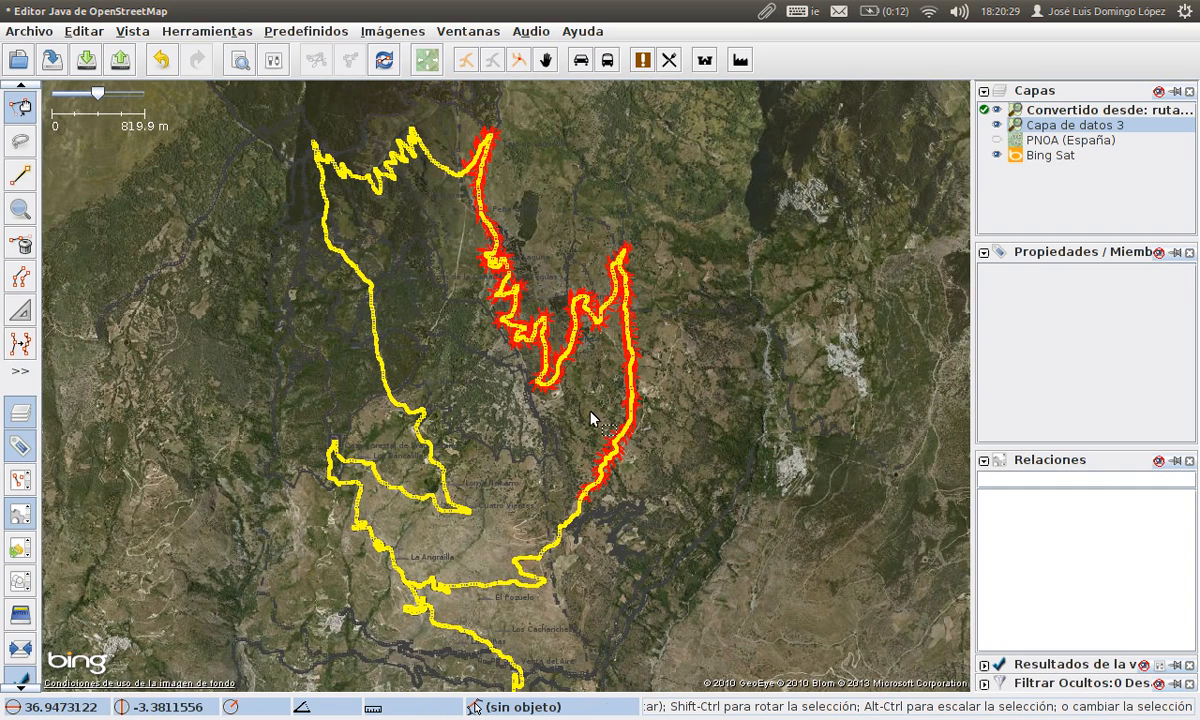
scroll(14, 462, "down", 3)
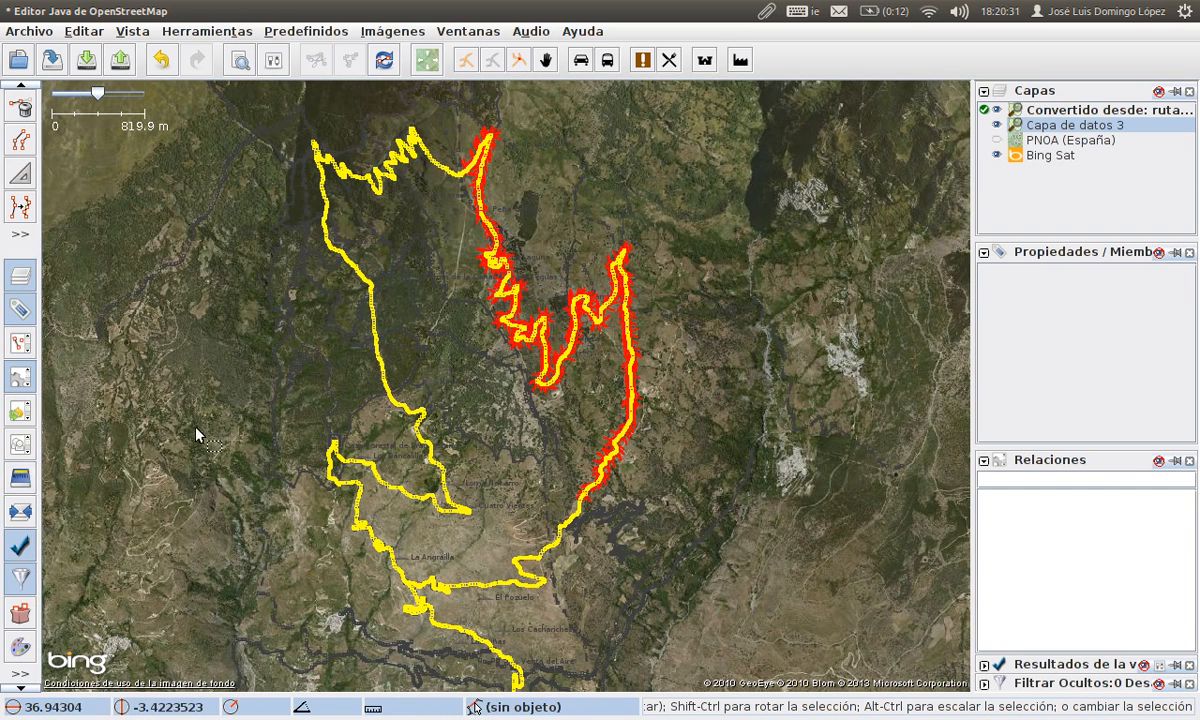
scroll(593, 517, "up", 4)
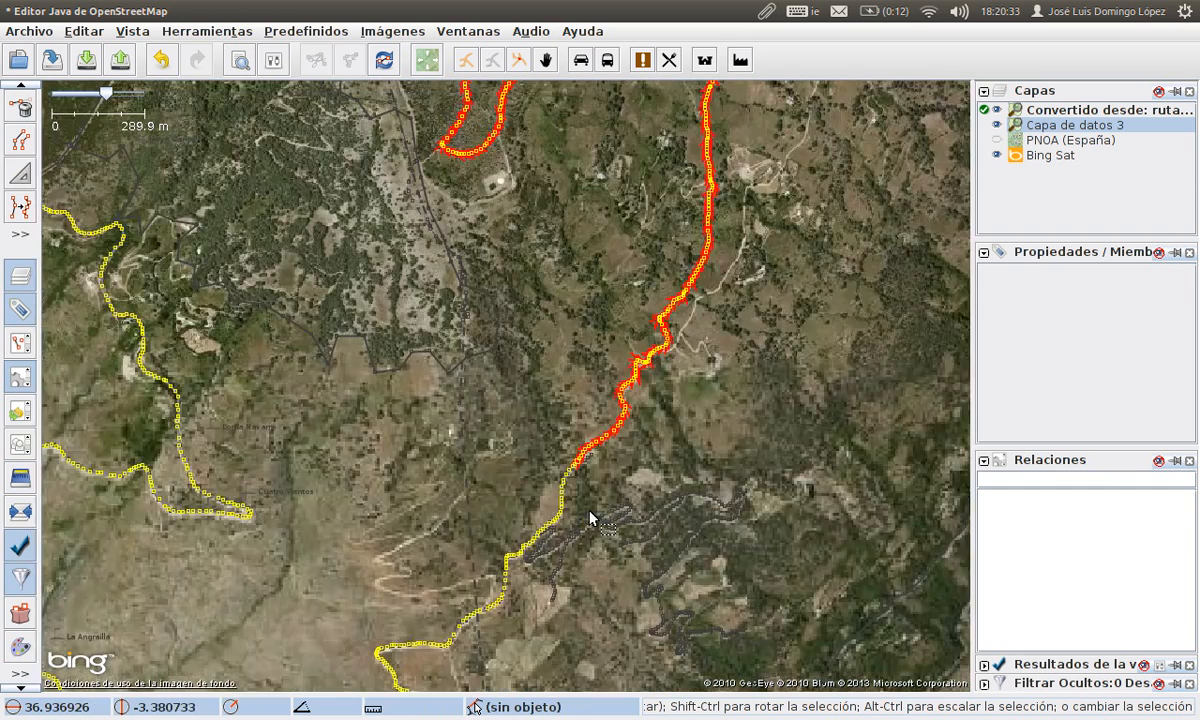
scroll(590, 498, "up", 3)
scroll(577, 496, "up", 2)
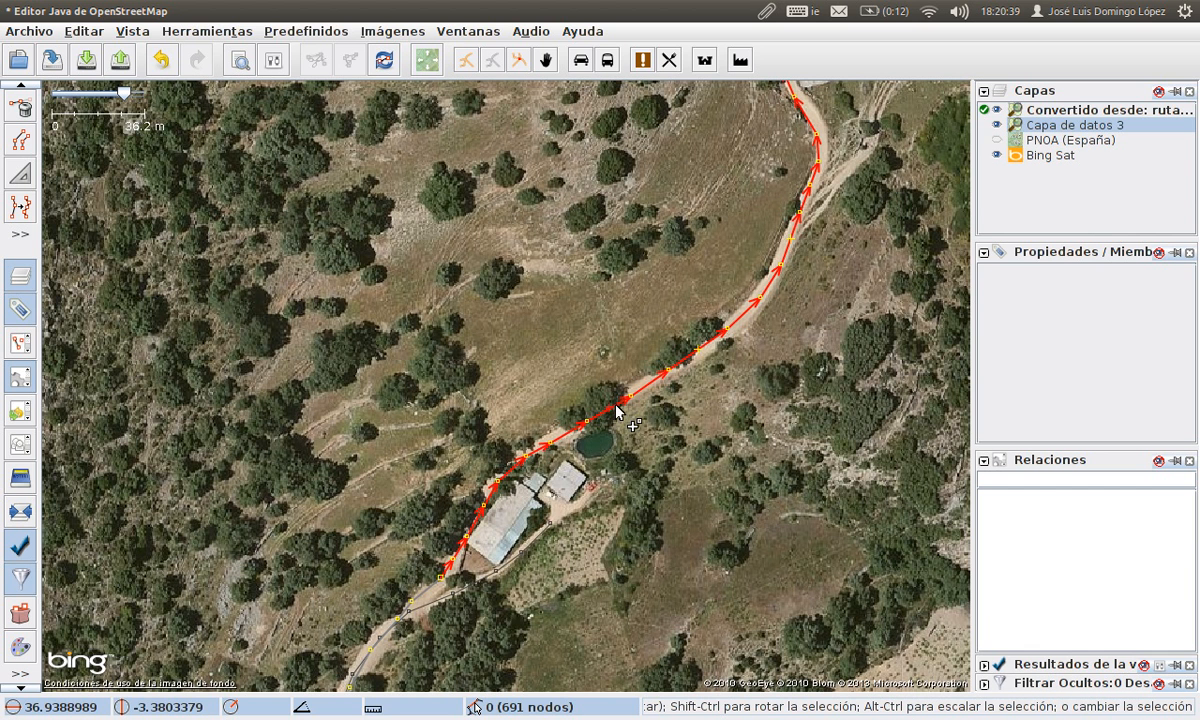
Make Capa de datos 3 active, hide the converted track layer, and paste the selected track section into the active layer
left_click(986, 126)
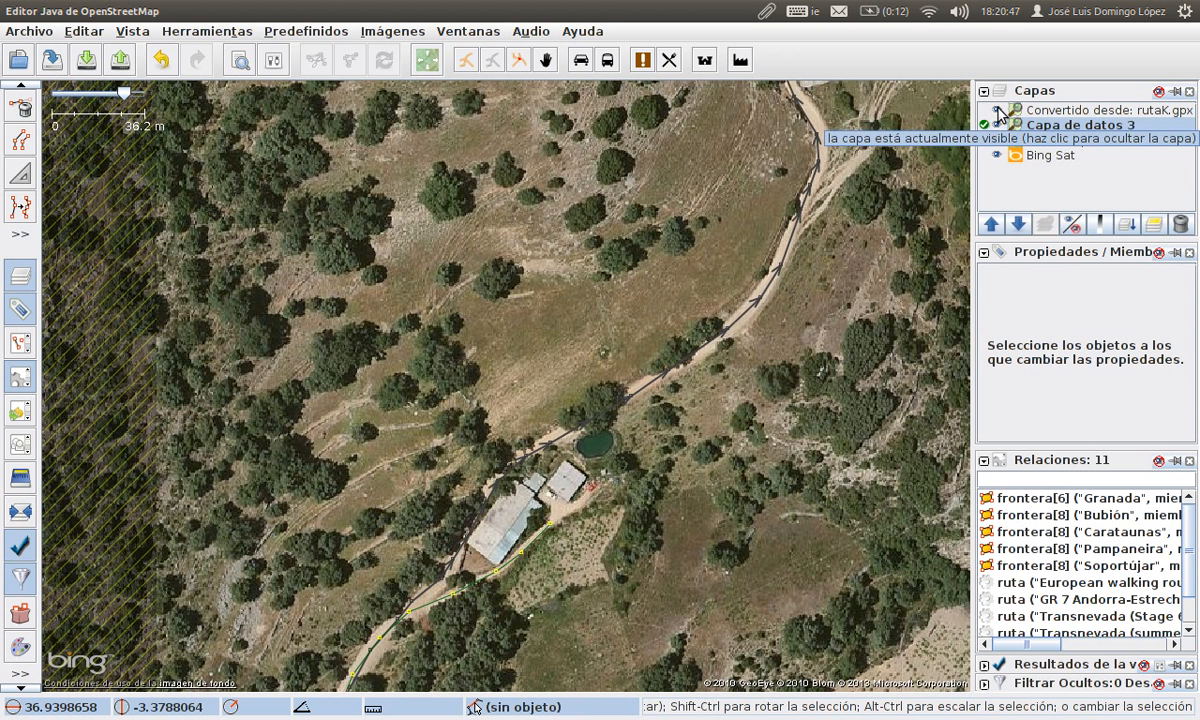
left_click(997, 110)
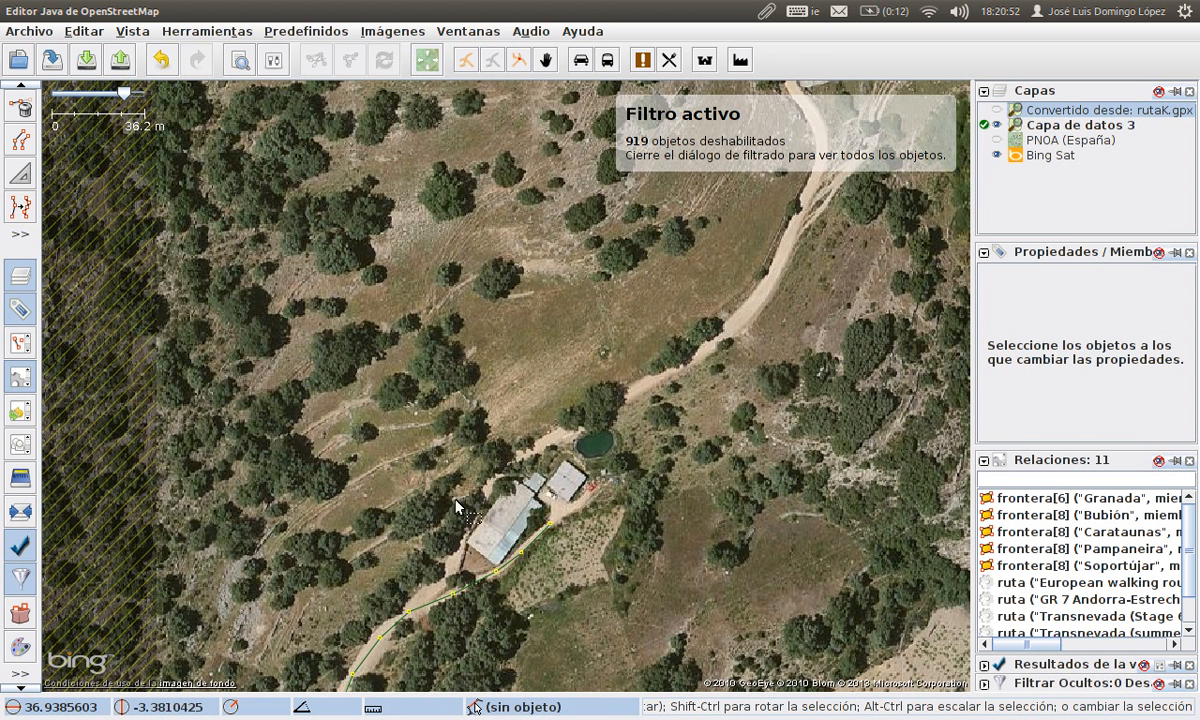
key("ctrl+v")
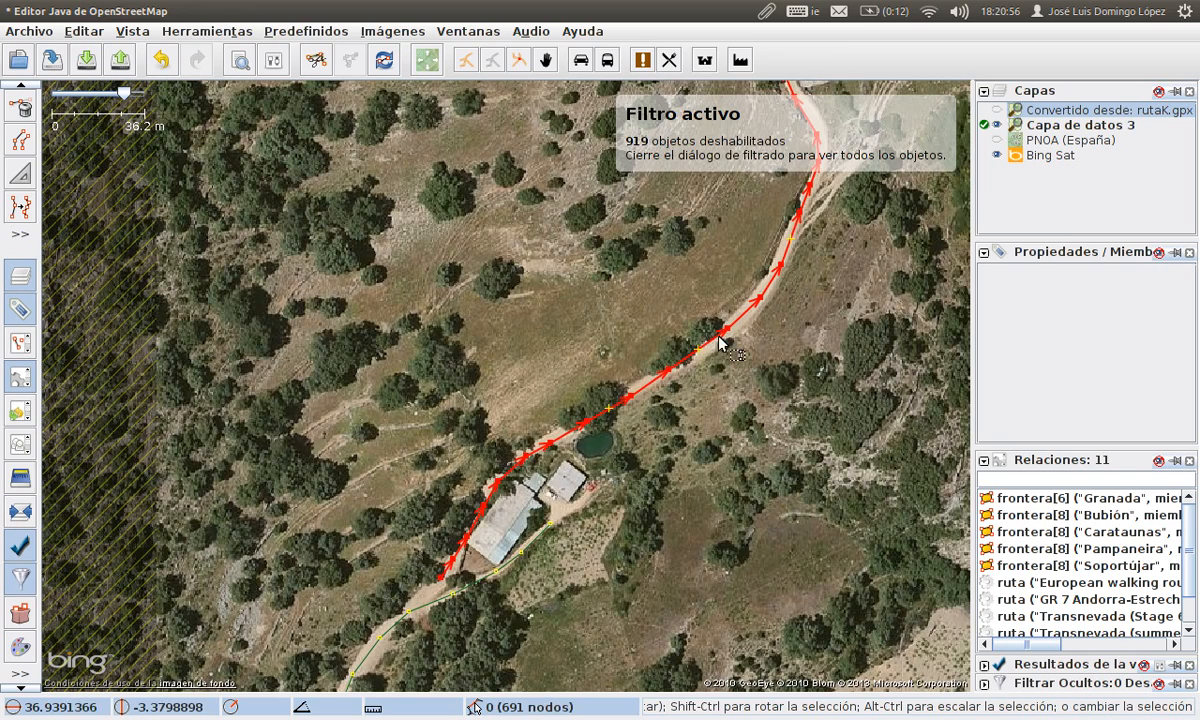
scroll(603, 408, "down", 5)
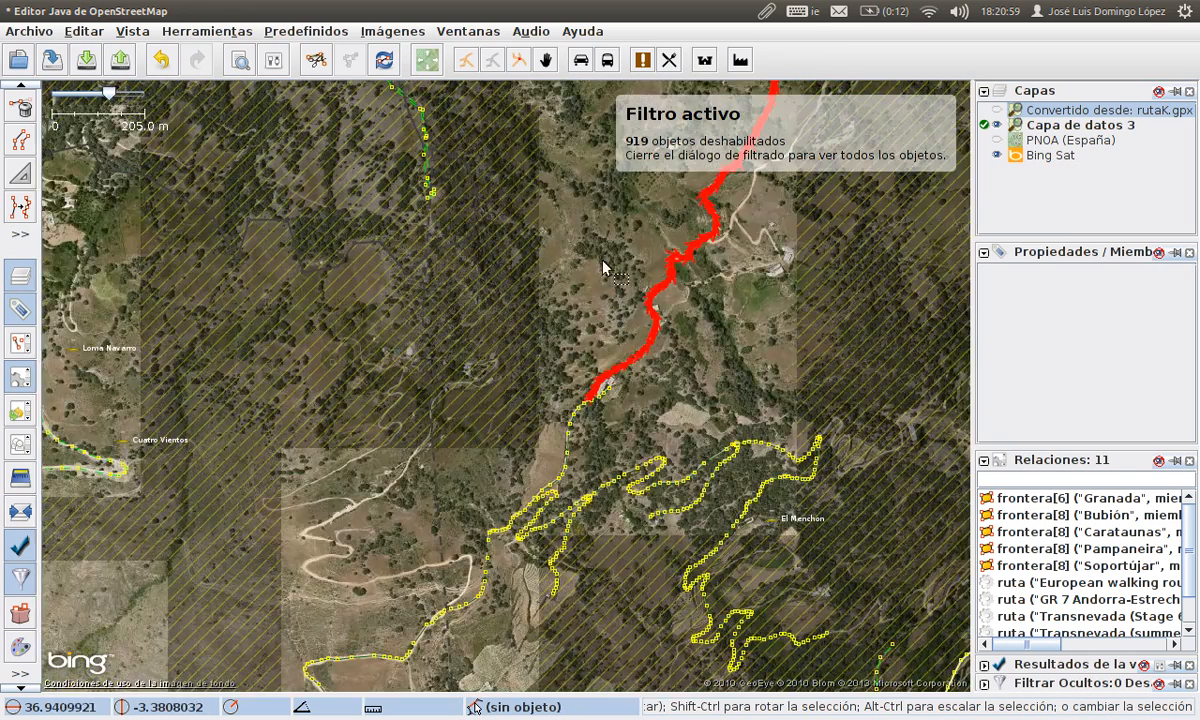
left_click_drag(557, 333, 405, 647)
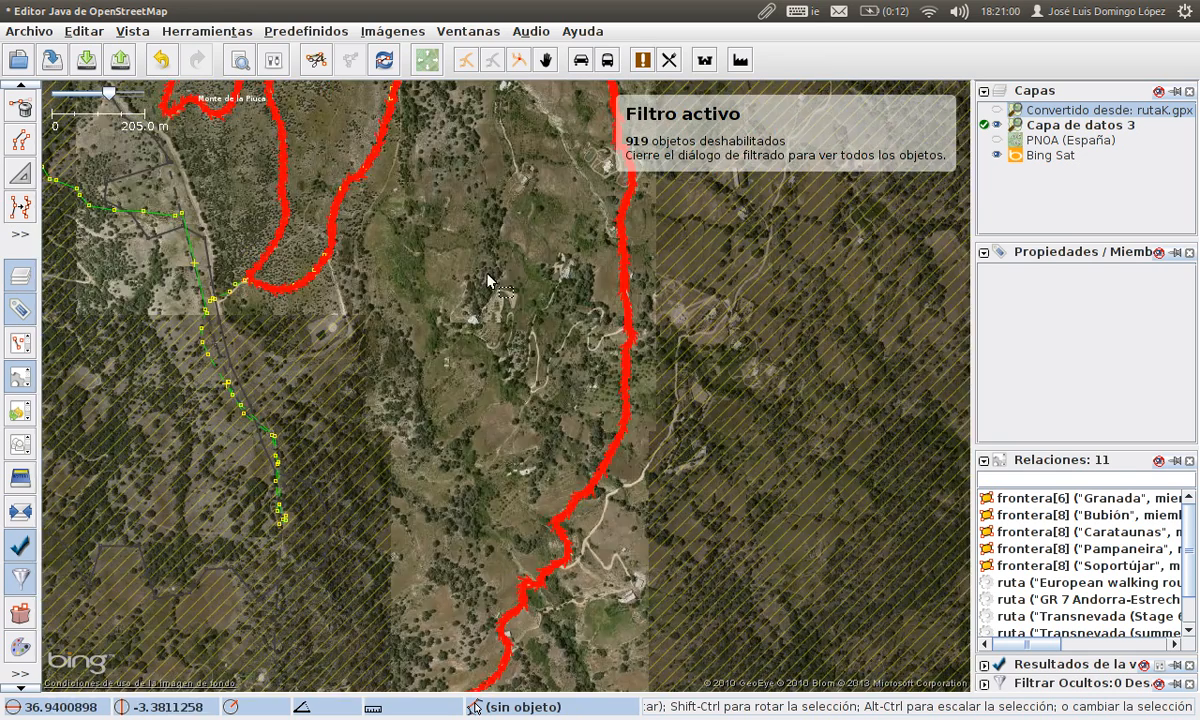
Examine the pasted track section up to its northern end at the dirt road crossing southwest of Tajo de Lagunillas
left_click_drag(458, 350, 405, 650)
left_click_drag(446, 416, 428, 564)
left_click_drag(456, 380, 617, 196)
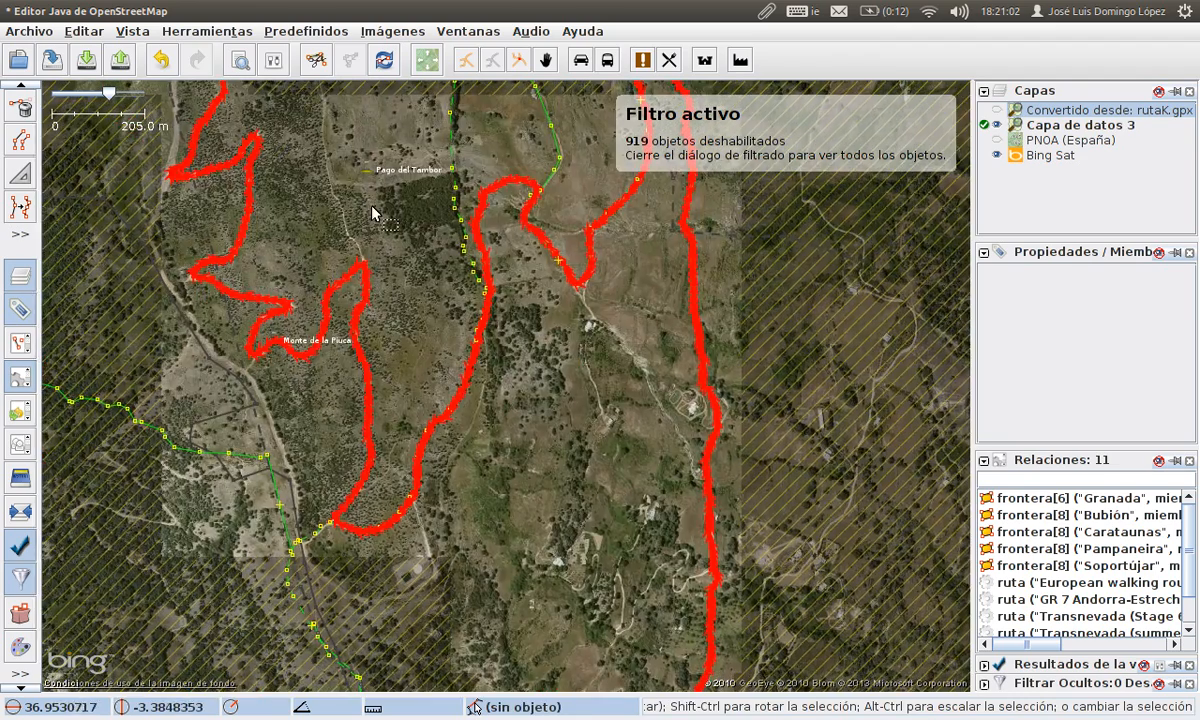
left_click_drag(355, 184, 527, 407)
left_click_drag(389, 144, 466, 461)
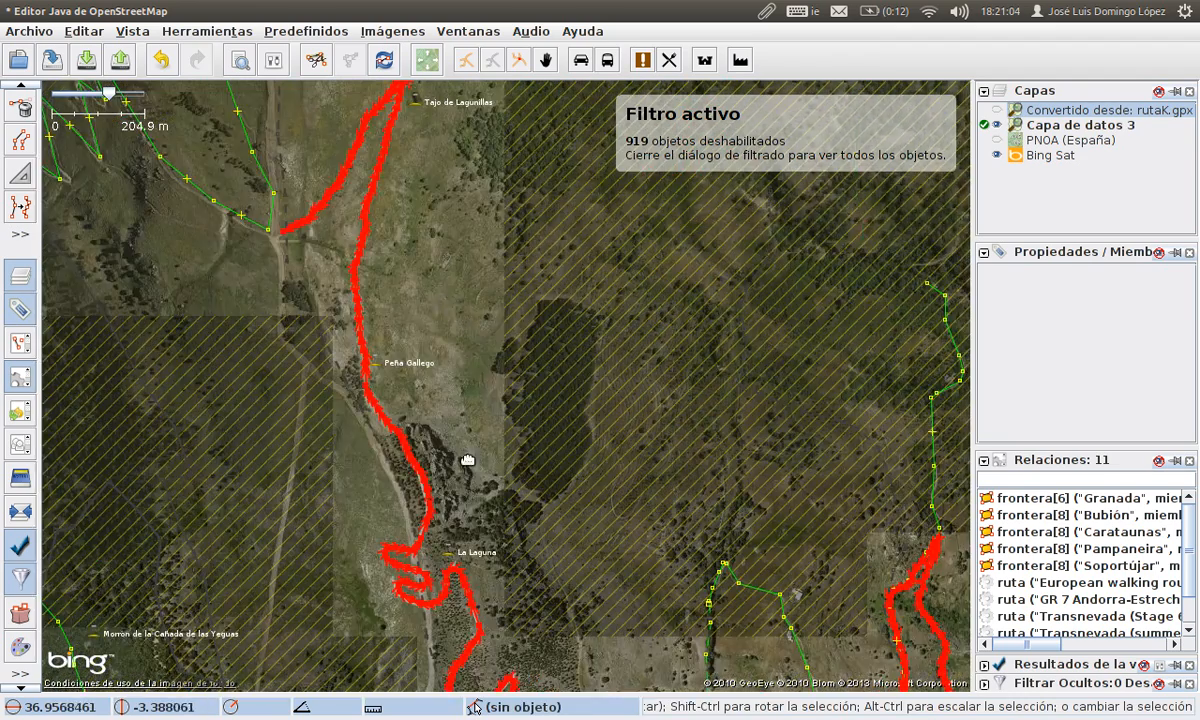
left_click_drag(468, 242, 565, 356)
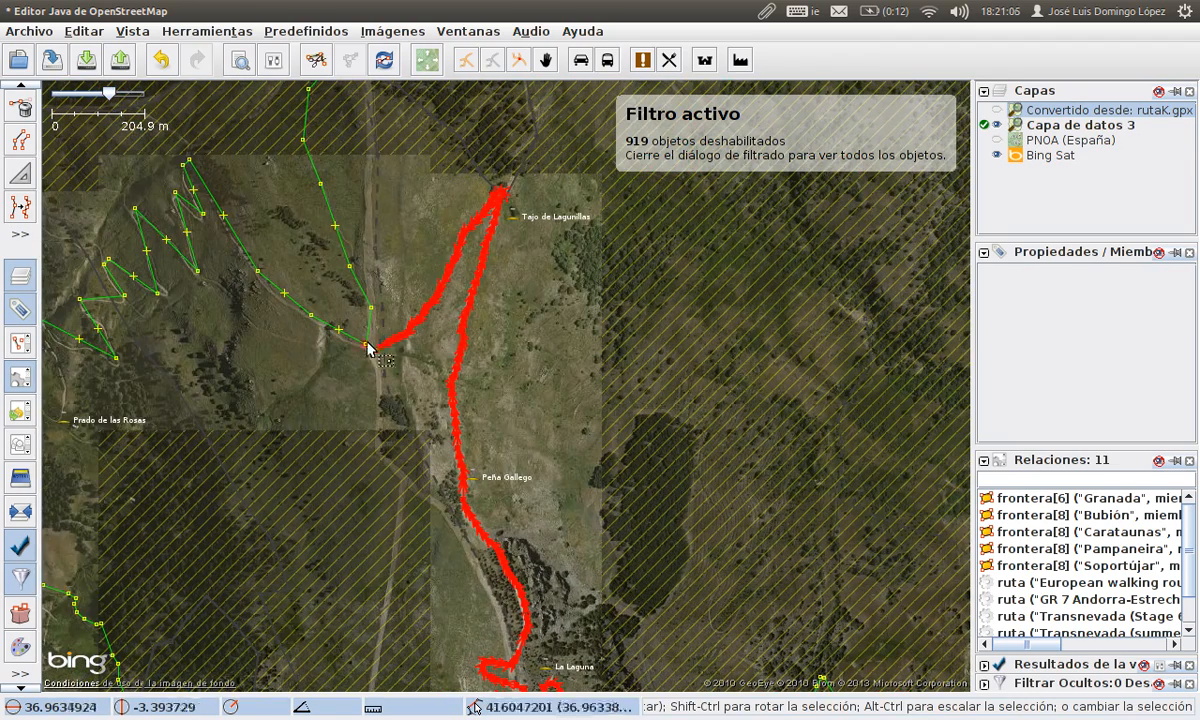
scroll(366, 354, "up", 2)
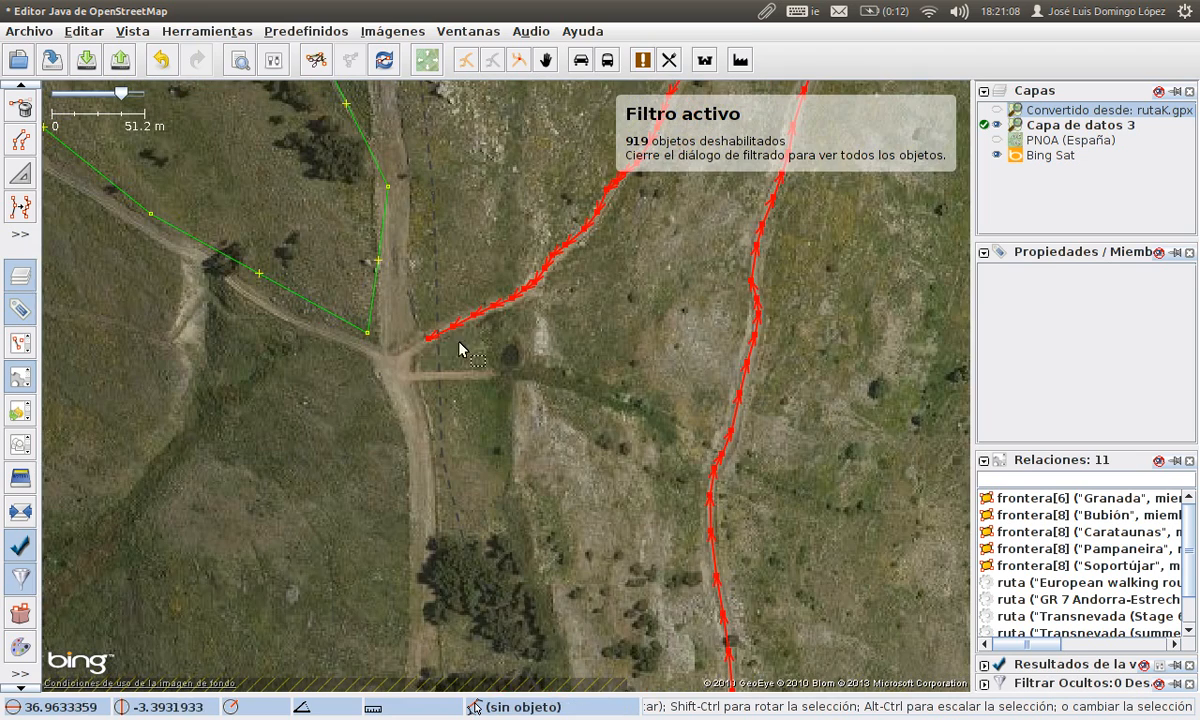
Inspect the pasted section against the imagery from the dirt road crossing down to its southern end at the farm building
left_click_drag(570, 320, 446, 258)
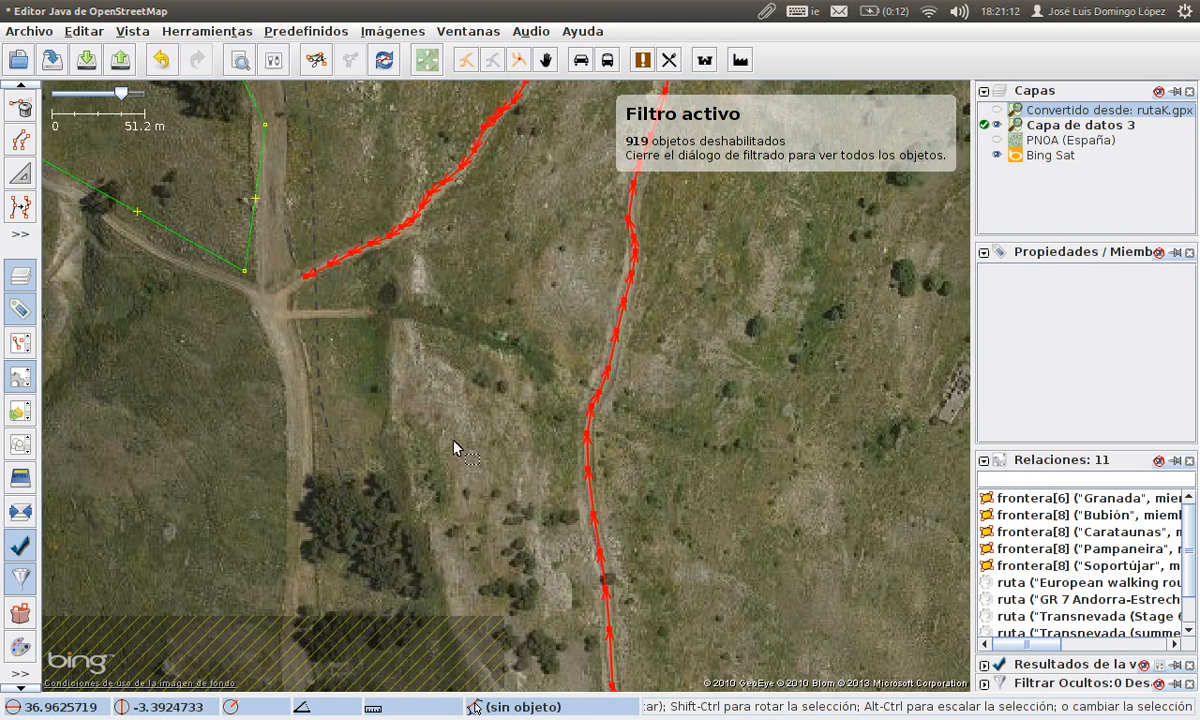
left_click_drag(481, 492, 443, 319)
left_click_drag(724, 534, 586, 210)
left_click_drag(675, 495, 575, 155)
left_click_drag(750, 665, 645, 295)
left_click_drag(663, 655, 590, 310)
left_click_drag(652, 404, 632, 200)
left_click_drag(688, 595, 680, 350)
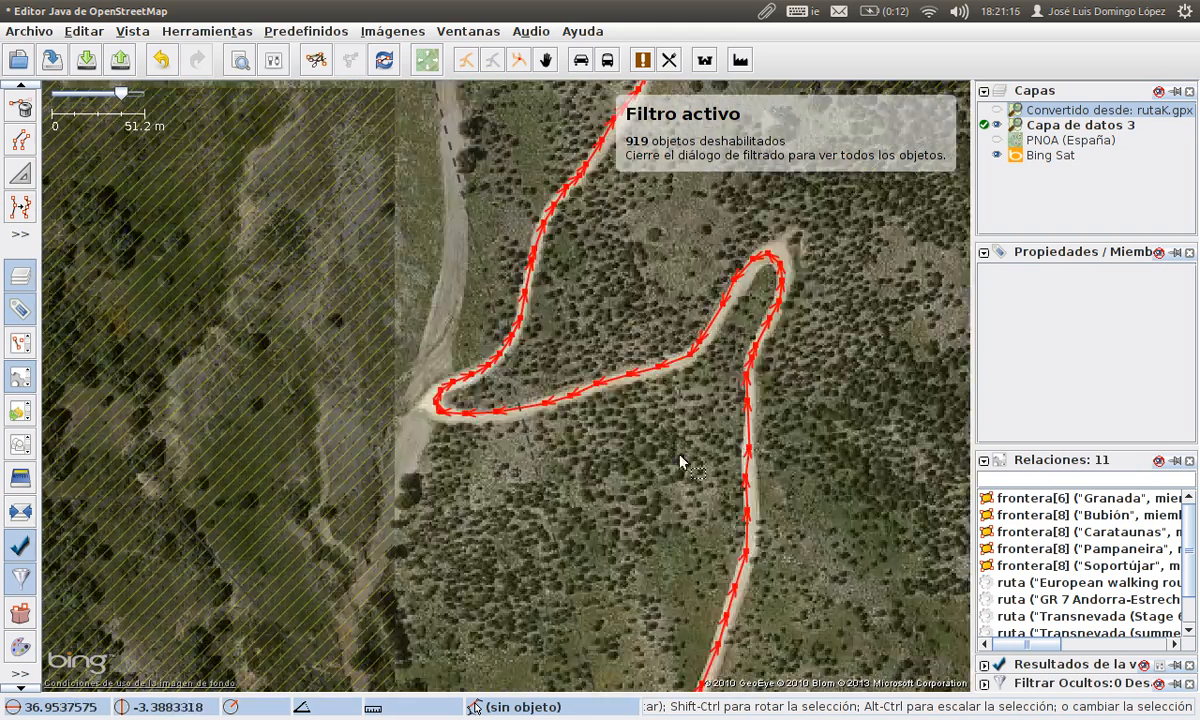
left_click_drag(668, 420, 600, 150)
left_click_drag(705, 520, 700, 305)
left_click_drag(732, 460, 575, 270)
left_click_drag(866, 458, 532, 424)
left_click_drag(622, 580, 546, 190)
left_click_drag(647, 460, 569, 178)
left_click_drag(688, 411, 568, 503)
left_click_drag(610, 248, 477, 522)
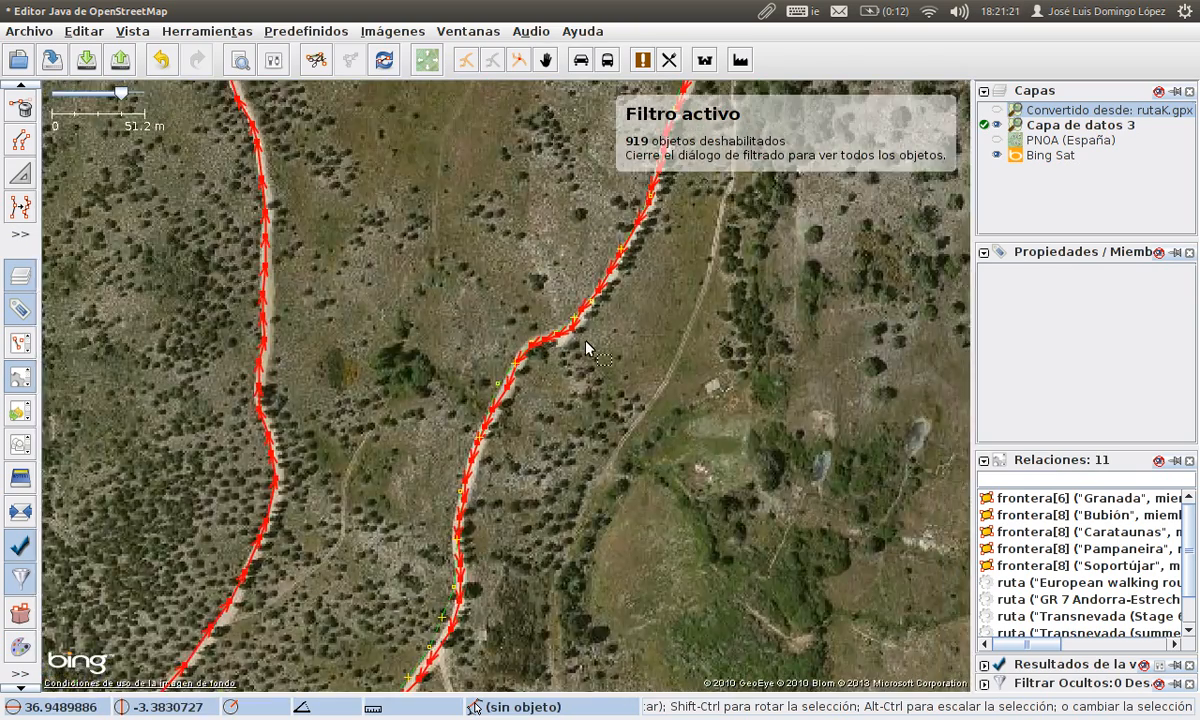
left_click_drag(647, 286, 583, 430)
left_click_drag(680, 189, 585, 445)
left_click_drag(594, 380, 529, 648)
scroll(555, 540, "down", 3)
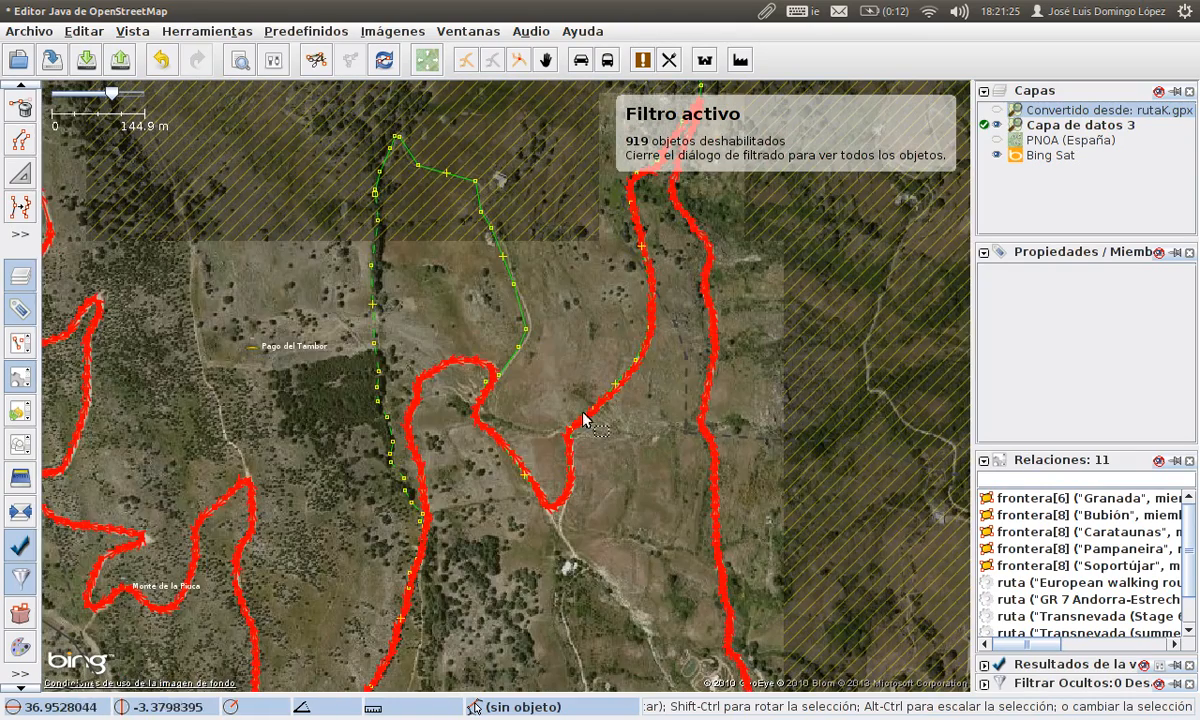
left_click_drag(682, 276, 502, 422)
left_click_drag(595, 528, 573, 131)
left_click_drag(397, 219, 419, 445)
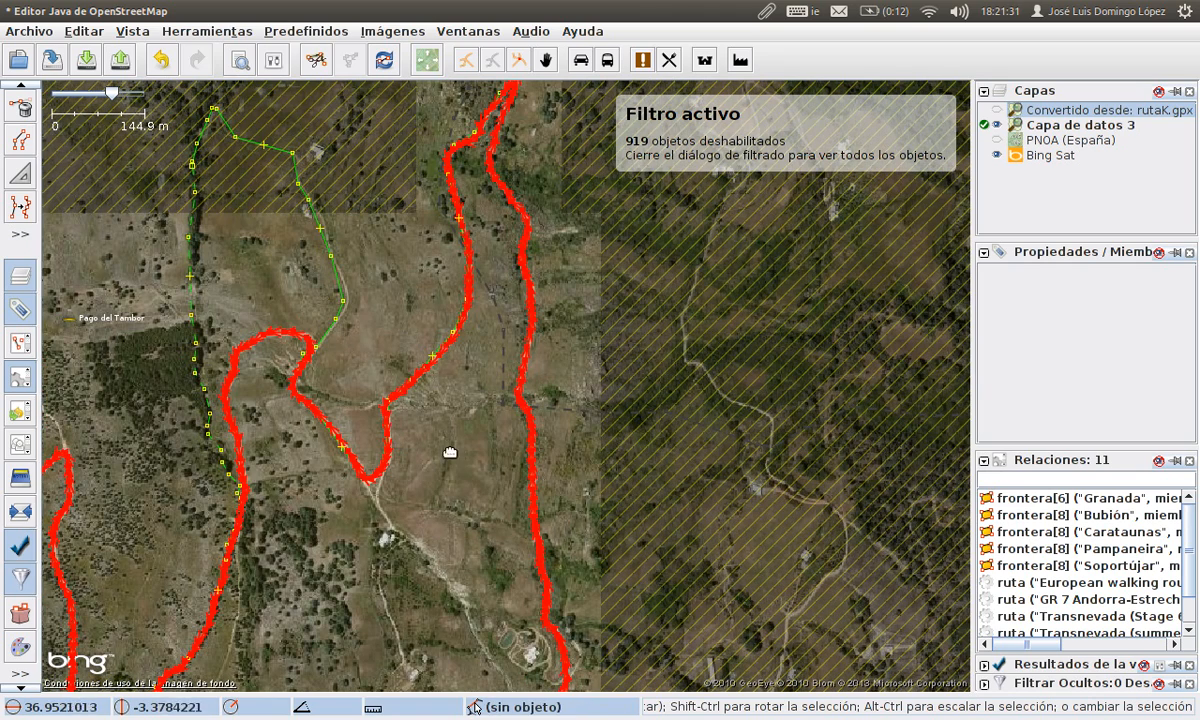
left_click_drag(450, 452, 577, 103)
left_click_drag(430, 350, 466, 273)
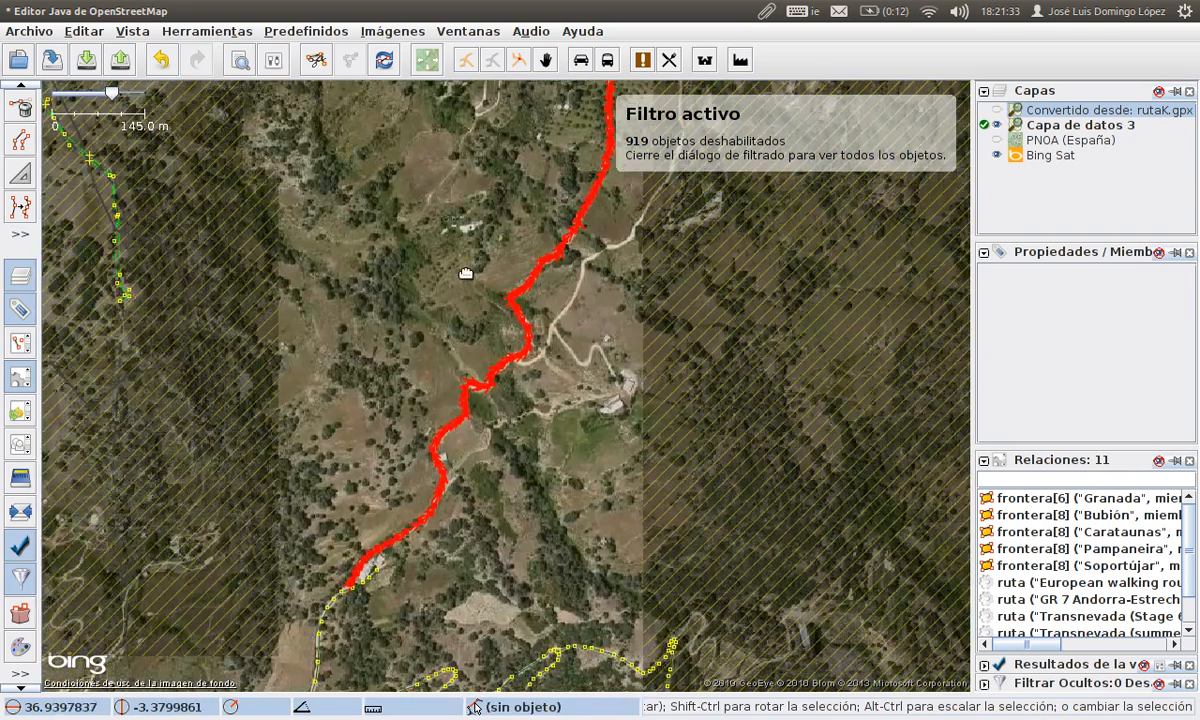
Join the southern end node of the pasted section to the existing track's node southwest of the farm building, and check both ways by selecting them
left_click_drag(350, 598, 421, 356)
scroll(464, 348, "up", 4)
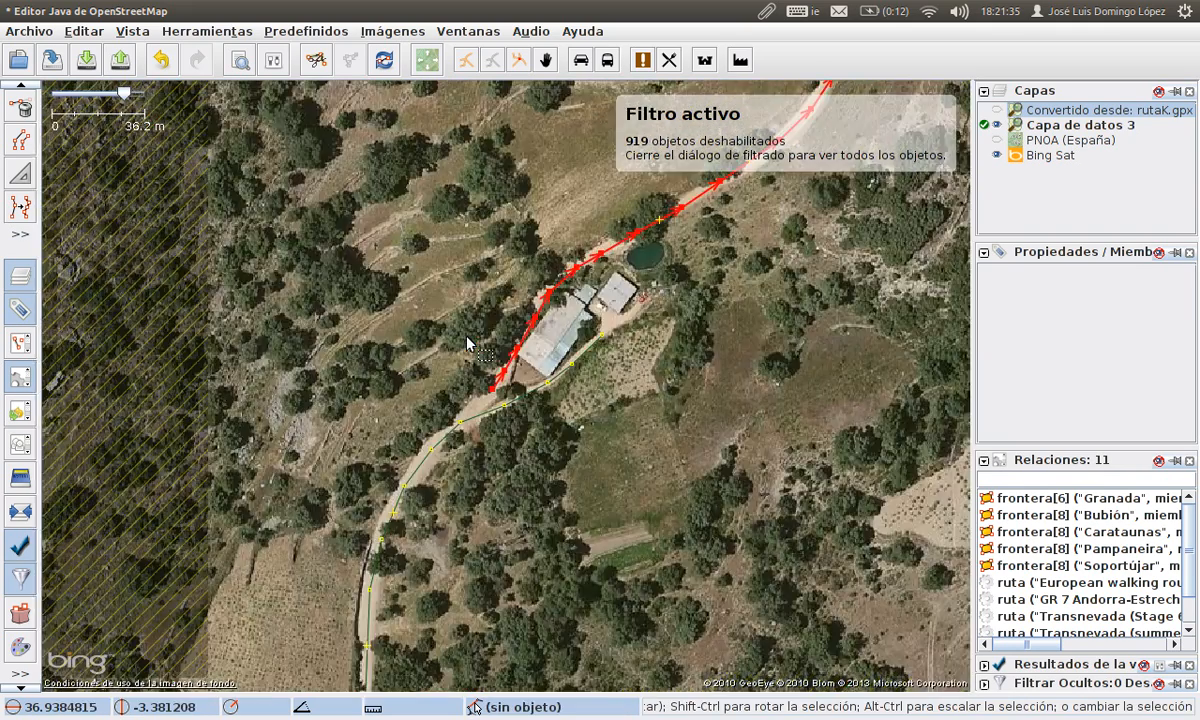
scroll(466, 337, "up", 2)
left_click_drag(491, 325, 494, 206)
left_click(513, 328)
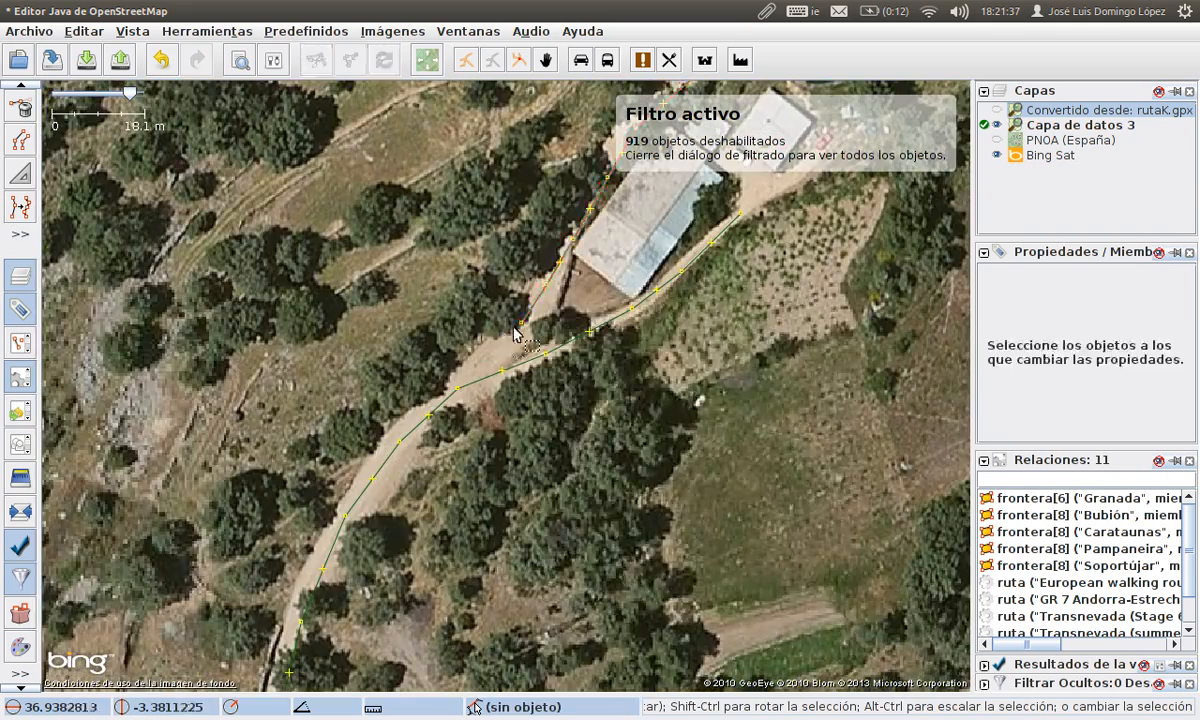
left_click(518, 326)
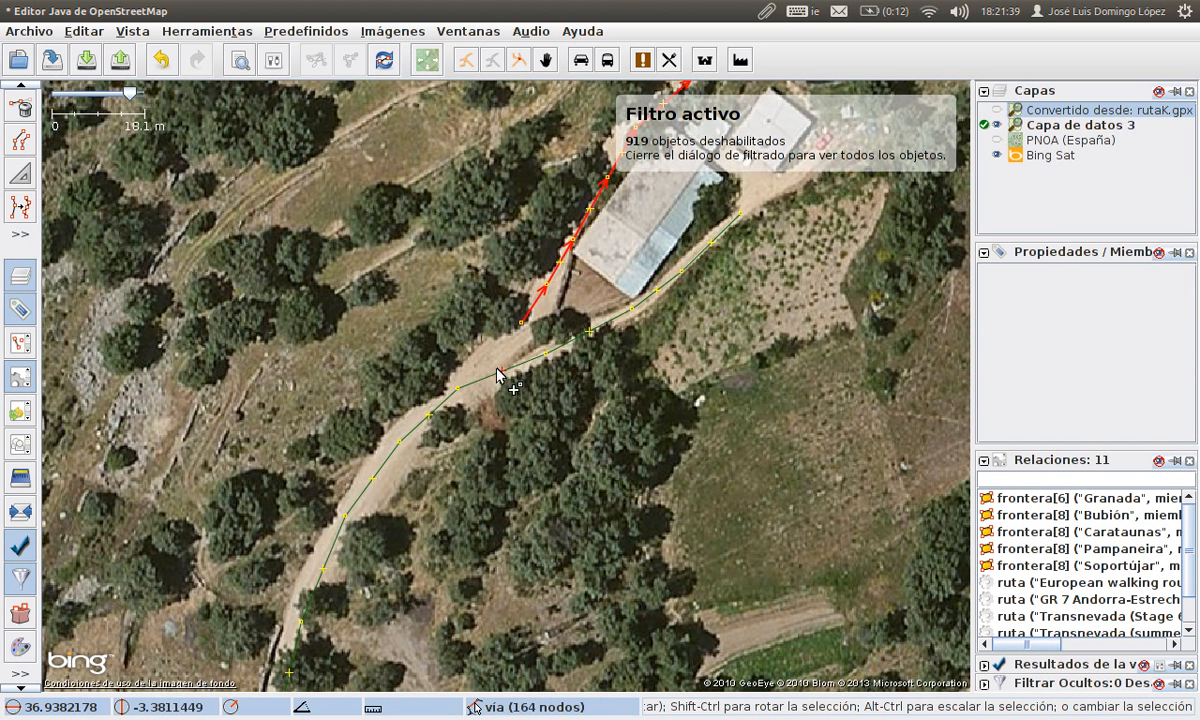
left_click(522, 328)
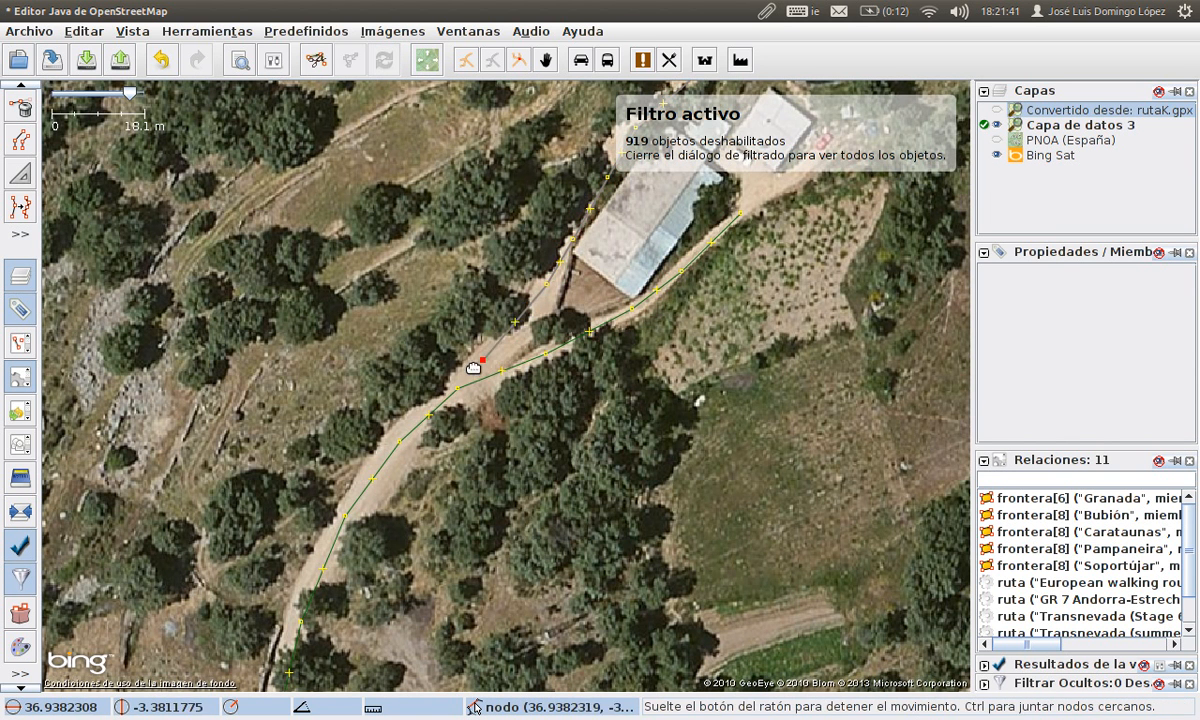
left_click_drag(473, 368, 467, 340)
key("ctrl+z")
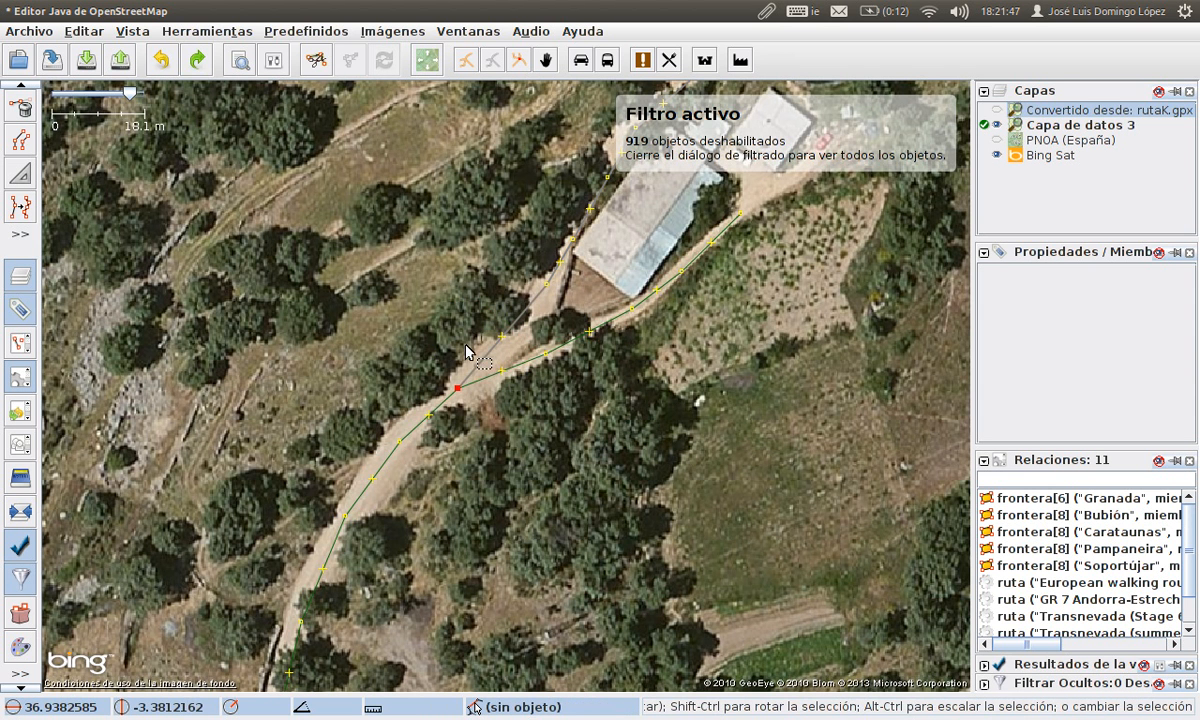
left_click(505, 377)
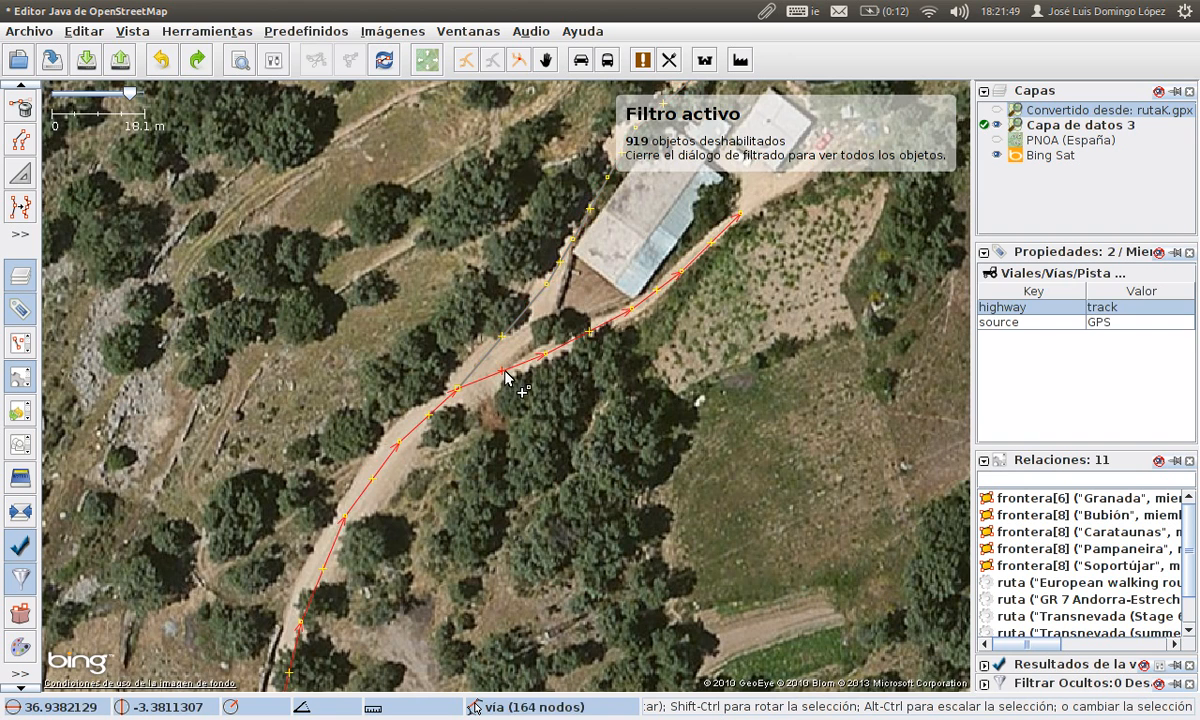
scroll(505, 425, "down", 1)
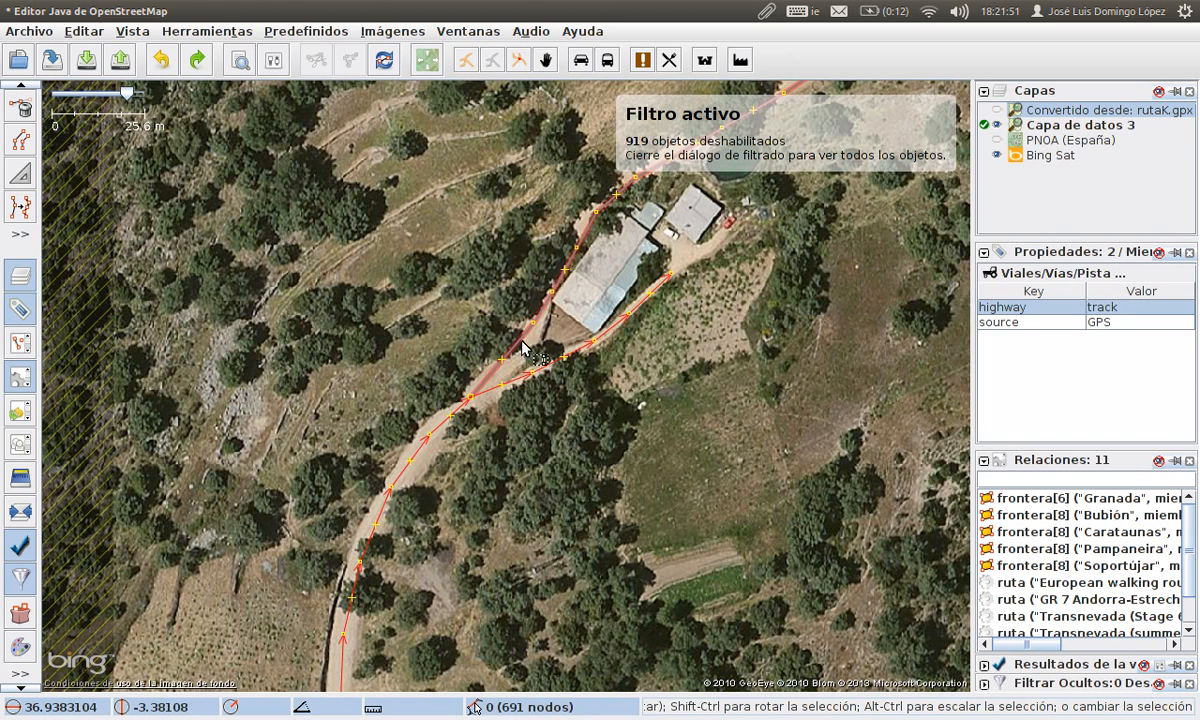
key("Escape")
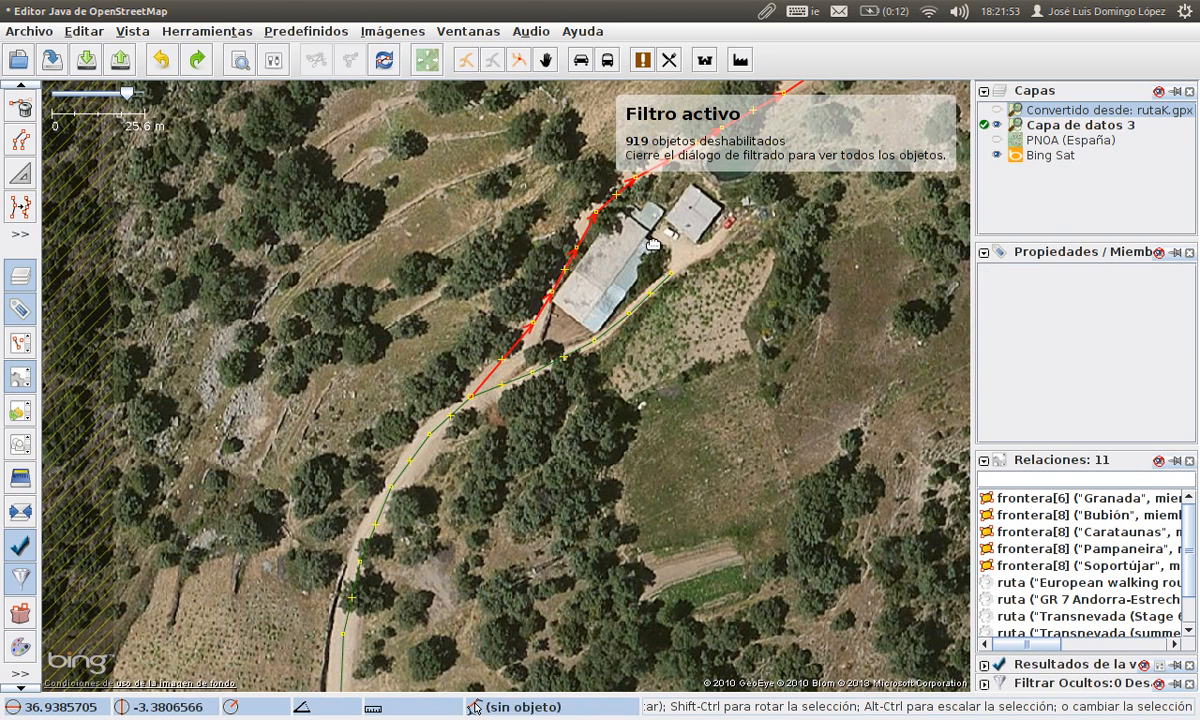
Follow the pasted section north from the farm building, comparing its nodes with the dirt road in the imagery
left_click_drag(653, 244, 485, 518)
left_click_drag(610, 309, 434, 515)
scroll(434, 514, "down", 2)
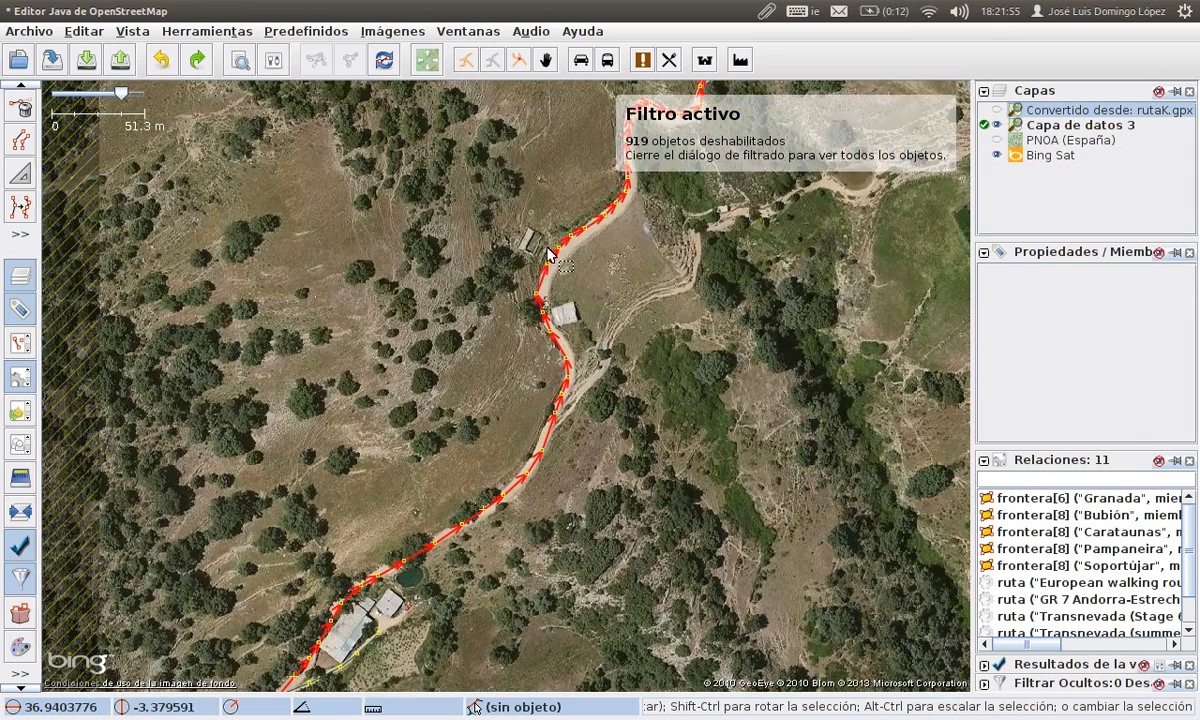
left_click_drag(616, 232, 473, 337)
left_click_drag(605, 113, 447, 341)
left_click_drag(488, 95, 392, 465)
left_click_drag(353, 260, 323, 357)
left_click_drag(278, 222, 375, 396)
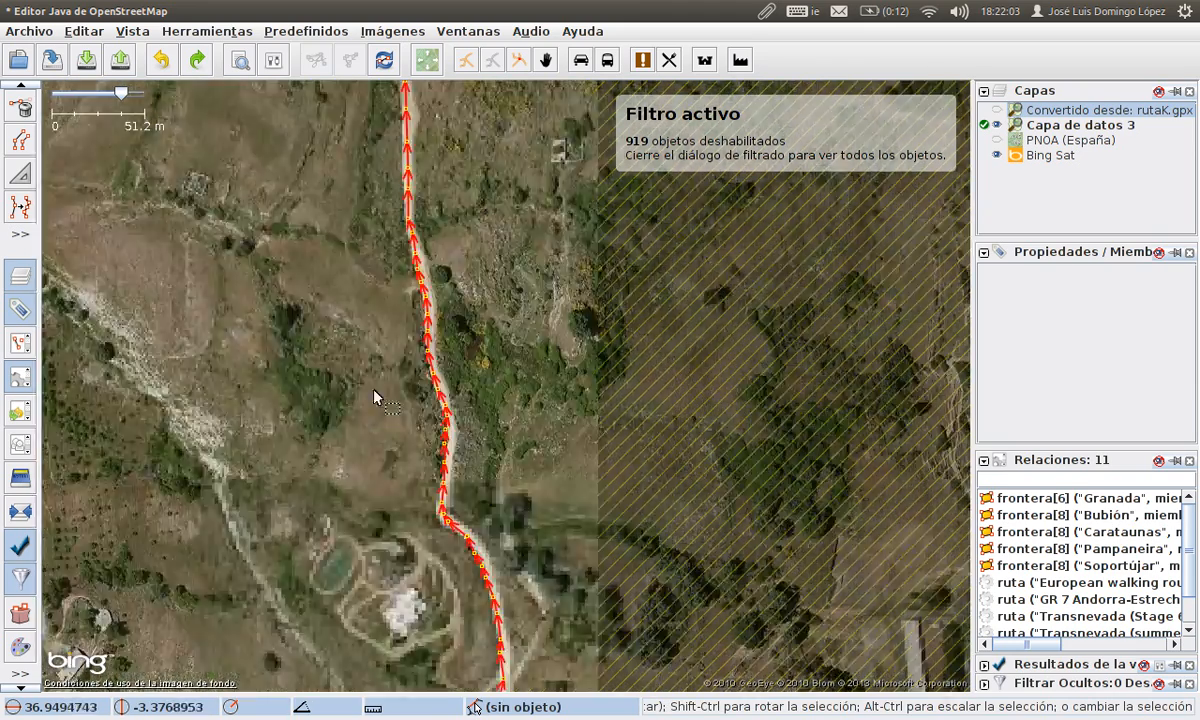
left_click_drag(338, 182, 397, 322)
left_click_drag(392, 259, 346, 460)
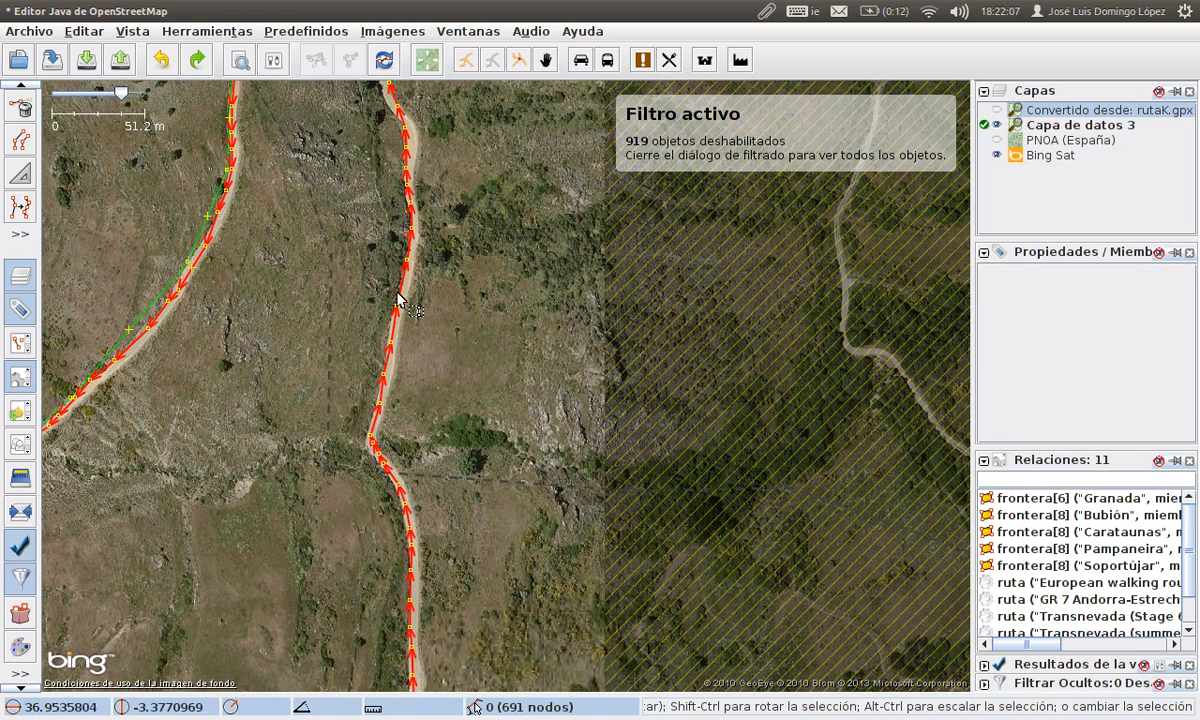
left_click_drag(408, 188, 525, 359)
left_click_drag(478, 240, 503, 434)
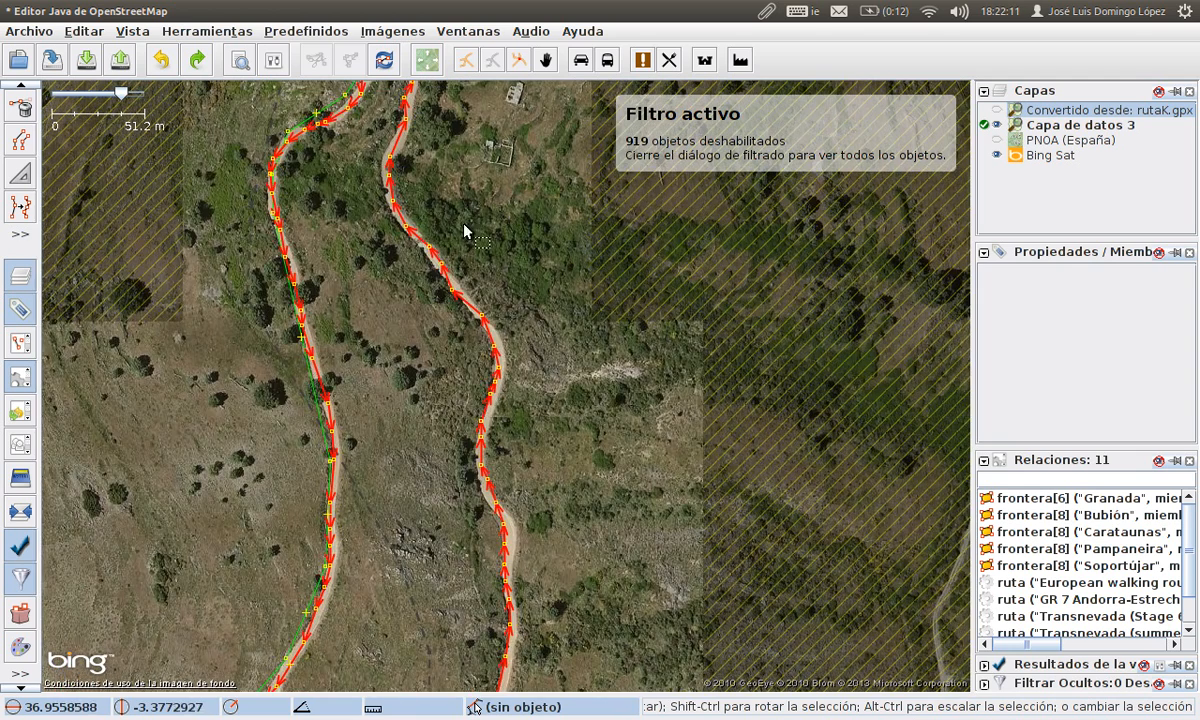
left_click_drag(441, 471, 393, 247)
Move the misplaced nodes on the eastern branch's bends south of the northern hairpin so the line follows the dirt road
scroll(455, 409, "up", 1)
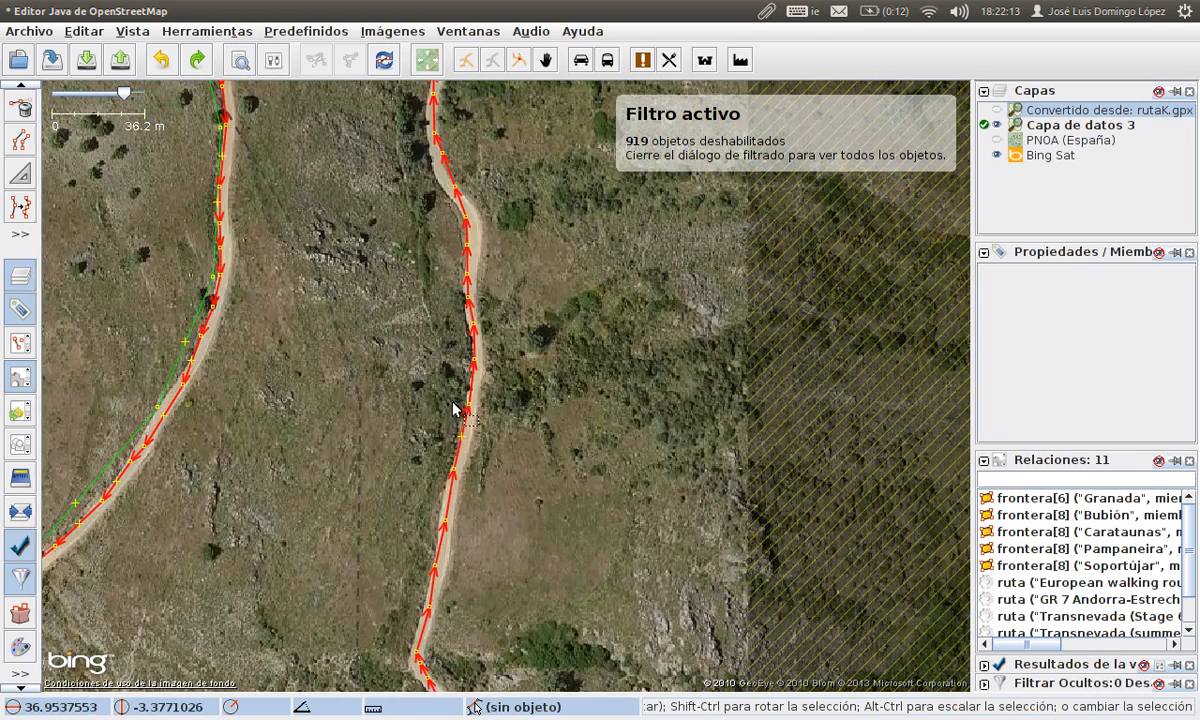
left_click_drag(498, 342, 505, 360)
scroll(455, 289, "up", 1)
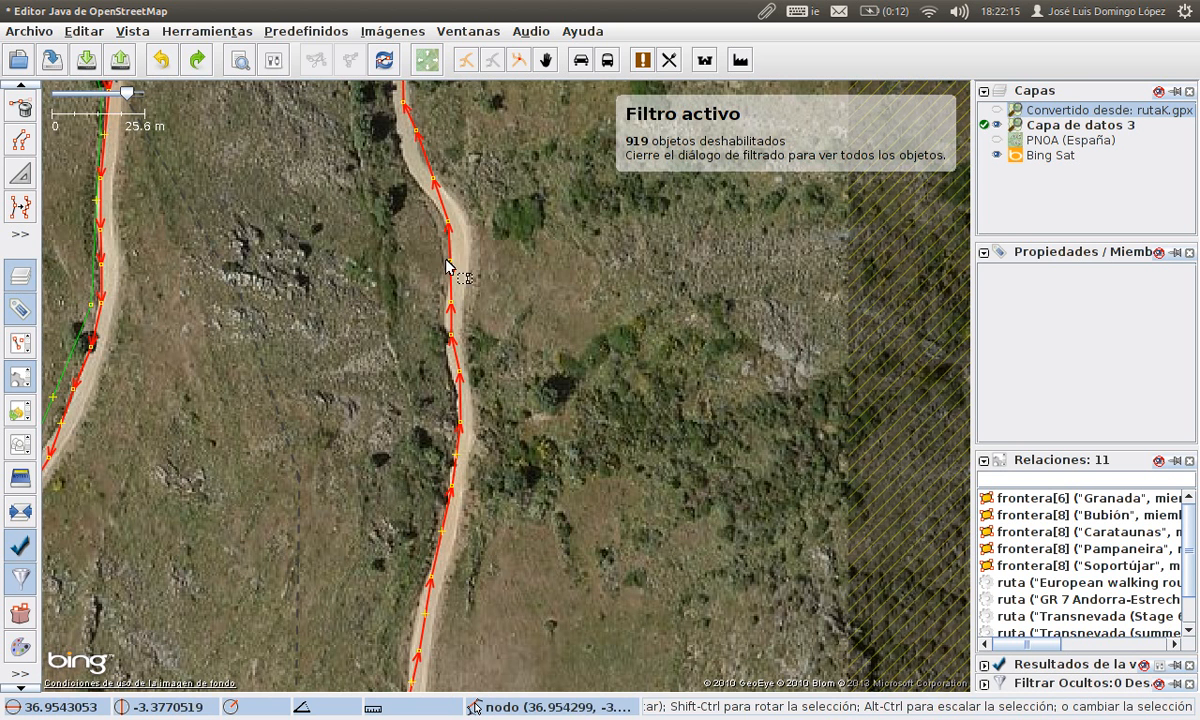
left_click_drag(451, 265, 400, 126)
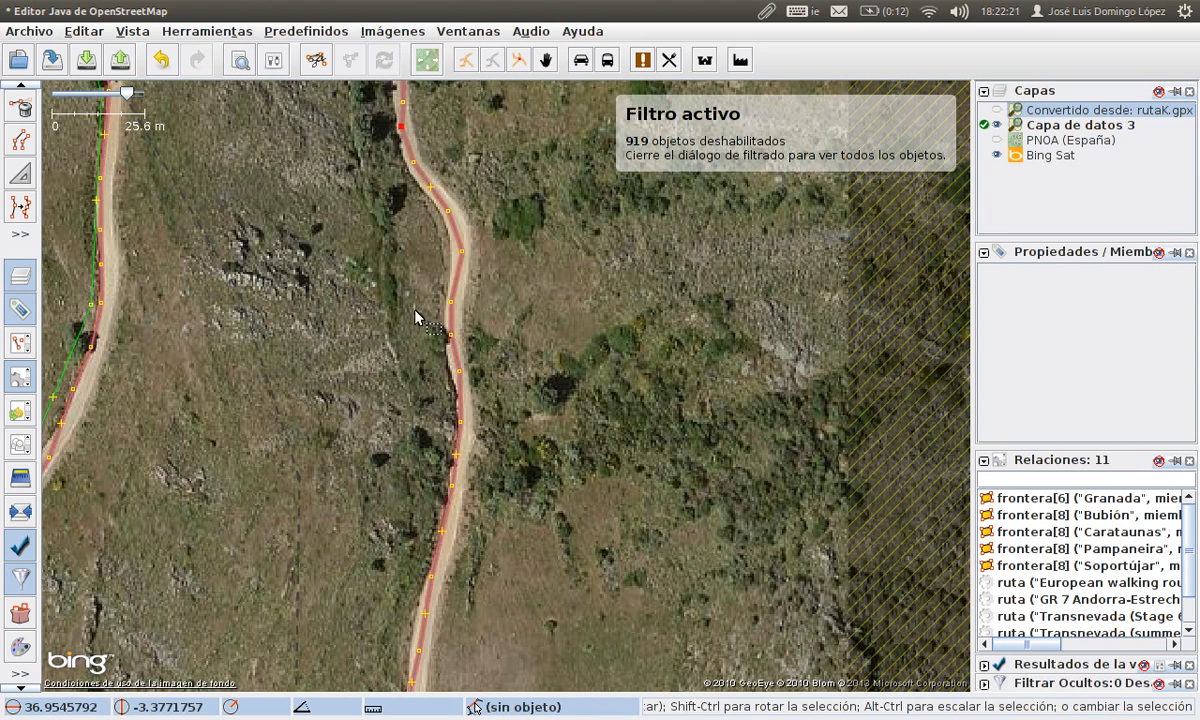
left_click_drag(455, 456, 440, 545)
scroll(352, 428, "down", 2)
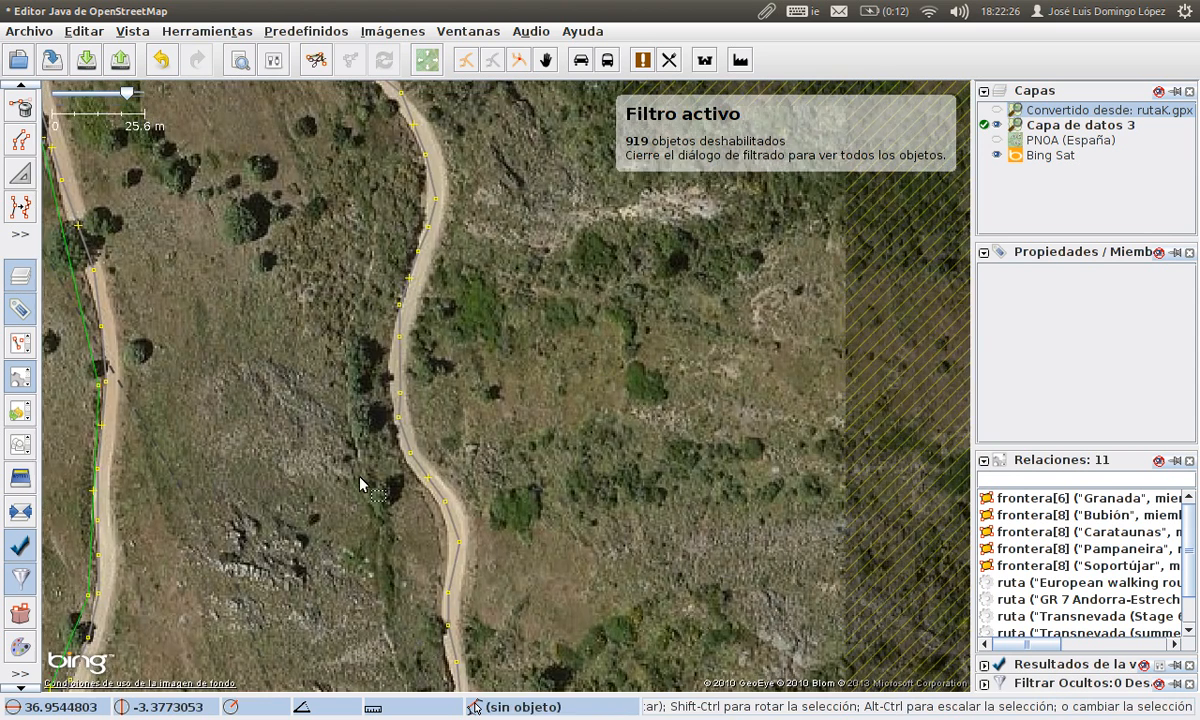
scroll(352, 428, "up", 2)
Select the existing footway that overlaps the pasted track at the northern hairpin
left_click_drag(402, 356, 496, 321)
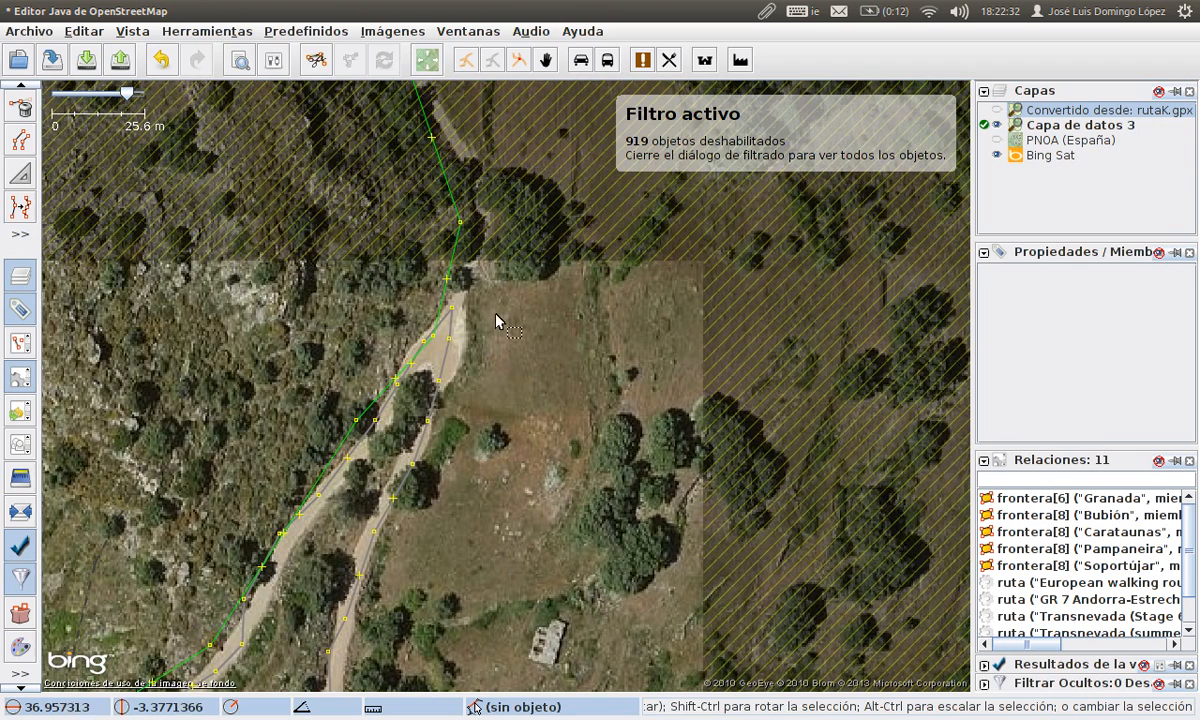
left_click(448, 290)
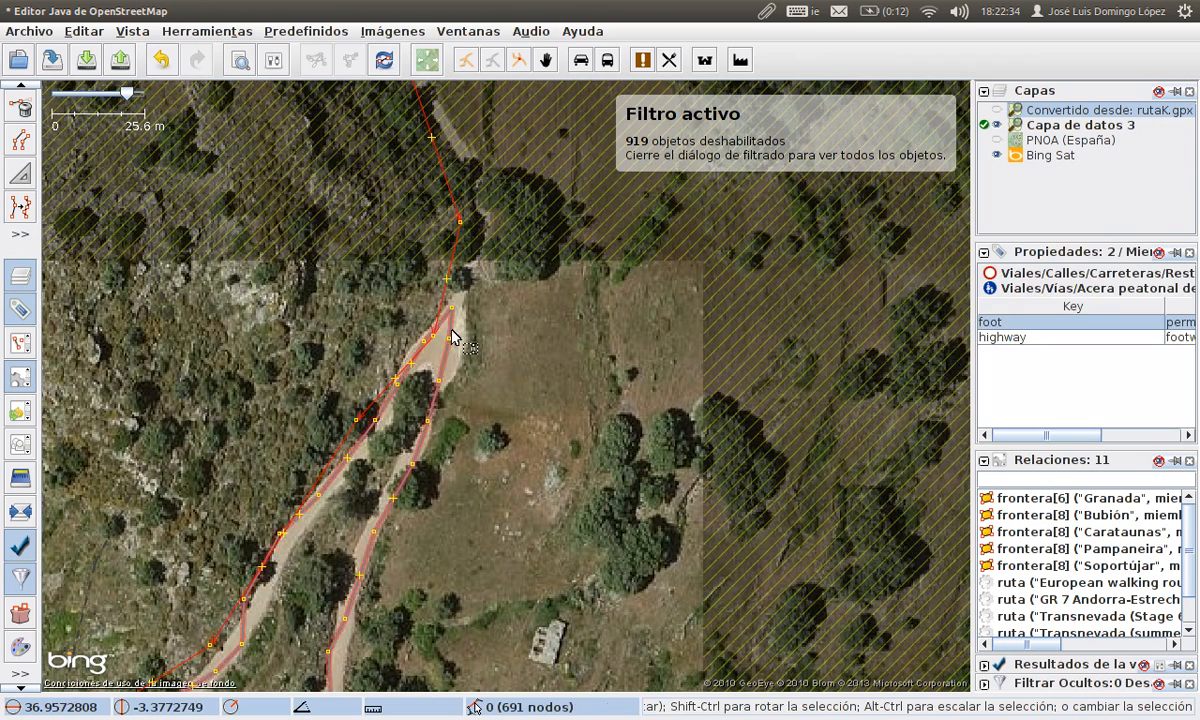
left_click_drag(455, 418, 572, 412)
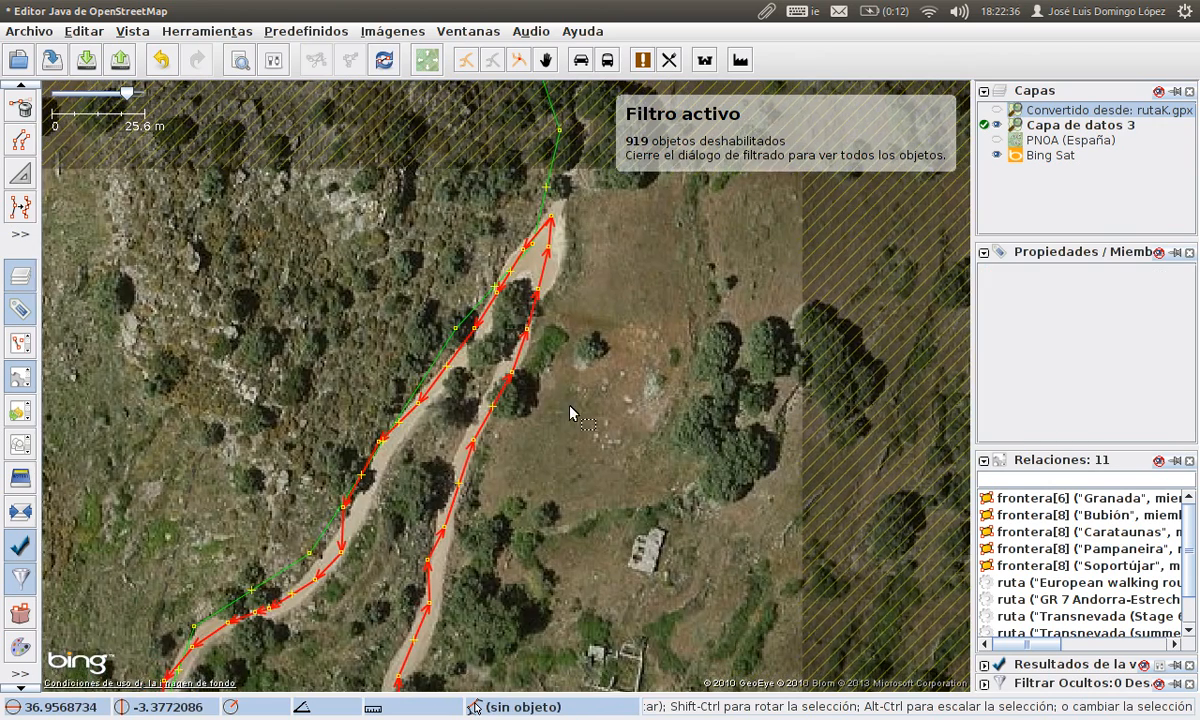
left_click(469, 317)
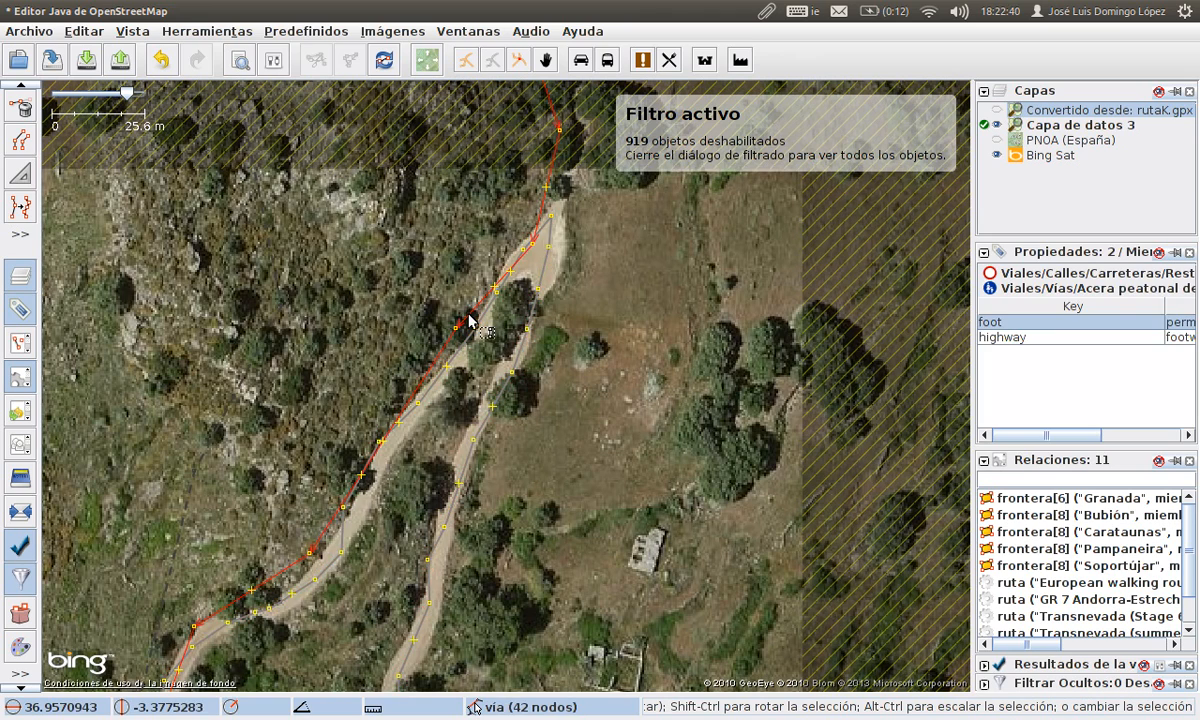
Examine where the selected footway runs alongside the pasted track, from the northern hairpin to the western fork and back
left_click_drag(442, 587, 657, 254)
scroll(657, 254, "down", 1)
left_click_drag(572, 638, 549, 225)
left_click_drag(493, 407, 545, 113)
left_click_drag(460, 477, 604, 288)
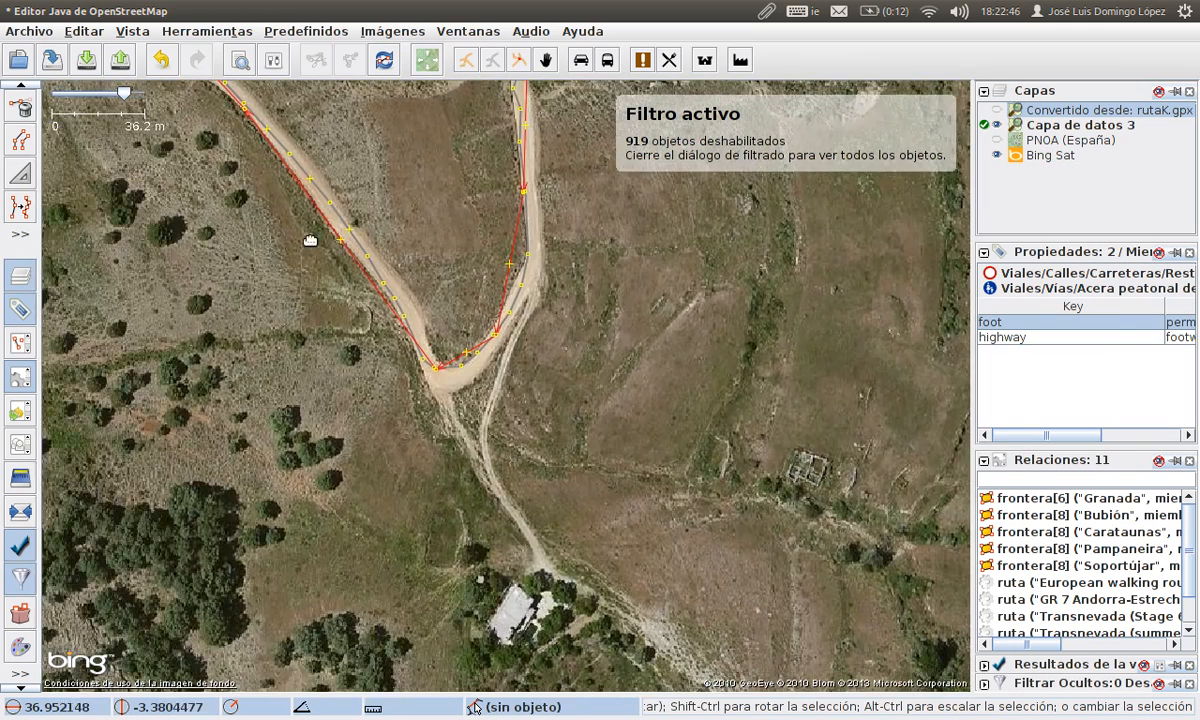
left_click_drag(310, 240, 455, 460)
left_click_drag(351, 206, 470, 432)
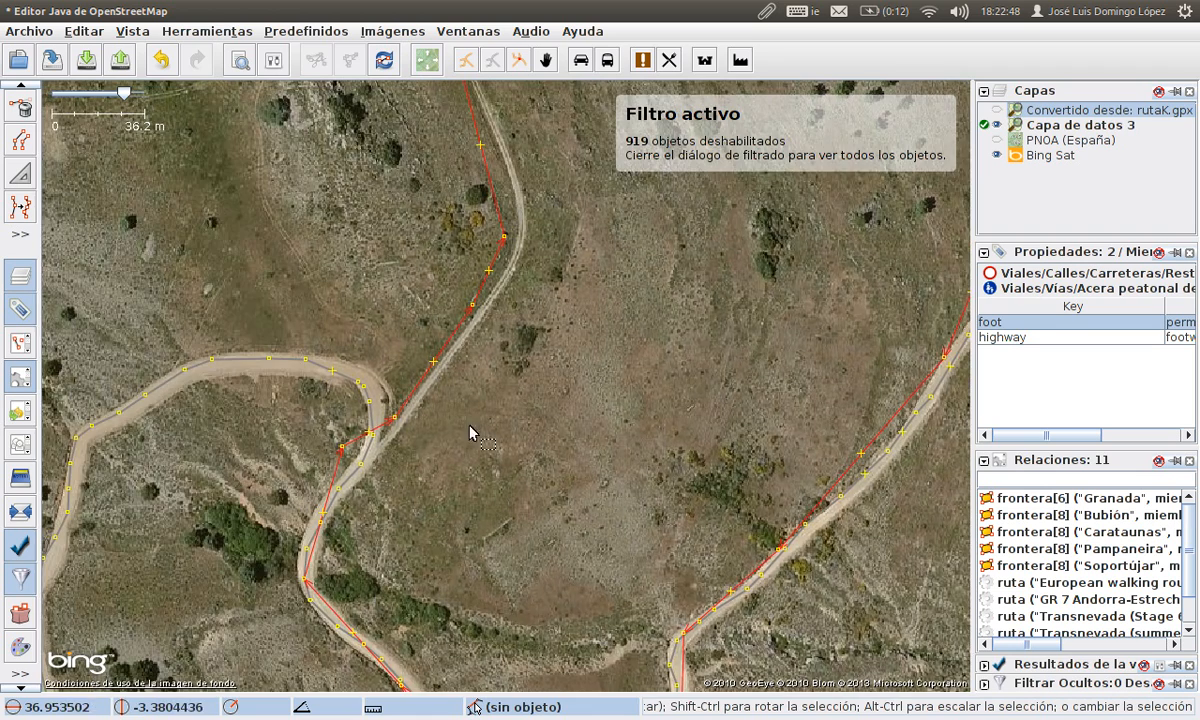
left_click_drag(396, 375, 589, 182)
left_click_drag(460, 422, 486, 408)
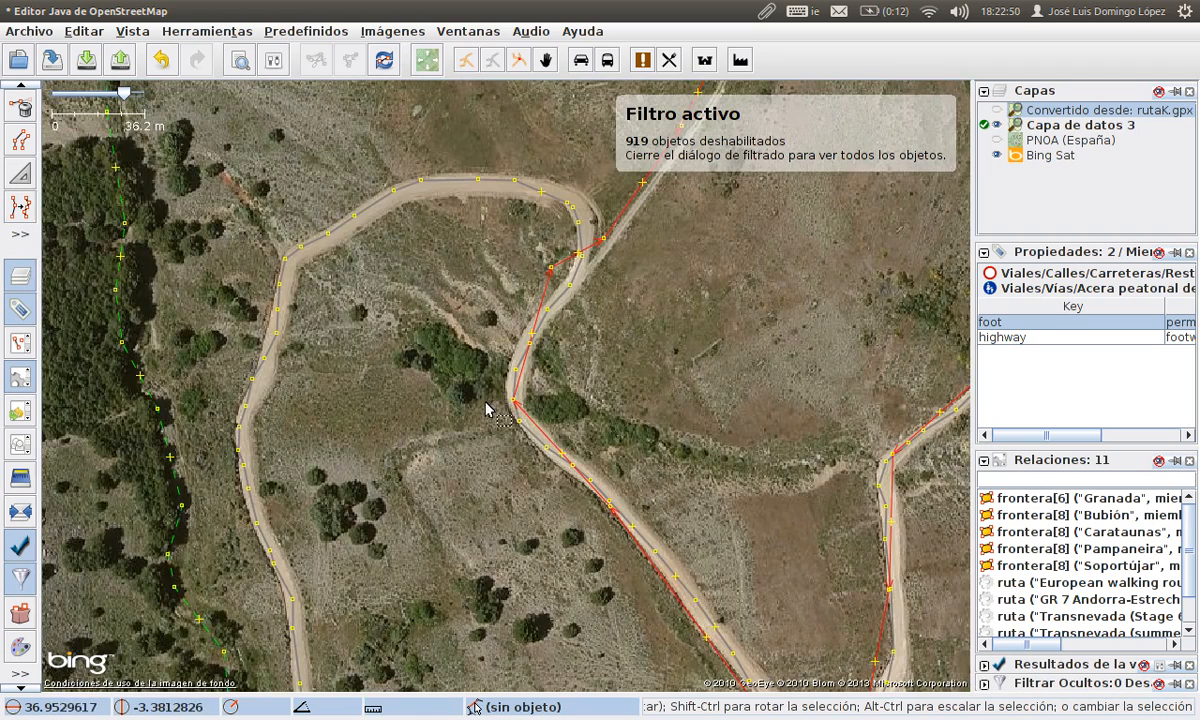
left_click_drag(477, 351, 327, 491)
left_click_drag(504, 343, 462, 309)
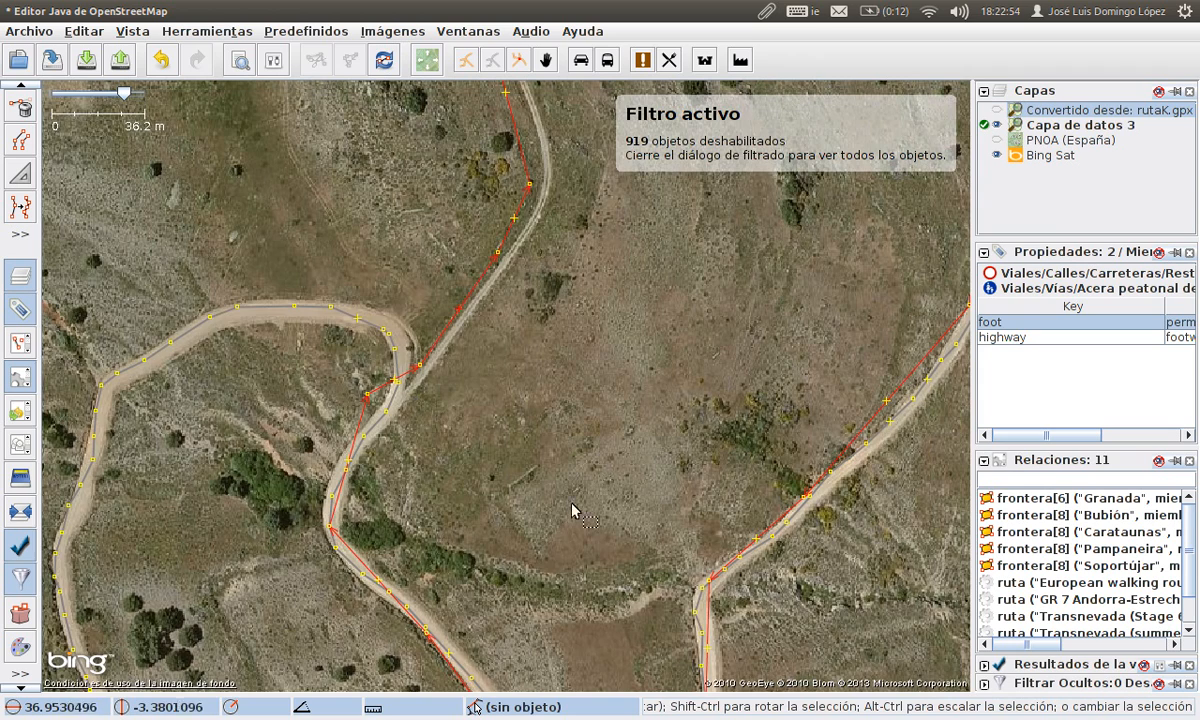
mouse_move(727, 470)
left_mouse_down()
mouse_move(490, 455)
mouse_move(485, 238)
mouse_move(508, 560)
left_mouse_up()
left_click_drag(510, 247, 342, 498)
left_click_drag(485, 223, 384, 406)
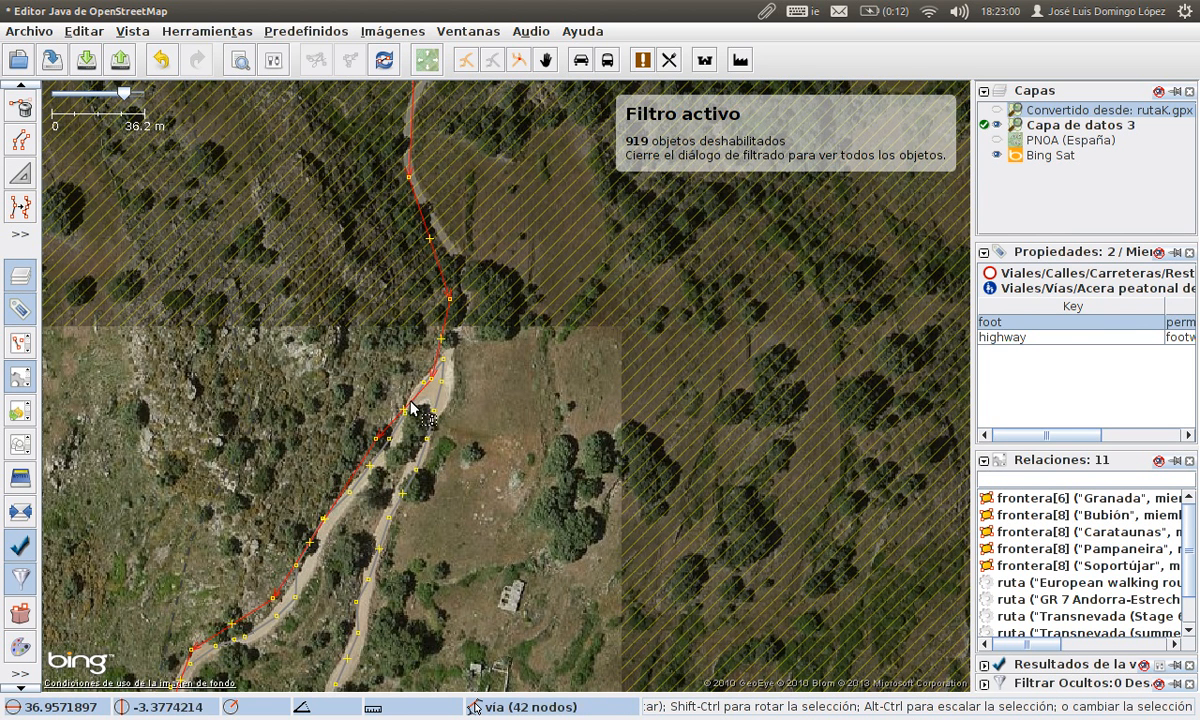
Widen the key column of the footway's properties and read its tag values
left_click_drag(1165, 307, 1060, 313)
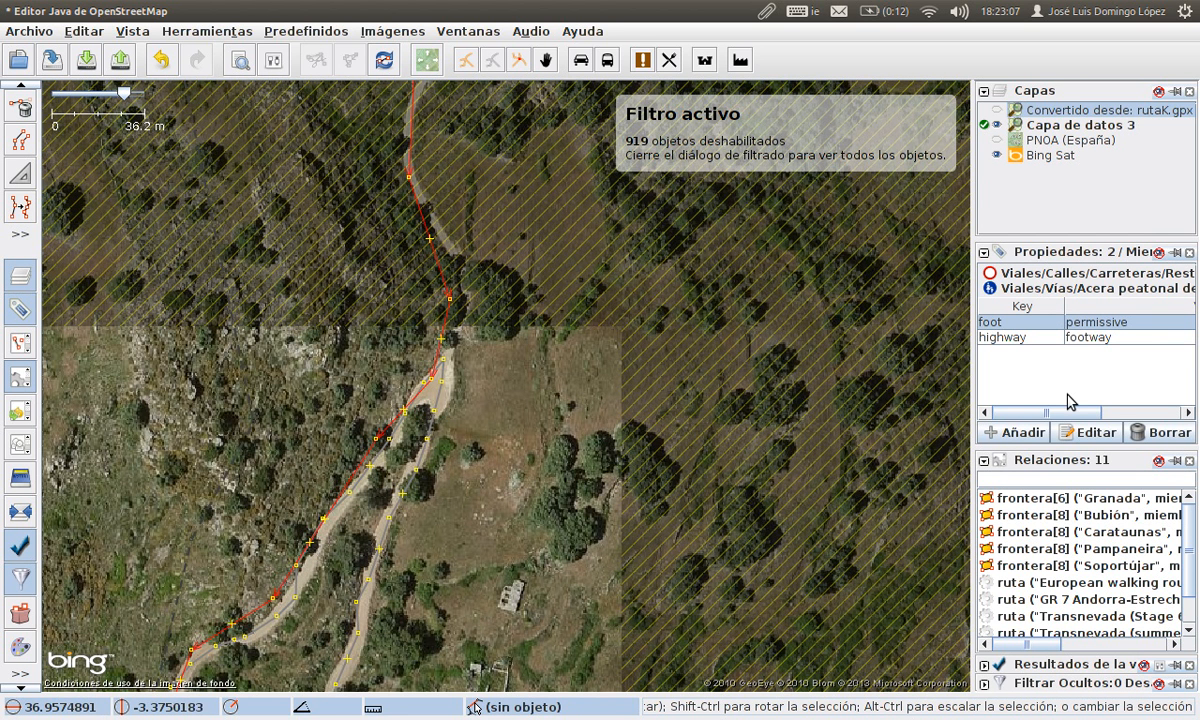
scroll(1069, 402, "right", 2)
scroll(1063, 418, "left", 2)
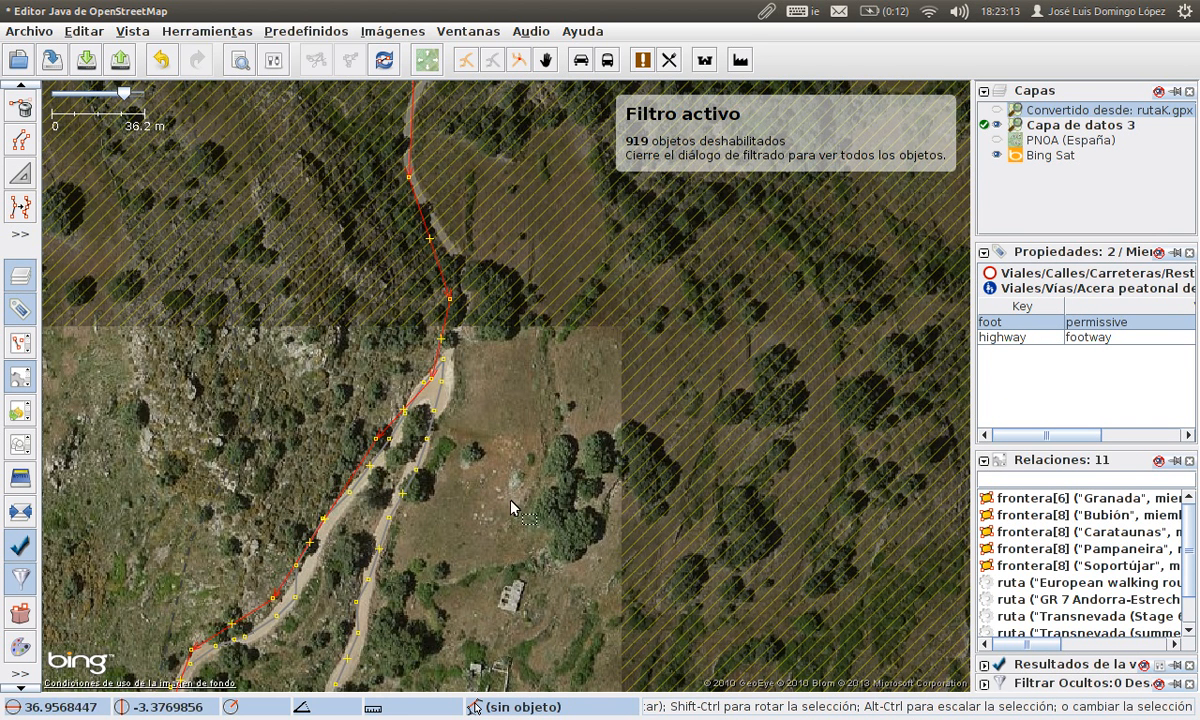
Compare the existing footway with the pasted track along the dirt road just south of the northern hairpin
left_click_drag(514, 503, 600, 286)
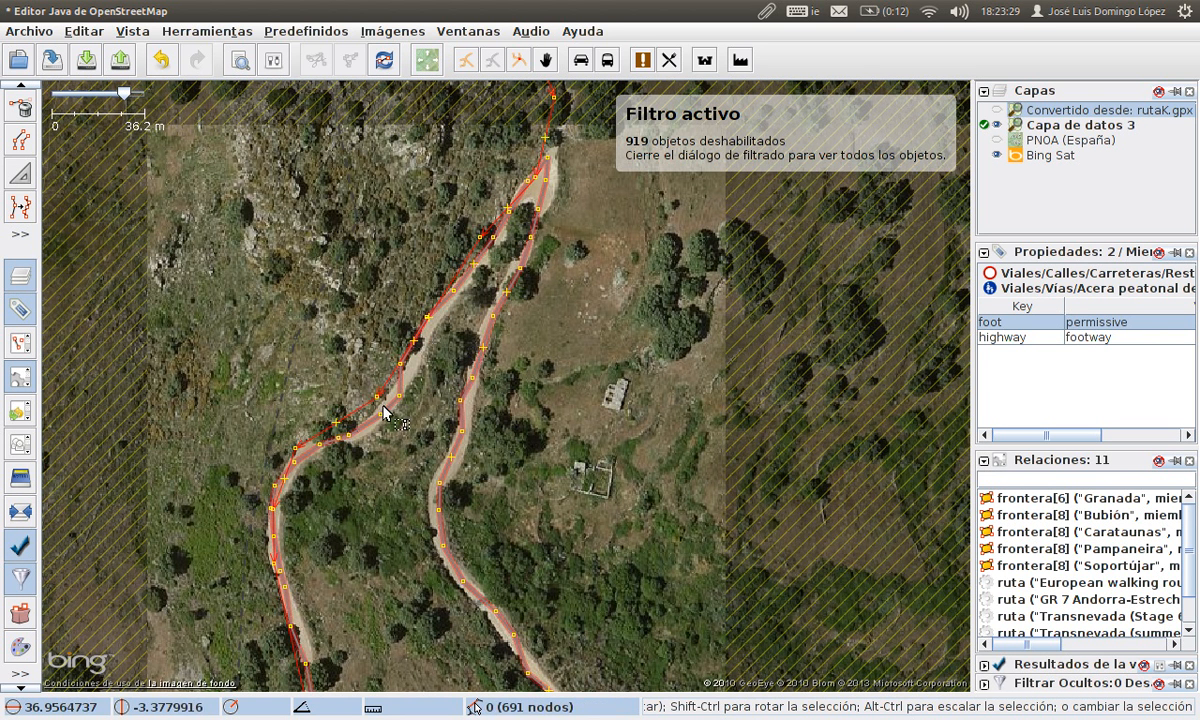
scroll(383, 410, "up", 1)
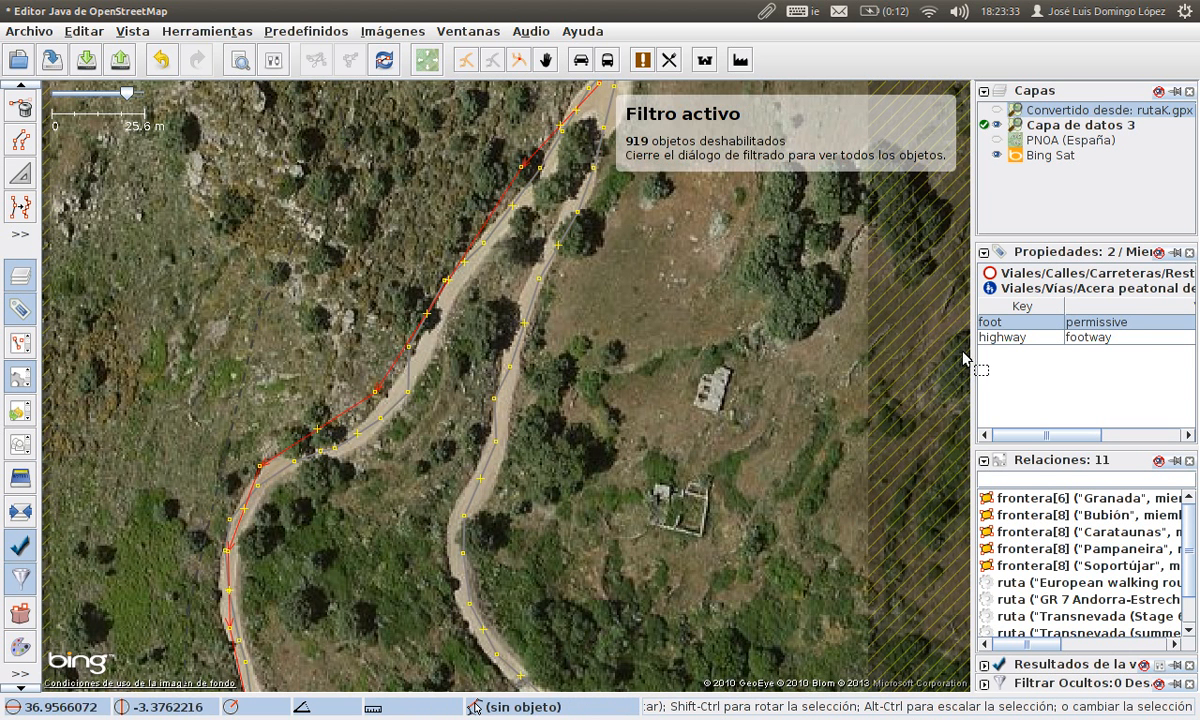
left_click(531, 228)
left_click(513, 204)
left_click(470, 328)
left_click(482, 232)
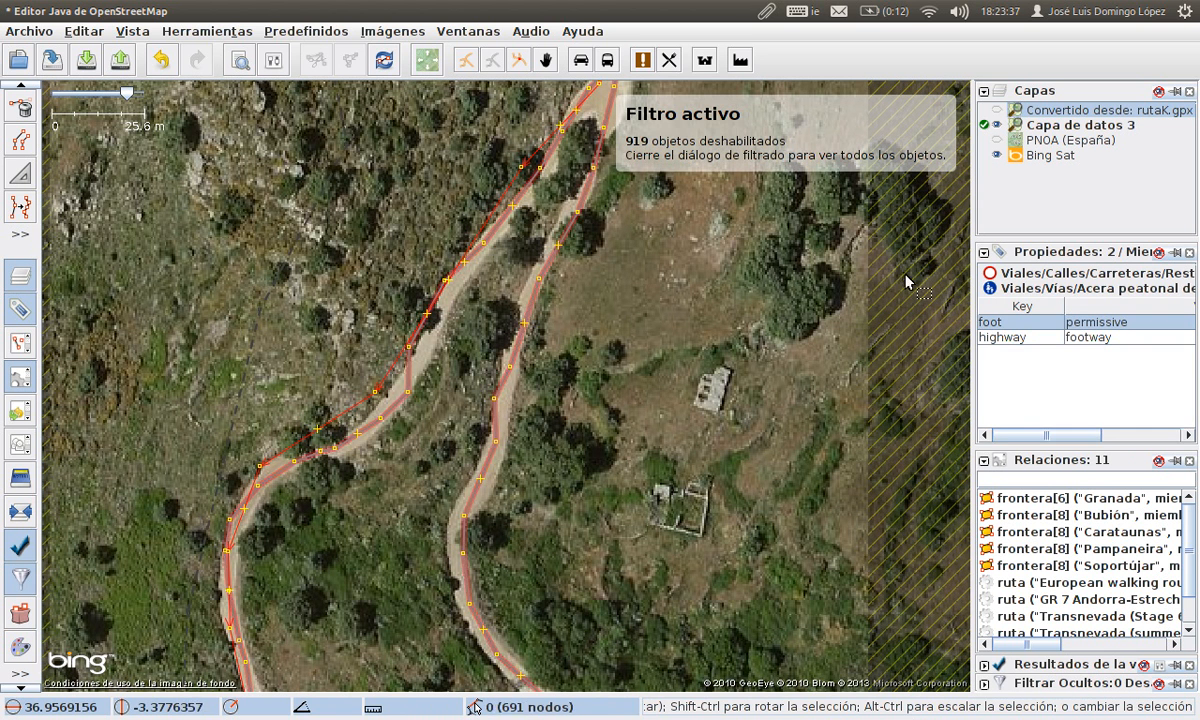
mouse_move(1093, 321)
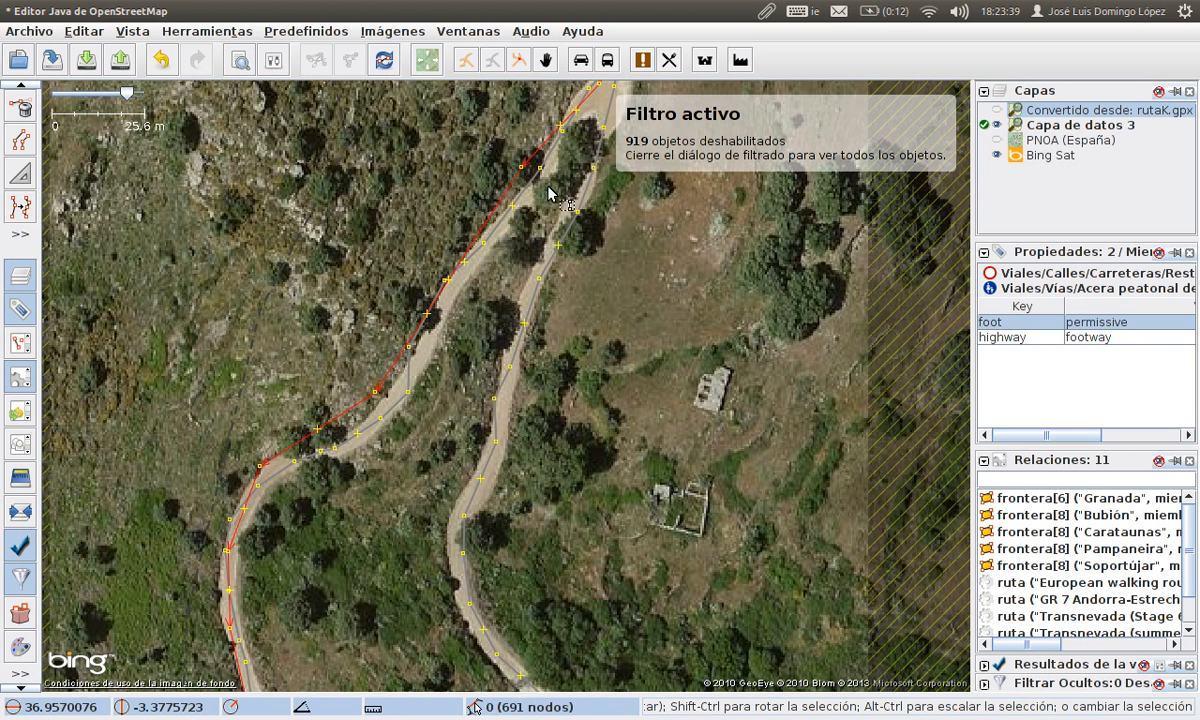
left_click_drag(620, 190, 548, 352)
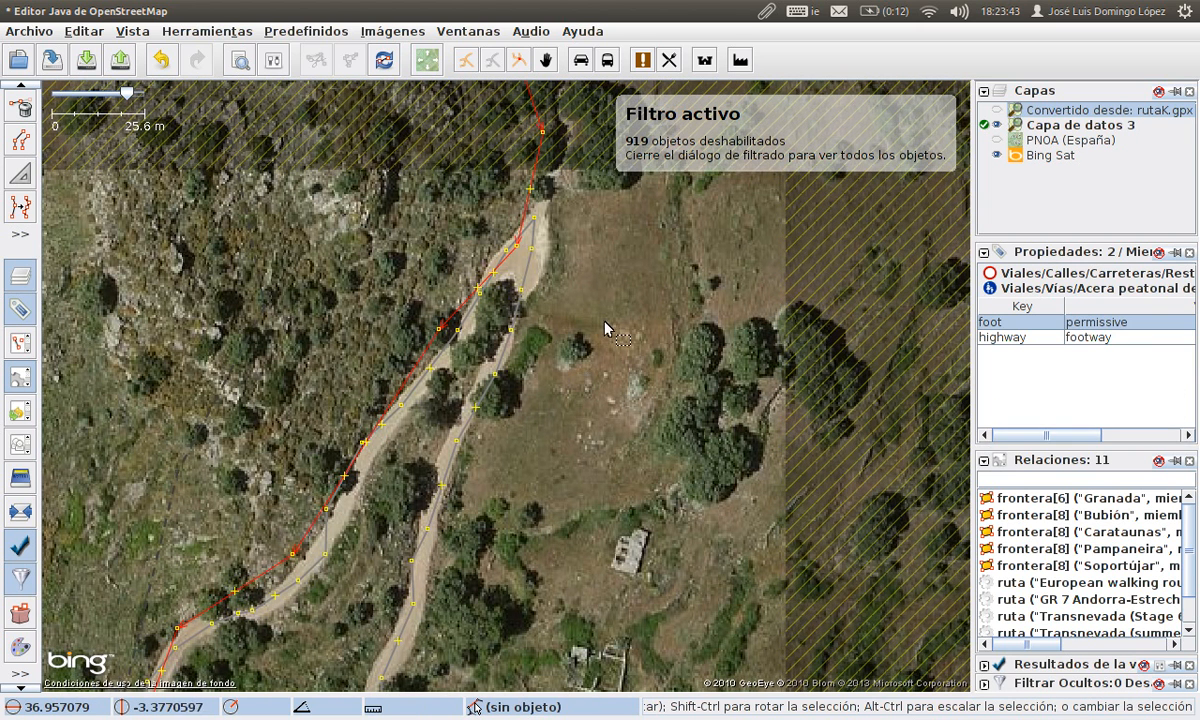
Insert a node on the footway just above the northern hairpin and split the way there
left_click(565, 300)
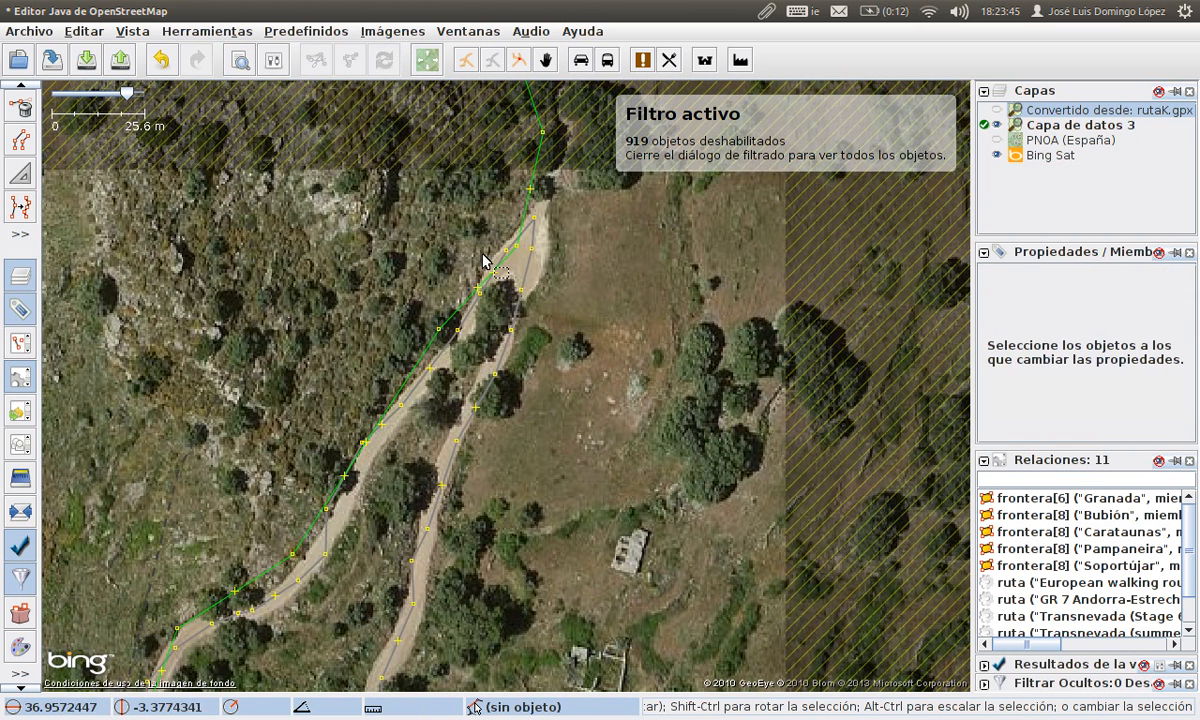
left_click_drag(530, 189, 537, 196)
left_click(546, 228)
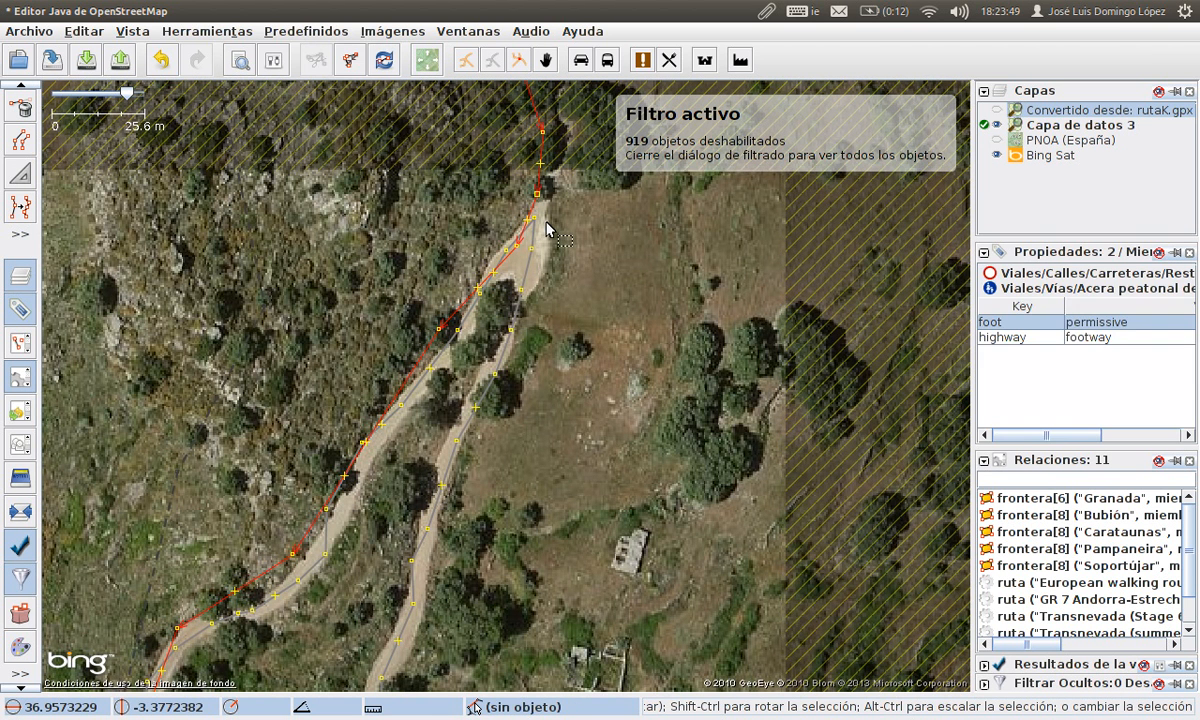
left_click(534, 207)
Split the footway at its node beside the western fork, where the narrower track leaves the dirt road
left_click_drag(482, 425, 795, 218)
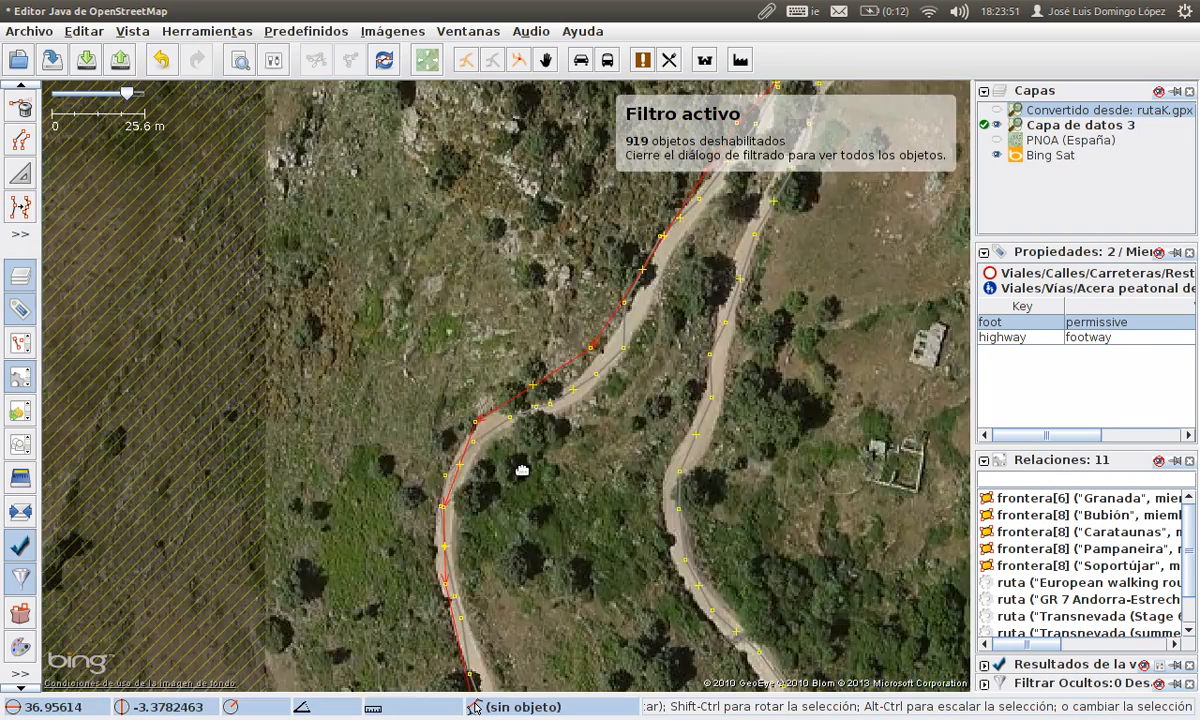
left_click_drag(505, 550, 597, 203)
left_click_drag(540, 500, 552, 245)
mouse_move(485, 478)
left_mouse_down()
mouse_move(490, 431)
mouse_move(665, 165)
left_mouse_up()
left_click_drag(530, 555, 605, 222)
left_click_drag(435, 525, 533, 130)
left_click_drag(415, 438, 625, 686)
left_click_drag(438, 222, 466, 594)
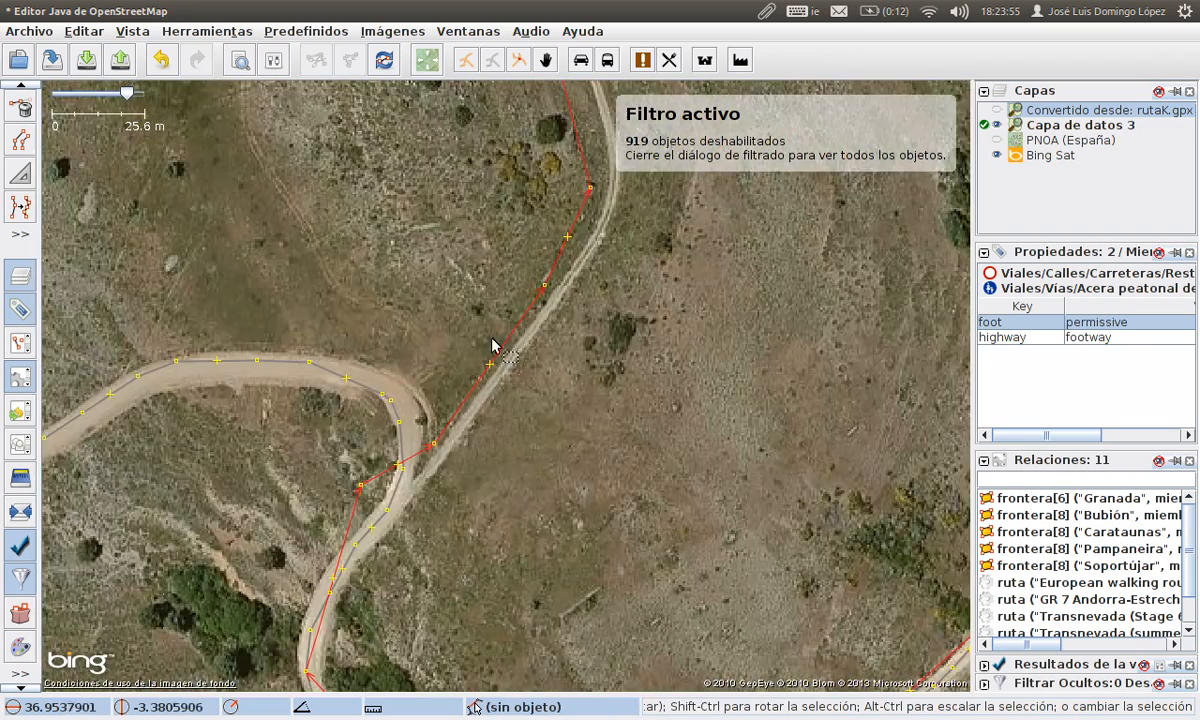
scroll(470, 460, "up", 1)
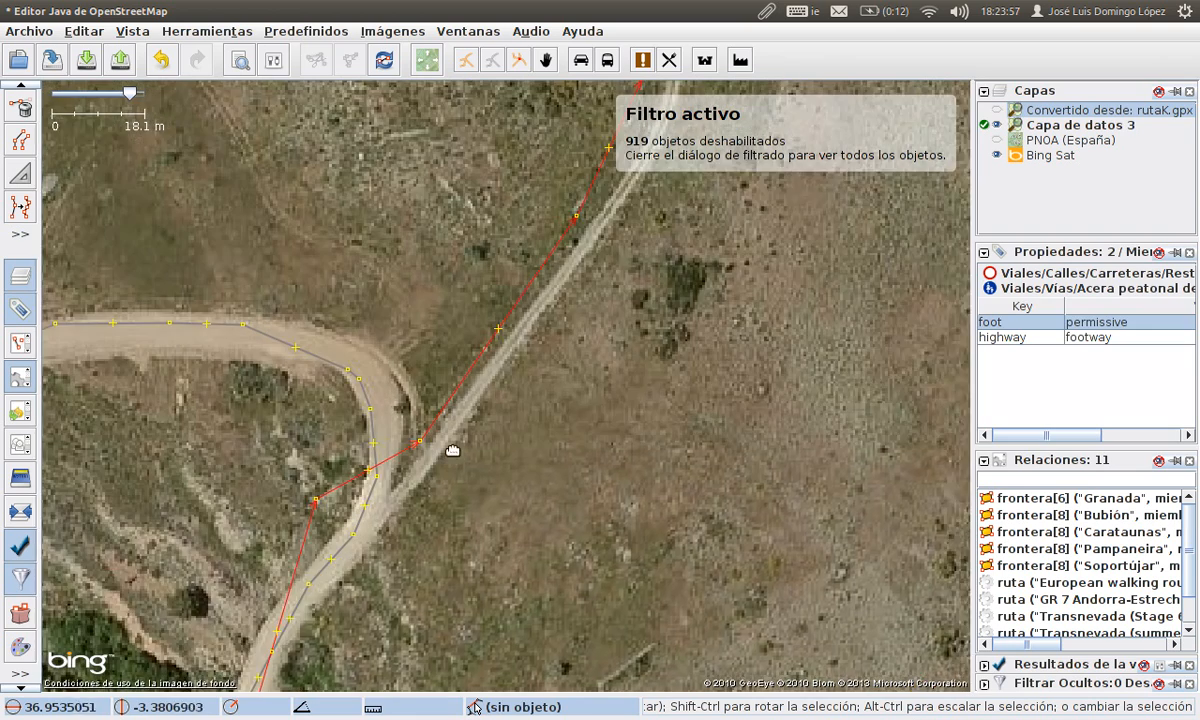
left_click_drag(450, 455, 517, 415)
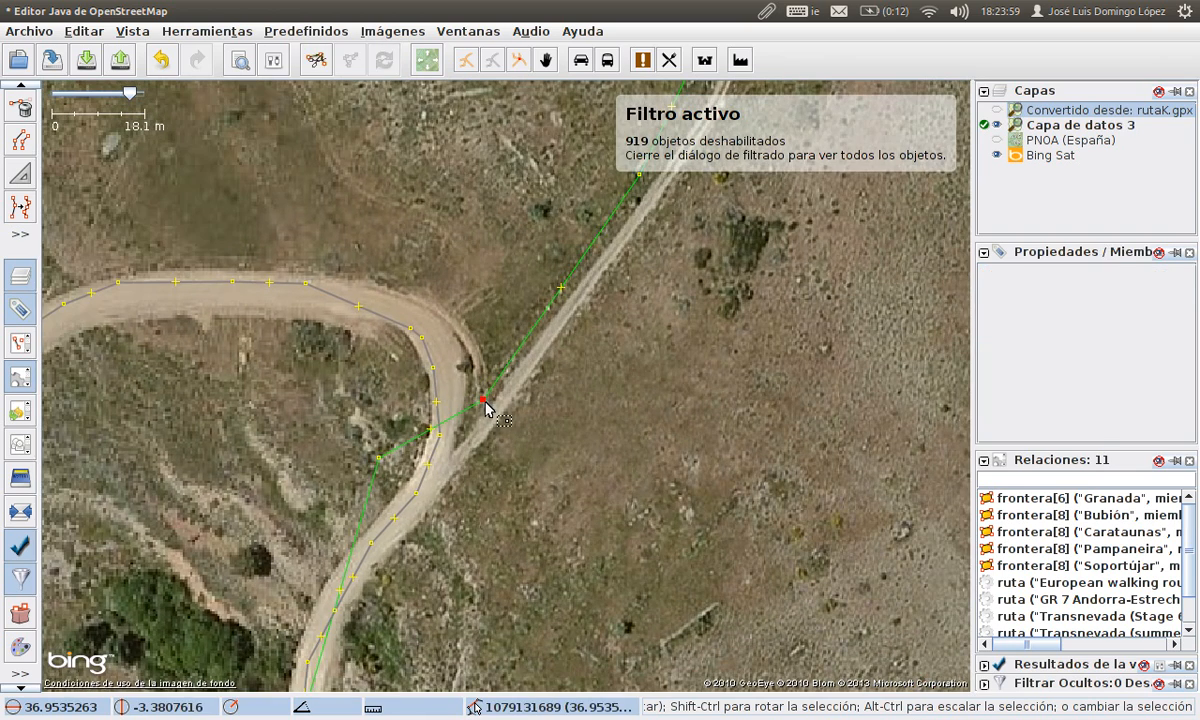
left_click(484, 407)
scroll(476, 410, "down", 2)
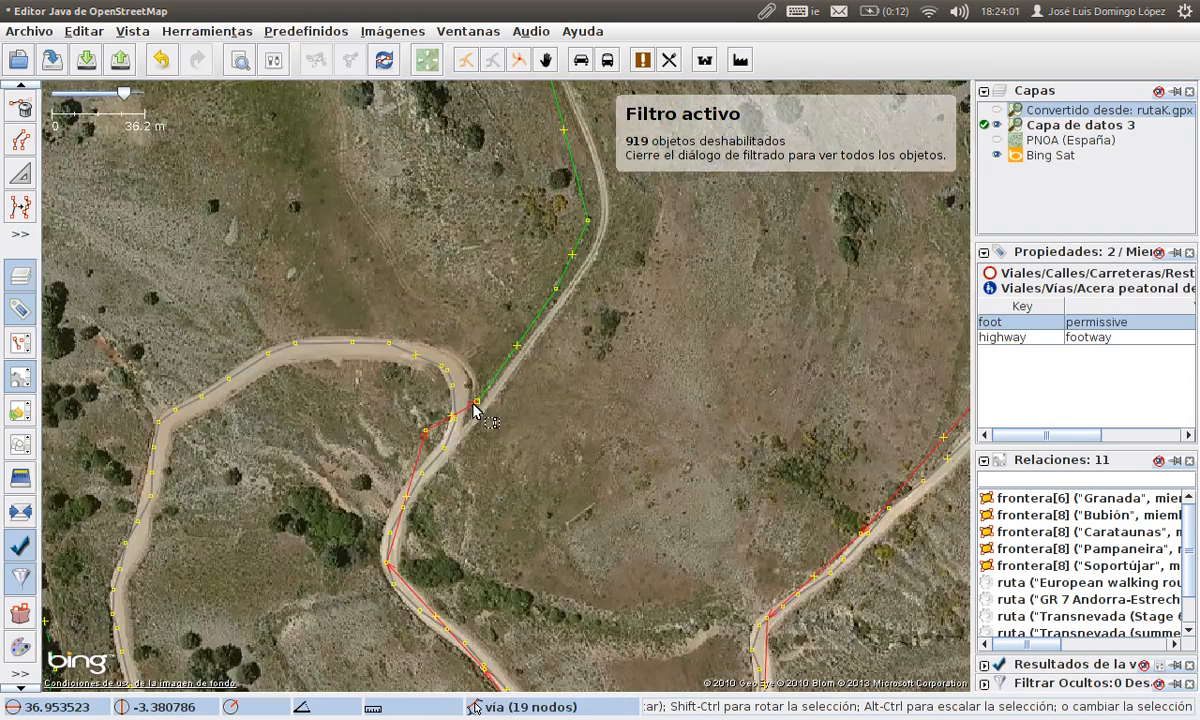
Check the footway section between the northern hairpin and the western fork, and delete it as a duplicate of the track
left_click_drag(550, 476, 285, 330)
left_click_drag(585, 301, 517, 454)
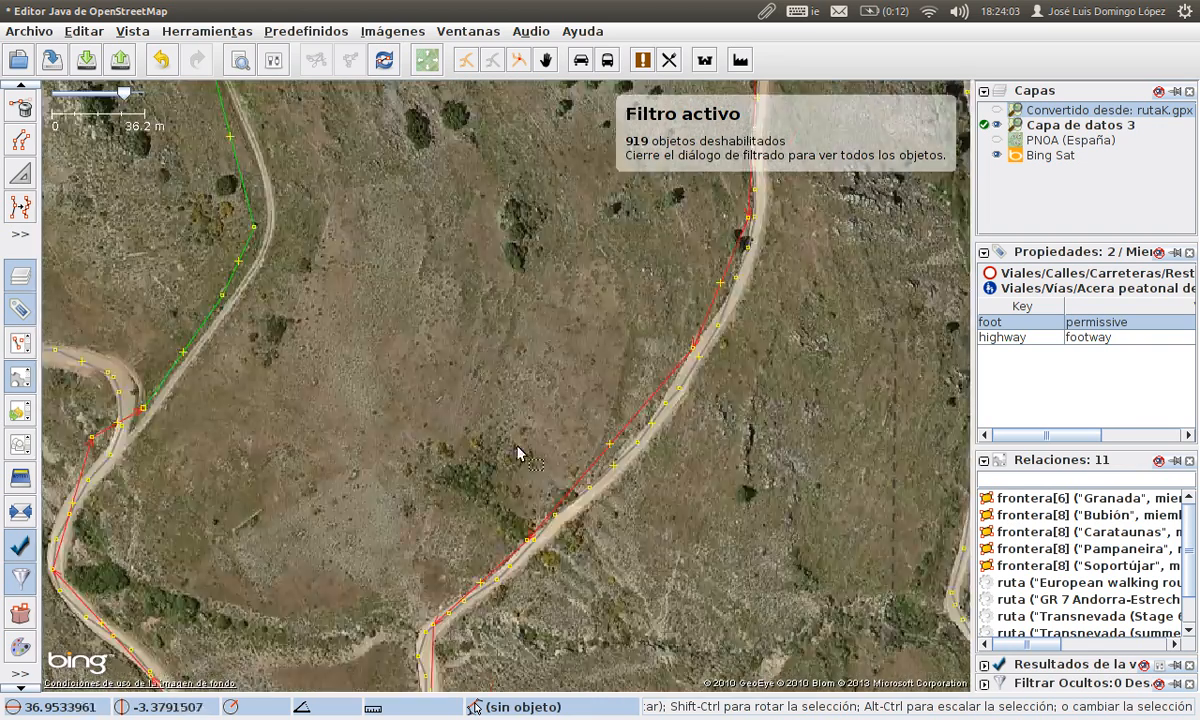
left_click_drag(631, 270, 533, 403)
scroll(536, 410, "down", 2)
left_click_drag(574, 253, 513, 565)
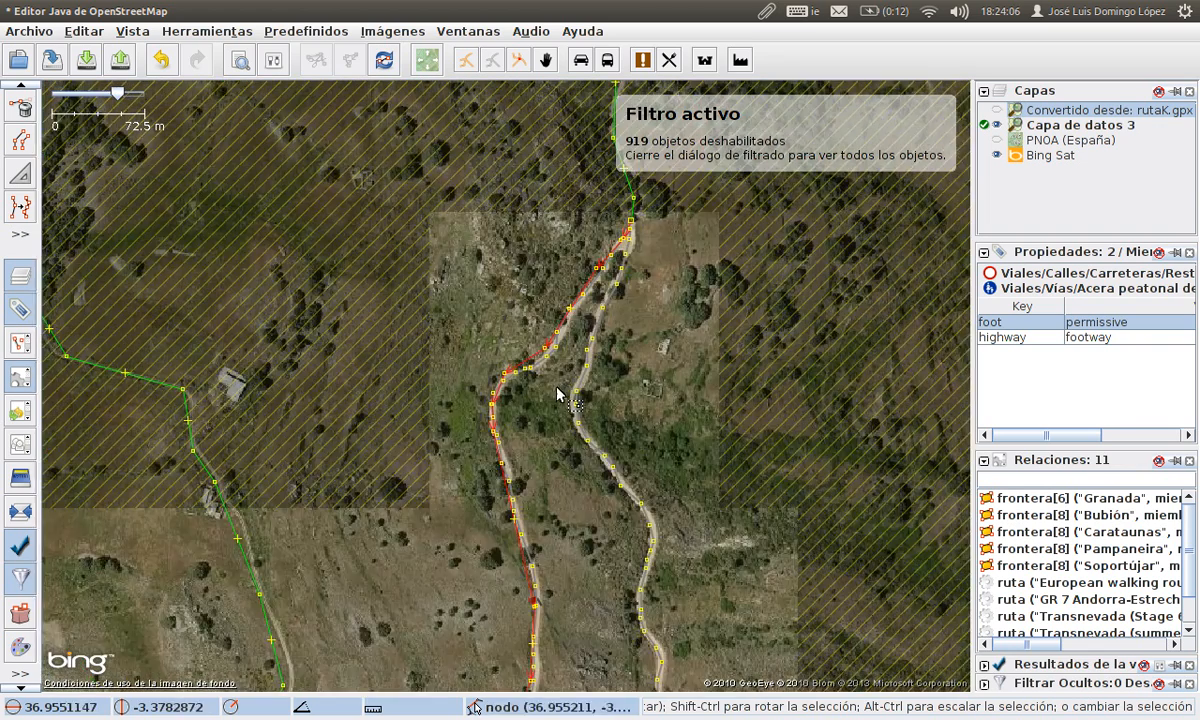
left_click_drag(547, 349, 508, 400)
left_click_drag(475, 343, 562, 73)
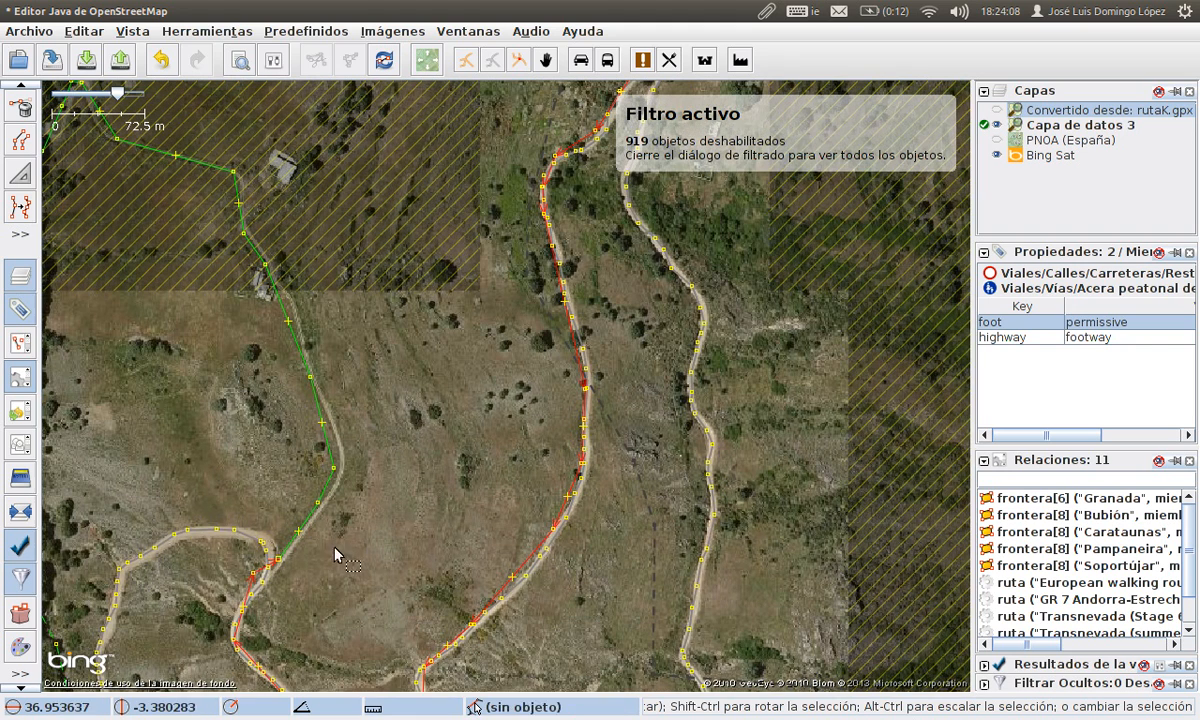
left_click(536, 522)
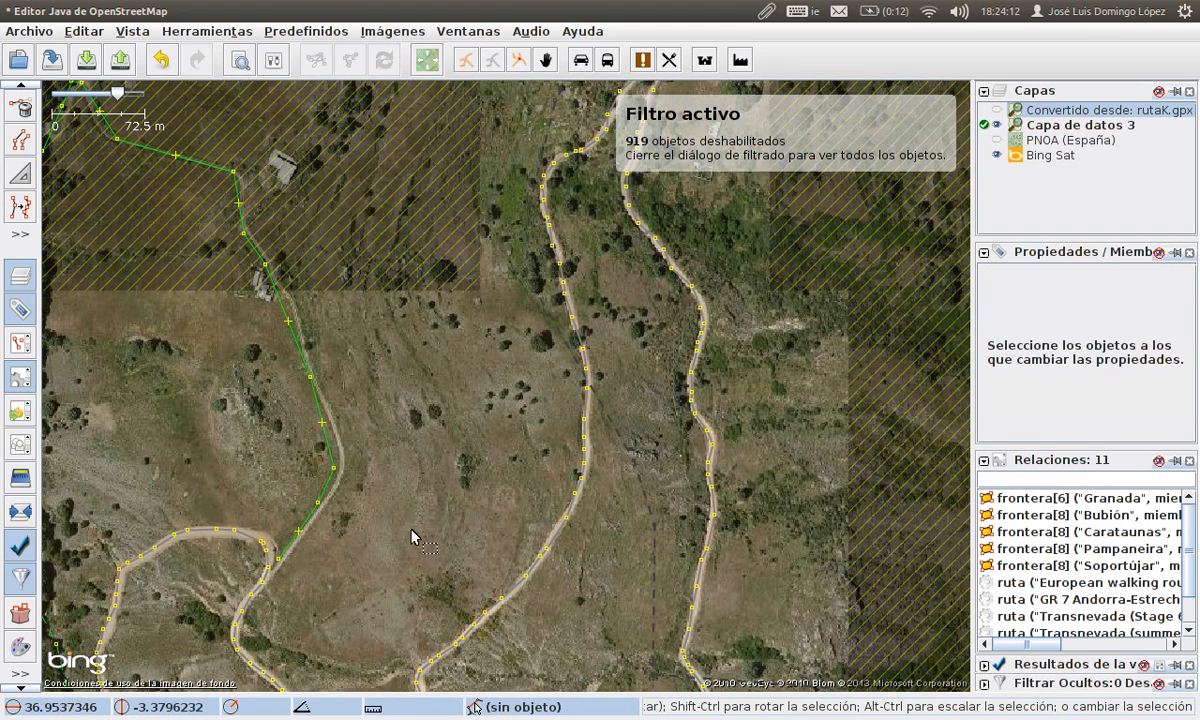
Join the remaining footway's loose end to the track at the northern hairpin and reposition the adjacent track node
left_click_drag(300, 565, 294, 683)
left_click_drag(568, 430, 446, 692)
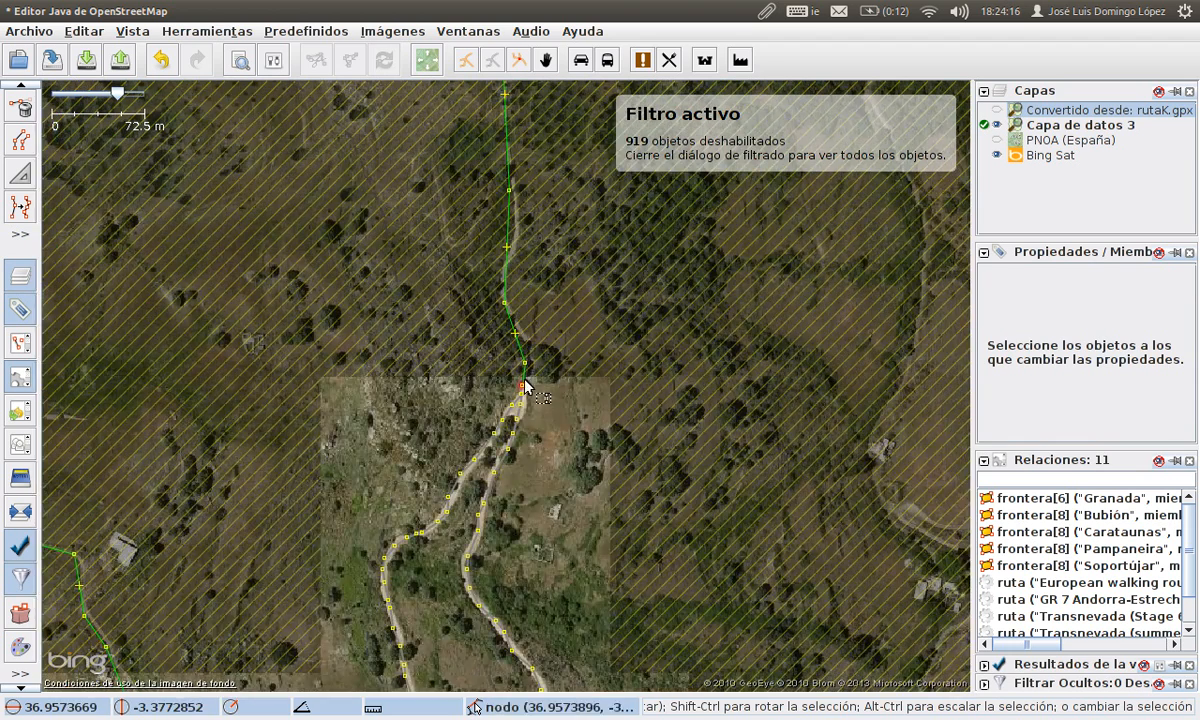
scroll(525, 385, "up", 5)
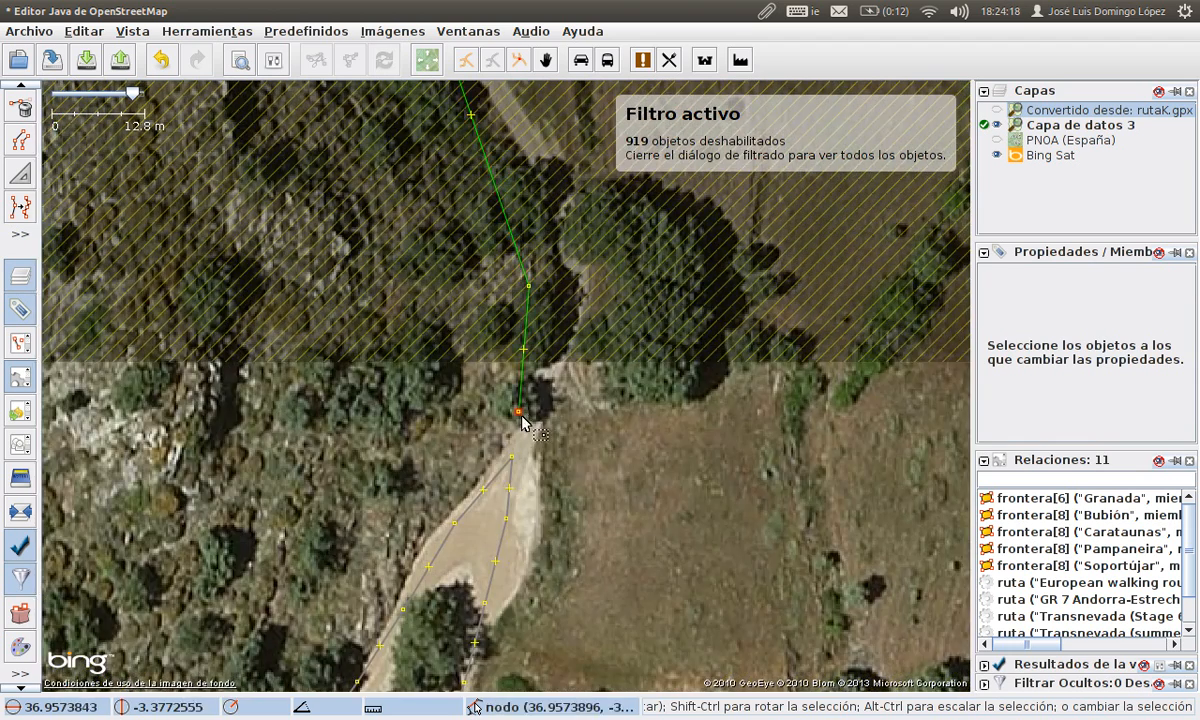
left_click_drag(519, 413, 499, 562)
left_click_drag(455, 523, 455, 542)
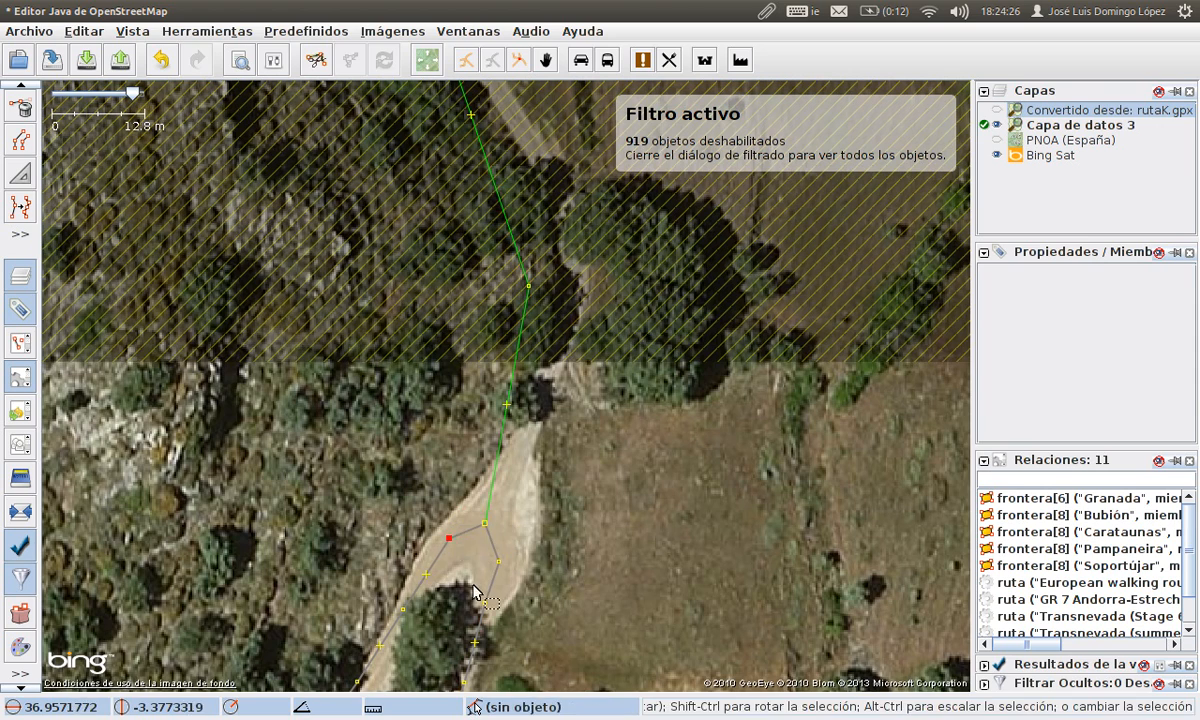
Join the other footway's loose end to the track at the western fork
left_click_drag(475, 593, 637, 288)
left_click(473, 499)
scroll(481, 519, "down", 3)
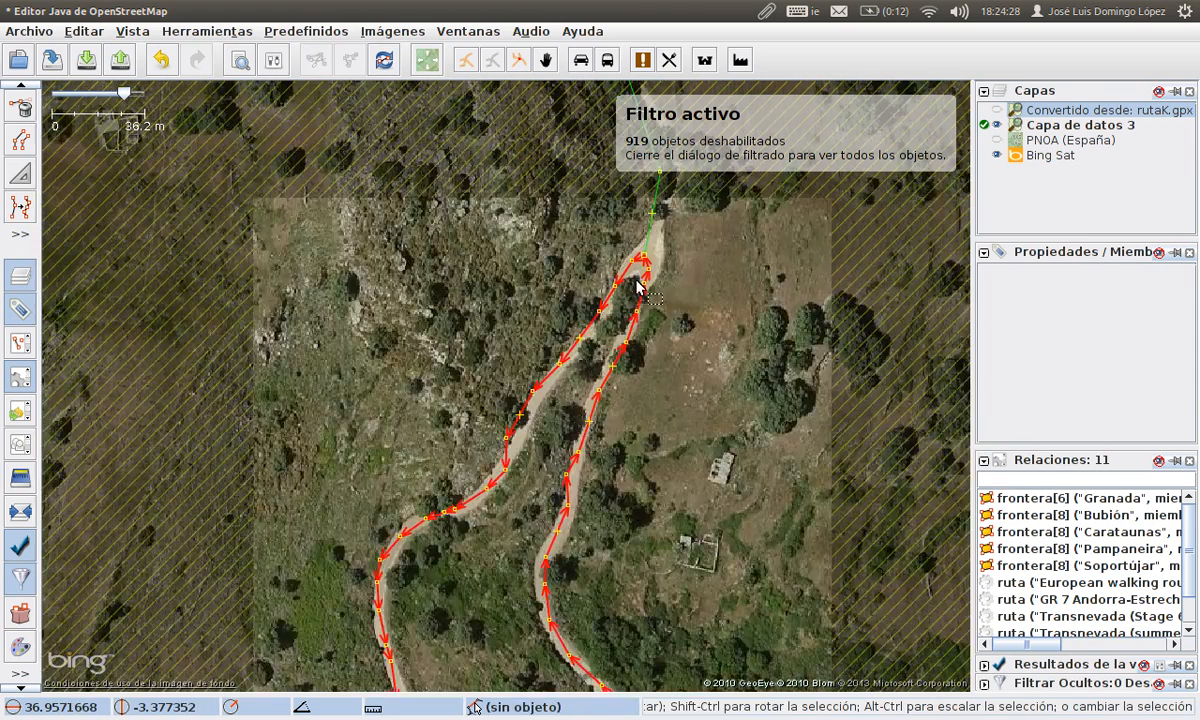
scroll(637, 288, "down", 1)
left_click_drag(528, 504, 560, 235)
left_click_drag(543, 445, 700, 180)
left_click_drag(368, 500, 561, 402)
scroll(446, 355, "up", 2)
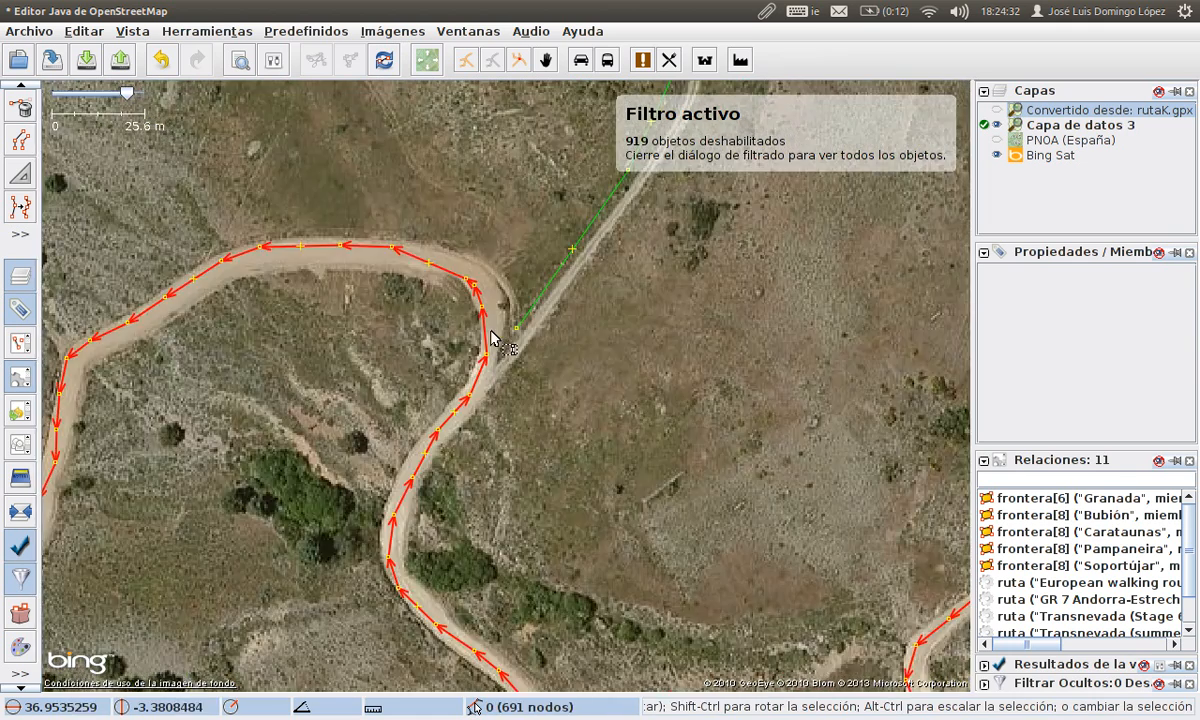
scroll(500, 358, "up", 1)
left_click_drag(535, 305, 530, 328)
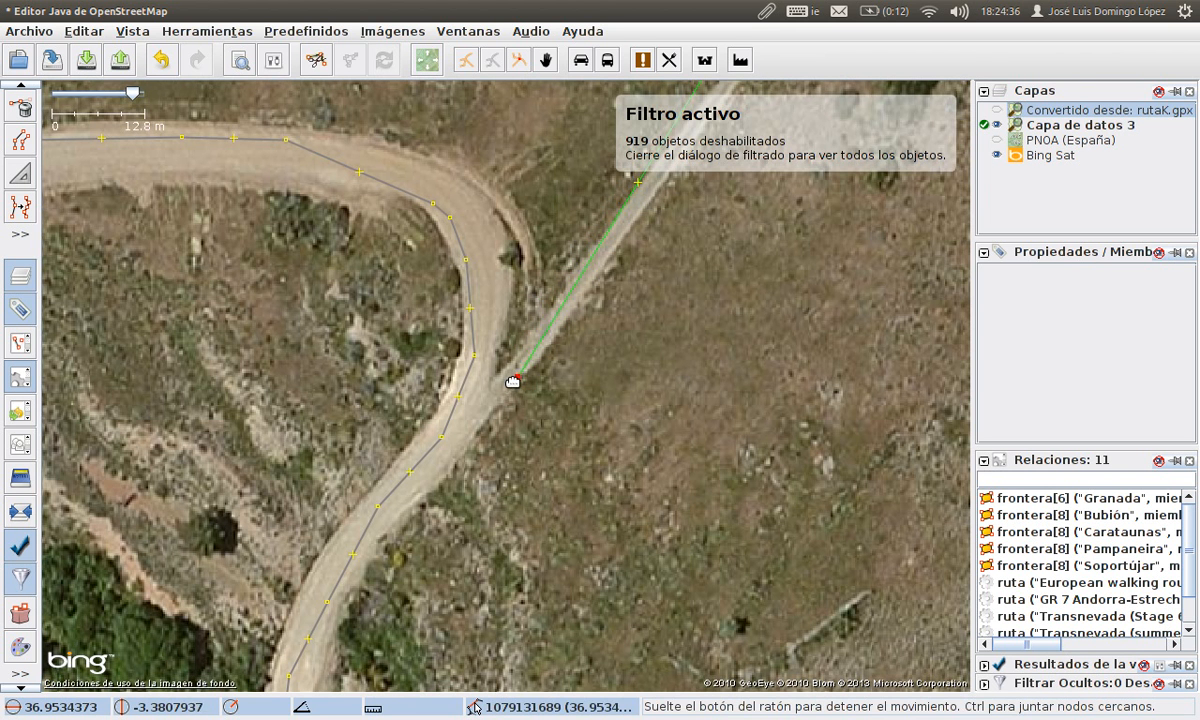
mouse_move(463, 399)
left_mouse_down()
mouse_move(495, 390)
mouse_move(469, 403)
left_mouse_up()
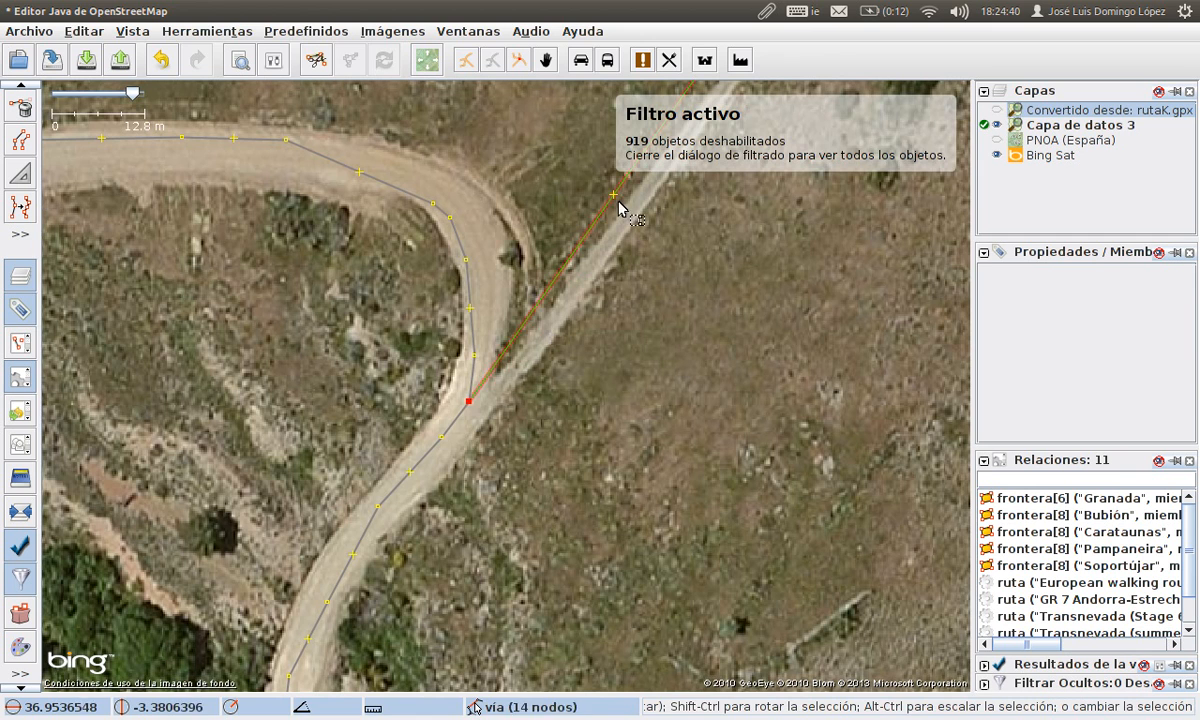
Add and move nodes on the footway north of the western fork so it follows the narrow dirt road's curve
left_click_drag(618, 205, 567, 308)
left_click(578, 289)
left_click_drag(630, 233, 464, 573)
scroll(469, 563, "down", 1)
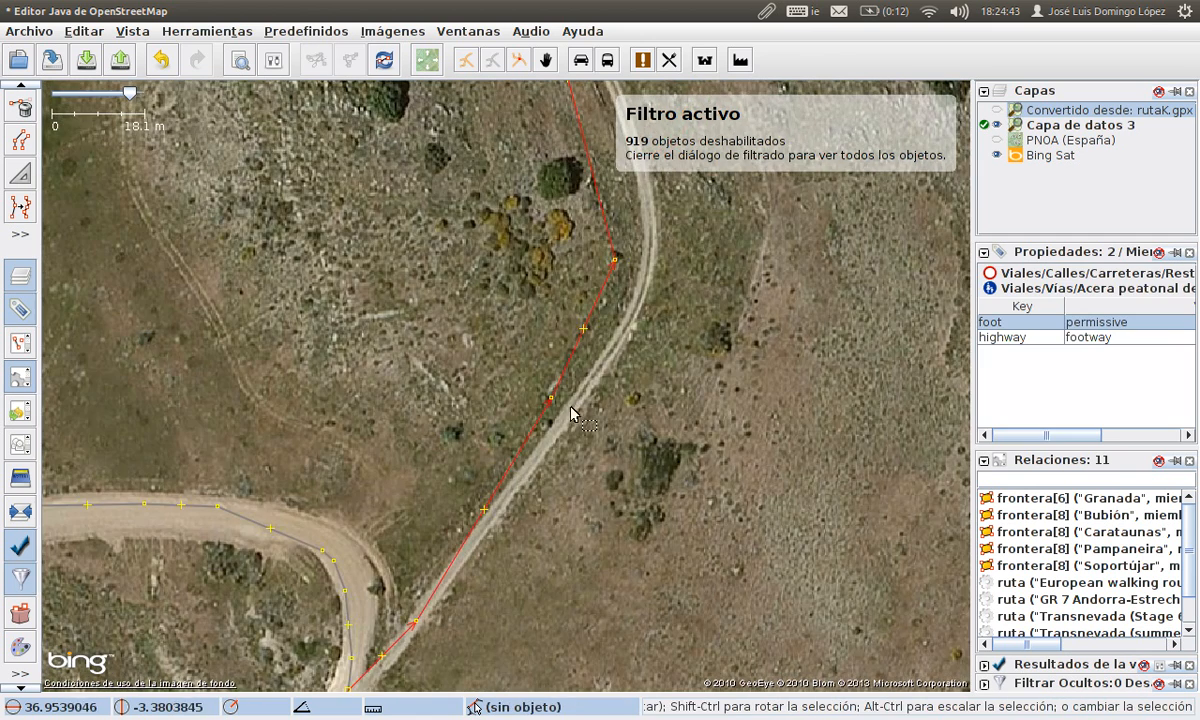
left_click_drag(553, 402, 577, 405)
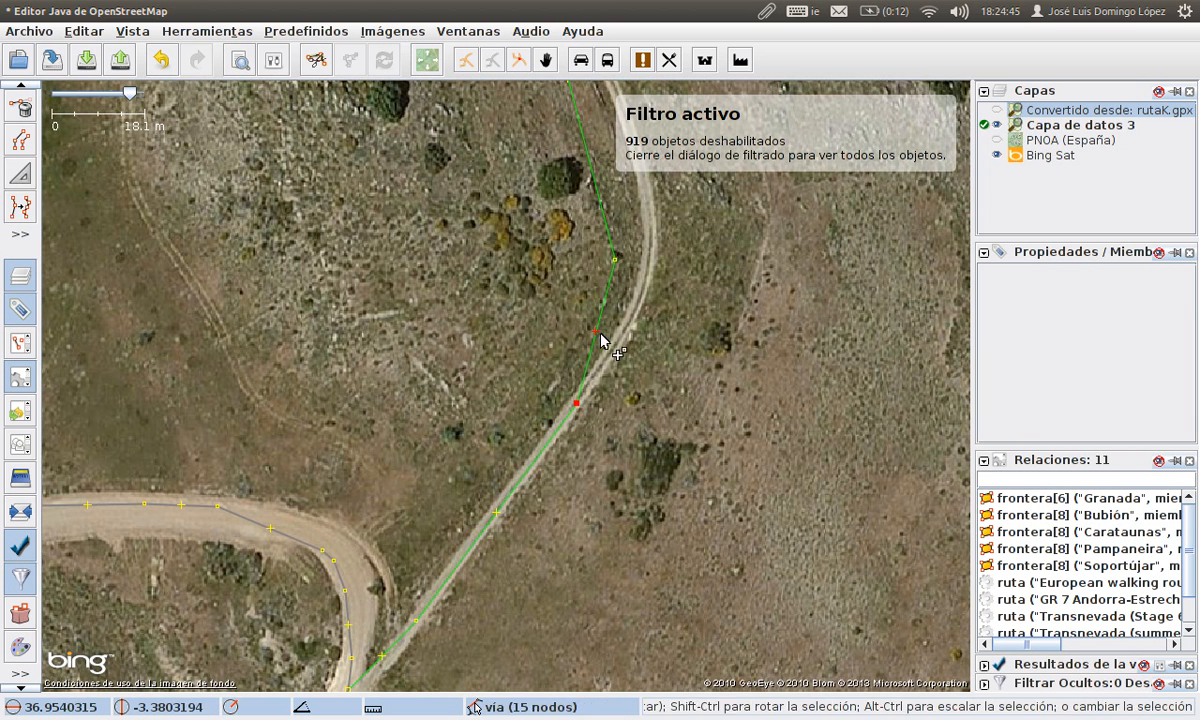
left_click_drag(600, 334, 623, 328)
left_click_drag(615, 260, 526, 496)
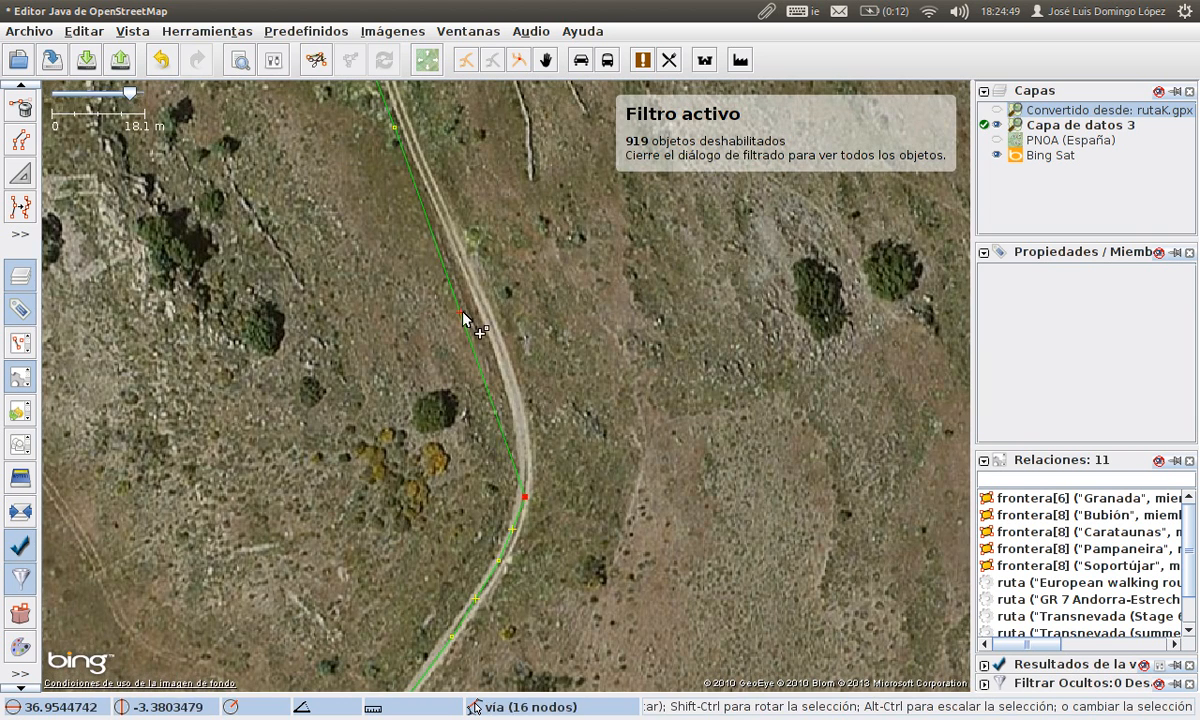
left_click_drag(461, 313, 487, 311)
left_click_drag(507, 405, 518, 411)
Insert a node on the track's sharp bend just northwest of the western fork to round the curve
left_click_drag(356, 281, 349, 471)
left_click_drag(383, 322, 364, 245)
left_click_drag(390, 386, 575, 90)
left_click_drag(485, 495, 680, 140)
left_click(558, 309)
mouse_move(526, 292)
left_mouse_down()
mouse_move(558, 296)
mouse_move(537, 289)
left_mouse_up()
scroll(537, 289, "down", 1)
left_click_drag(495, 332, 622, 370)
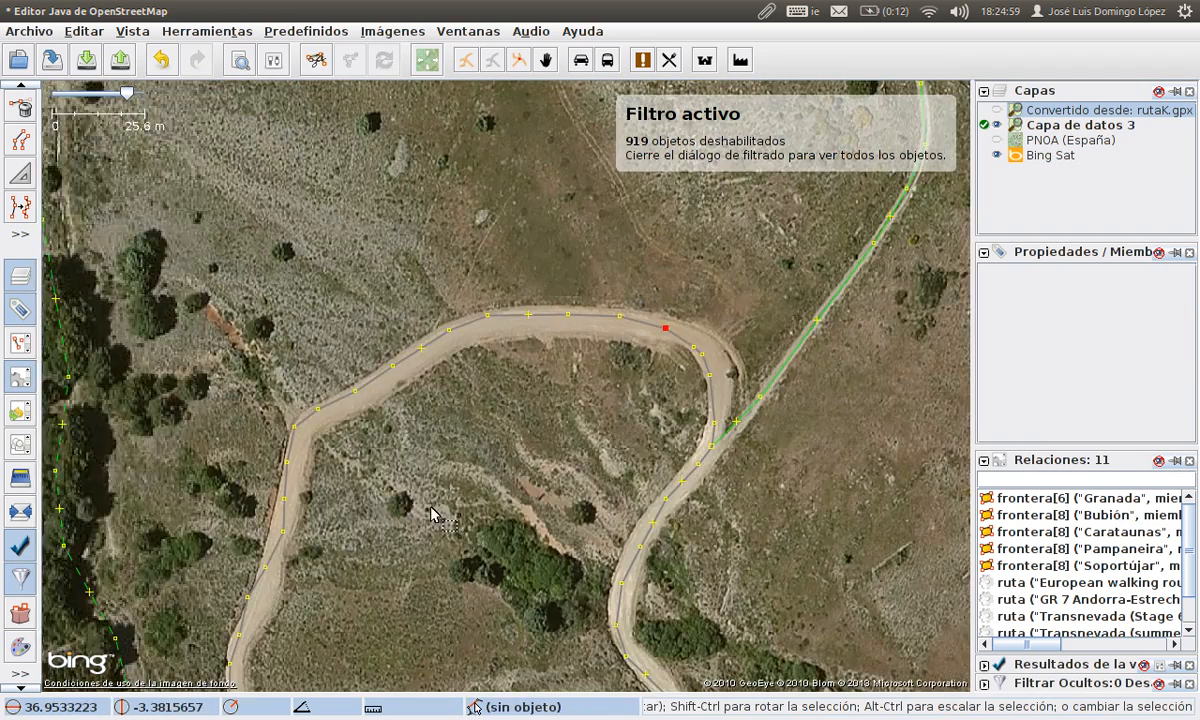
Follow the track south of the western bend and select the existing path that runs alongside it
left_click_drag(437, 514, 615, 170)
left_click_drag(492, 440, 461, 236)
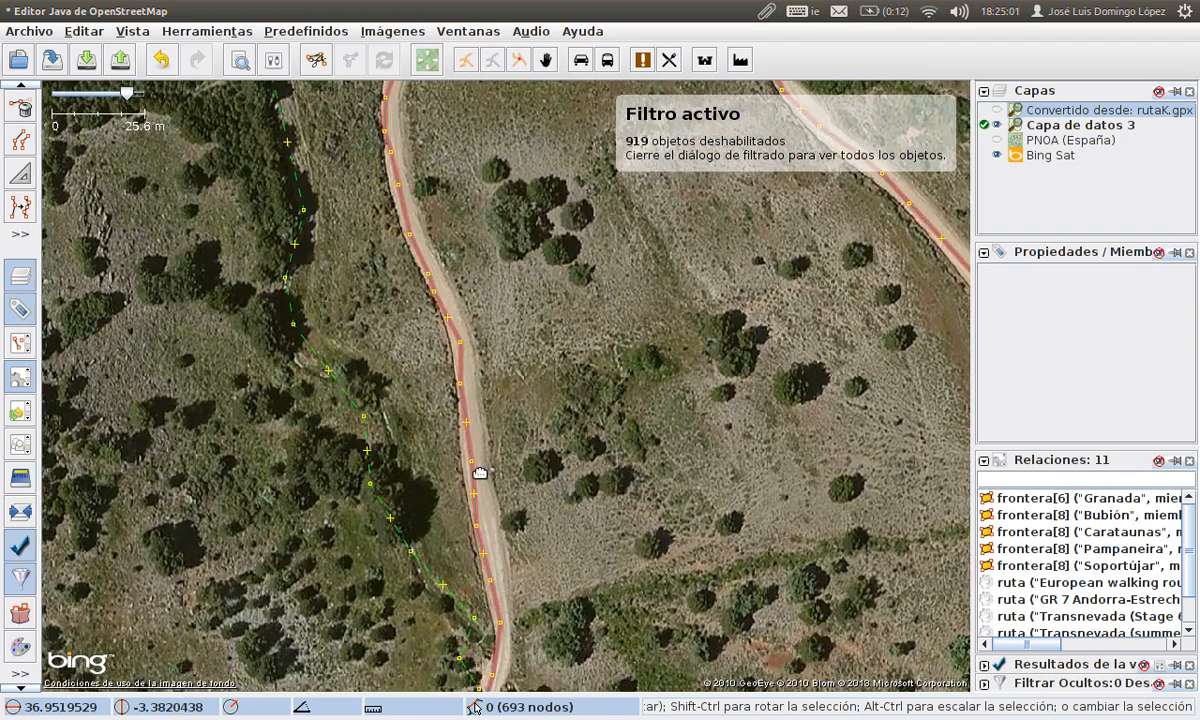
left_click_drag(477, 474, 461, 308)
left_click_drag(470, 574, 496, 357)
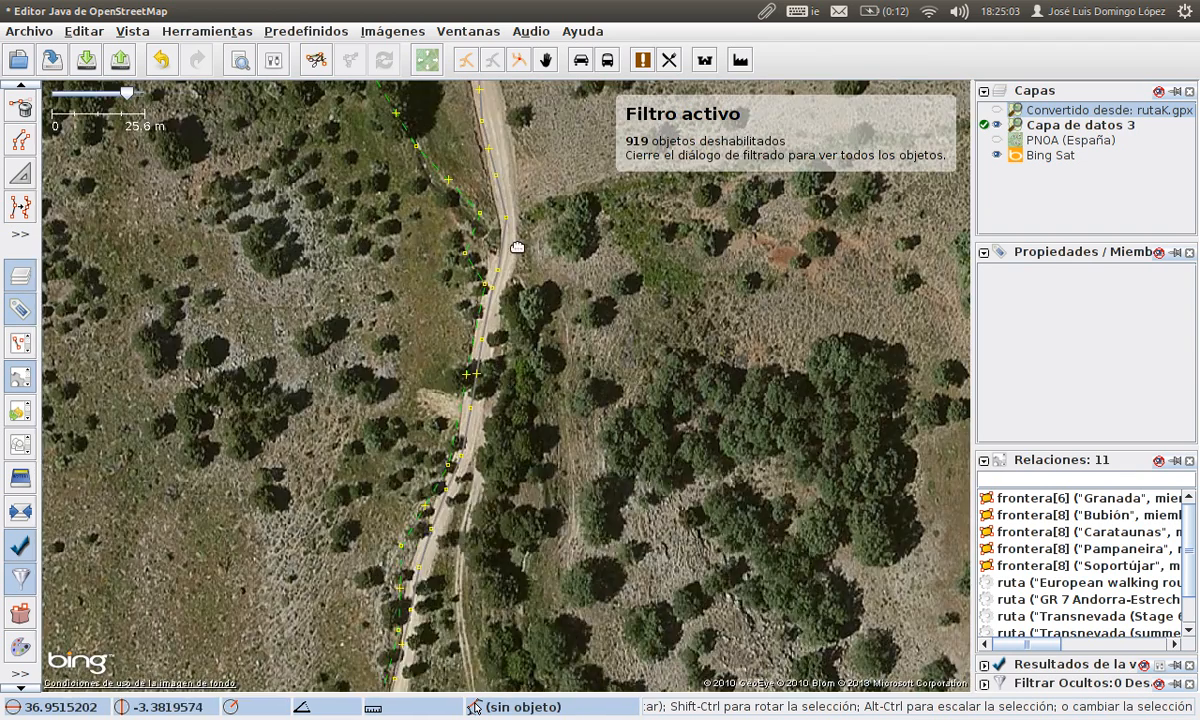
left_click_drag(517, 246, 509, 295)
scroll(509, 402, "up", 1)
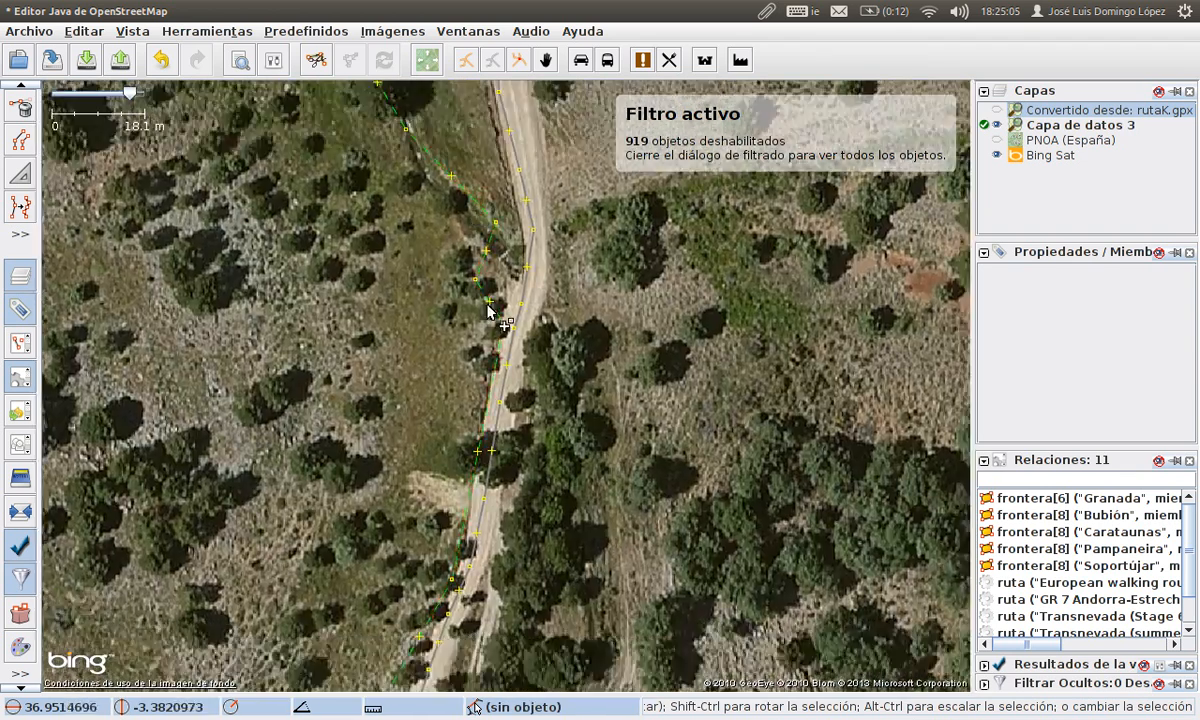
left_click(500, 256)
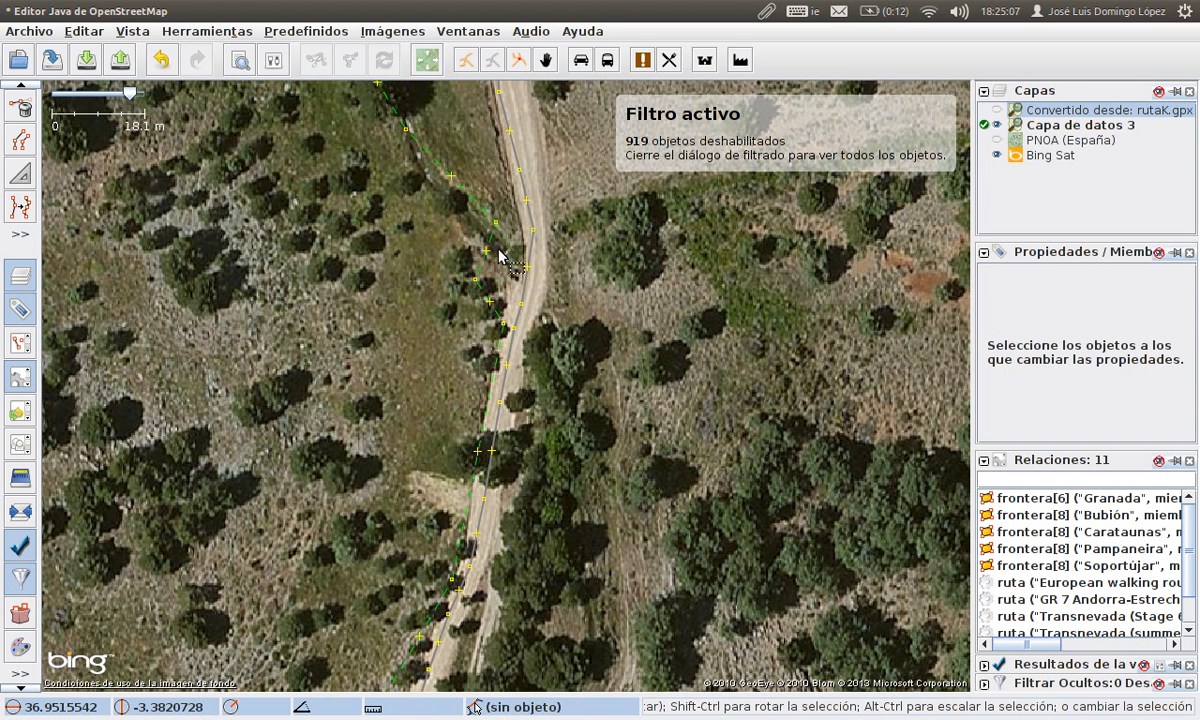
left_click(519, 290)
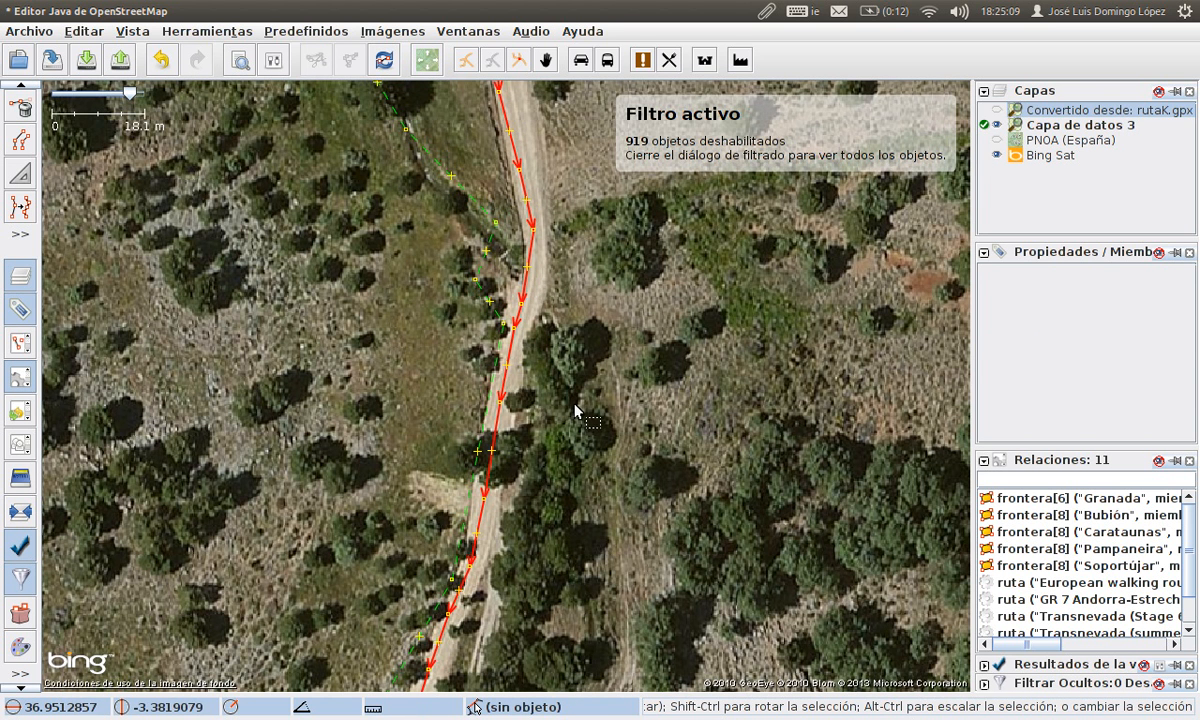
left_click(492, 264)
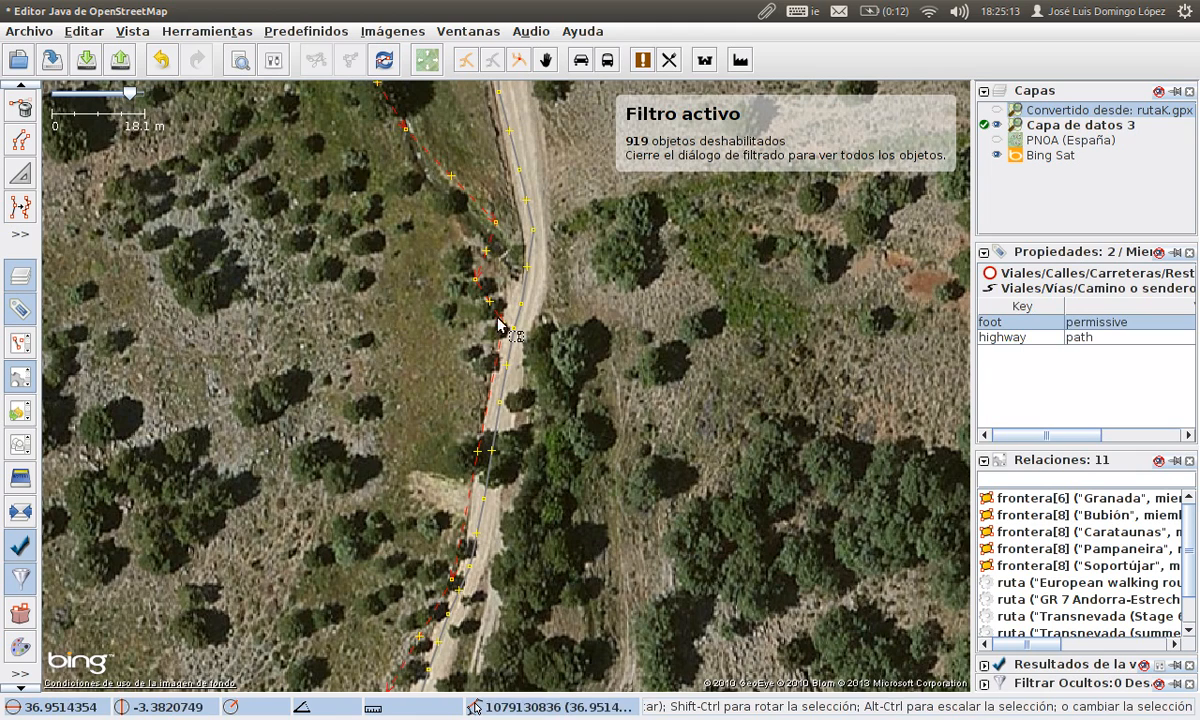
Follow the selected path south beside the track and examine the fork where it leaves the track westward
left_click_drag(543, 480, 528, 140)
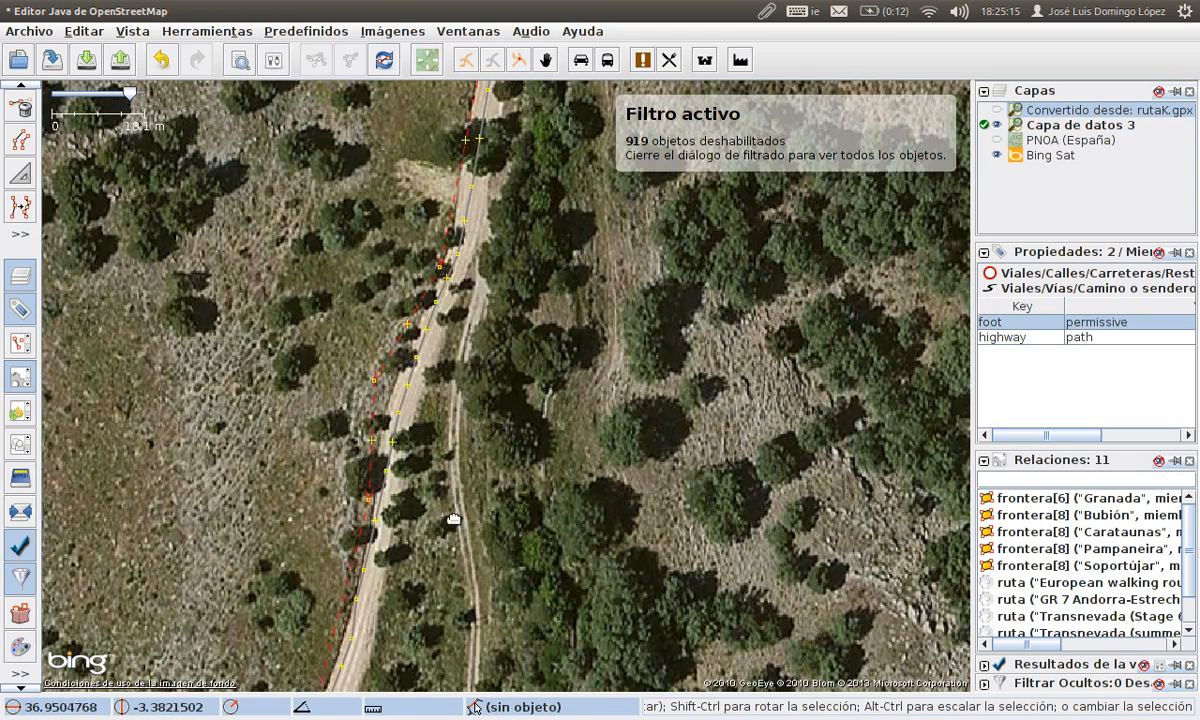
left_click_drag(450, 516, 493, 236)
mouse_move(1092, 357)
left_click_drag(369, 526, 488, 232)
scroll(488, 230, "down", 1)
left_click_drag(412, 521, 438, 365)
left_click_drag(255, 558, 300, 378)
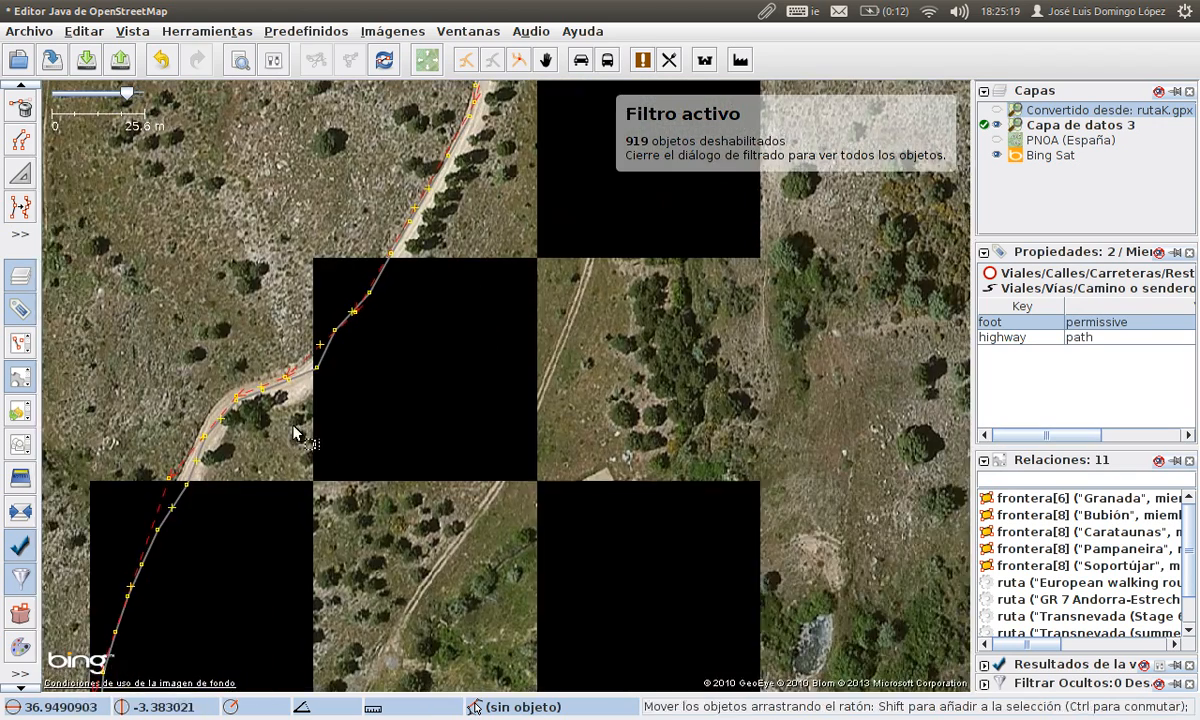
left_click_drag(277, 441, 390, 269)
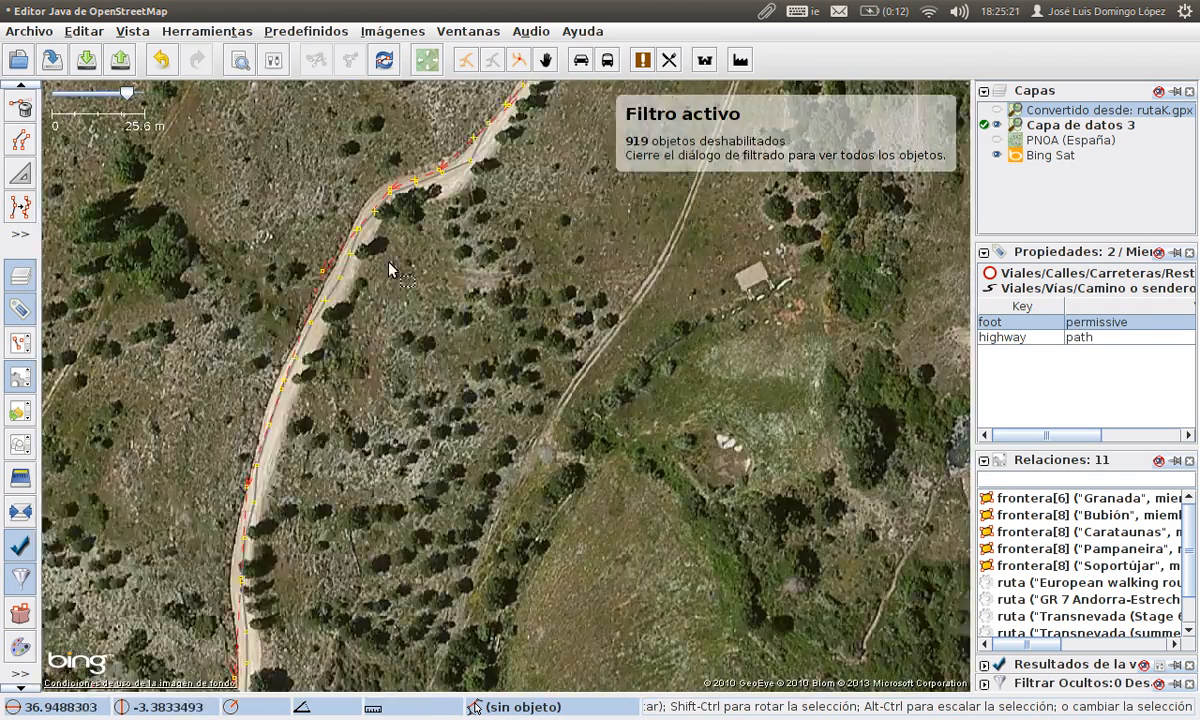
left_click_drag(418, 407, 488, 167)
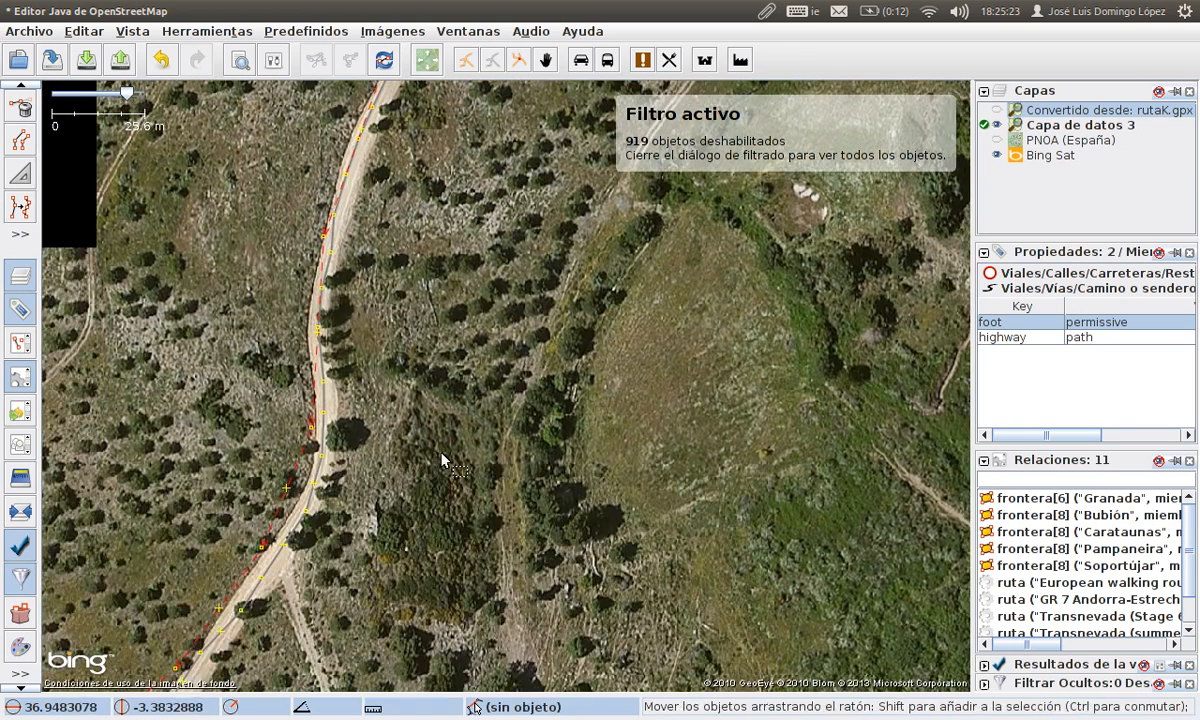
left_click_drag(410, 481, 565, 268)
left_click_drag(504, 367, 758, 268)
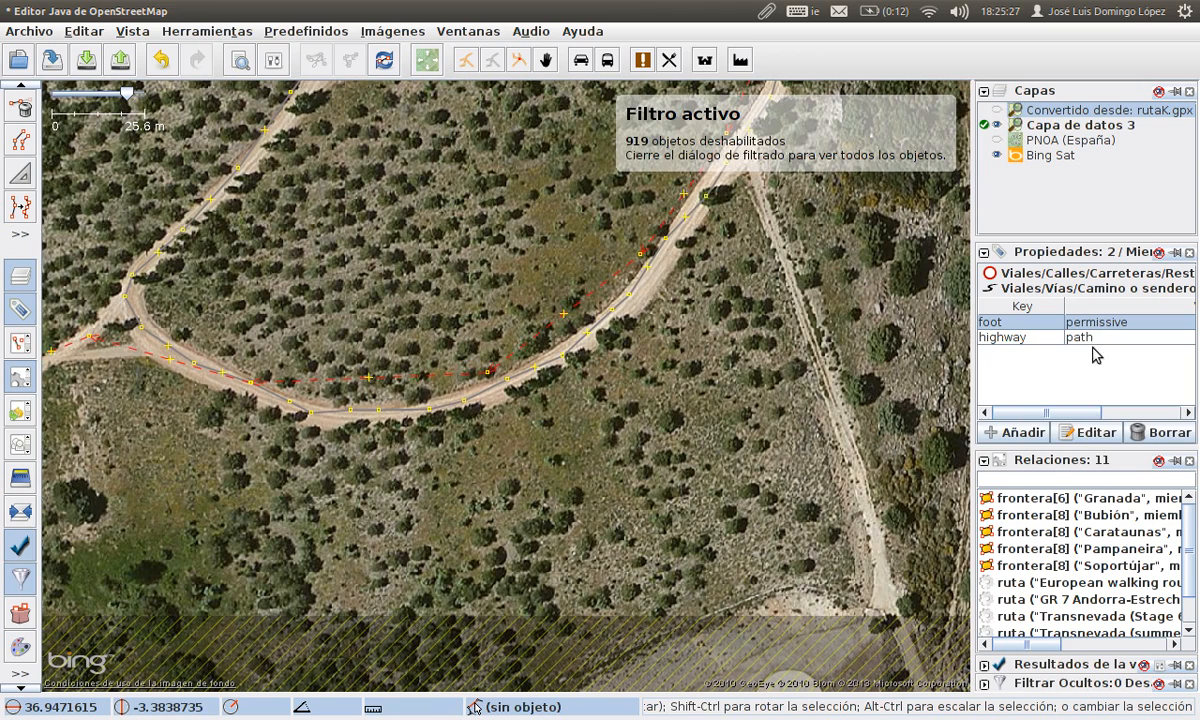
left_click_drag(257, 447, 487, 443)
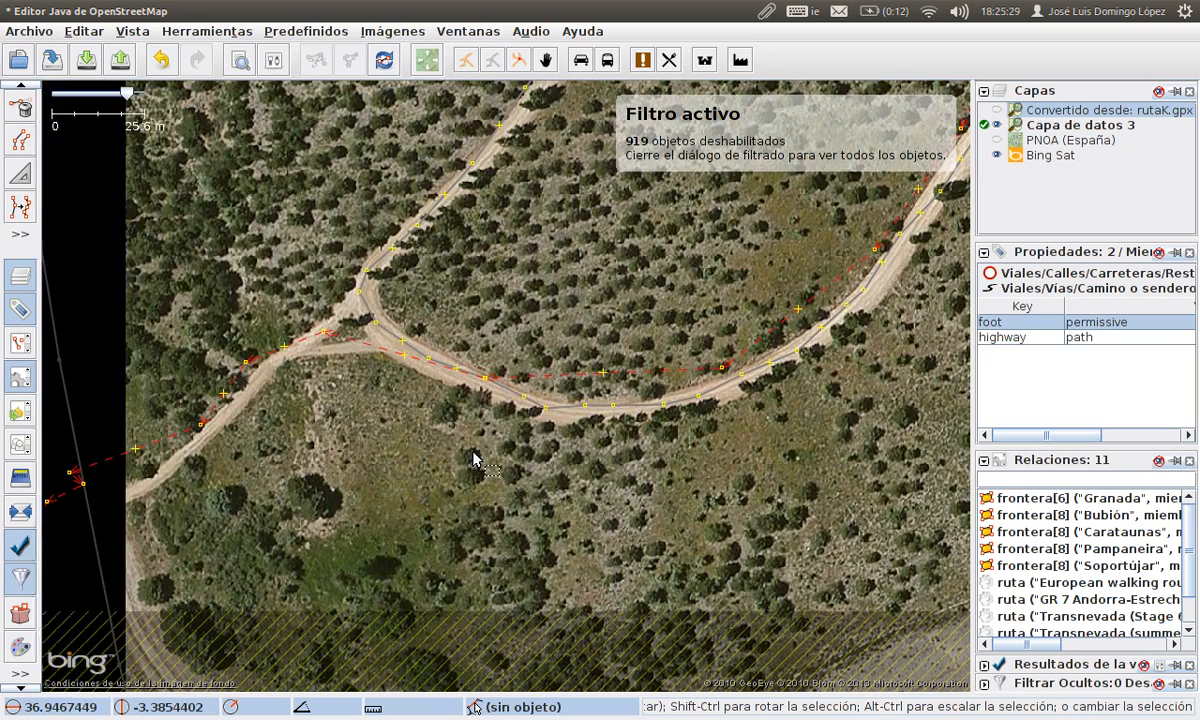
left_click_drag(266, 447, 494, 410)
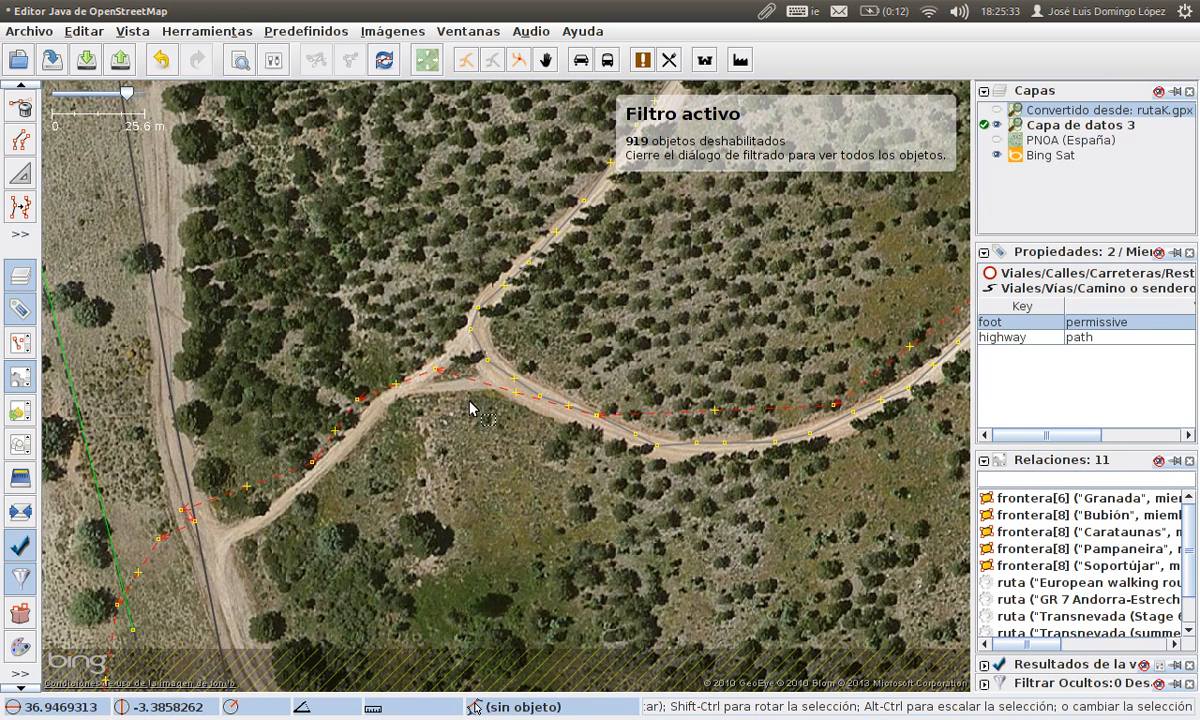
scroll(466, 362, "up", 1)
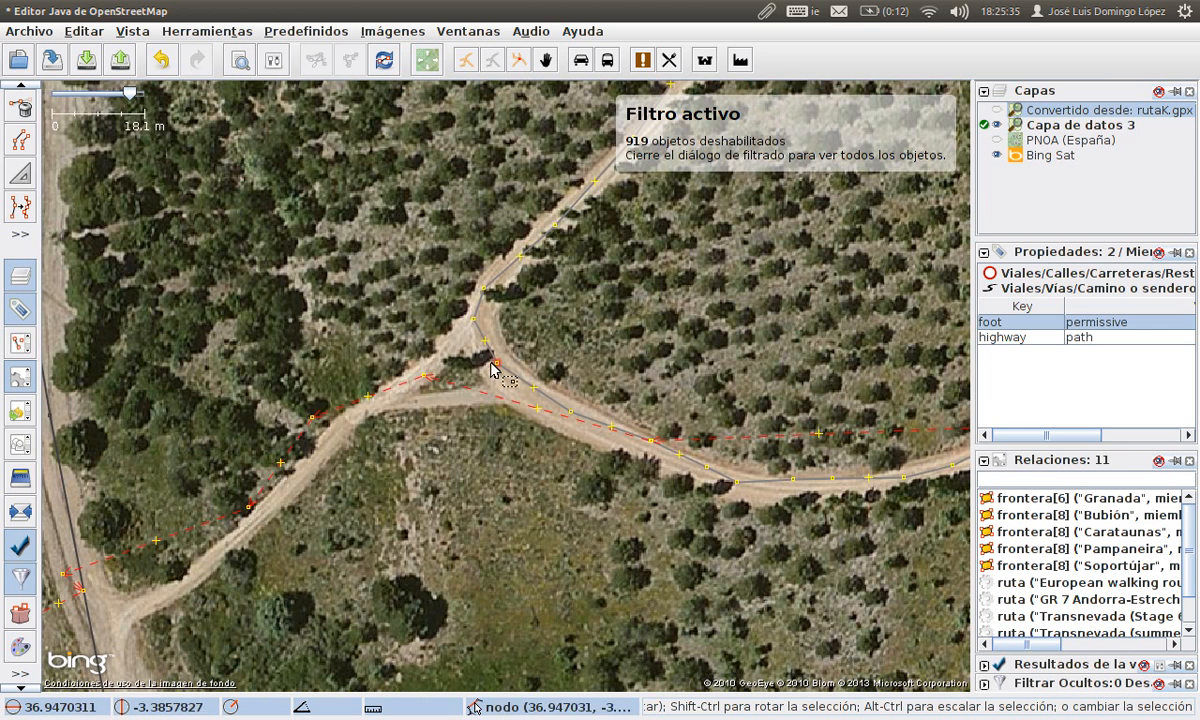
Split the path at its node by the southwestern fork and at its northern node where it reaches the track
left_click(493, 360)
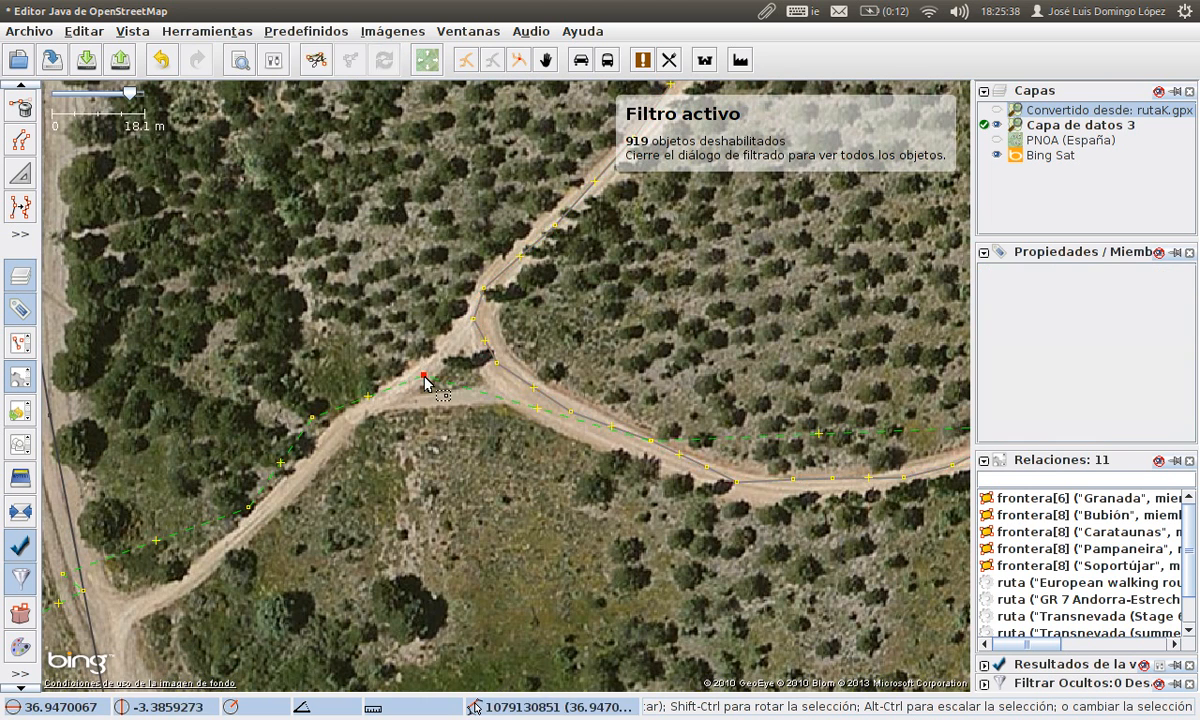
left_click(479, 400)
scroll(506, 434, "down", 2)
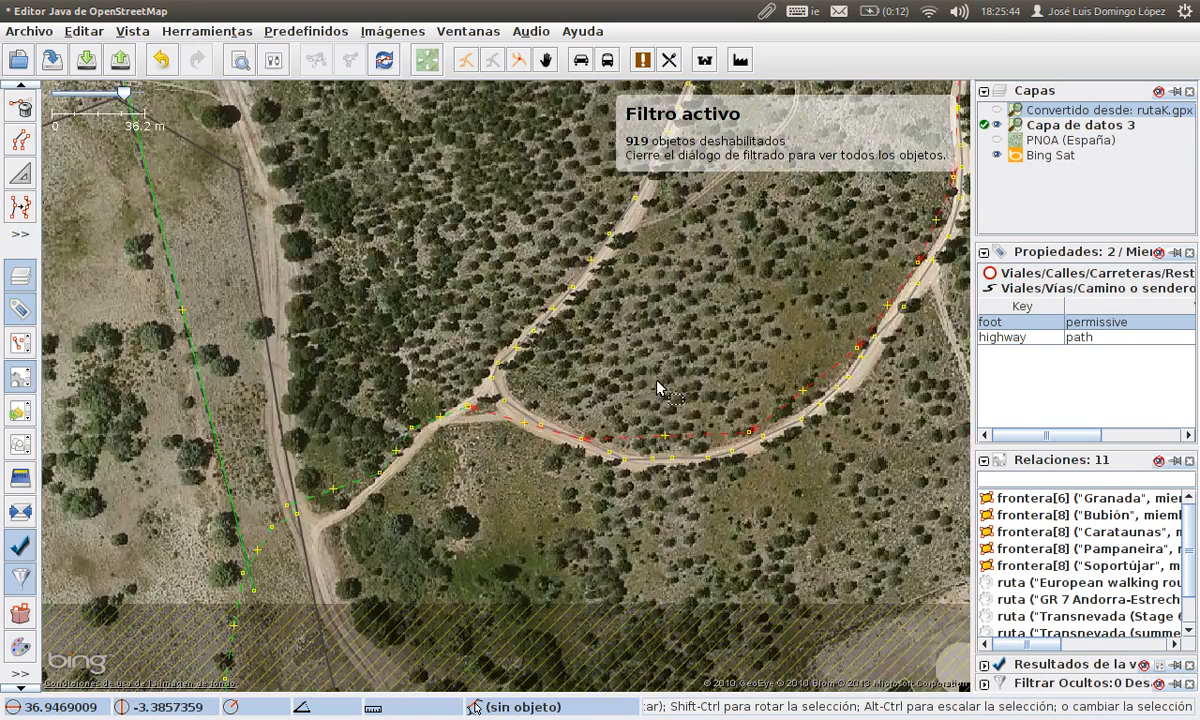
scroll(657, 387, "down", 3)
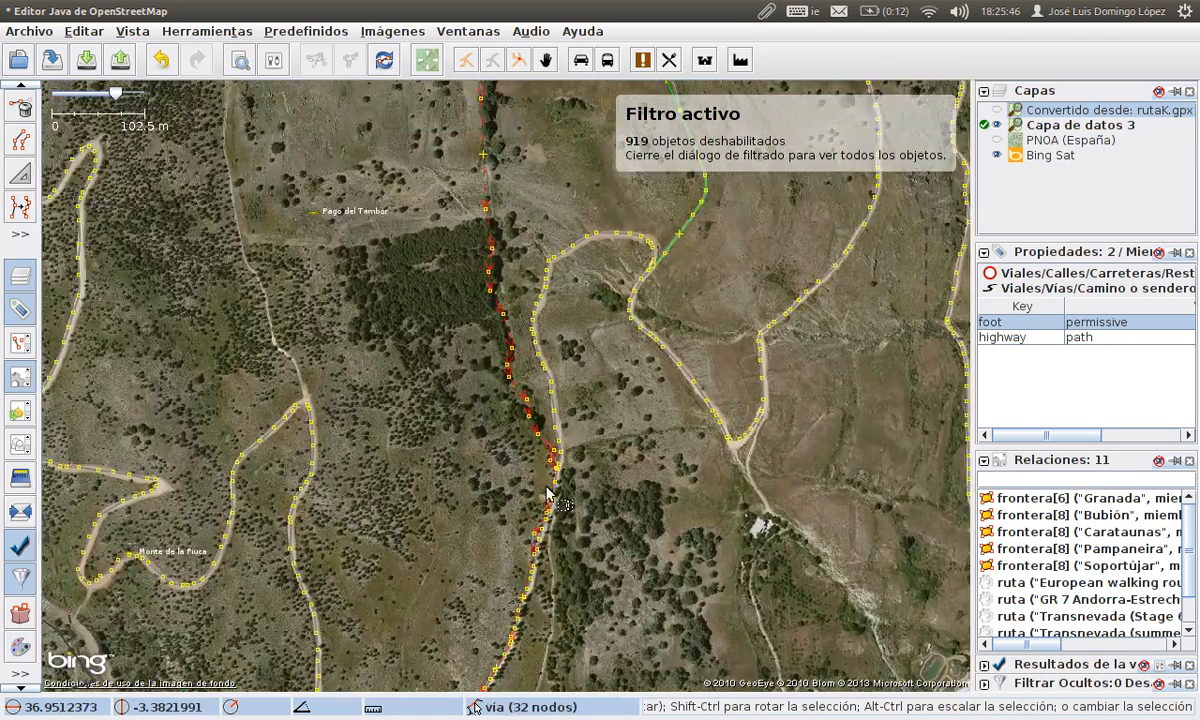
scroll(548, 490, "up", 7)
left_click(587, 396)
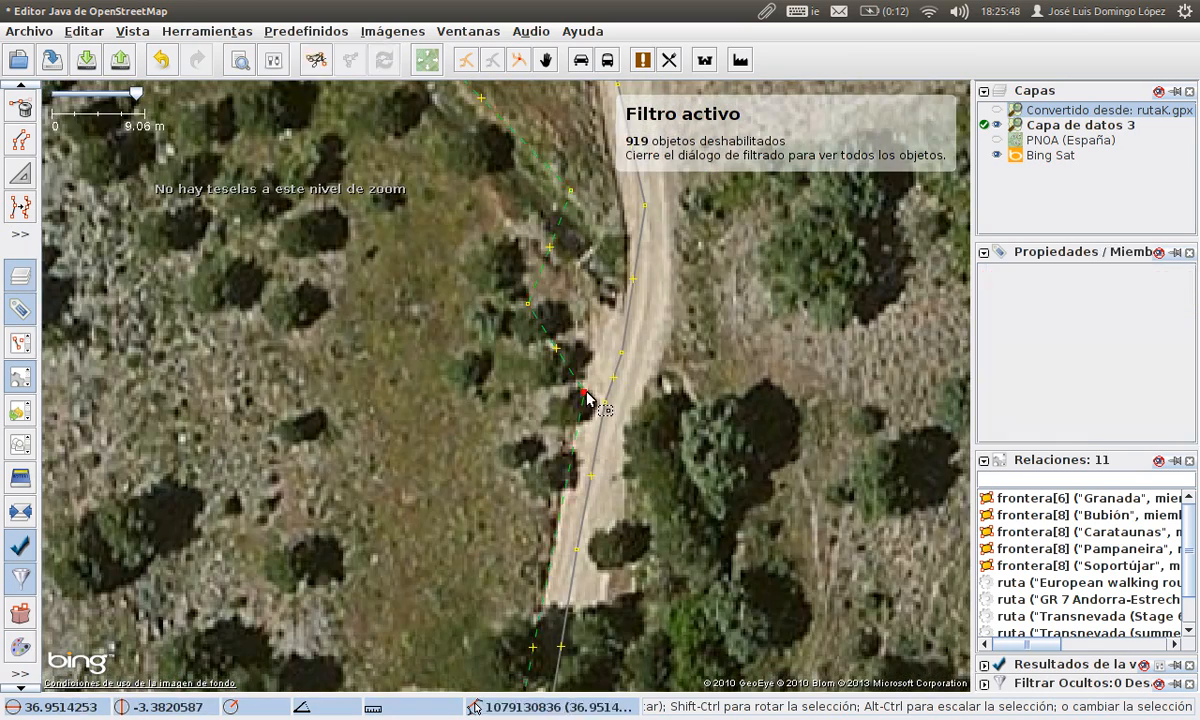
key("p")
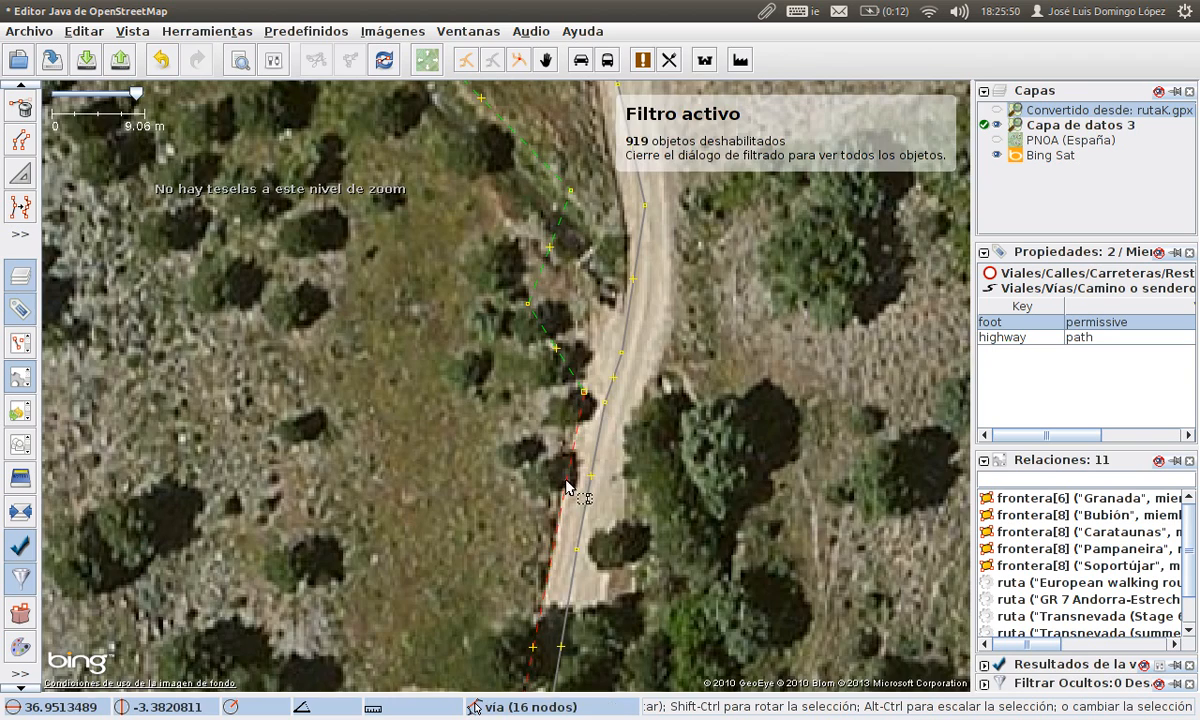
Delete the path section duplicating the track between the two splits and join the northern path's loose end to the track, adjusting its neighbouring node
scroll(566, 487, "down", 6)
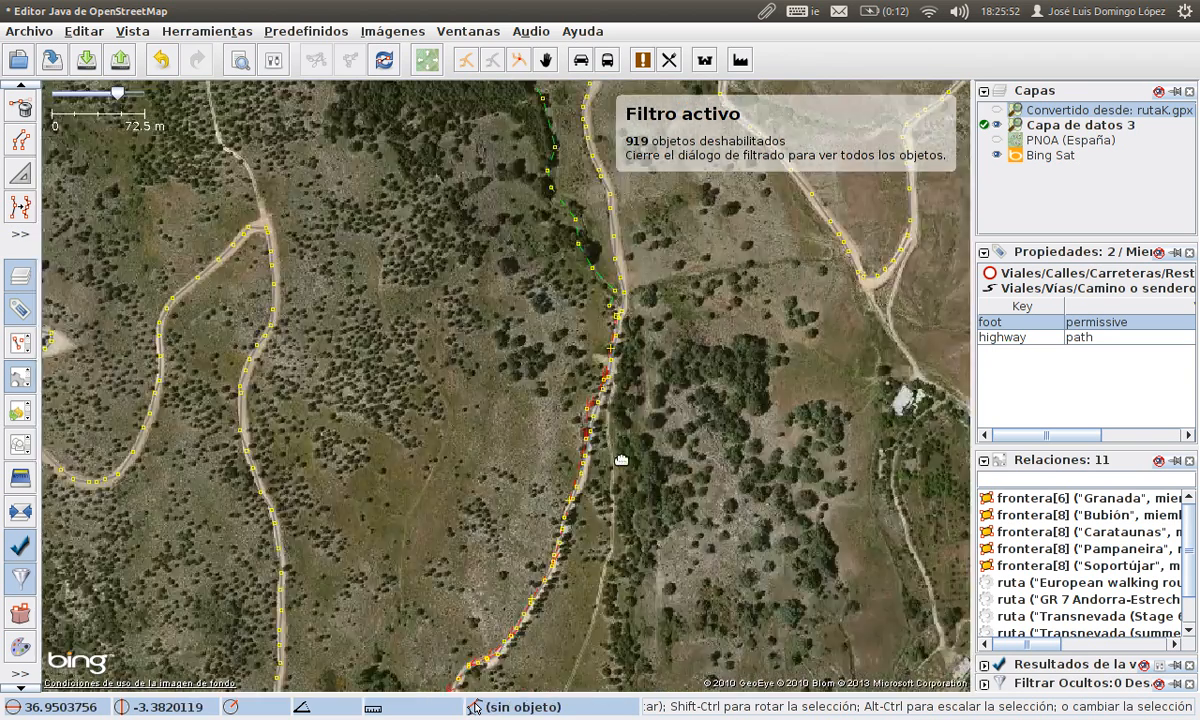
left_click_drag(621, 460, 625, 257)
left_click_drag(536, 503, 620, 222)
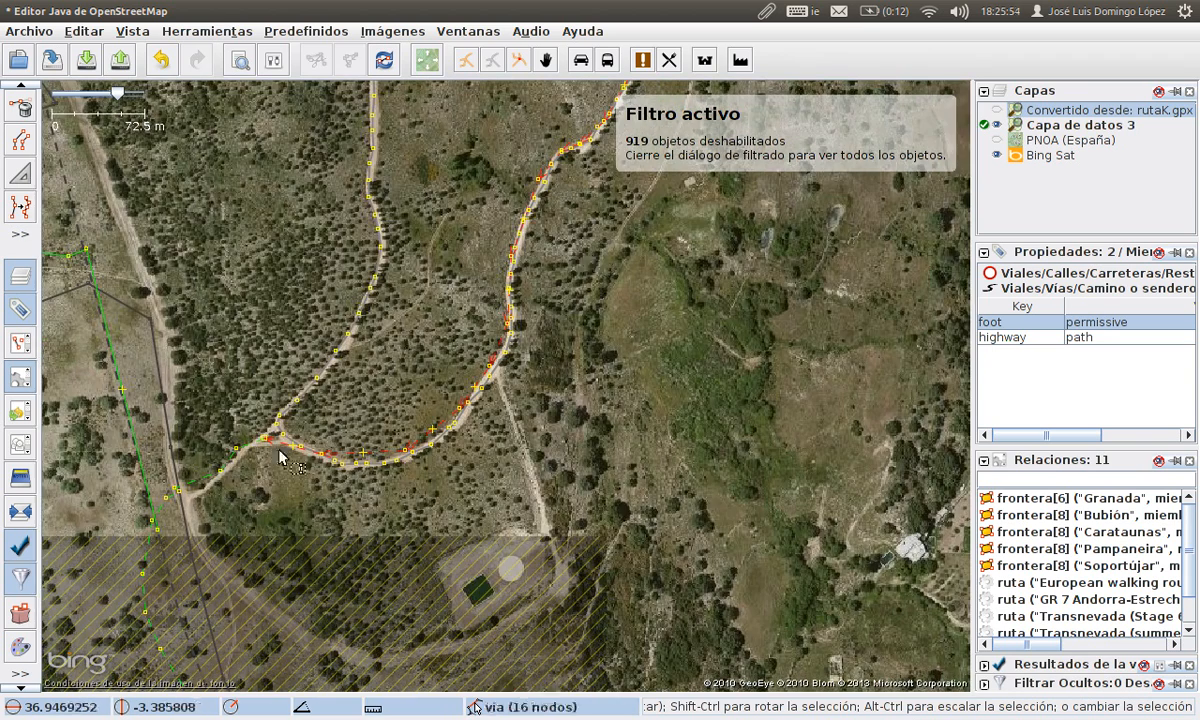
scroll(592, 300, "up", 5)
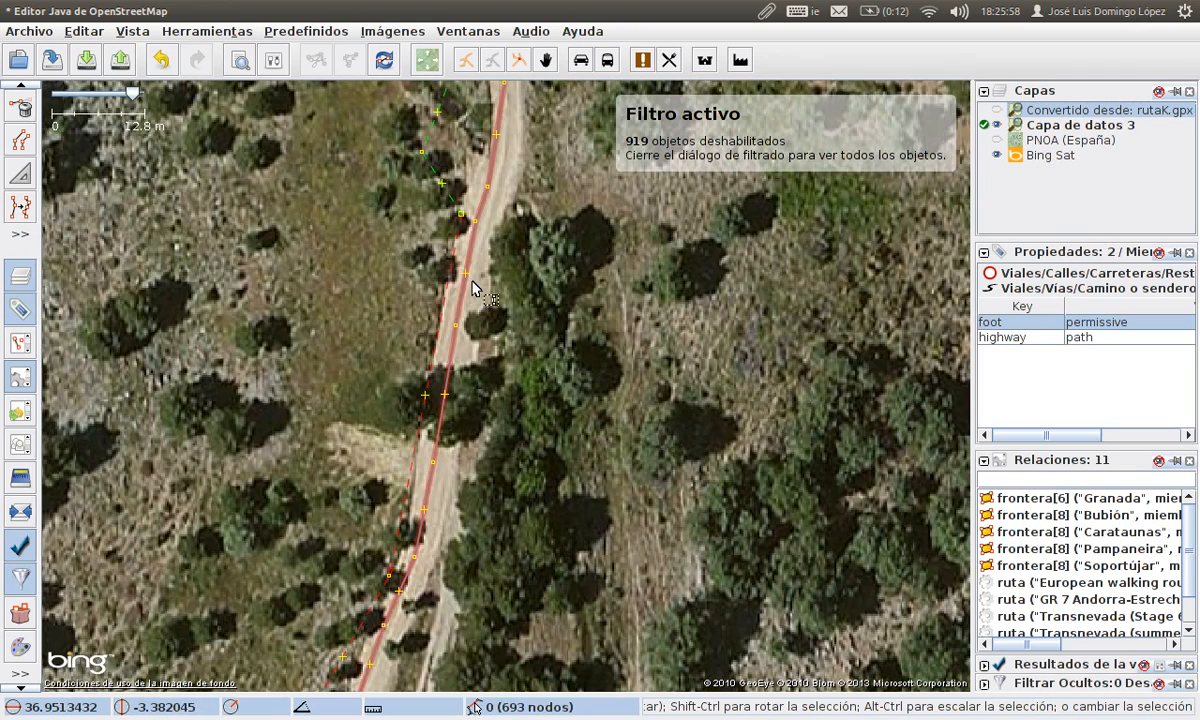
left_click(474, 287)
left_click_drag(461, 214, 488, 186)
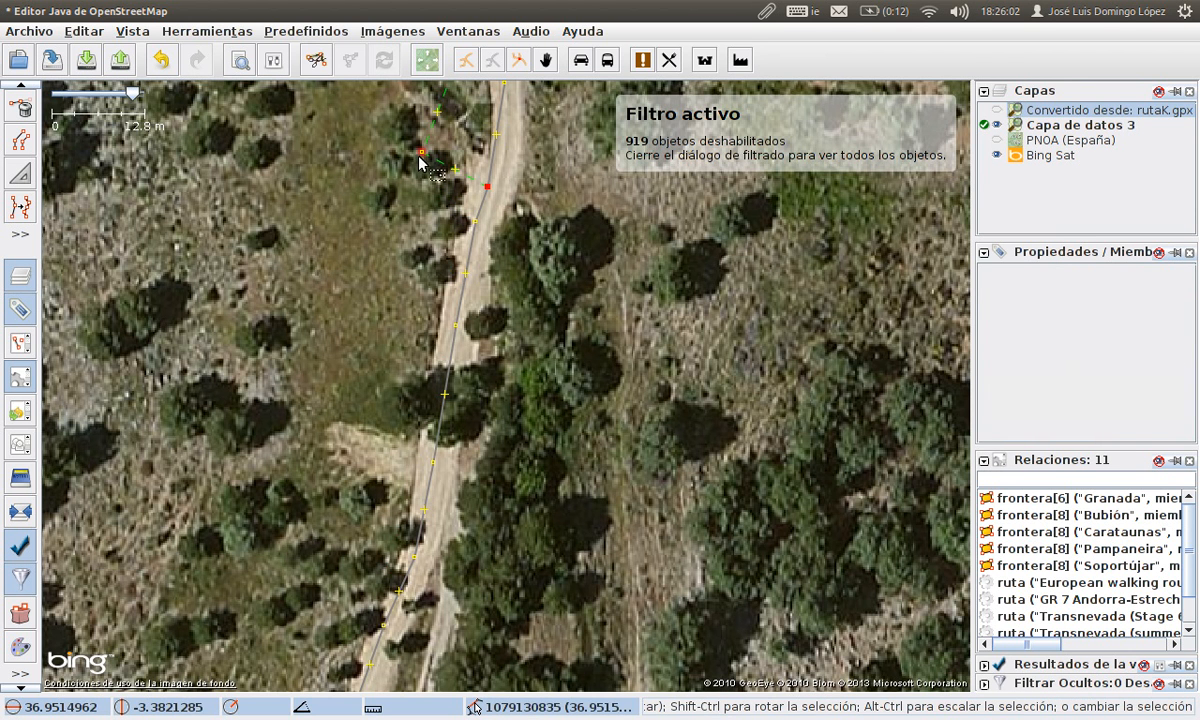
left_click(470, 160)
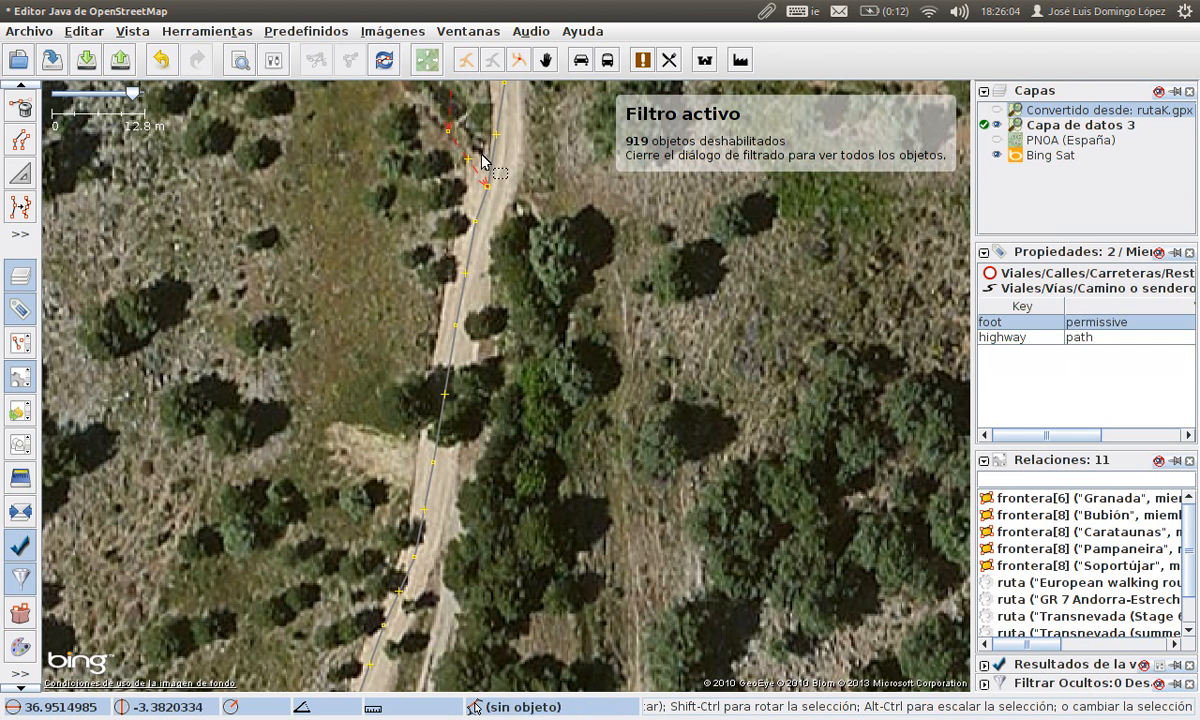
Join the loose end of the southwestern path section to the track's node at the fork
scroll(540, 250, "down", 3)
scroll(532, 443, "down", 2)
left_click_drag(538, 510, 712, 170)
left_click_drag(447, 552, 612, 137)
left_click_drag(334, 457, 371, 427)
scroll(360, 400, "up", 4)
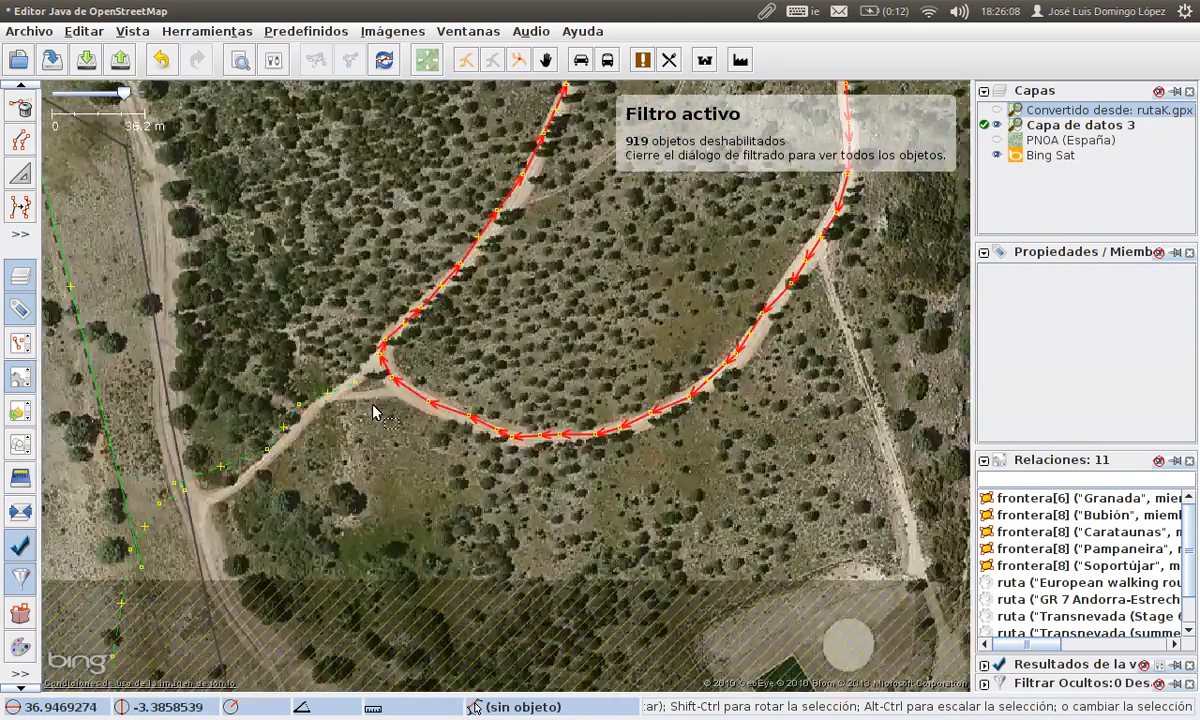
left_click_drag(344, 357, 466, 375)
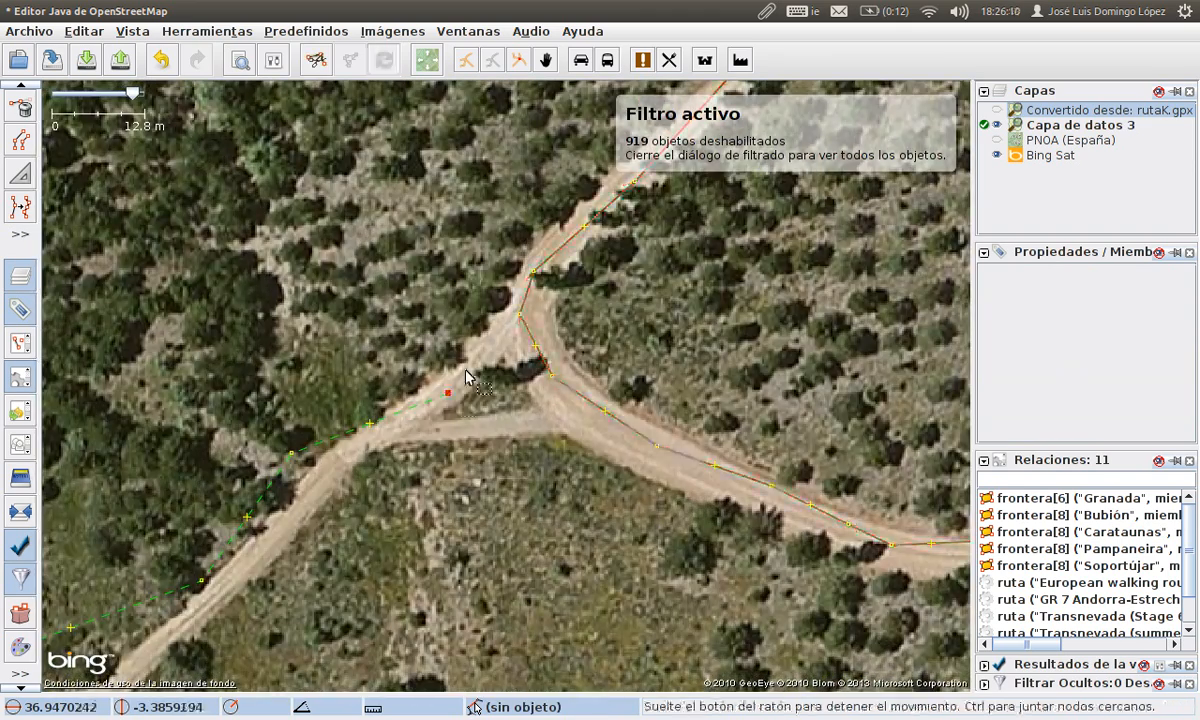
left_click_drag(522, 315, 520, 315)
Add and move nodes on the path just southwest of the fork so it follows the dirt road
left_click(460, 355)
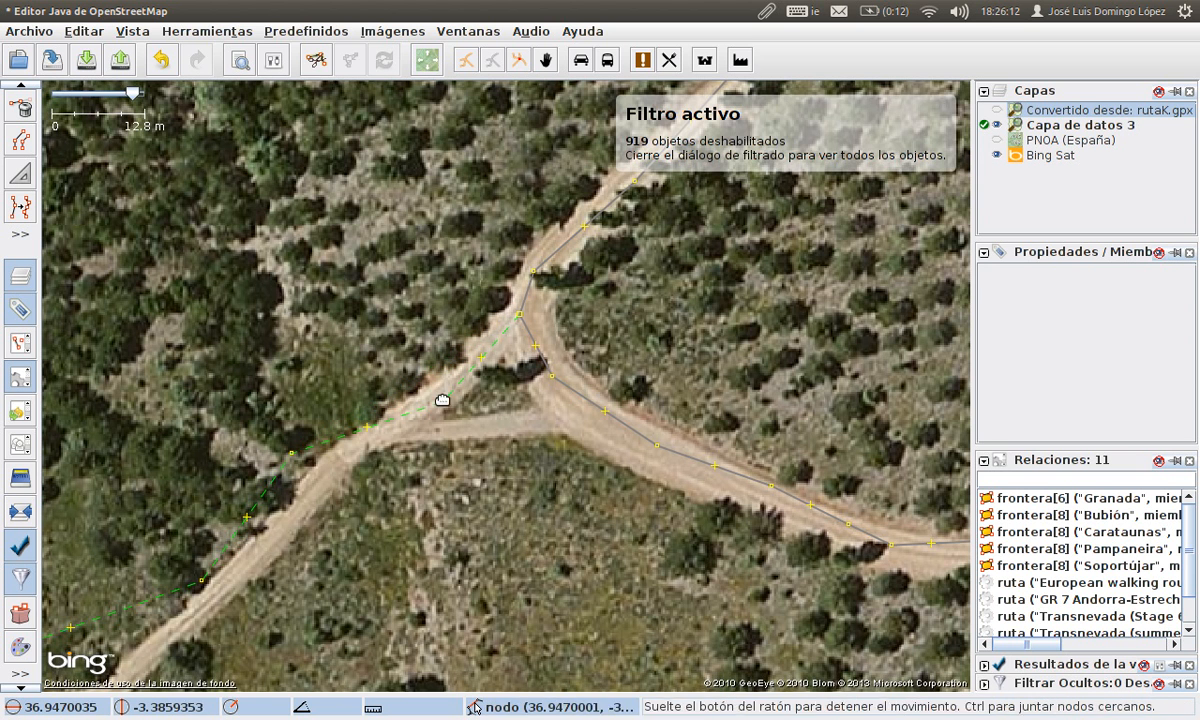
left_click_drag(335, 457, 339, 454)
left_click(362, 442)
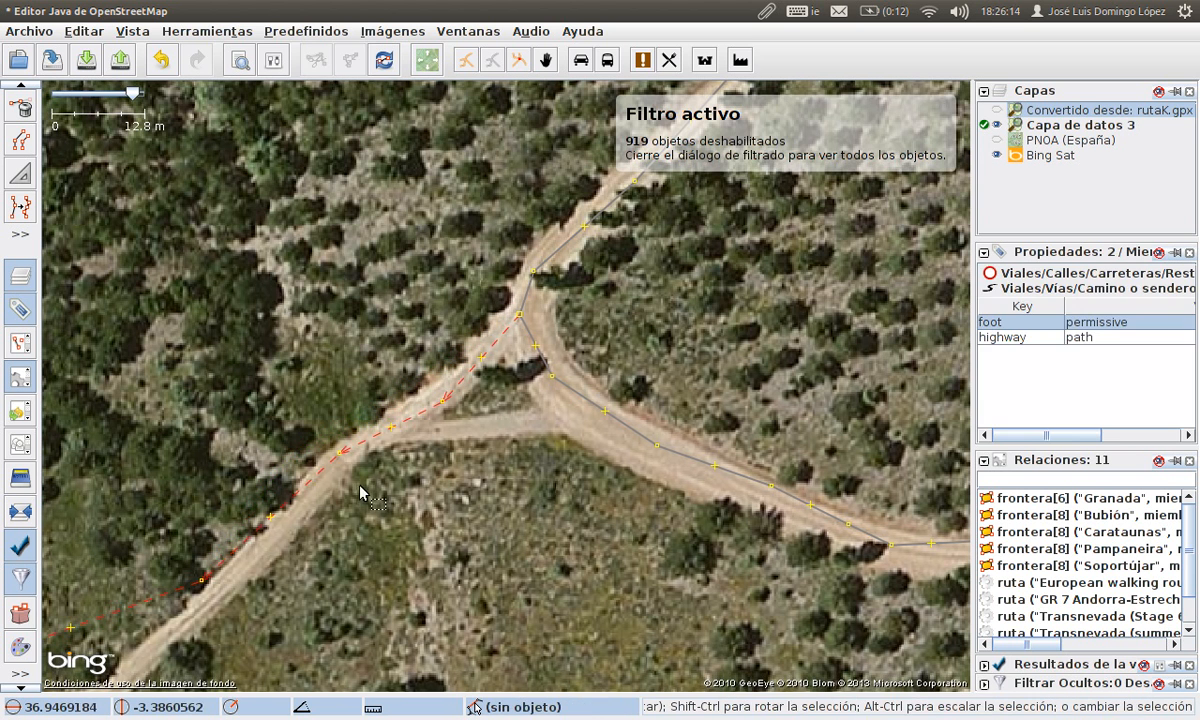
Follow the track from the fork north and west to its hairpin bend, checking its alignment with the imagery
left_click_drag(400, 541, 779, 344)
left_click_drag(765, 120, 537, 444)
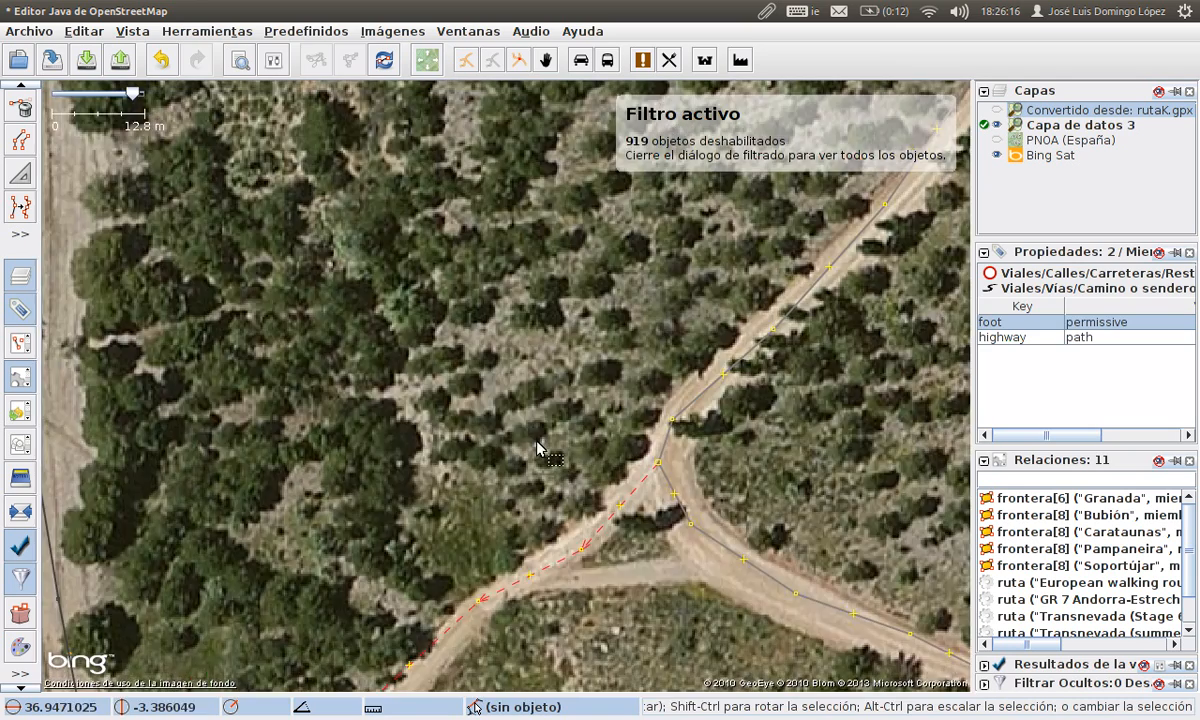
left_click_drag(637, 316, 558, 71)
scroll(200, 358, "down", 2)
left_click_drag(368, 236, 378, 466)
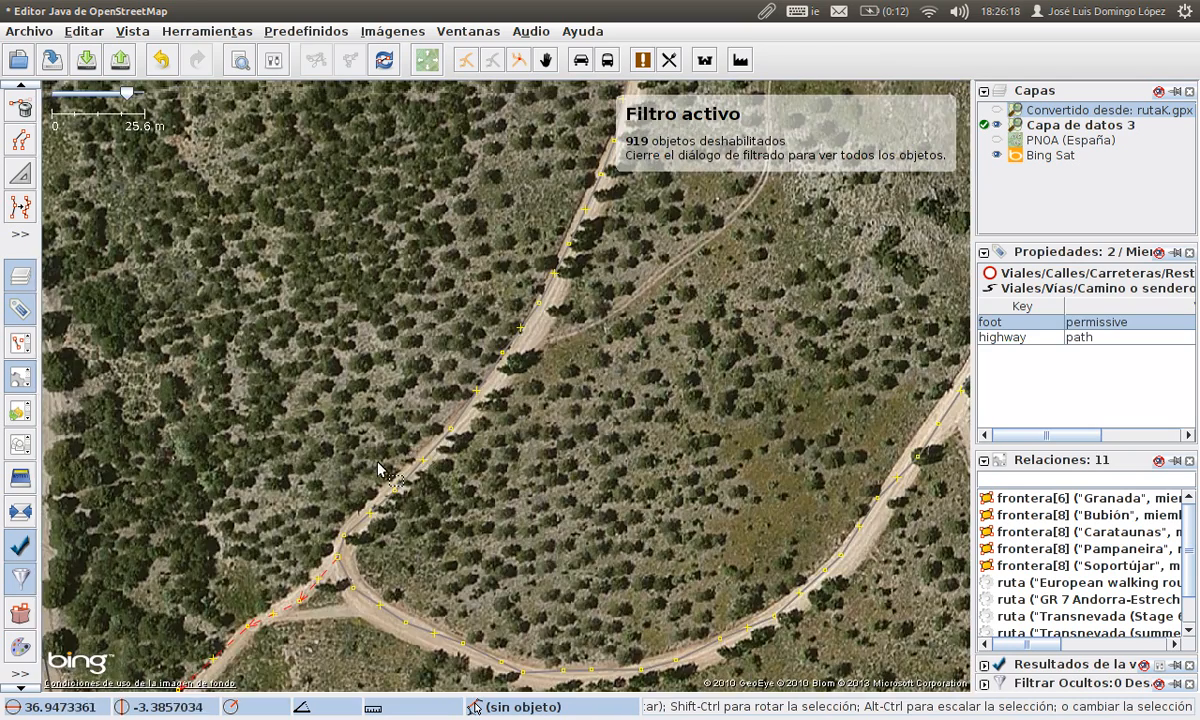
left_click(436, 440)
left_click_drag(516, 133, 347, 560)
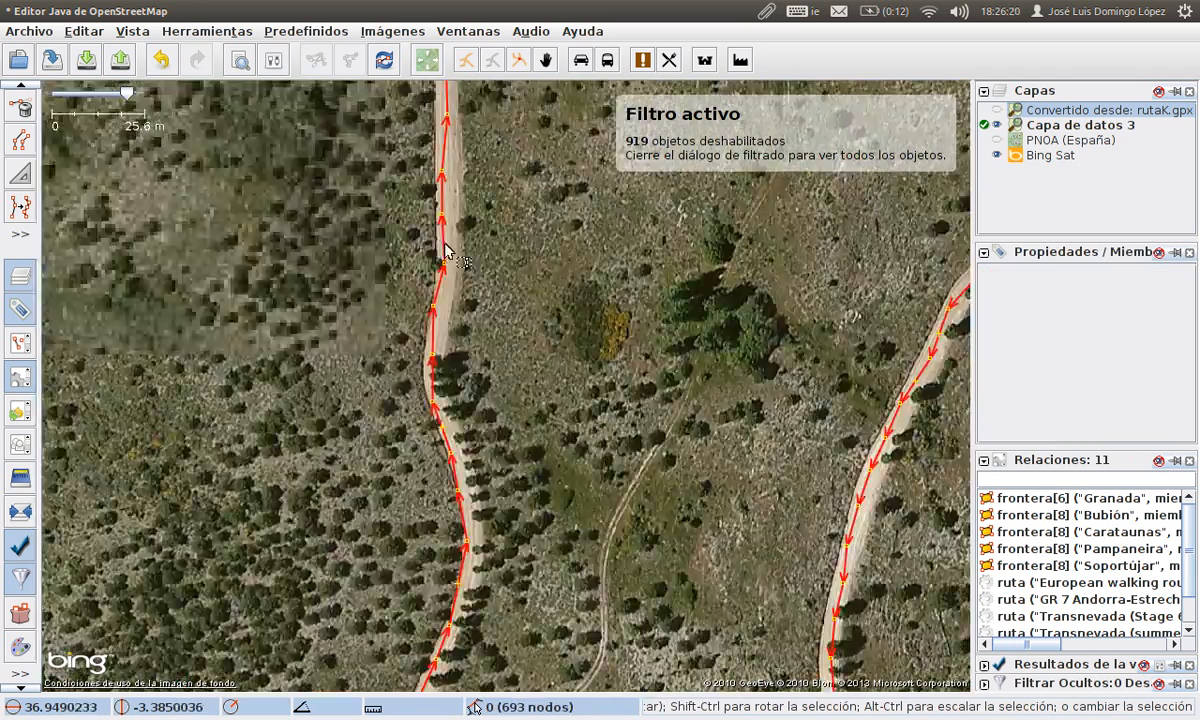
left_click_drag(455, 130, 480, 400)
left_click_drag(497, 184, 600, 367)
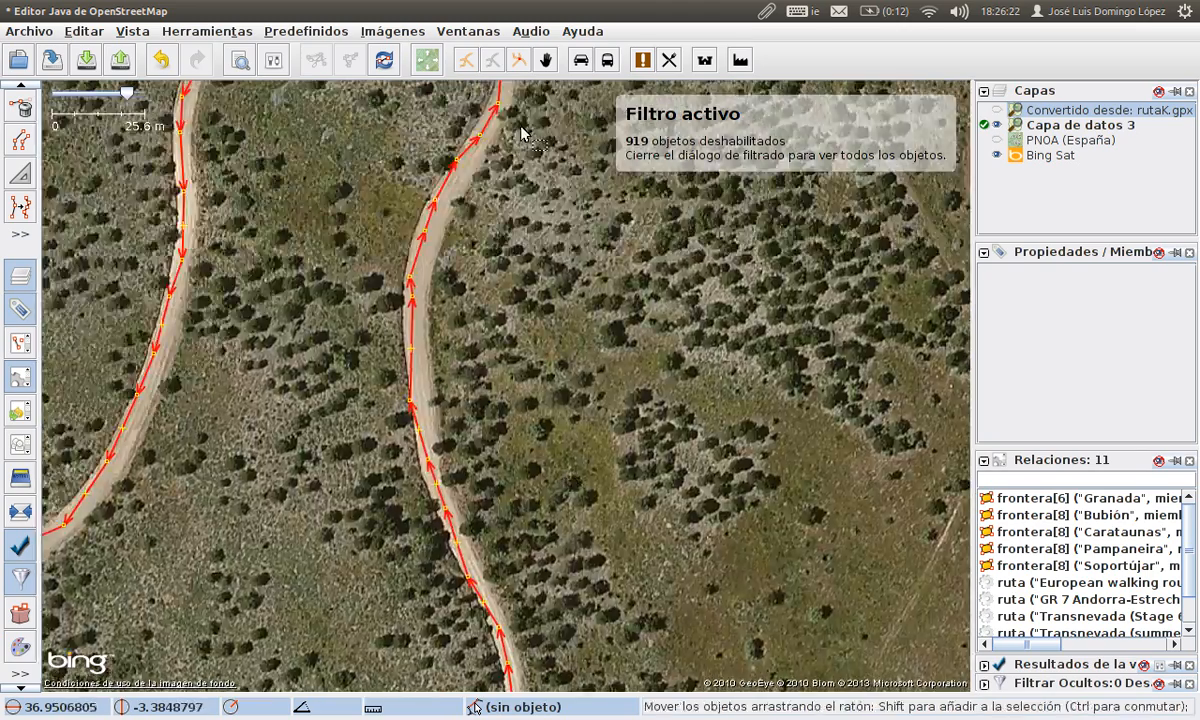
left_click_drag(520, 124, 447, 516)
left_click_drag(328, 598, 587, 179)
left_click_drag(332, 460, 596, 405)
left_click_drag(299, 411, 735, 520)
left_click_drag(672, 360, 560, 688)
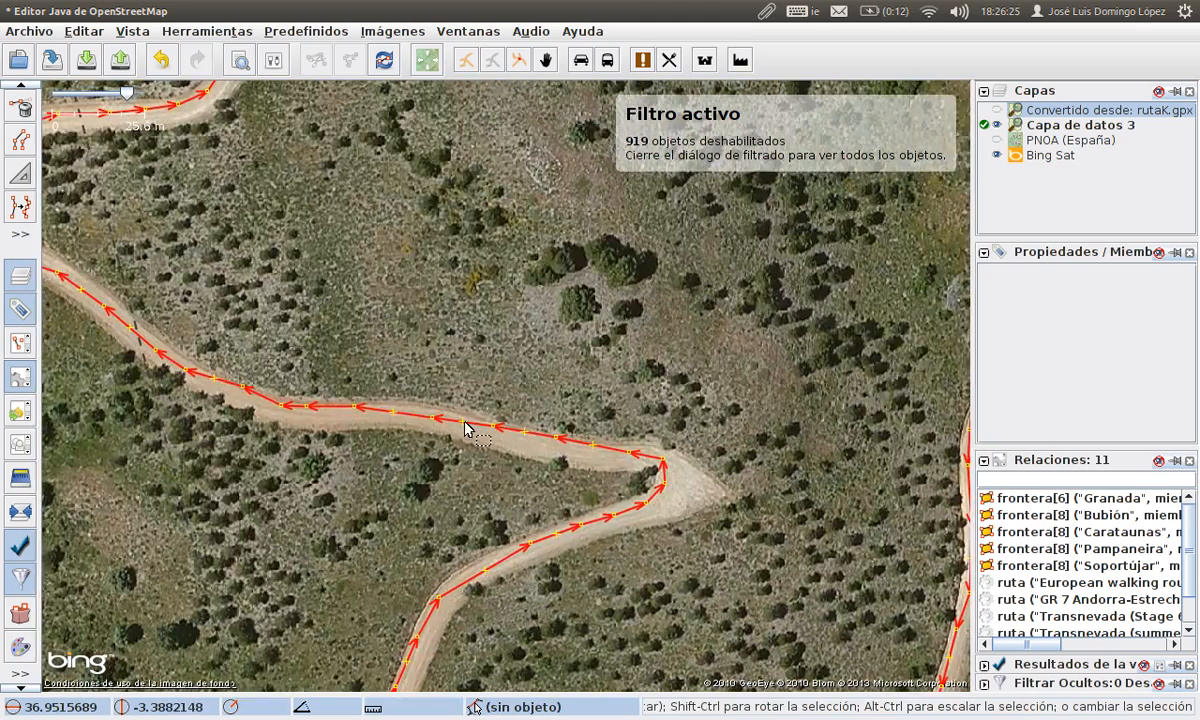
left_click_drag(225, 410, 616, 584)
left_click_drag(598, 415, 568, 688)
left_click_drag(380, 604, 517, 324)
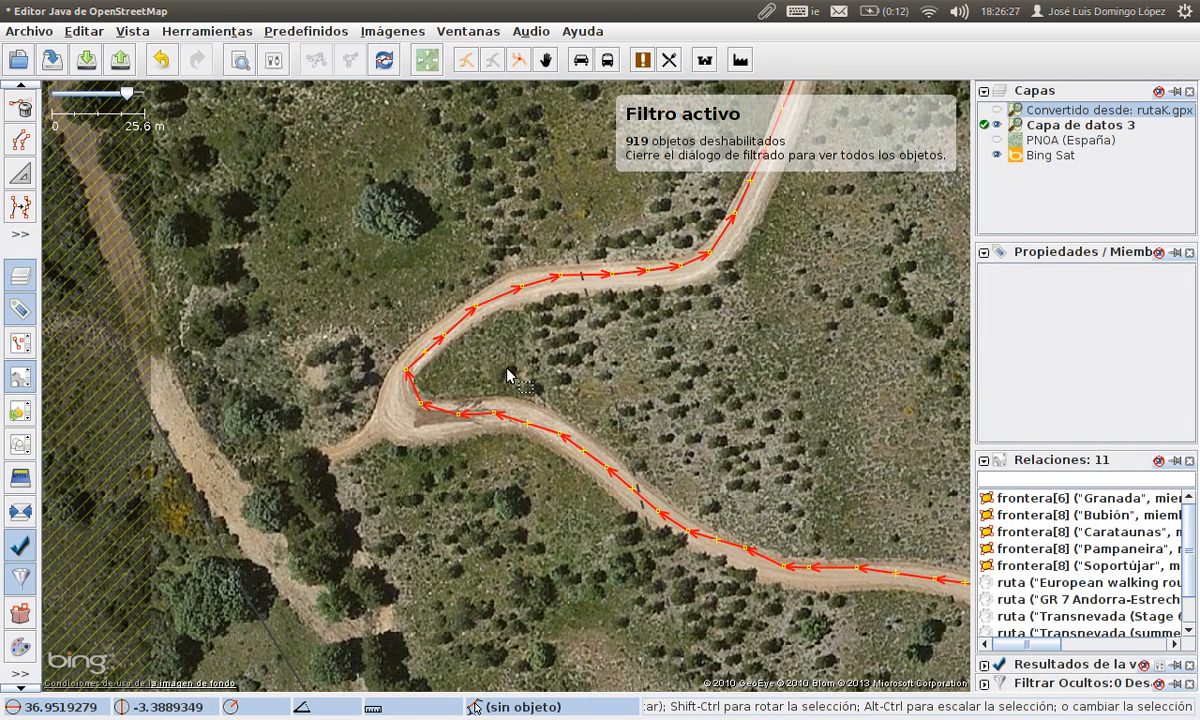
Insert nodes on the track's western hairpin bend to round the curve along the road
left_click_drag(424, 405, 388, 367)
scroll(410, 415, "up", 2)
left_click_drag(535, 268, 417, 503)
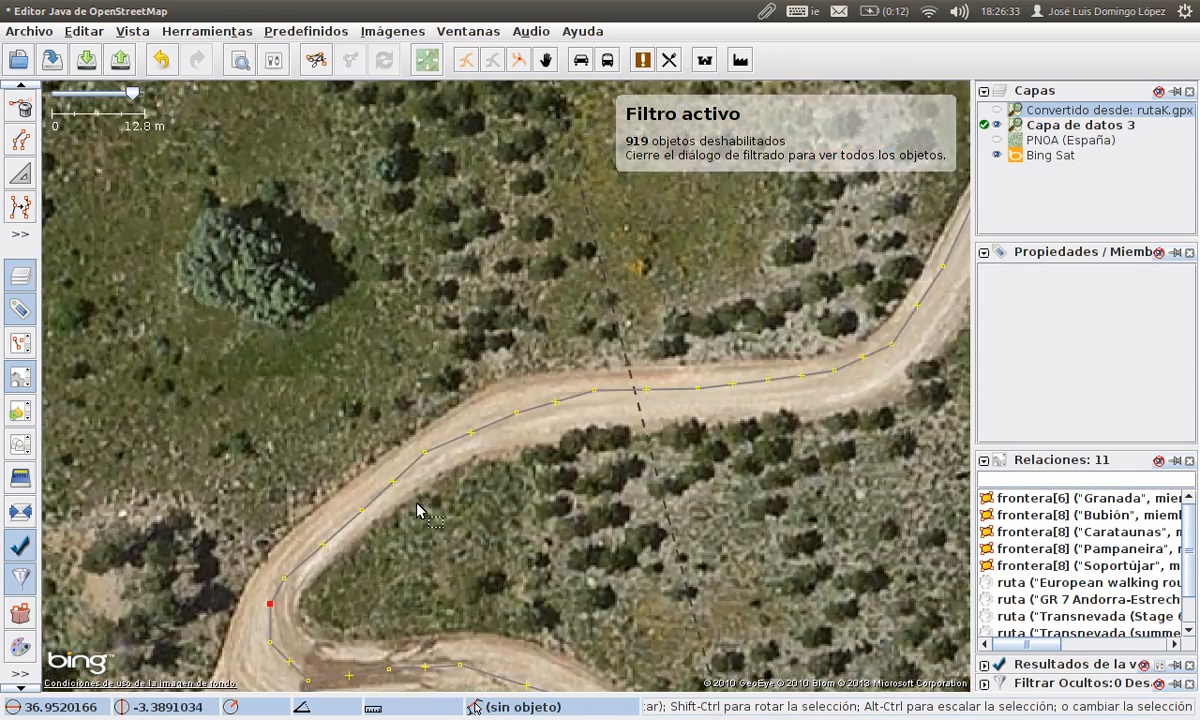
Follow the track north from the hairpin to the stretch by La Laguna, comparing it with the imagery
scroll(417, 510, "down", 1)
scroll(650, 400, "down", 1)
left_click(763, 321)
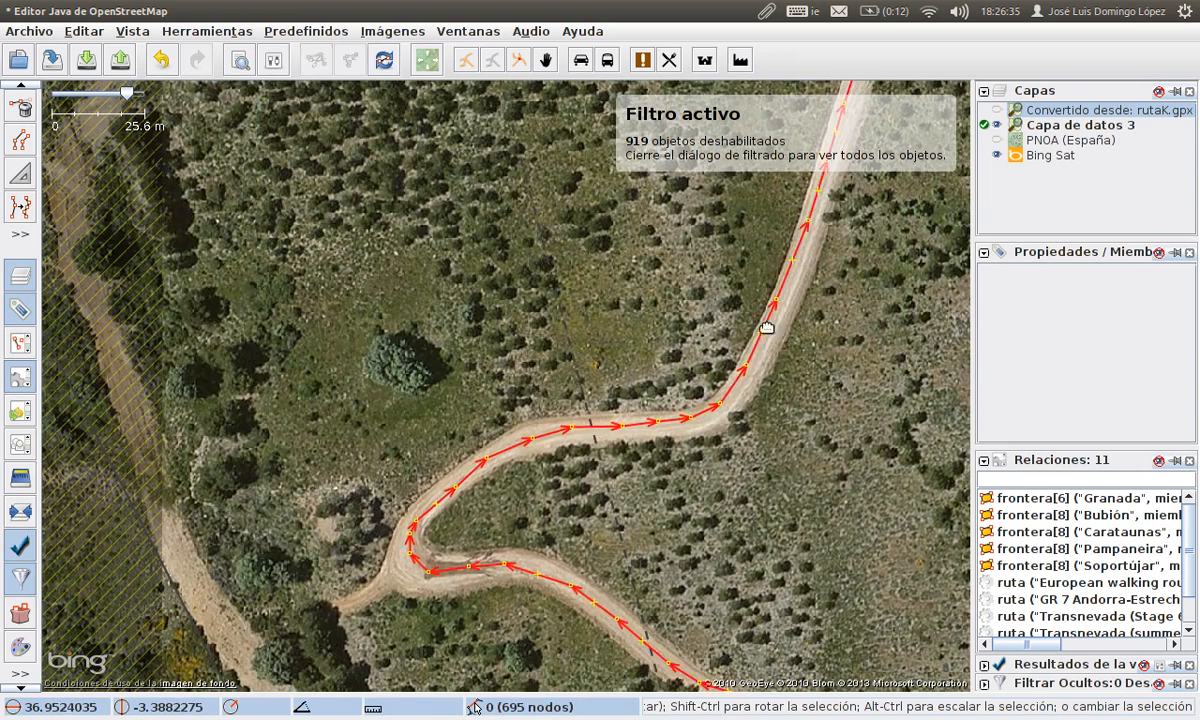
left_click_drag(763, 321, 571, 563)
scroll(614, 295, "down", 1)
left_click_drag(606, 291, 581, 467)
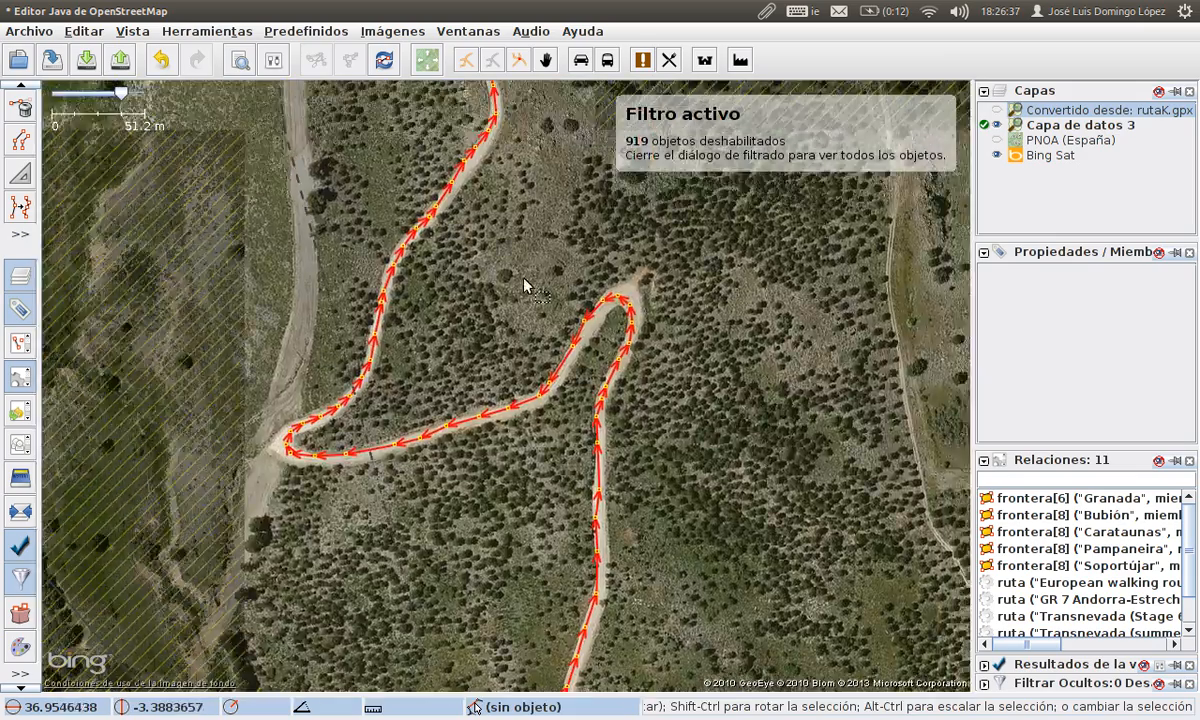
left_click_drag(525, 287, 466, 565)
left_click_drag(456, 404, 613, 671)
left_click_drag(337, 364, 378, 563)
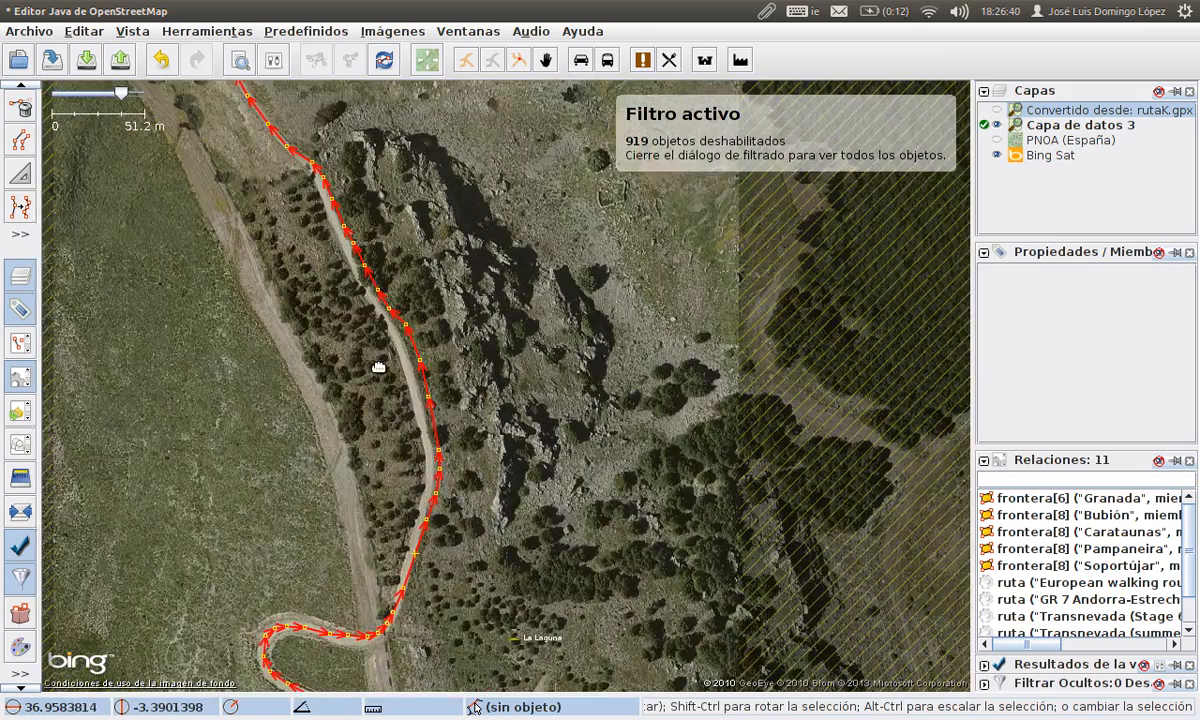
left_click_drag(383, 356, 422, 421)
Select the group of track nodes lying east of the road north of La Laguna and move them onto the road
scroll(395, 388, "up", 1)
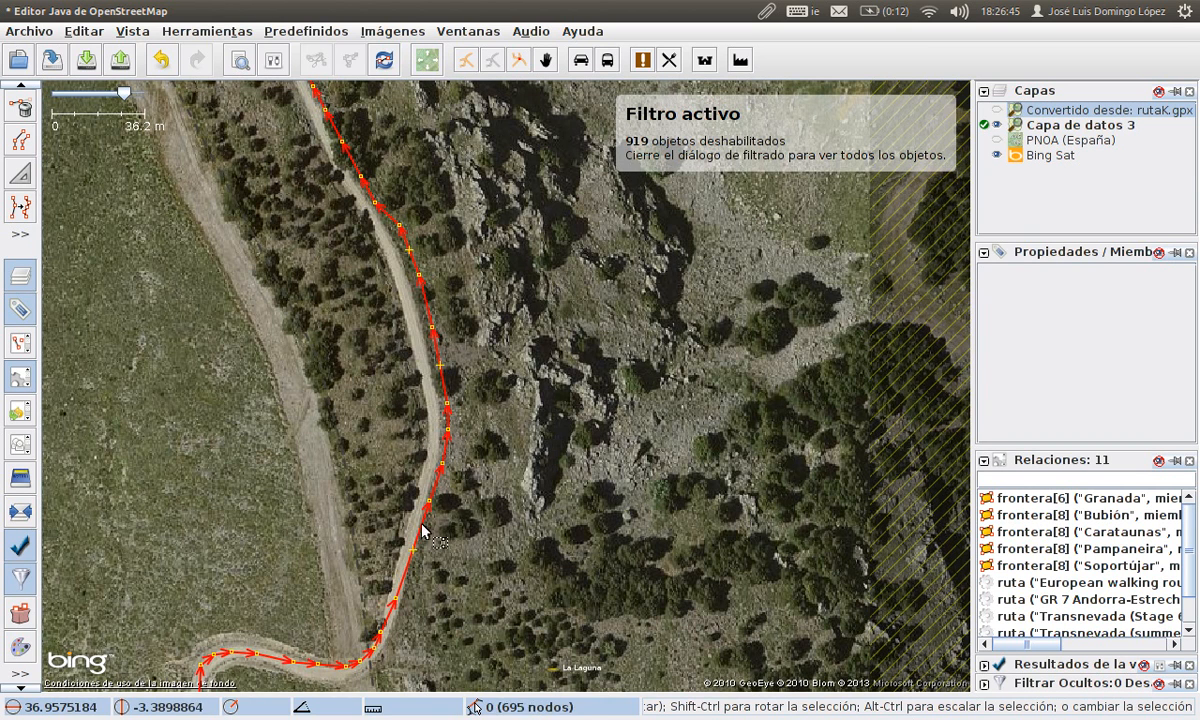
left_click(329, 143)
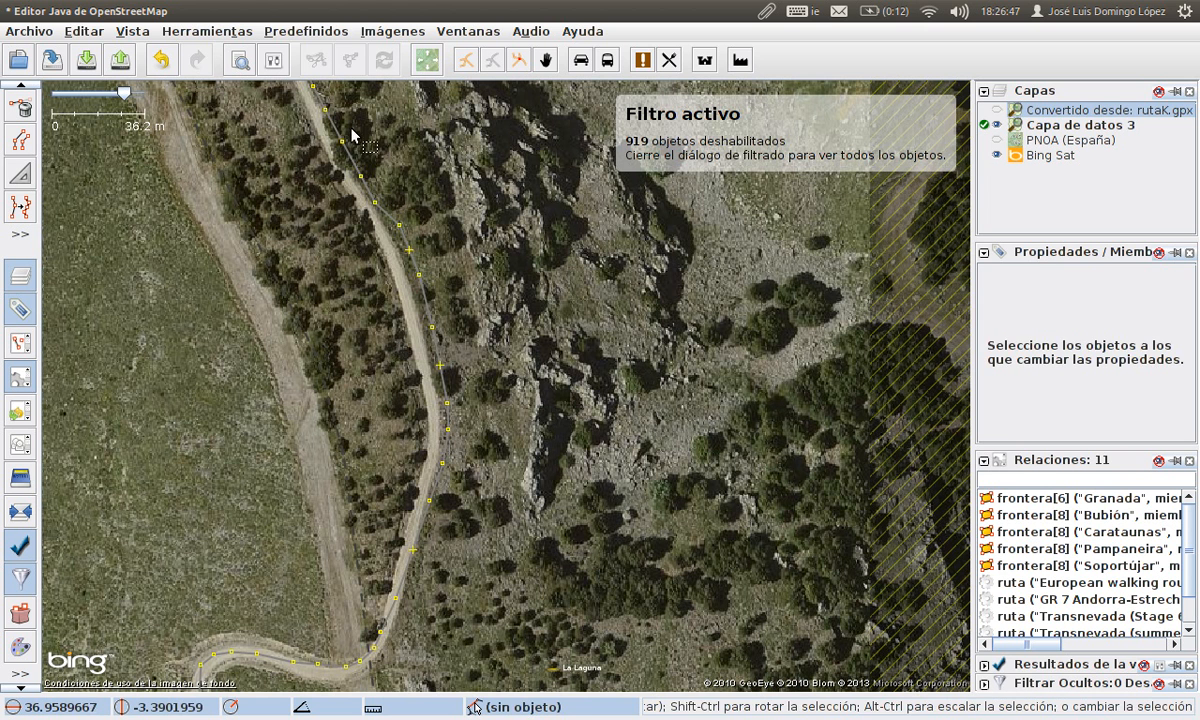
left_click_drag(352, 130, 476, 566)
left_click_drag(447, 435, 436, 430)
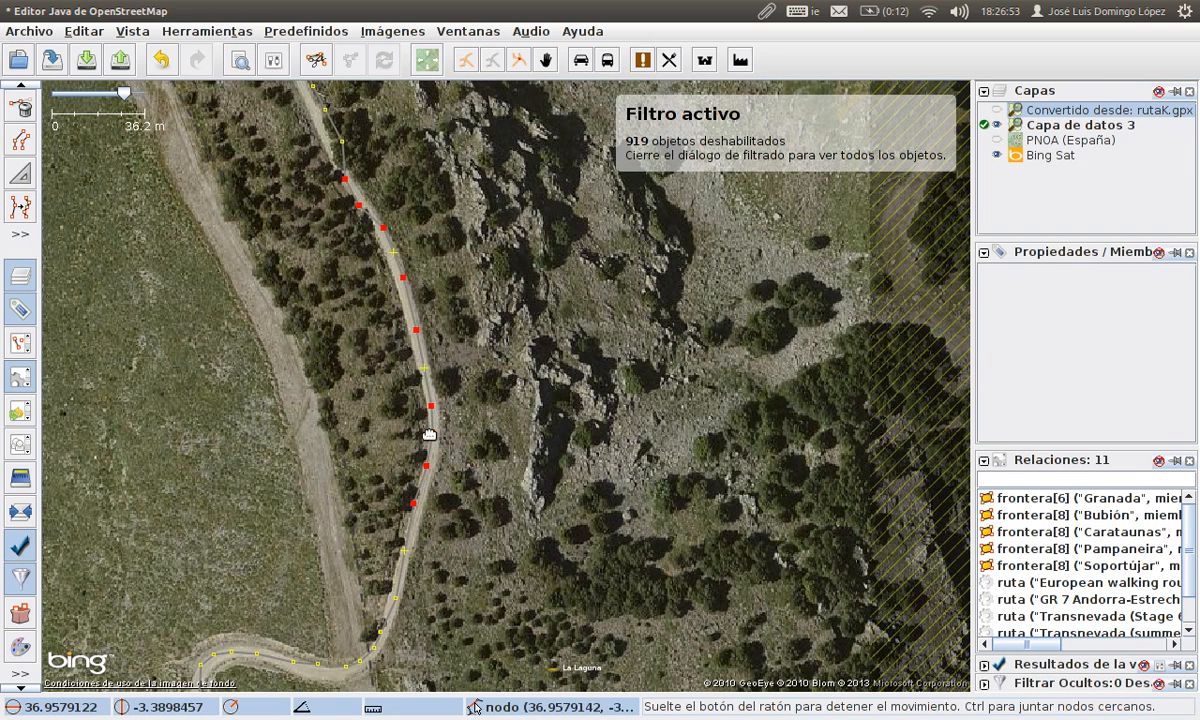
Settle the moved nodes on the road north of La Laguna and fine-tune the track slightly further north
left_click_drag(433, 435, 434, 434)
left_click_drag(339, 322, 361, 492)
left_click(356, 447)
left_click_drag(407, 402, 407, 410)
Select the track way and follow it north past Peña Gallego towards Tajo de Lagunillas, comparing it with the imagery
mouse_move(284, 334)
left_mouse_down()
mouse_move(382, 549)
mouse_move(458, 525)
mouse_move(478, 585)
left_mouse_up()
mouse_move(411, 350)
left_mouse_down()
mouse_move(461, 450)
mouse_move(505, 640)
left_mouse_up()
left_click_drag(390, 240, 492, 530)
left_click(458, 241)
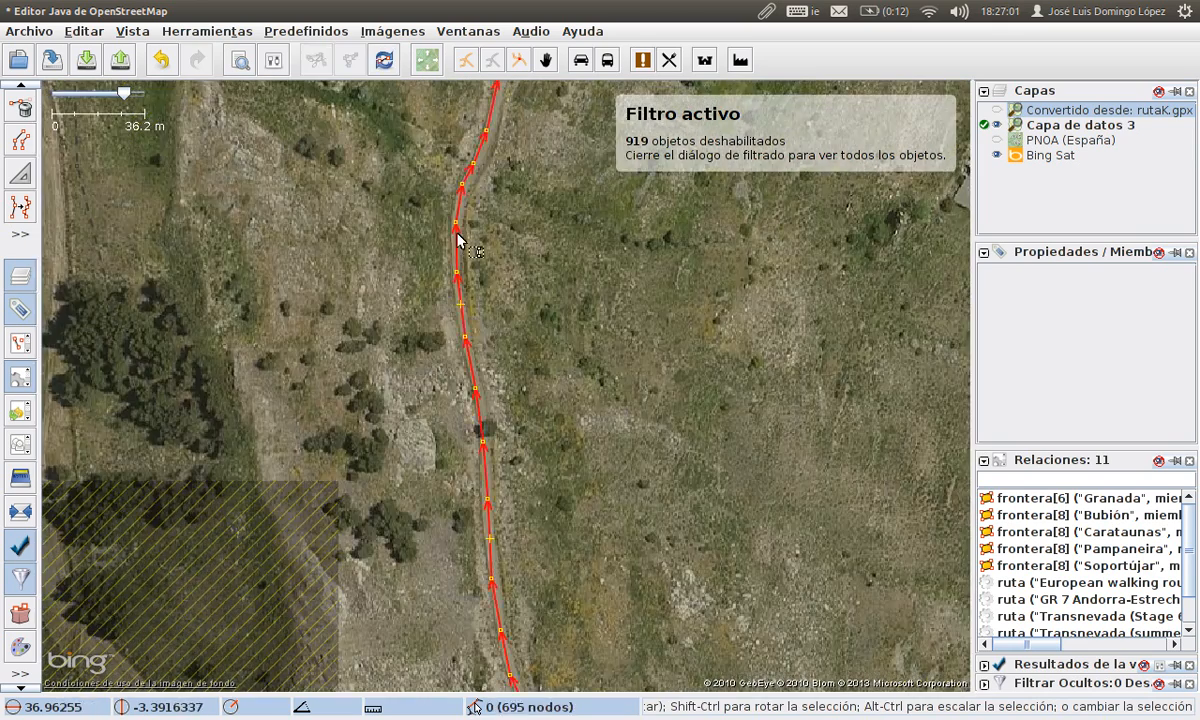
scroll(458, 241, "down", 2)
left_click_drag(508, 237, 405, 434)
mouse_move(464, 383)
left_mouse_down()
mouse_move(624, 305)
mouse_move(656, 238)
left_mouse_up()
left_click_drag(253, 514, 445, 438)
Examine the leg descending southwest from Tajo de Lagunillas to the track junction against the imagery
scroll(498, 427, "up", 3)
left_click_drag(612, 366, 530, 432)
left_click_drag(406, 383, 460, 437)
left_click_drag(213, 298, 283, 366)
left_click_drag(126, 253, 158, 300)
left_click_drag(493, 480, 483, 422)
left_click_drag(519, 332, 450, 379)
left_click(476, 366)
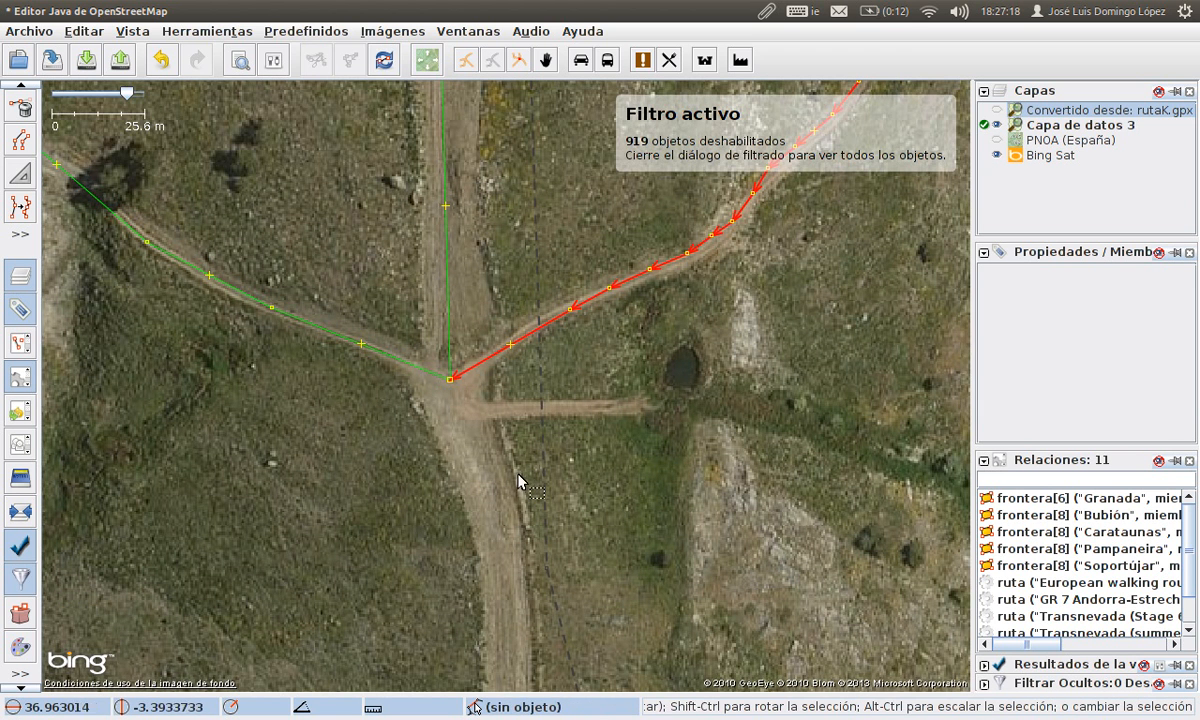
Try to move the junction node slightly southwest, undo the move and reselect the track way
left_click_drag(448, 385, 429, 407)
key("ctrl+z")
left_click(524, 342)
Tag the selected track way with highway=track
scroll(540, 370, "down", 3)
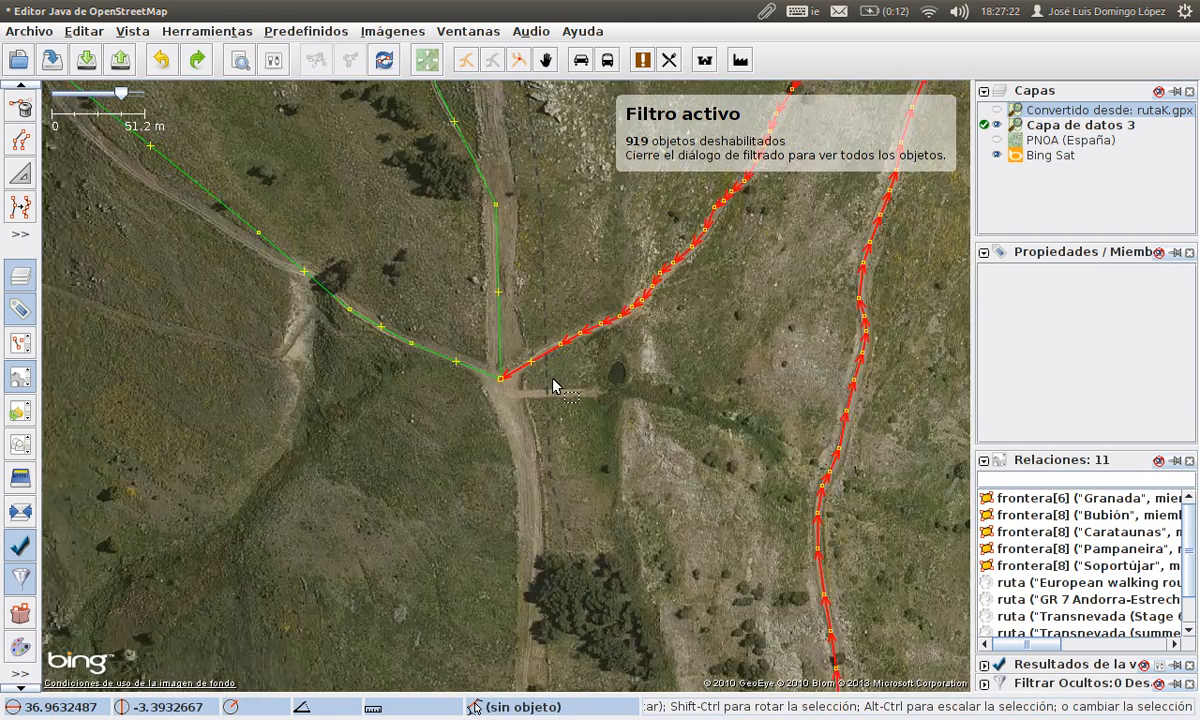
left_click_drag(651, 356, 528, 515)
left_click_drag(582, 345, 530, 498)
left_click_drag(340, 610, 325, 283)
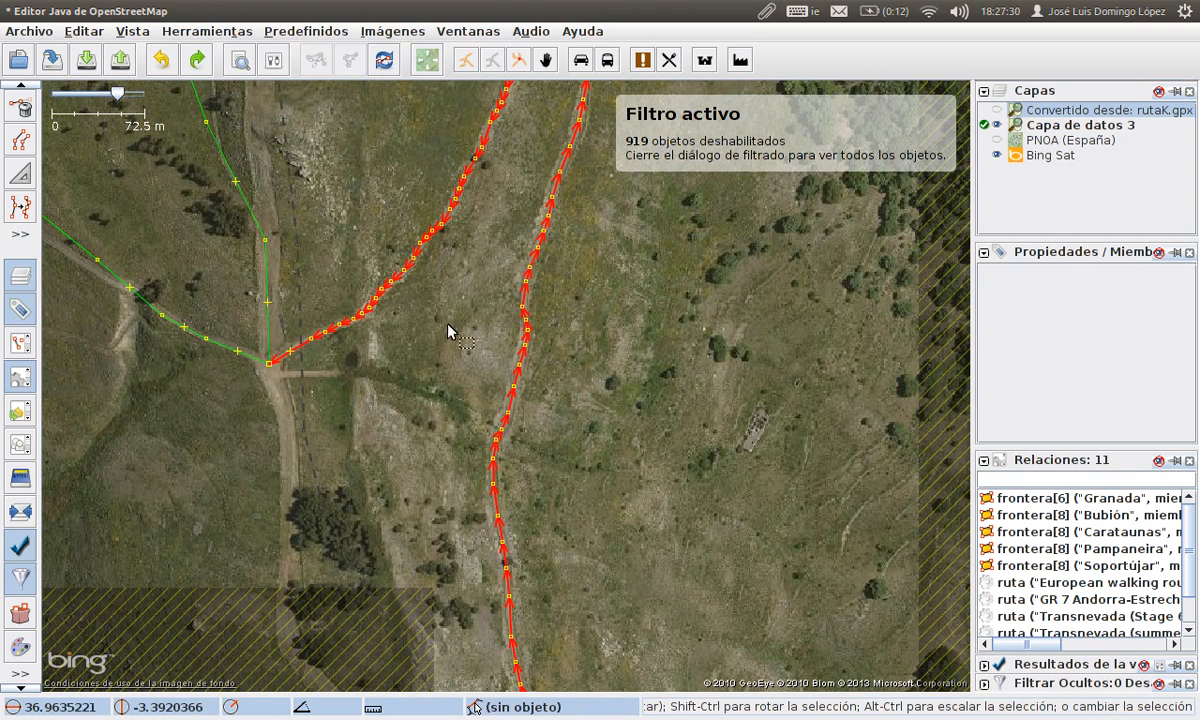
left_click_drag(681, 406, 643, 289)
scroll(638, 367, "down", 1)
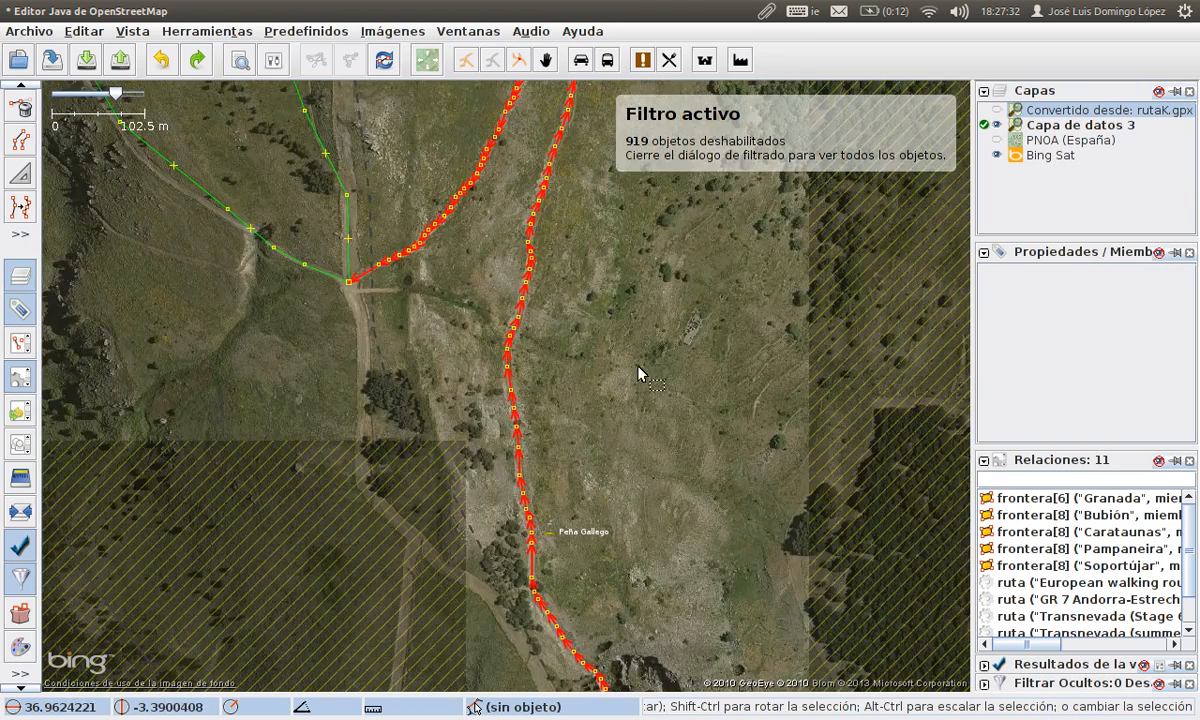
left_click_drag(624, 429, 532, 337)
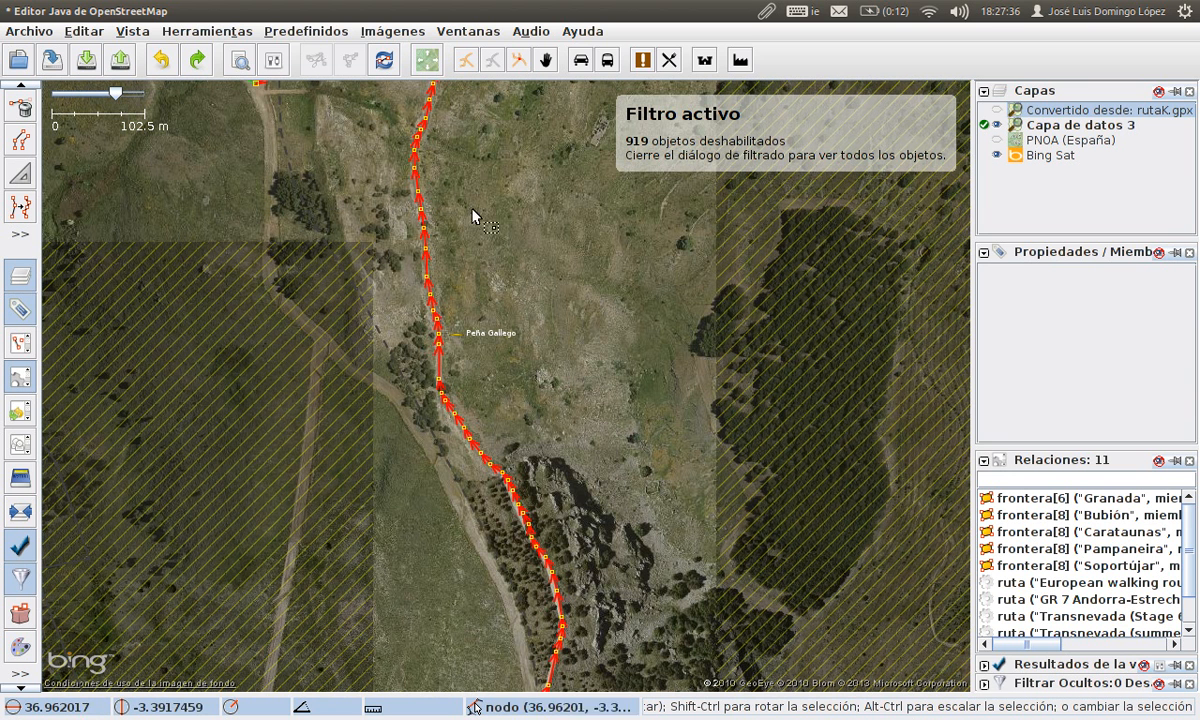
mouse_move(997, 258)
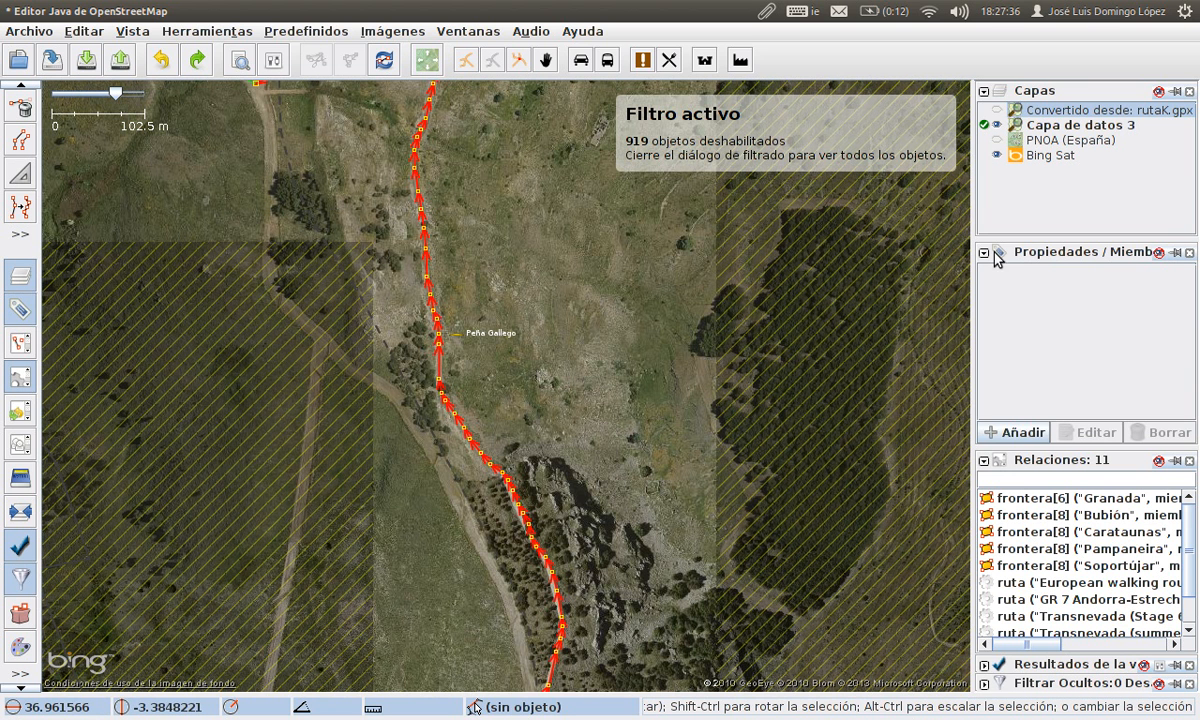
left_click(1016, 432)
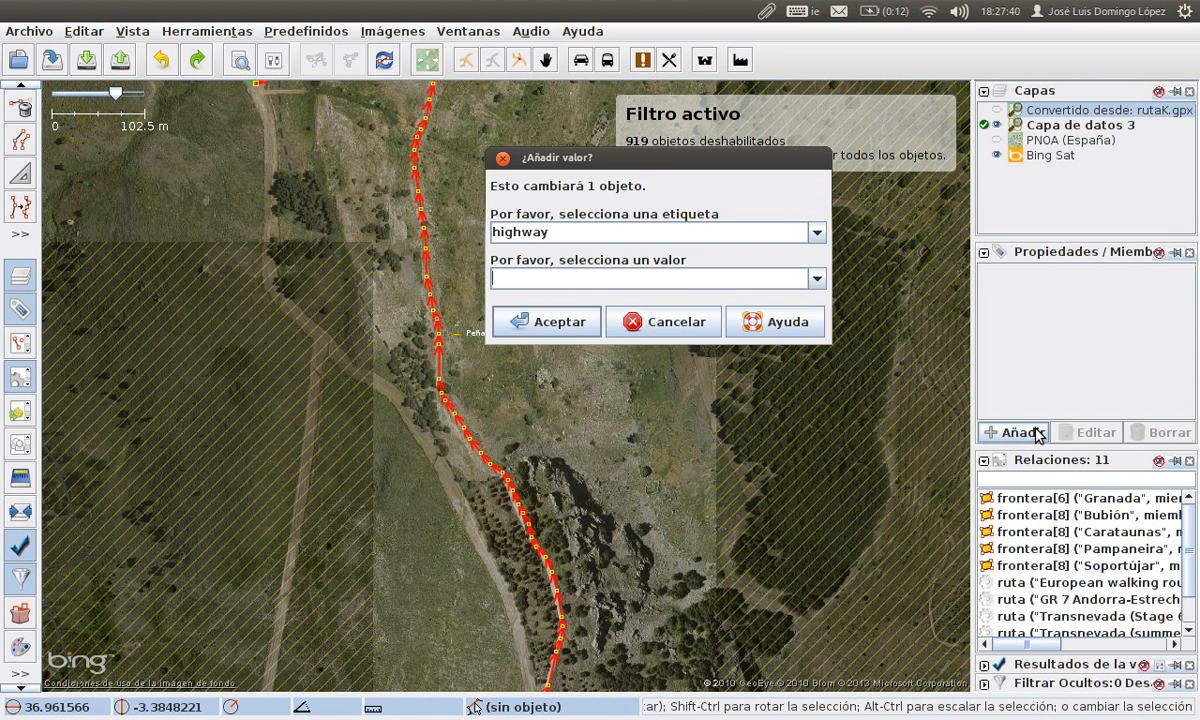
key("Return")
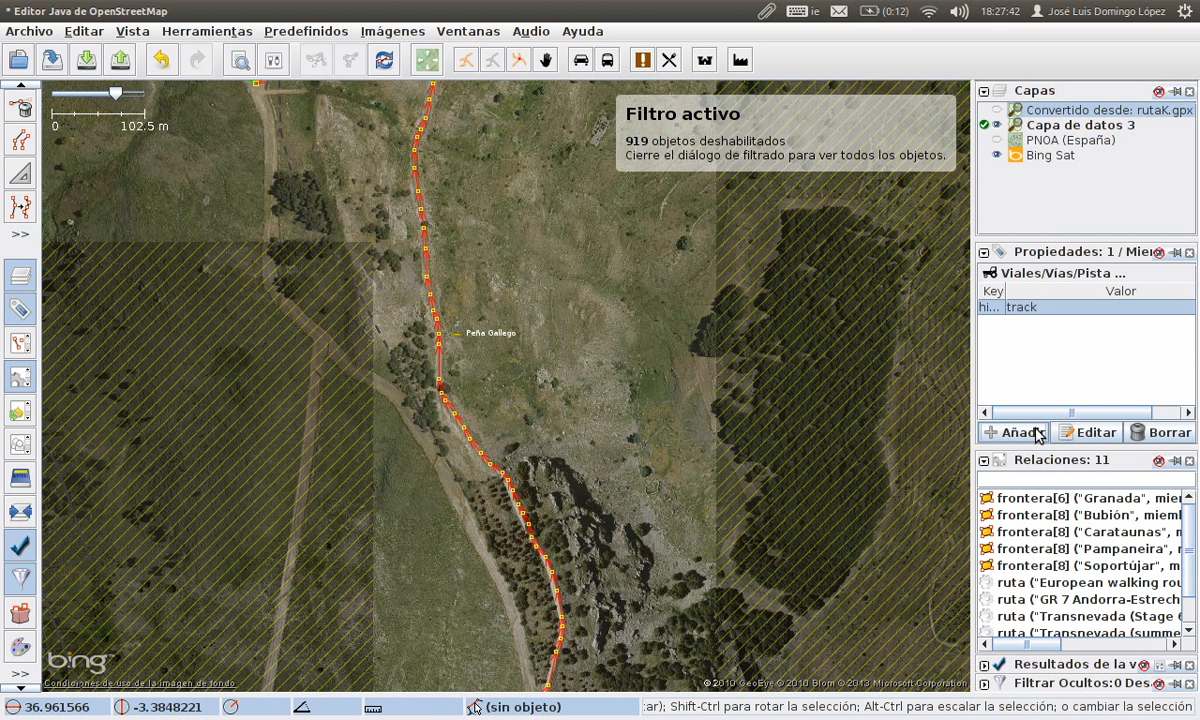
Add the tag source=GPS to the track way, widen the key column and reselect the way to check its tags
left_click(1038, 434)
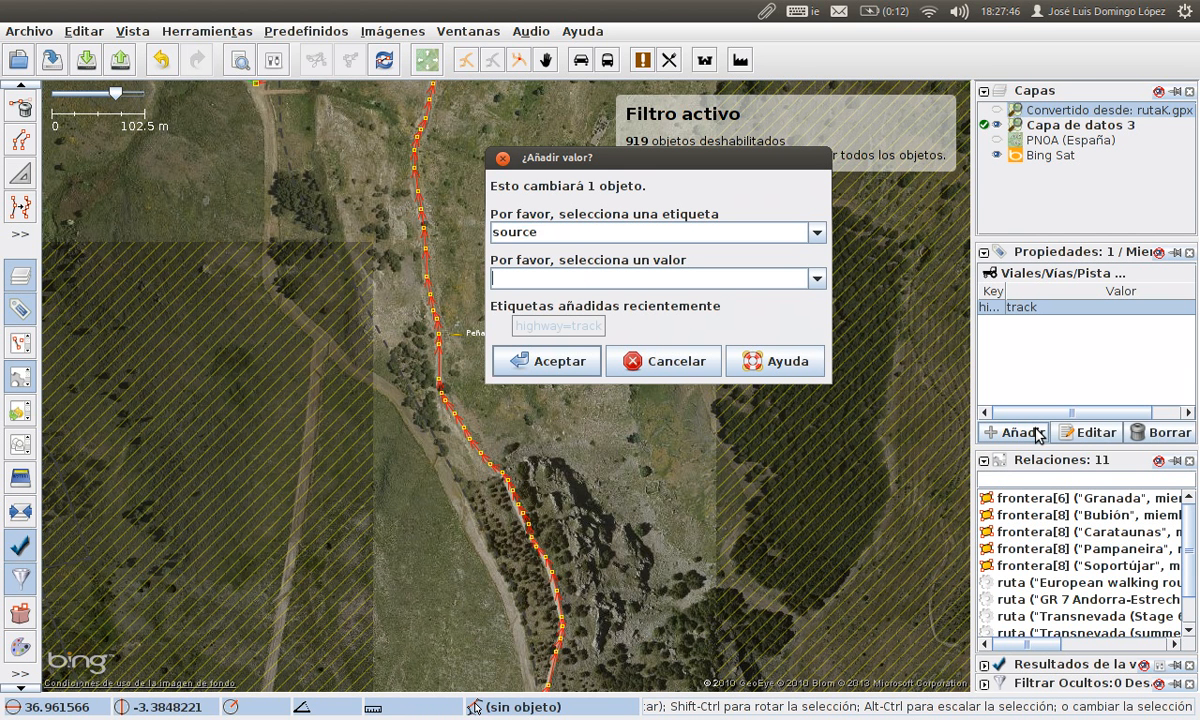
key("Return")
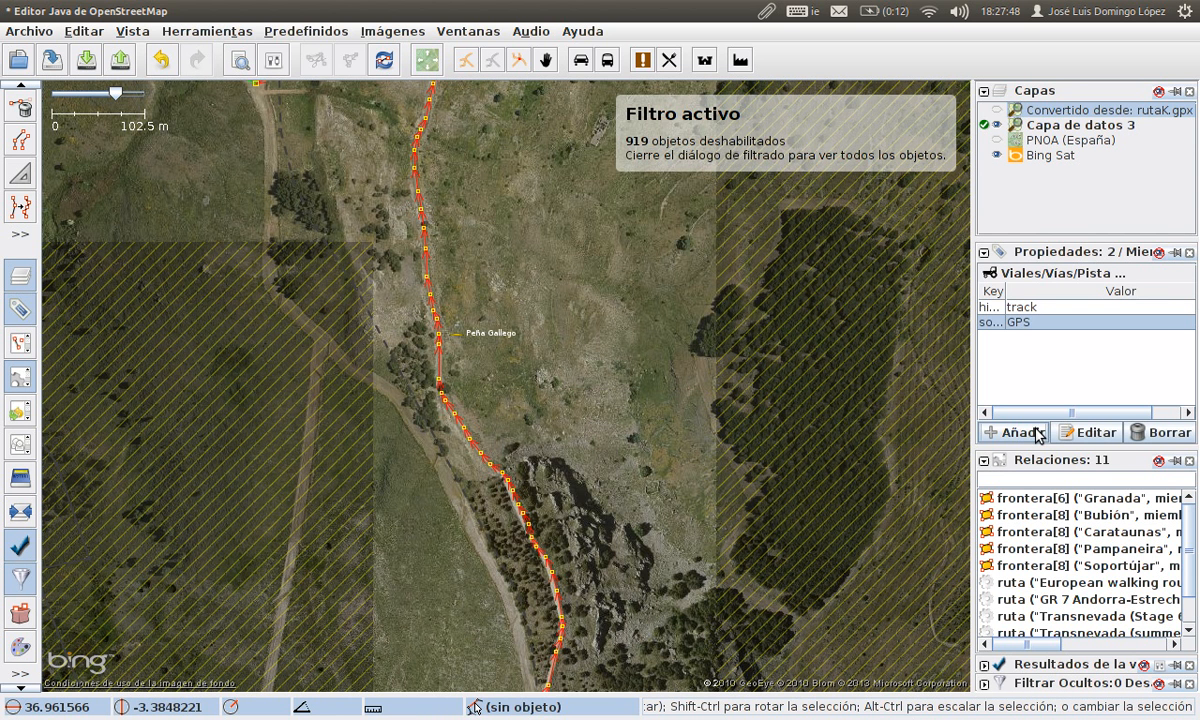
left_click_drag(1008, 292, 1065, 292)
left_click_drag(626, 381, 600, 365)
scroll(505, 390, "up", 1)
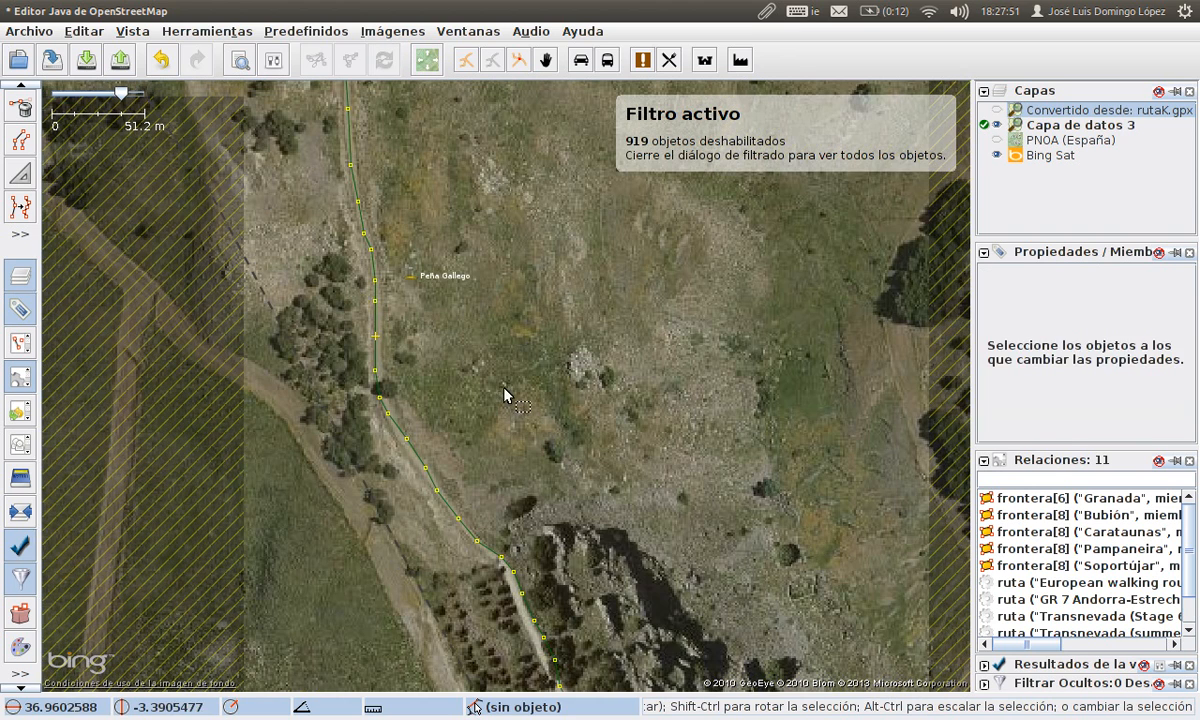
left_click(372, 332)
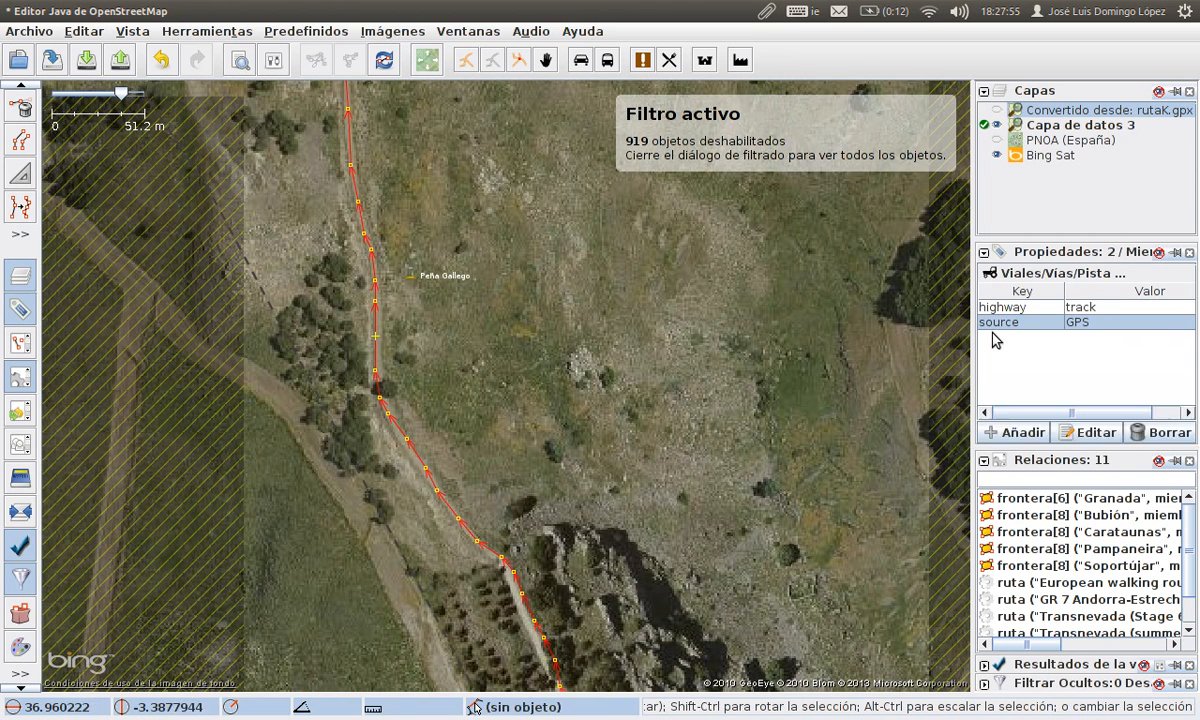
Deselect the way and look over its bends from Peña Gallego south past La Laguna
left_click(601, 482)
scroll(661, 537, "down", 1)
scroll(660, 531, "down", 1)
left_click_drag(660, 531, 598, 328)
left_click_drag(682, 466, 595, 197)
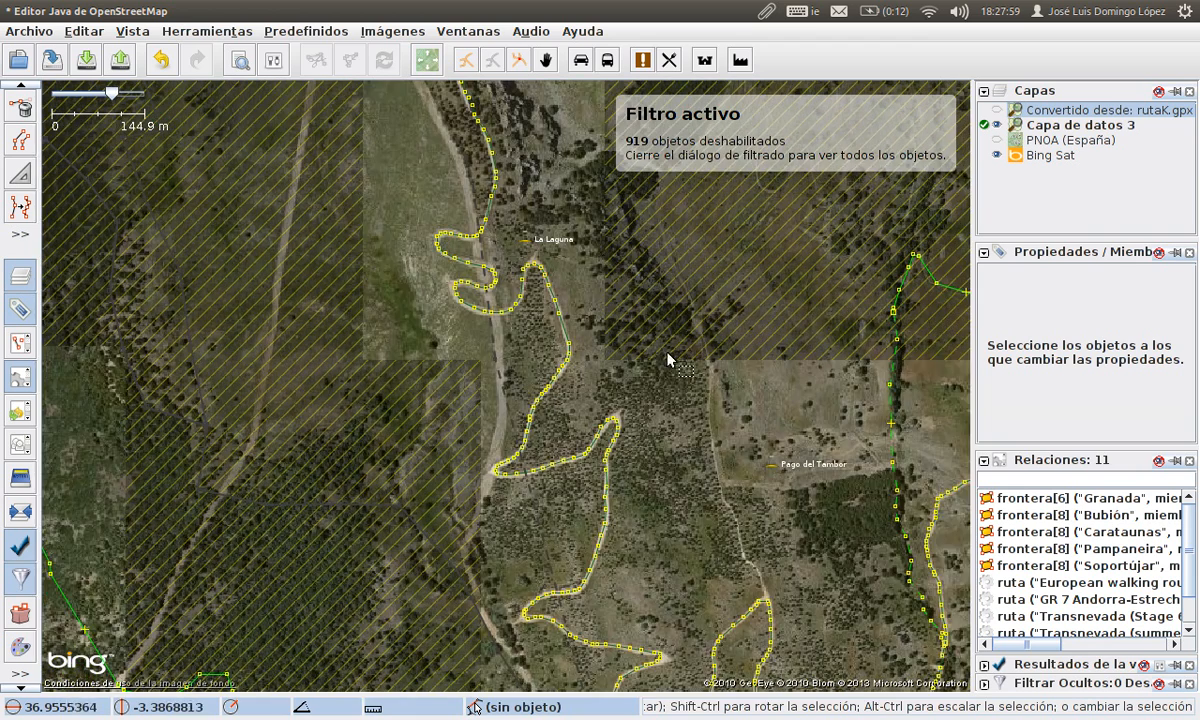
left_click_drag(686, 405, 709, 359)
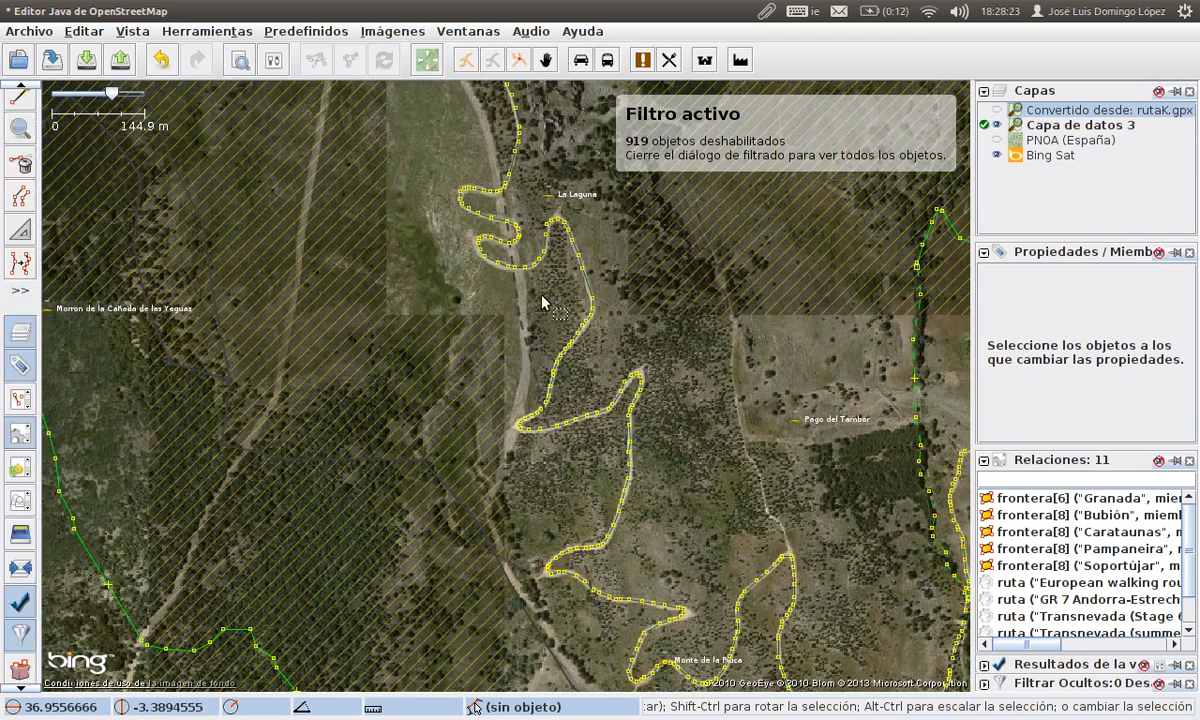
Select the tagged track and review its full course down to El Menchon and back up to Pago del Tambor
left_click(590, 286)
scroll(590, 286, "down", 4)
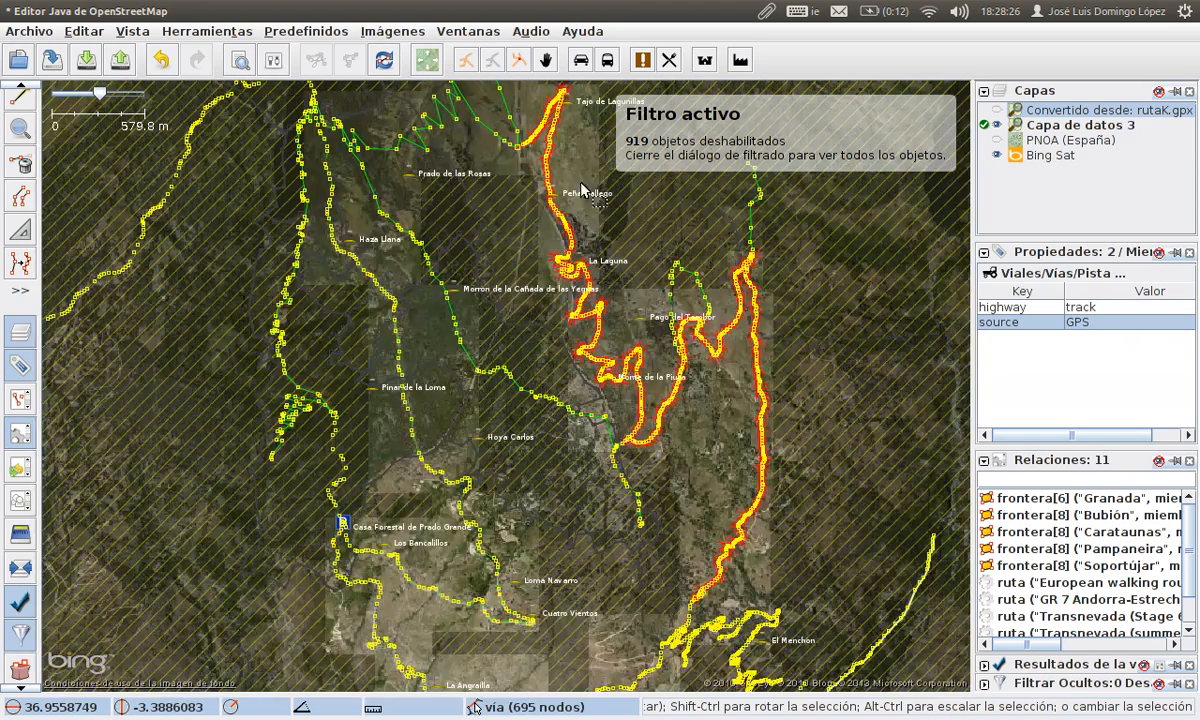
left_click_drag(549, 185, 424, 352)
left_click_drag(576, 493, 487, 250)
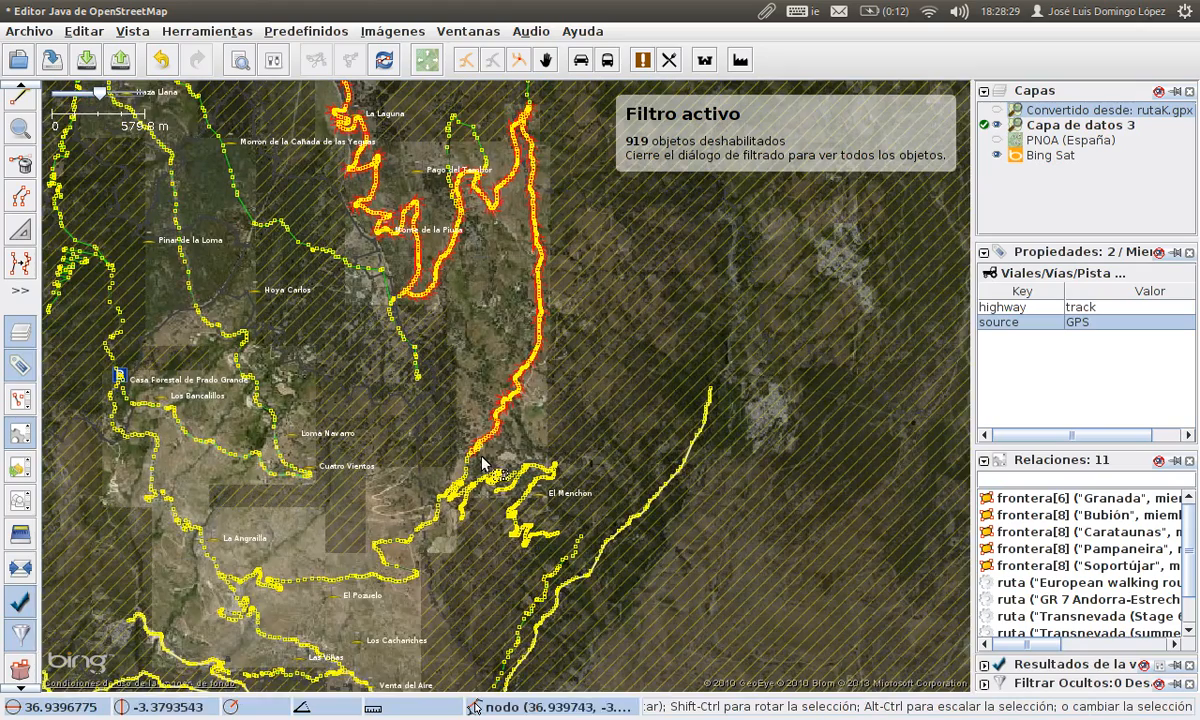
left_click_drag(465, 328, 466, 468)
left_click_drag(493, 587, 504, 398)
scroll(514, 443, "up", 3)
left_click_drag(502, 267, 478, 393)
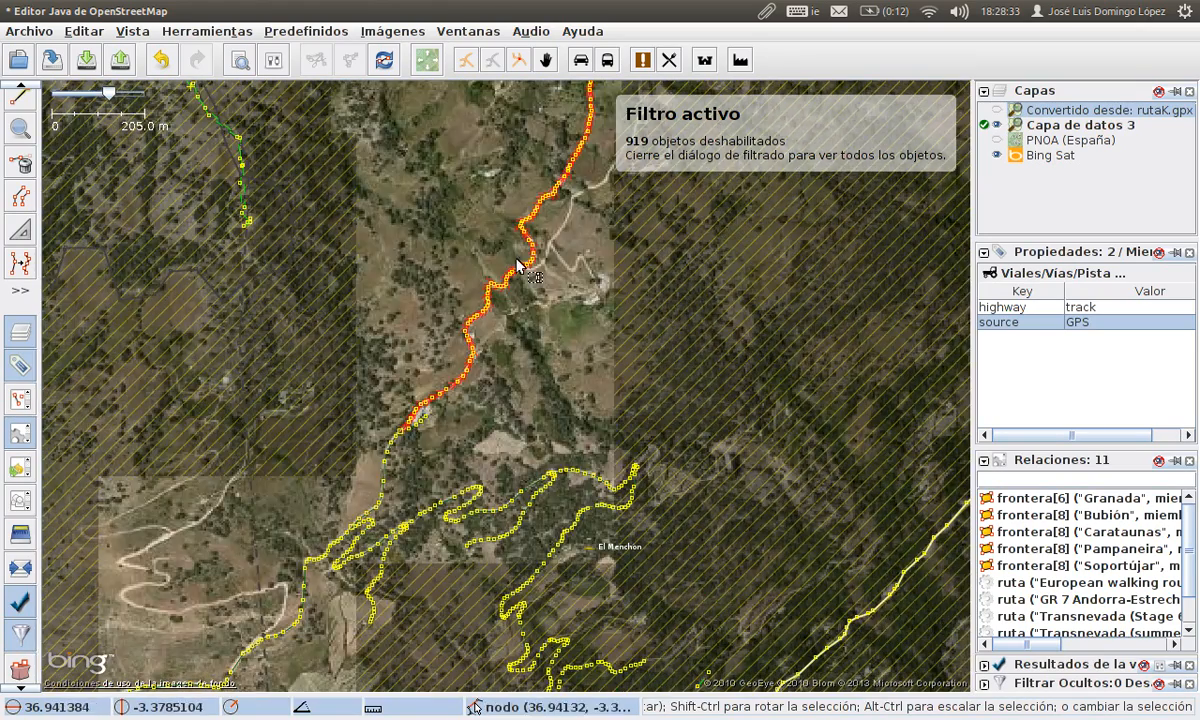
left_click_drag(554, 244, 497, 503)
left_click_drag(496, 231, 460, 456)
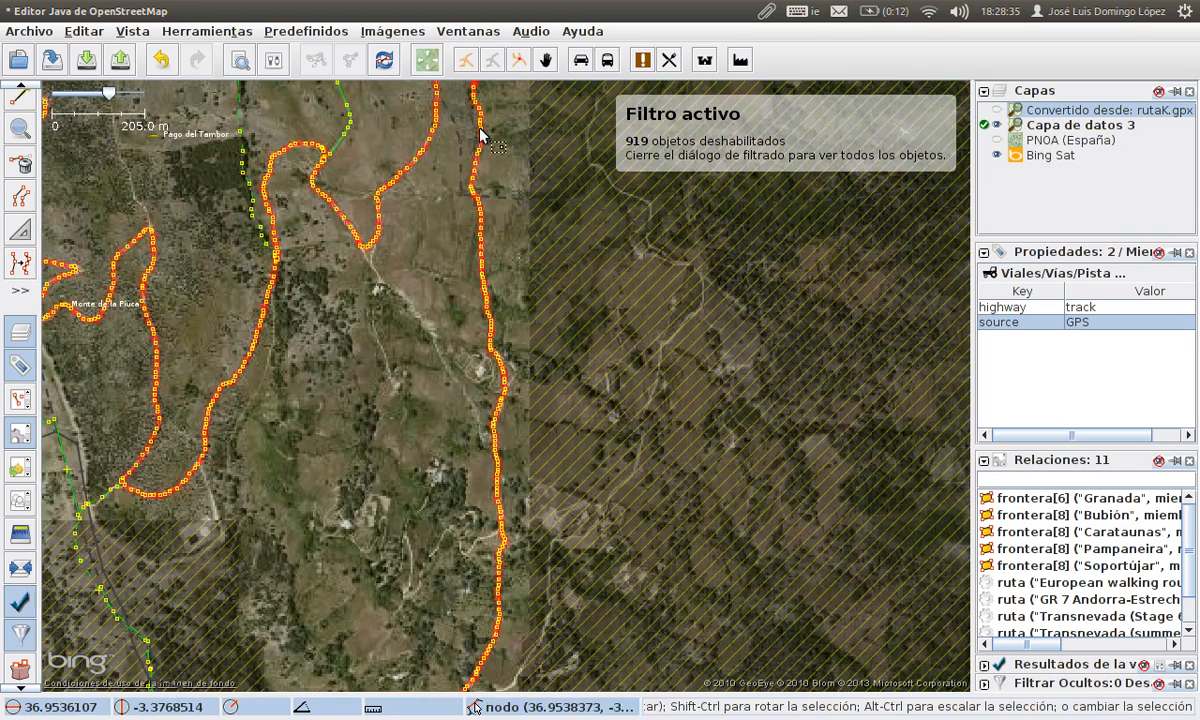
left_click_drag(480, 127, 423, 441)
left_click_drag(276, 426, 469, 249)
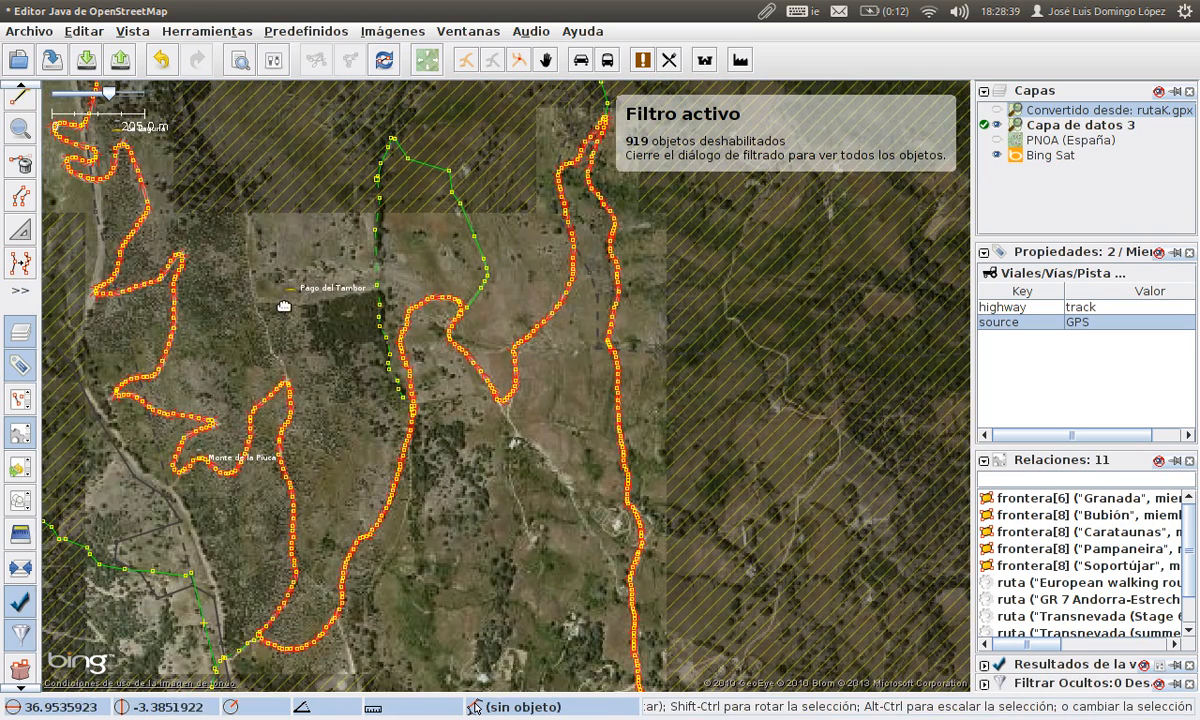
left_click_drag(284, 305, 320, 307)
left_click(329, 313)
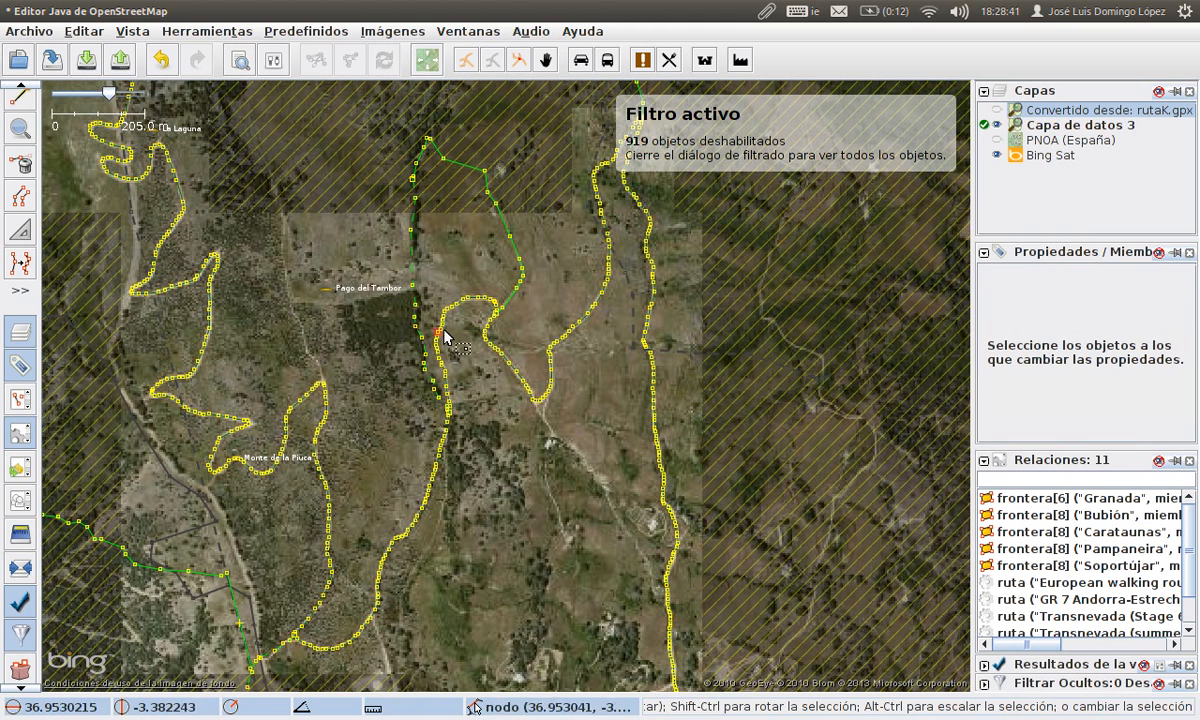
Show and activate the converted rutaK.gpx layer to compare the bends near Pago del Tambor, and reactivate Capa de datos 3
mouse_move(1015, 143)
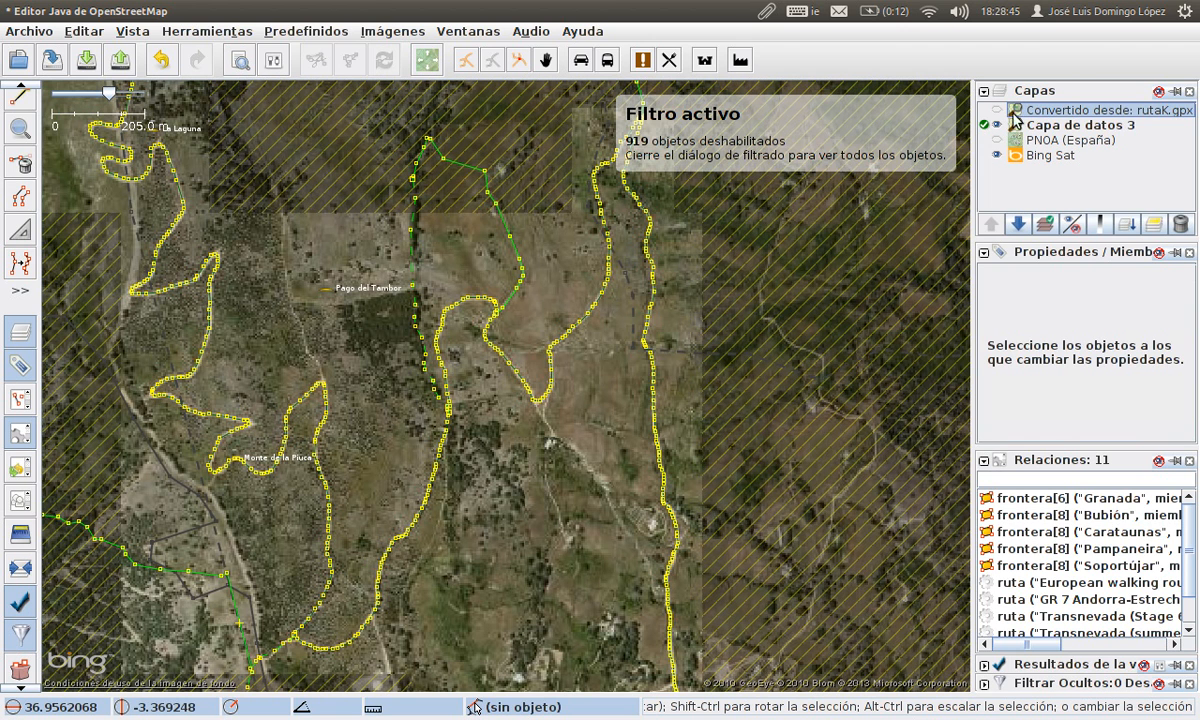
left_click(997, 112)
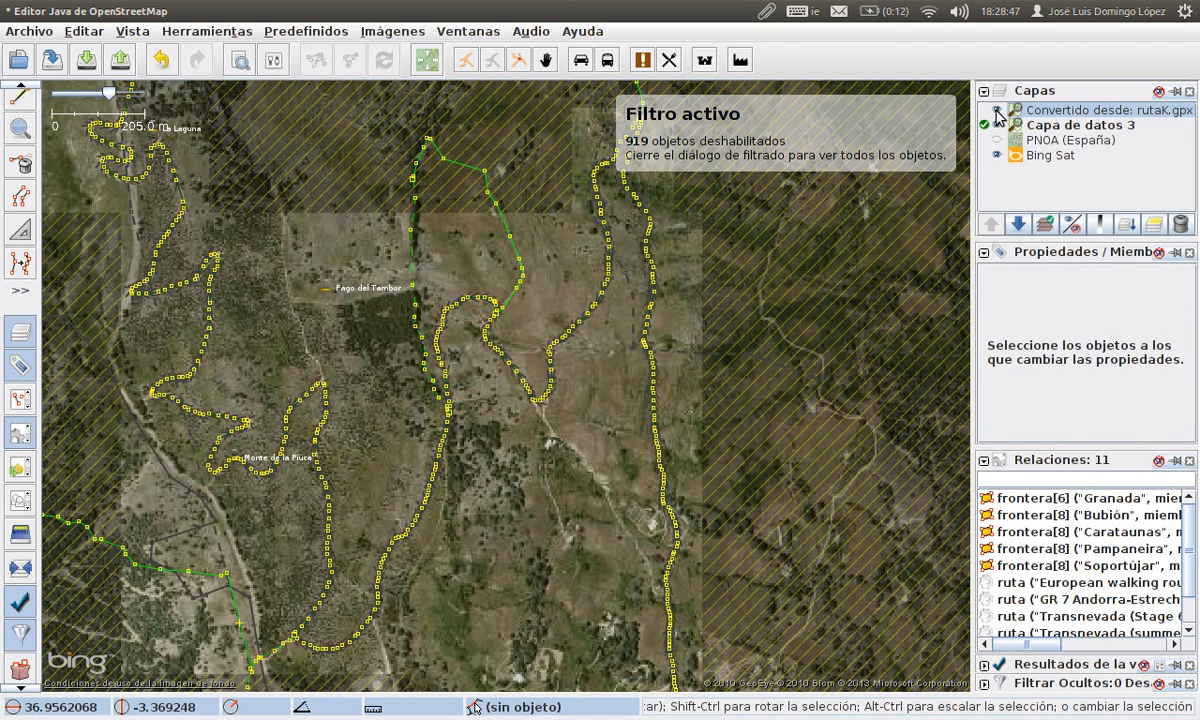
left_click(985, 111)
left_click(482, 272)
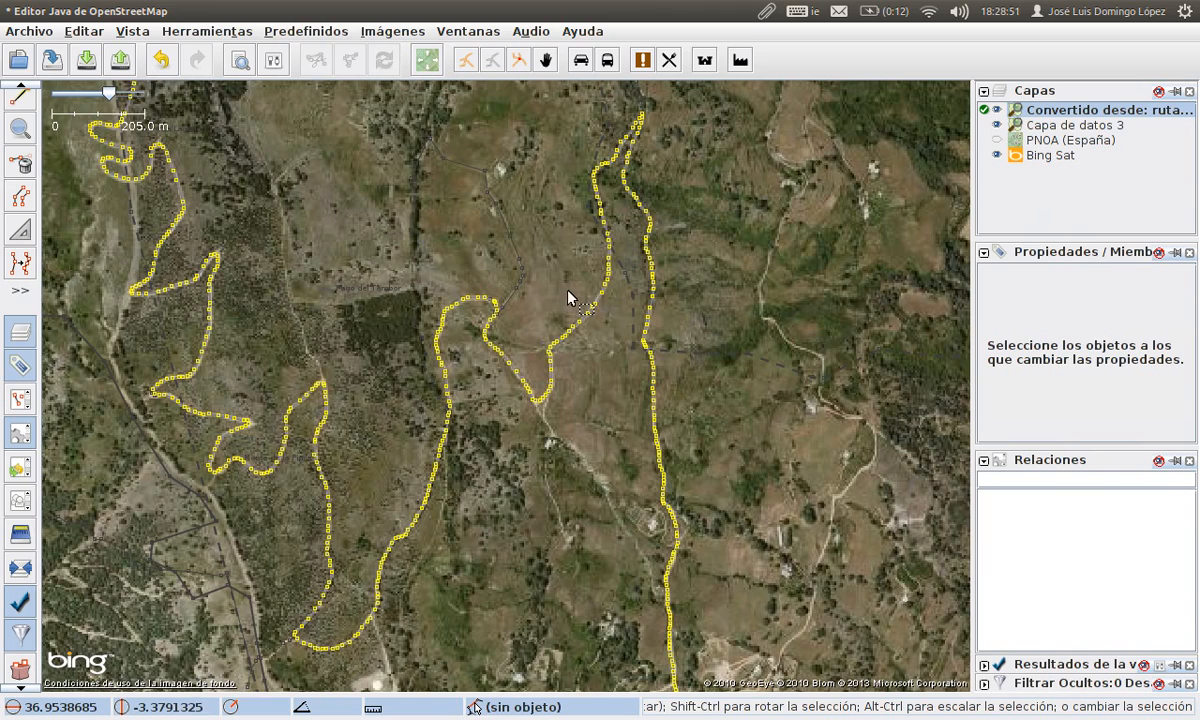
scroll(568, 298, "up", 4)
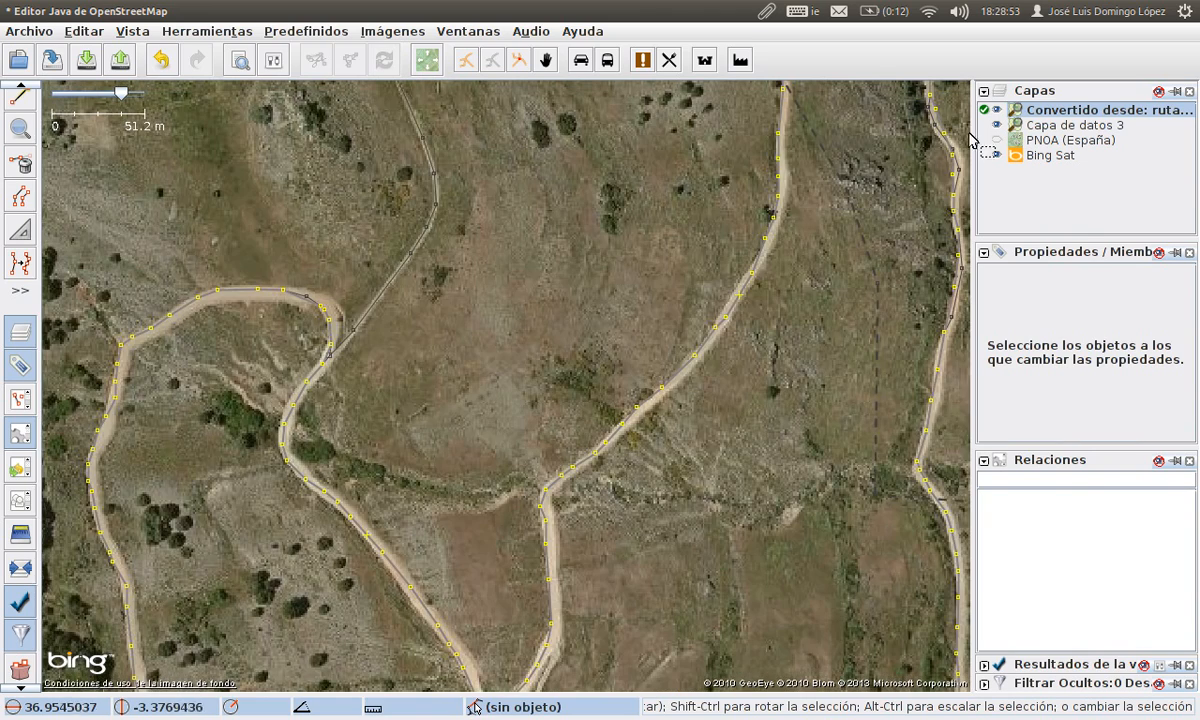
left_click(992, 126)
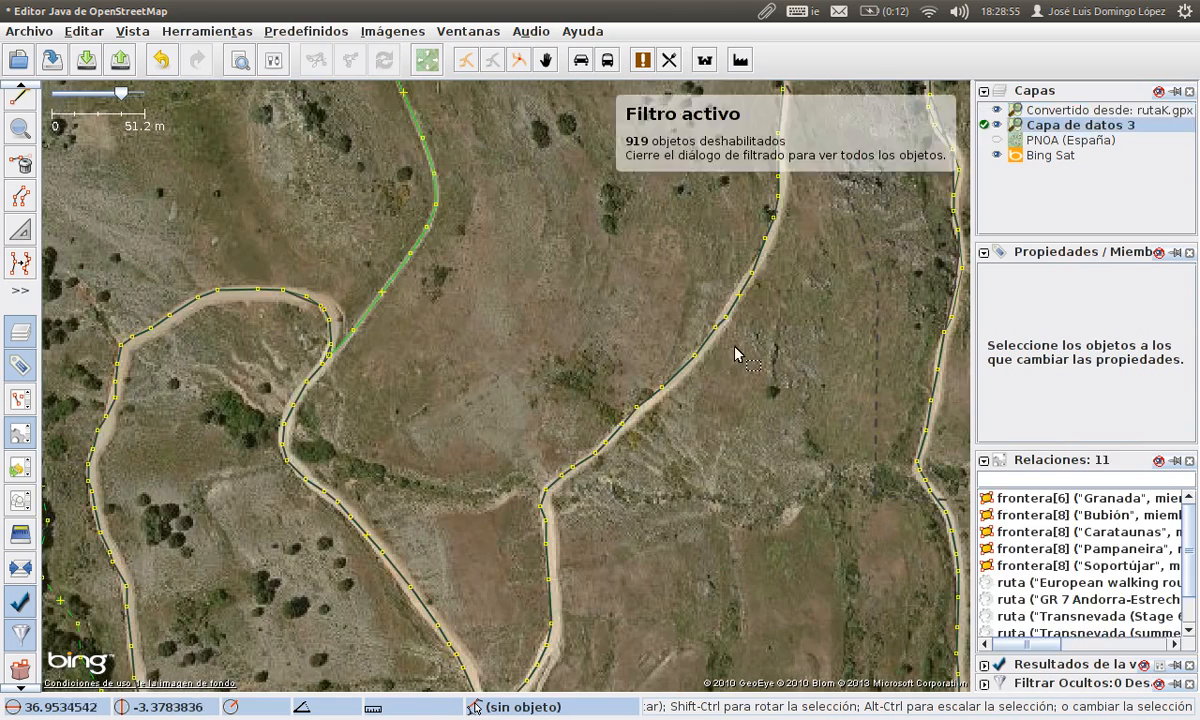
Select the track in Capa de datos 3 and review its extent up to the junction near Tajo de Lagunillas
left_click(693, 376)
scroll(515, 425, "down", 4)
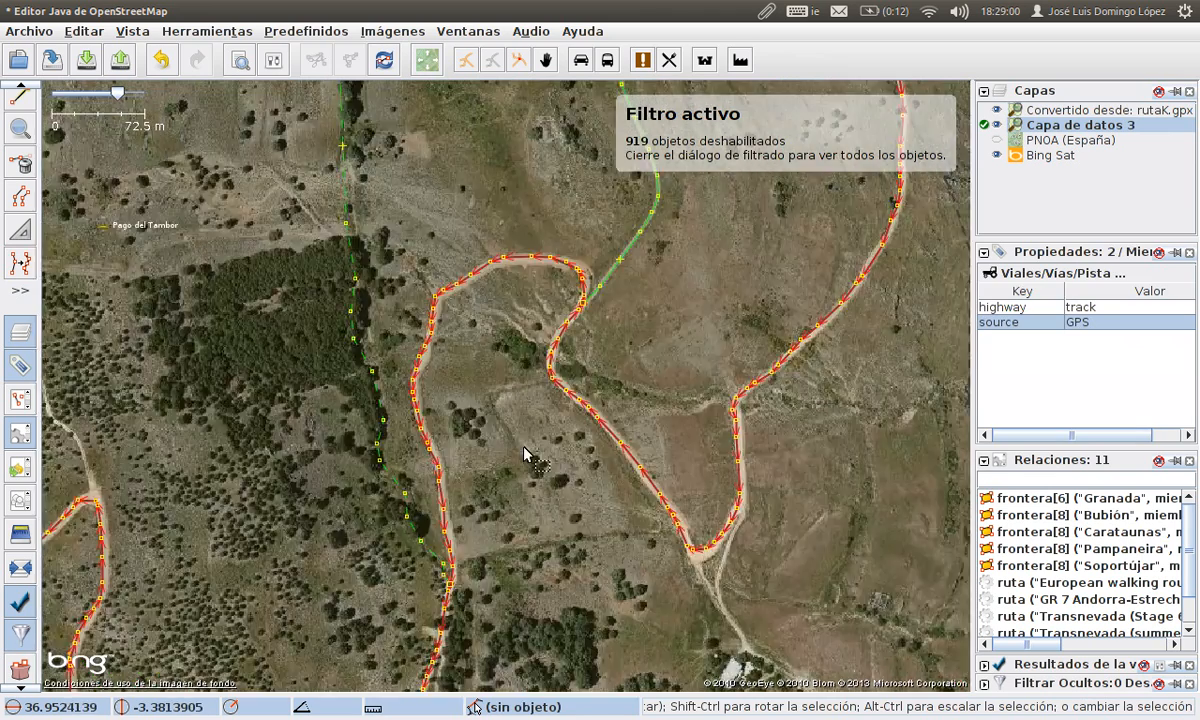
scroll(384, 384, "down", 4)
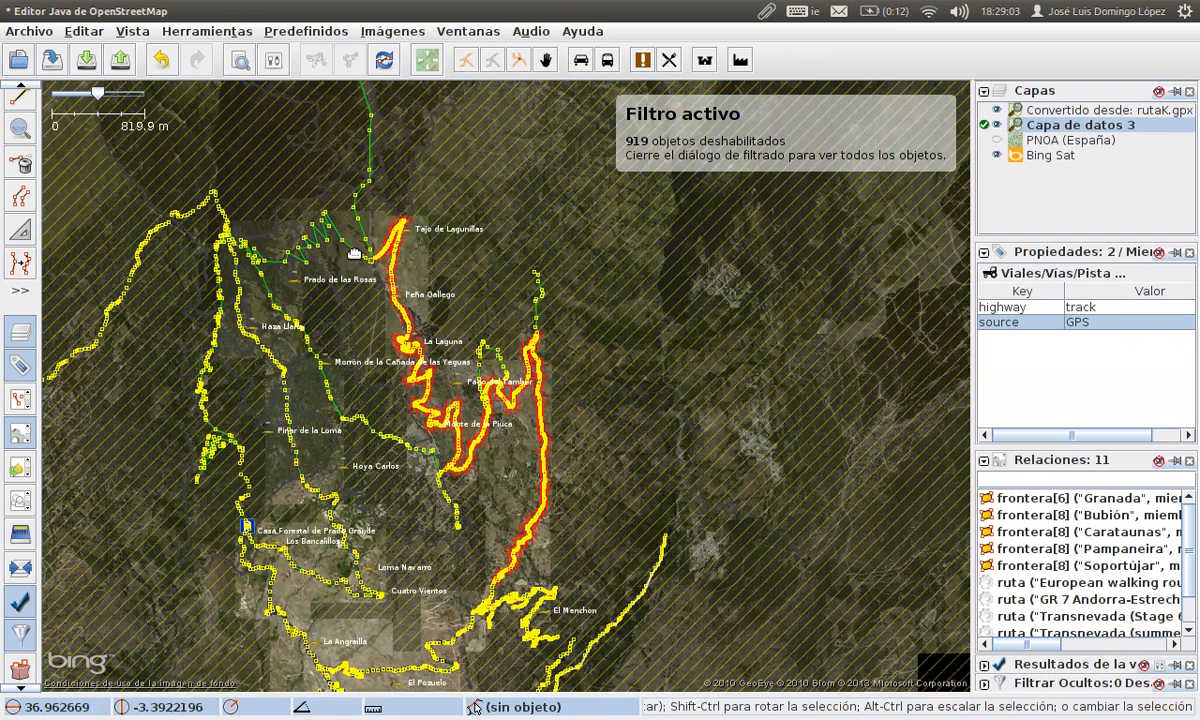
left_click_drag(354, 253, 342, 173)
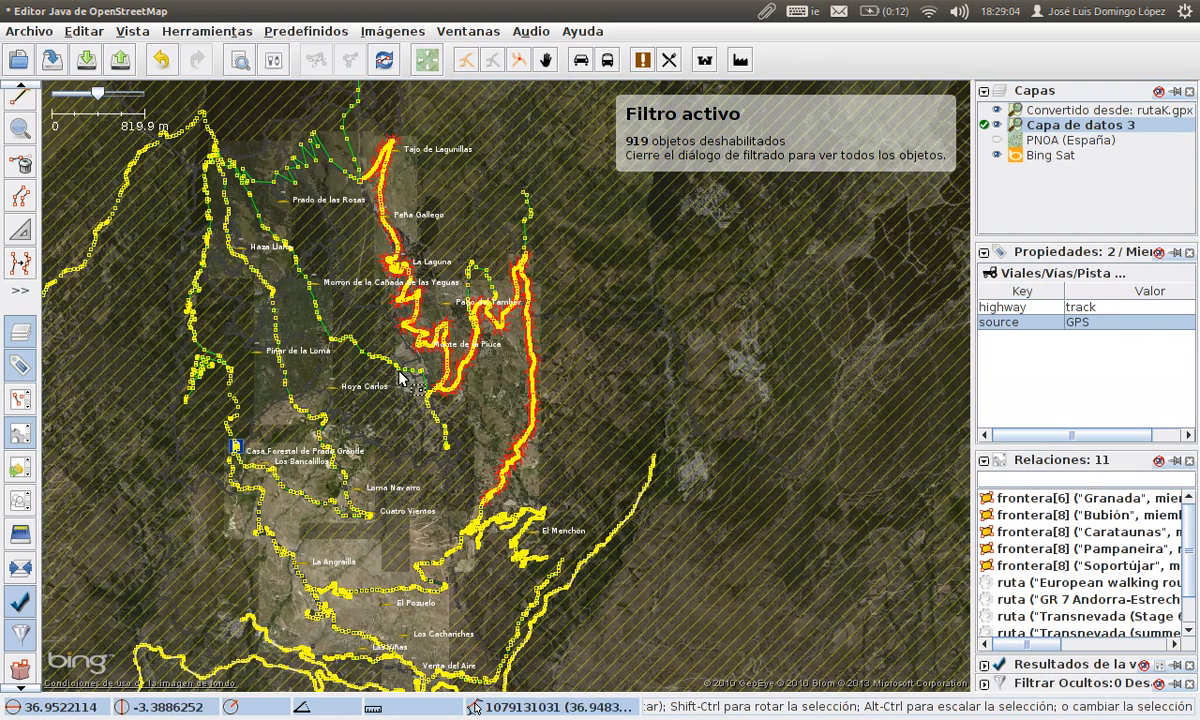
scroll(418, 370, "up", 3)
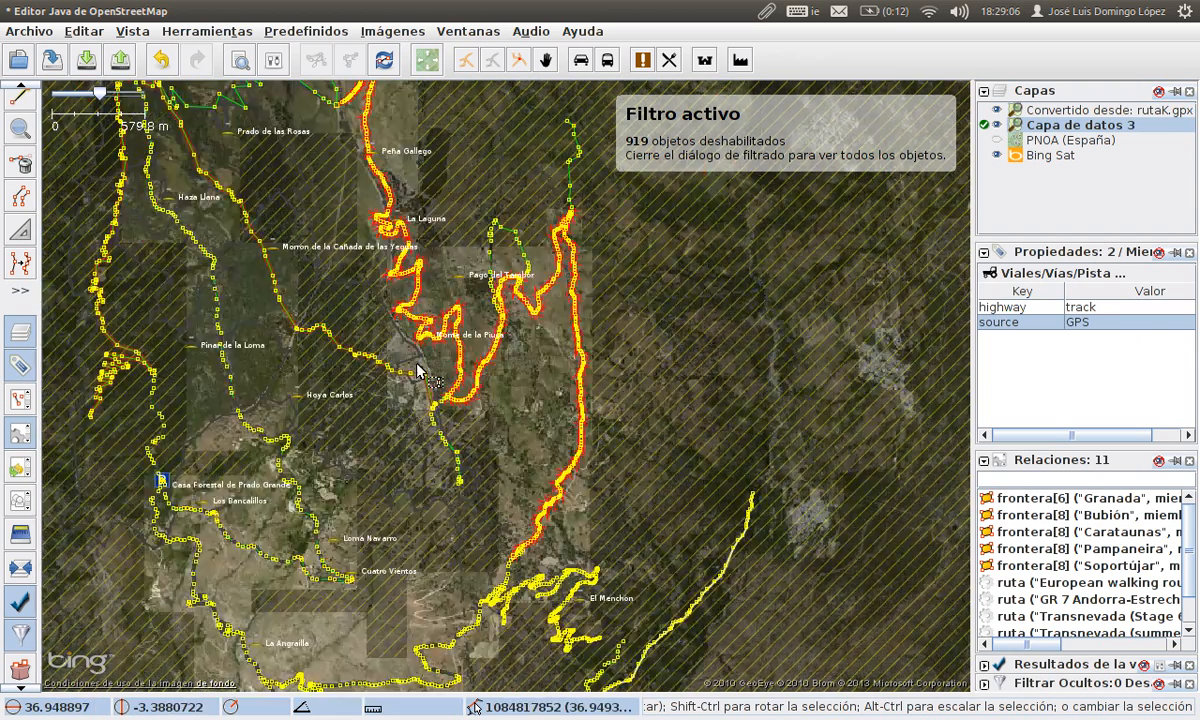
left_click_drag(452, 215, 427, 373)
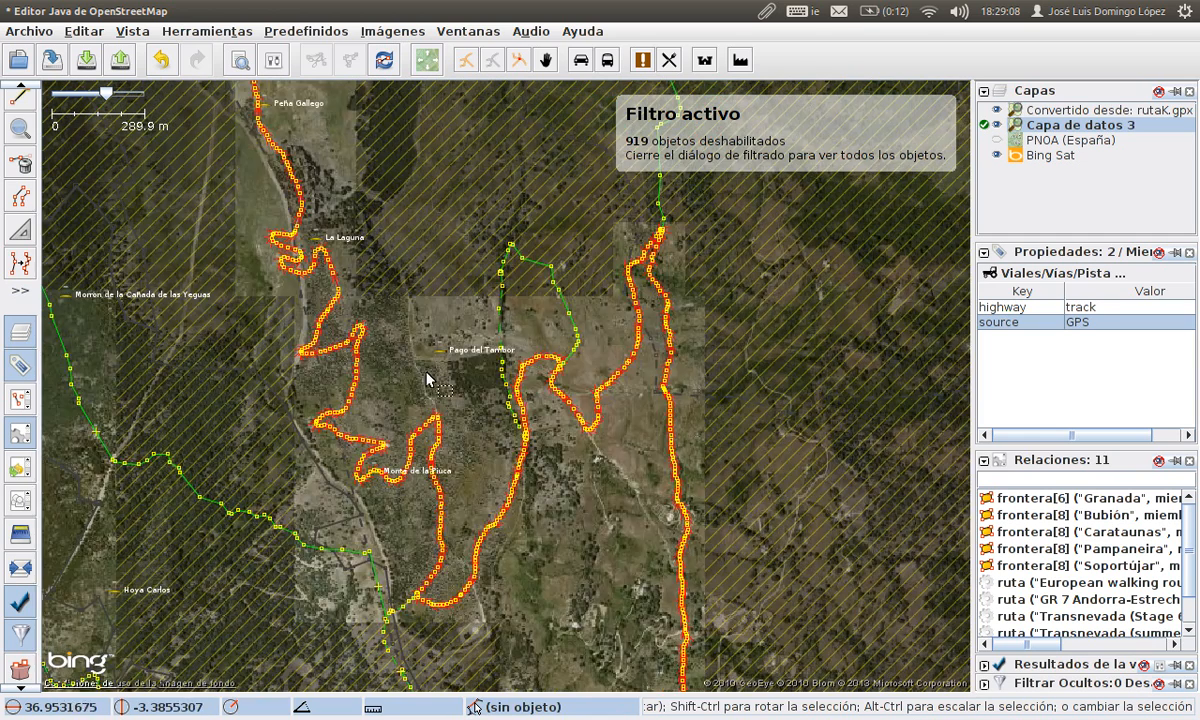
left_click_drag(300, 165, 452, 555)
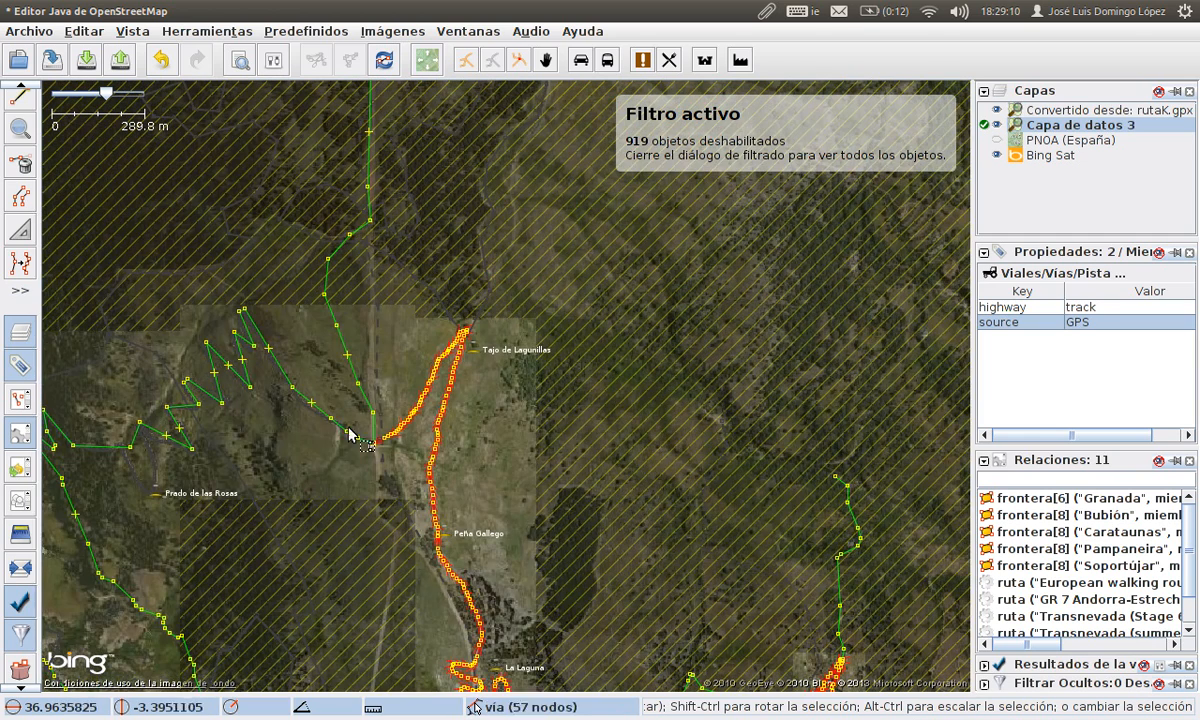
left_click_drag(500, 448, 464, 400)
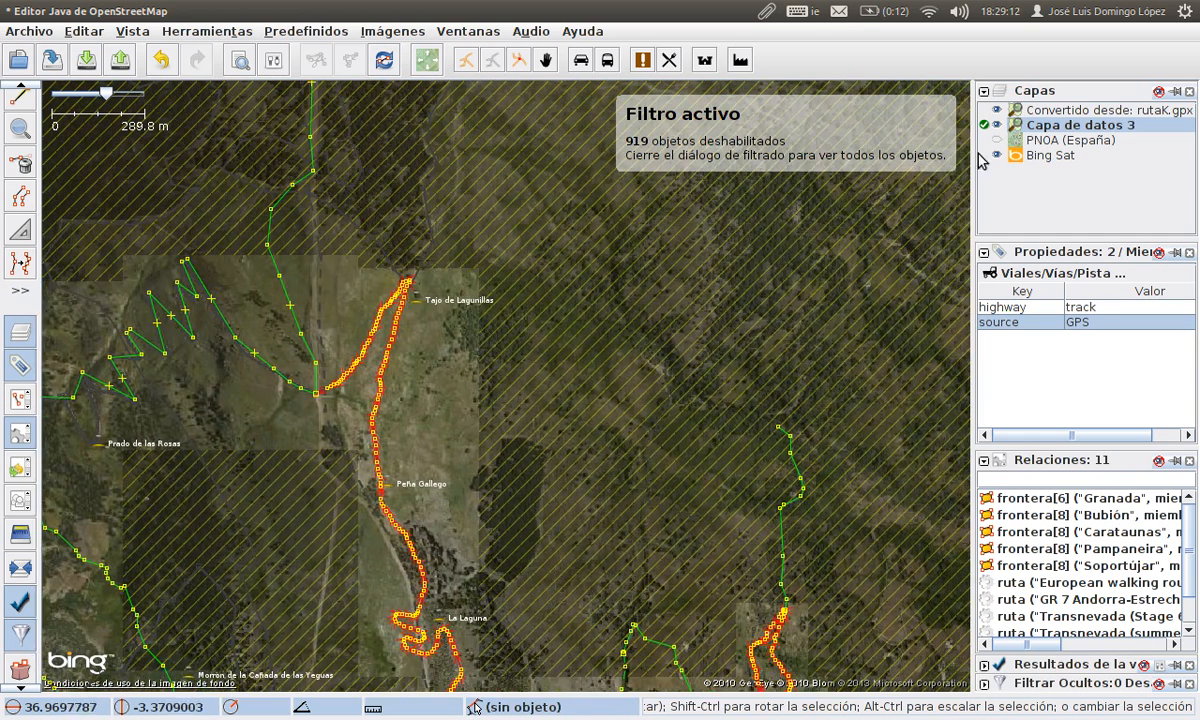
Activate the data layer converted from rutaK.gpx and convert it into a GPX layer
left_click(990, 112)
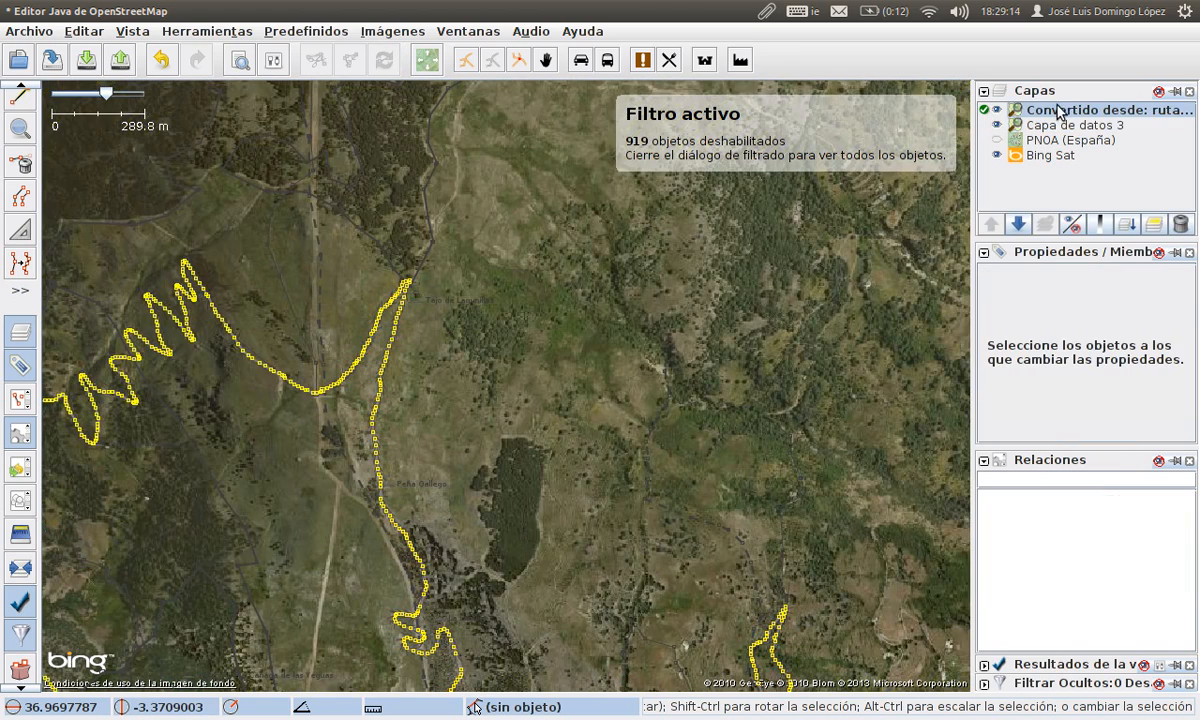
scroll(530, 332, "down", 3)
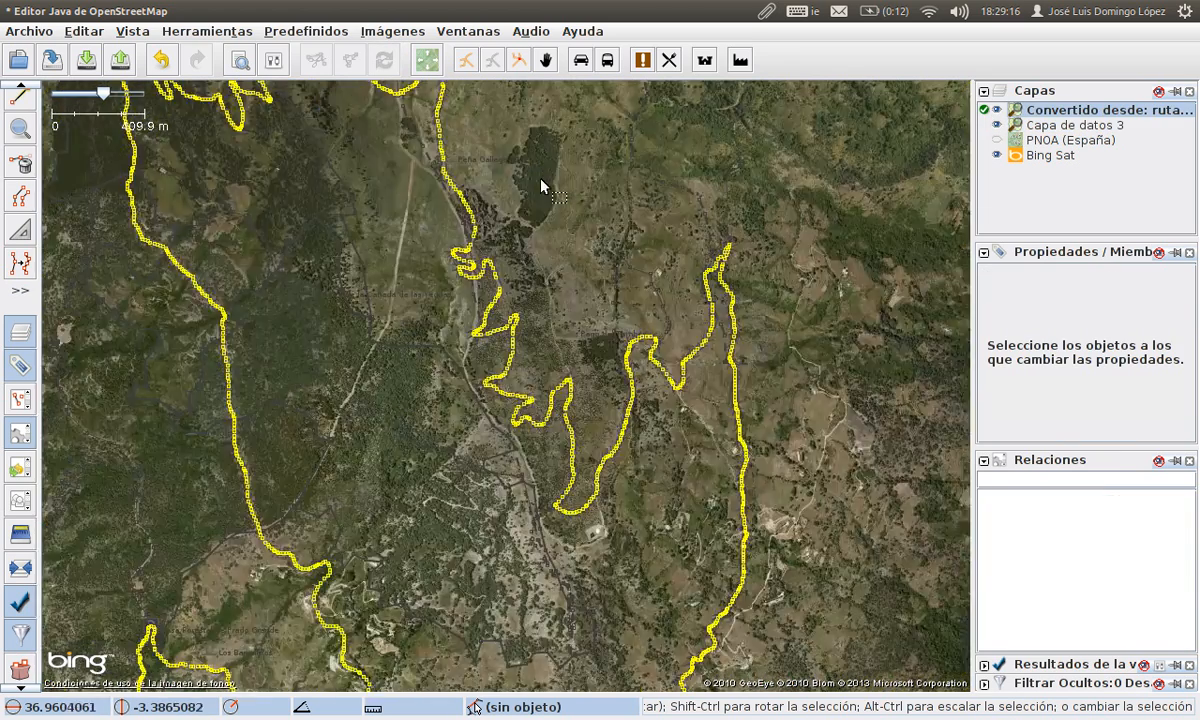
left_click_drag(453, 298, 472, 327)
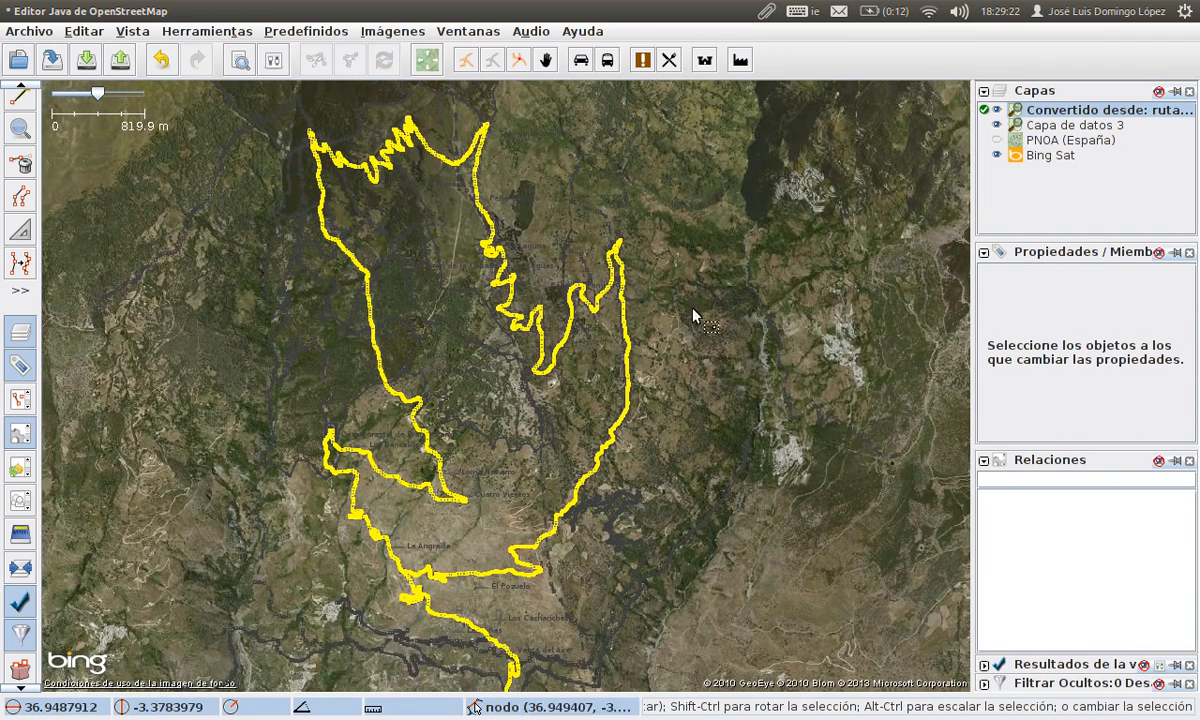
mouse_move(1133, 93)
right_click(1110, 112)
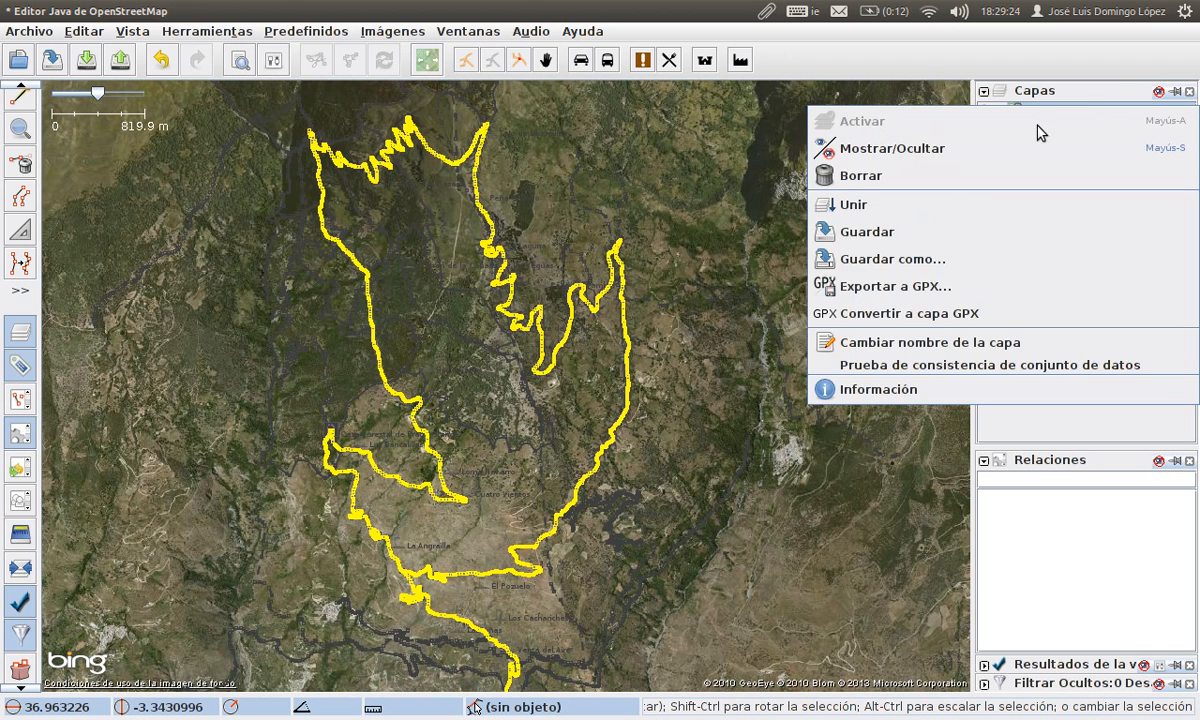
left_click(908, 318)
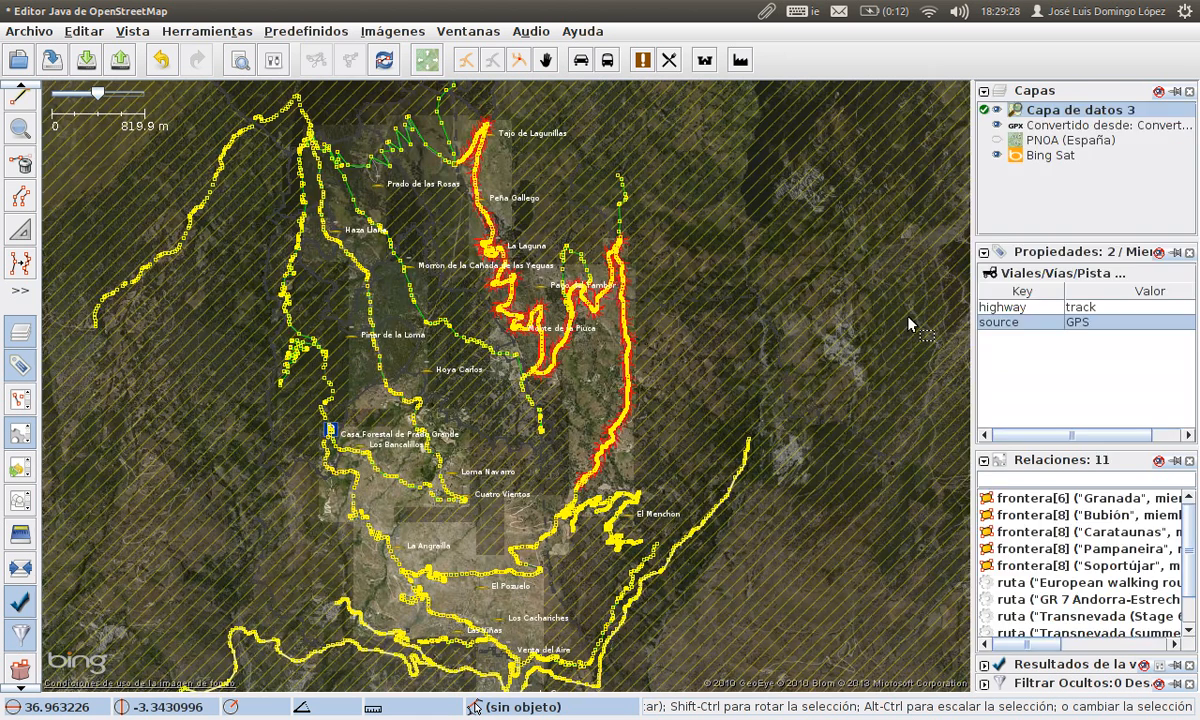
Activate the new GPX layer and hide Capa de datos 3 to view the trace alone over the Bing imagery
mouse_move(988, 199)
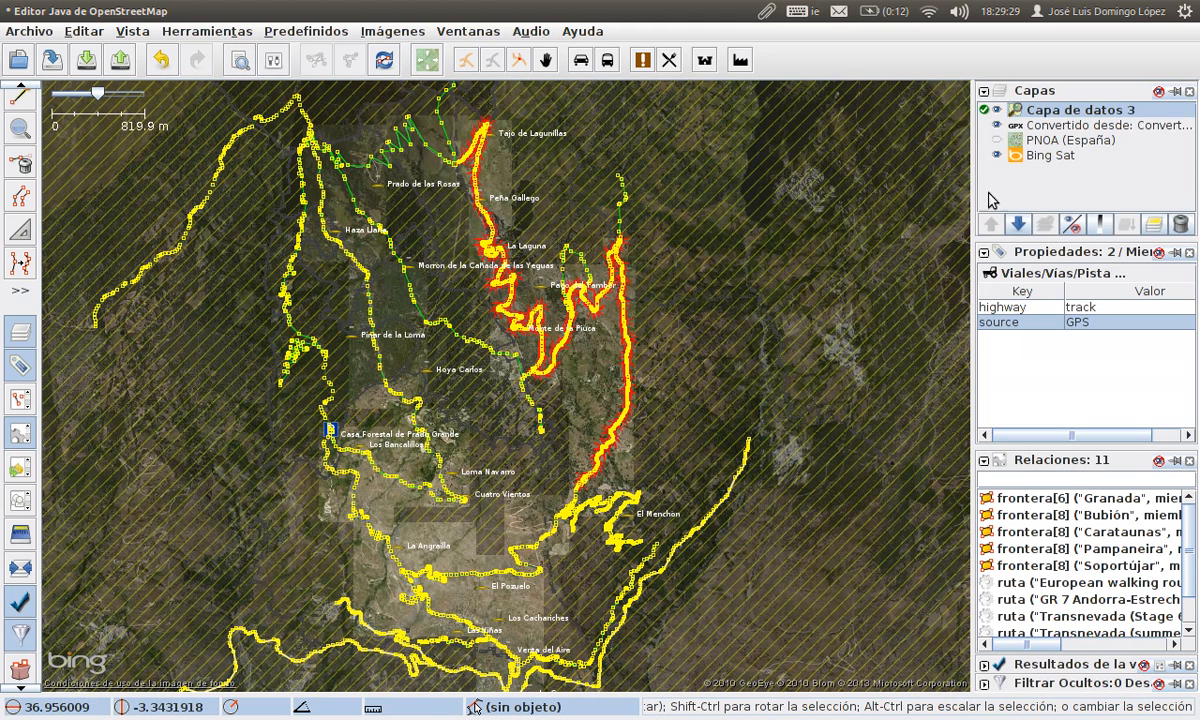
left_click(989, 125)
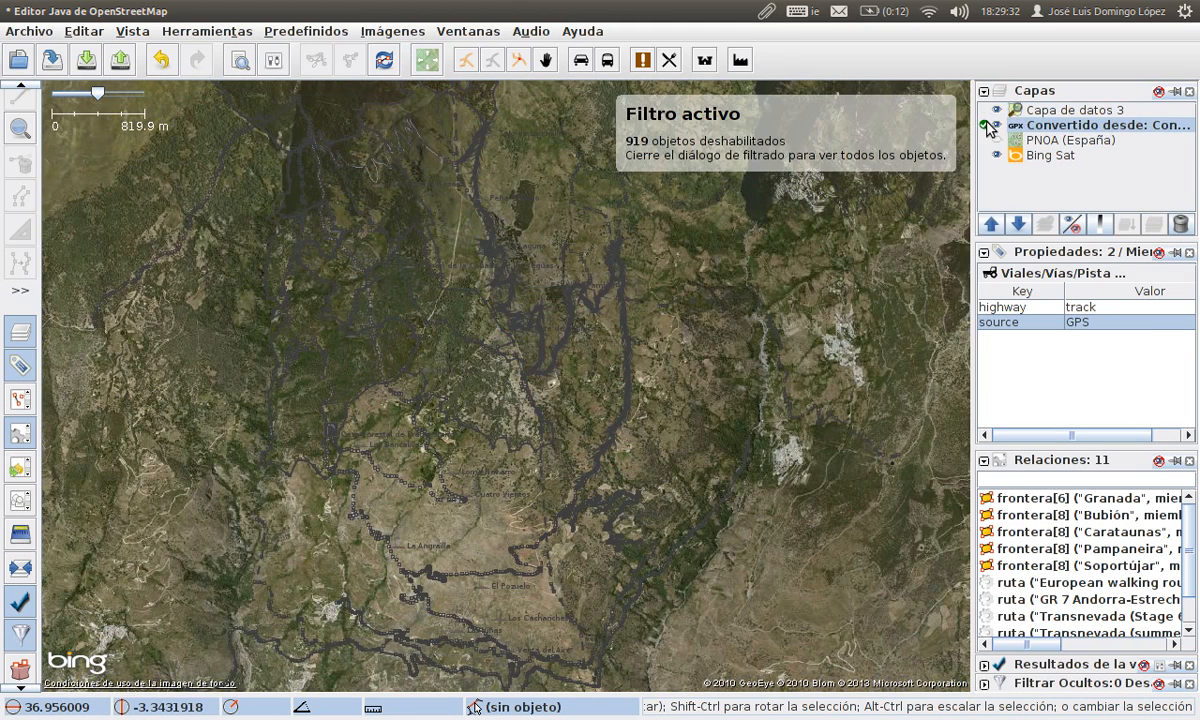
left_click(996, 109)
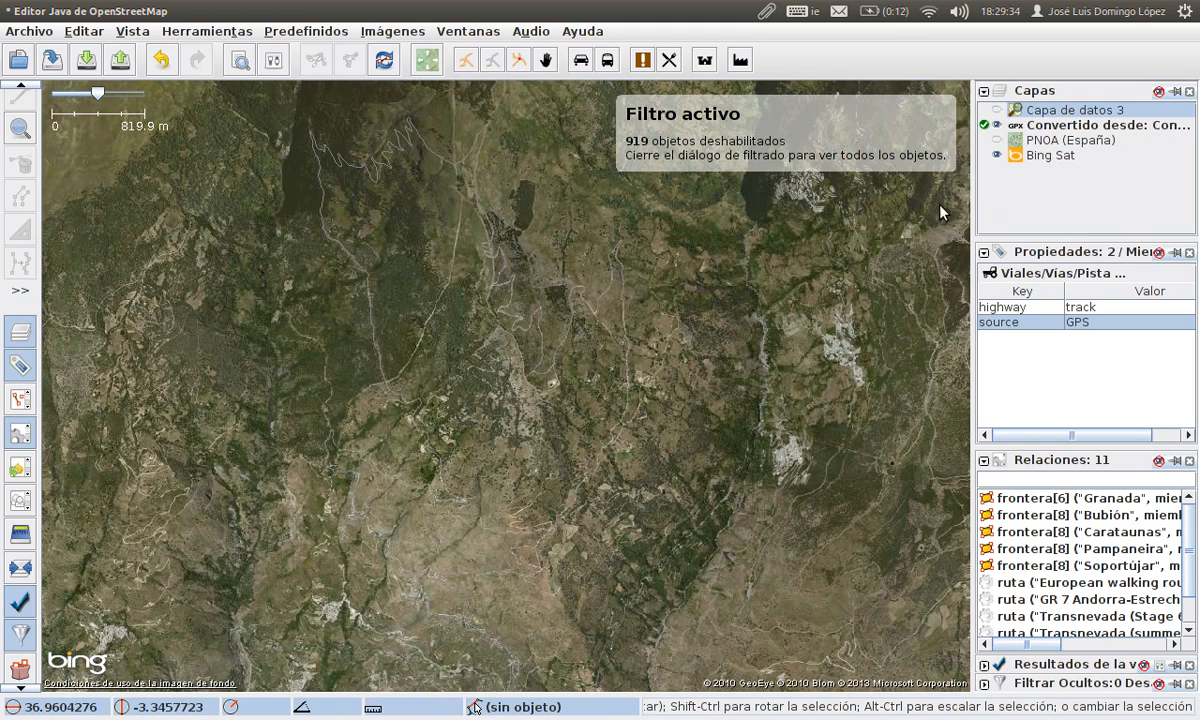
left_click(1040, 125)
scroll(672, 372, "up", 2)
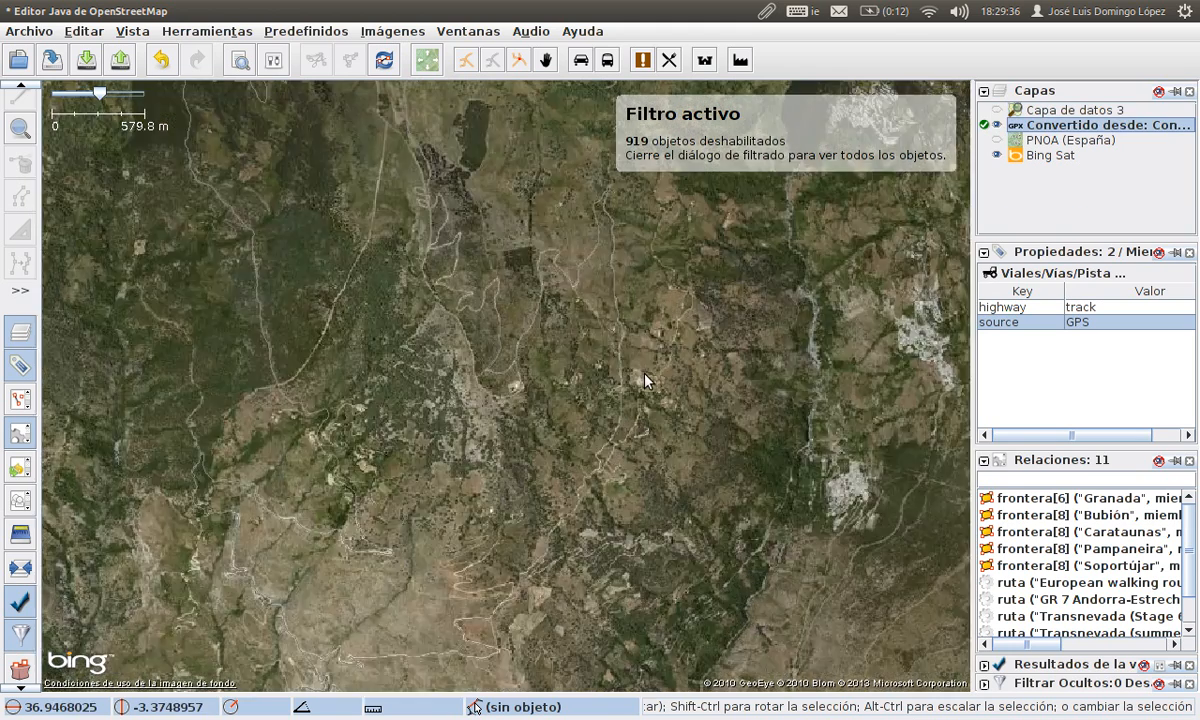
scroll(672, 372, "down", 3)
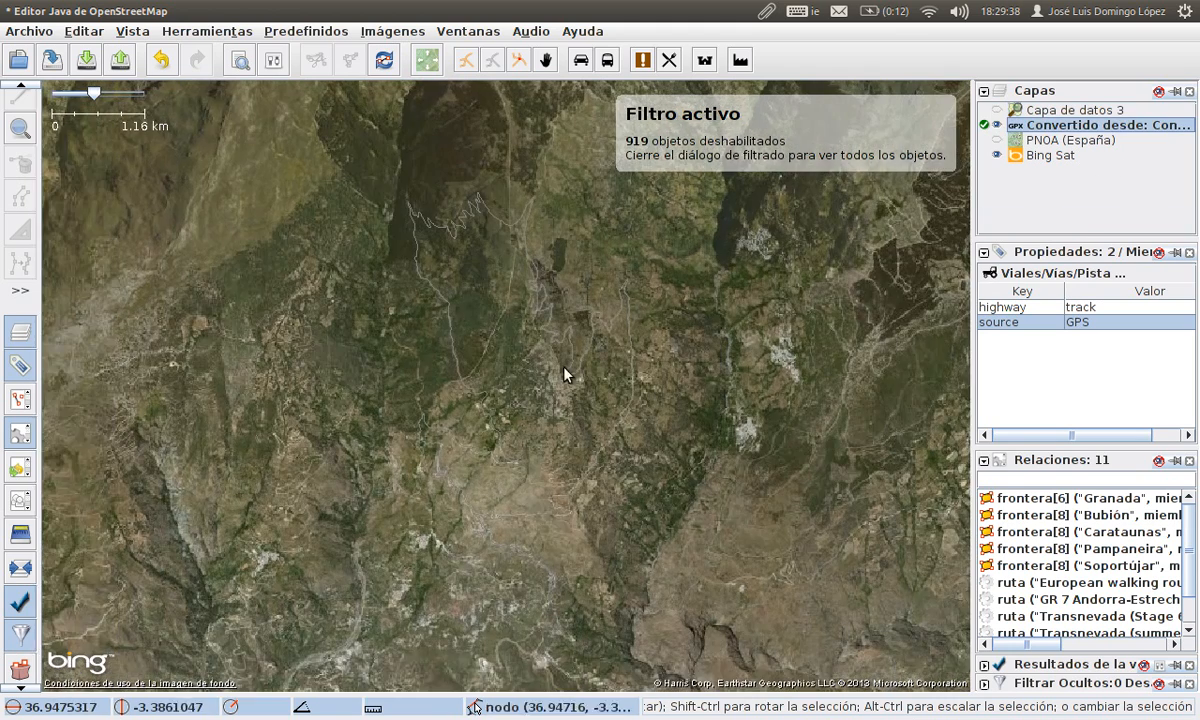
scroll(500, 372, "up", 3)
Customize the GPX layer's trace colour to cyan and check the whole route against the imagery
mouse_move(1027, 165)
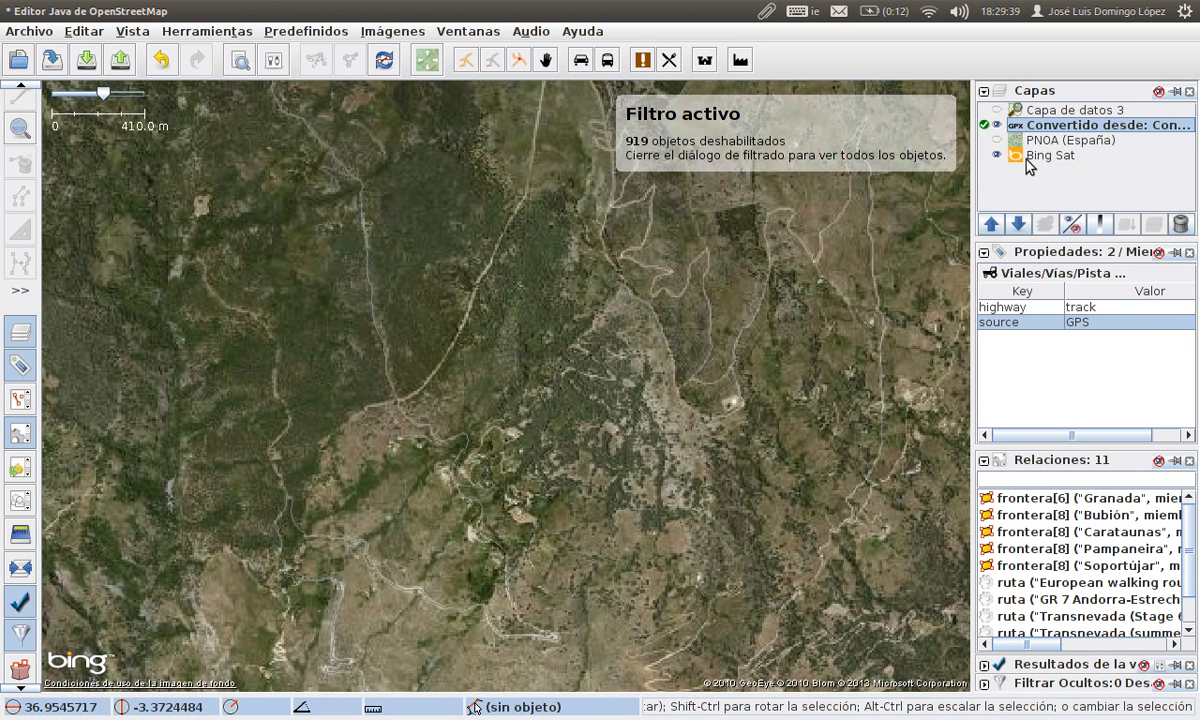
right_click(1074, 129)
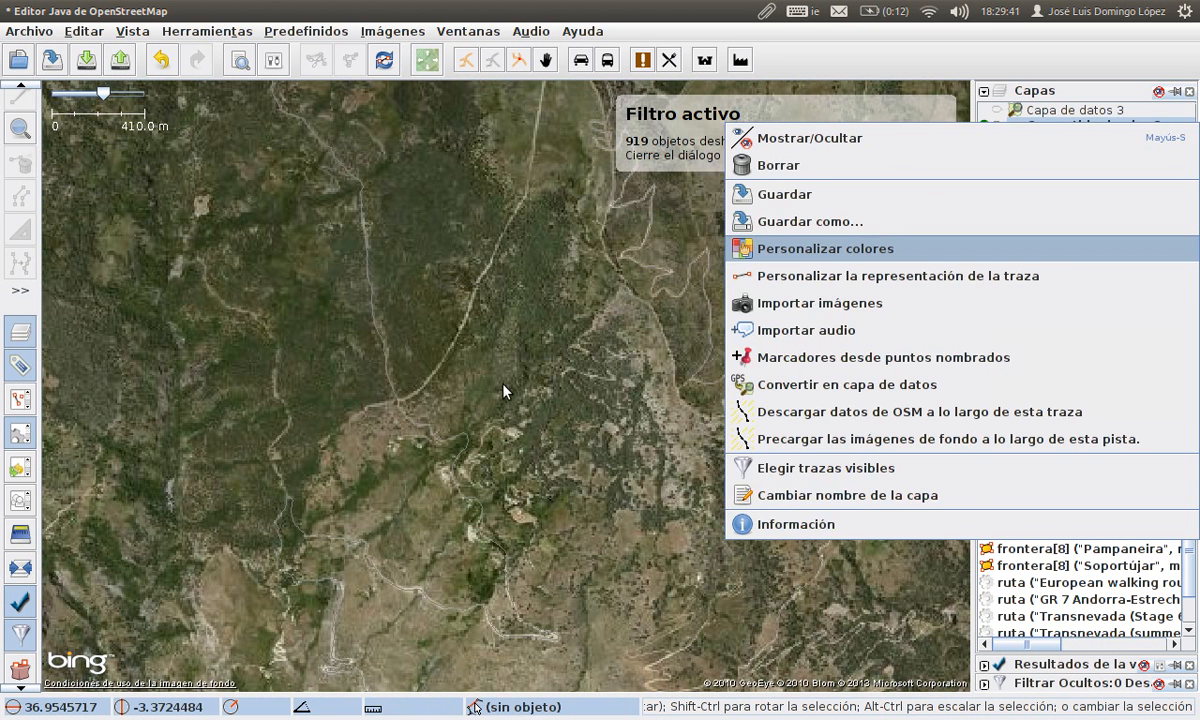
key("Return")
left_click(412, 318)
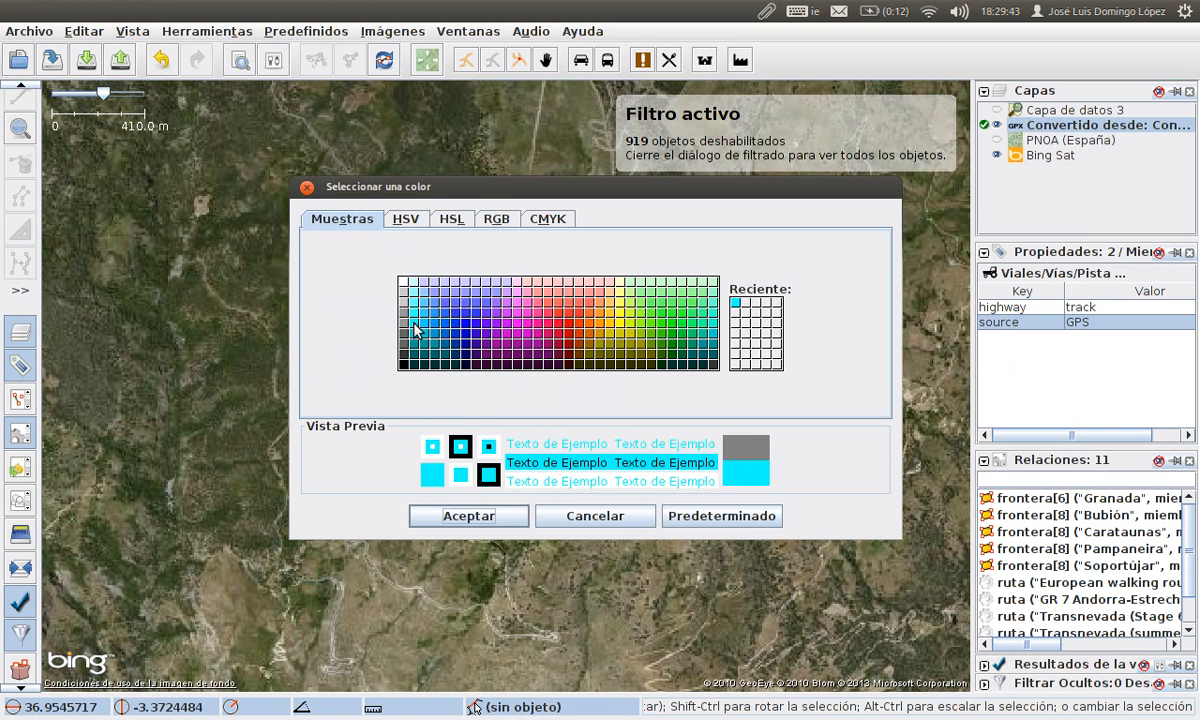
left_click(486, 516)
scroll(500, 490, "down", 2)
scroll(500, 490, "up", 1)
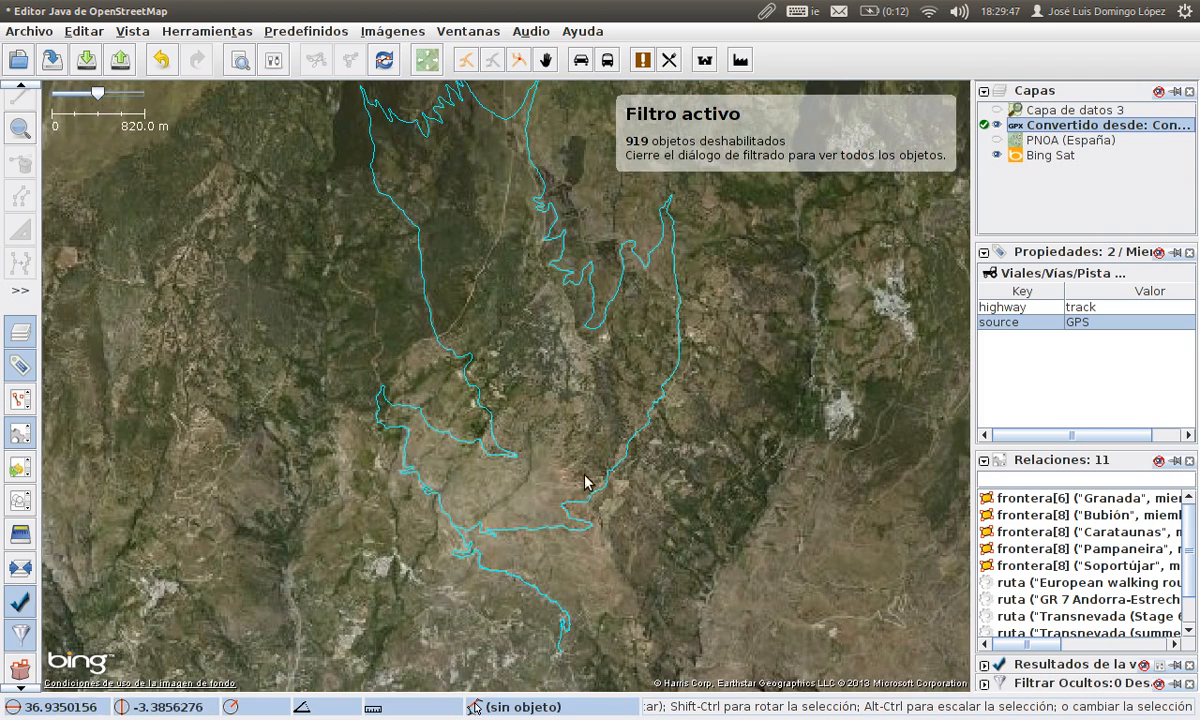
left_click_drag(584, 370, 575, 432)
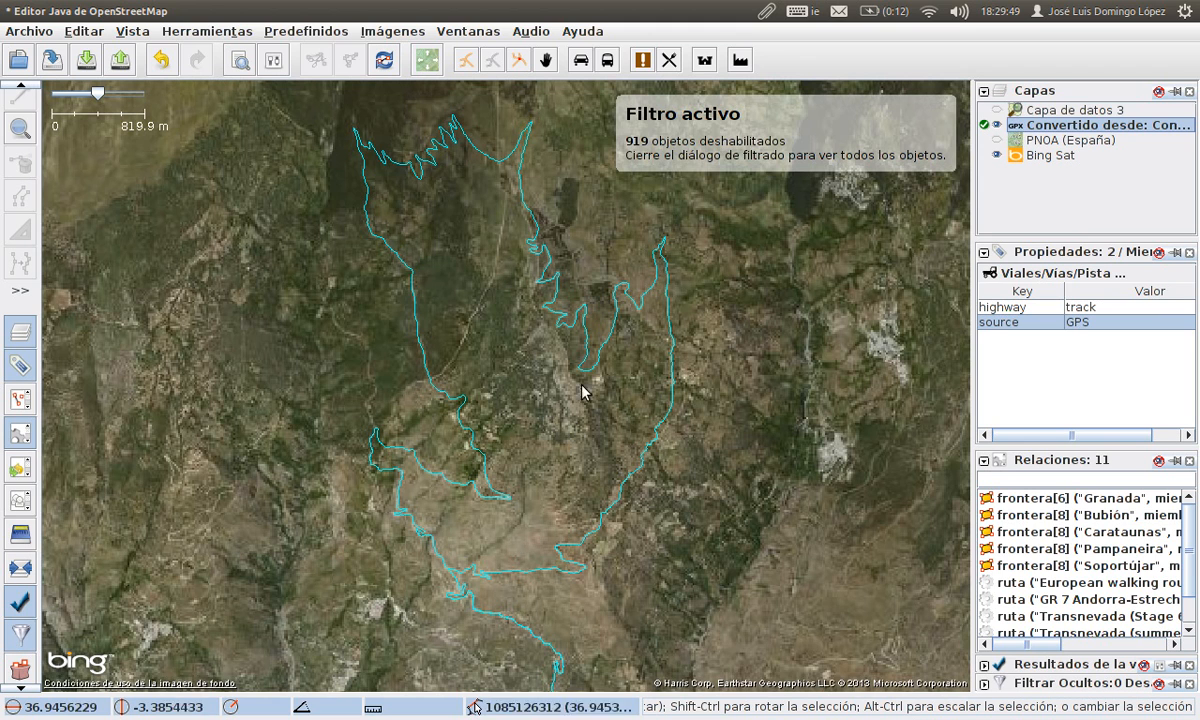
Show and activate Capa de datos 3 again above the GPX trace and clear the track selection
left_click(990, 110)
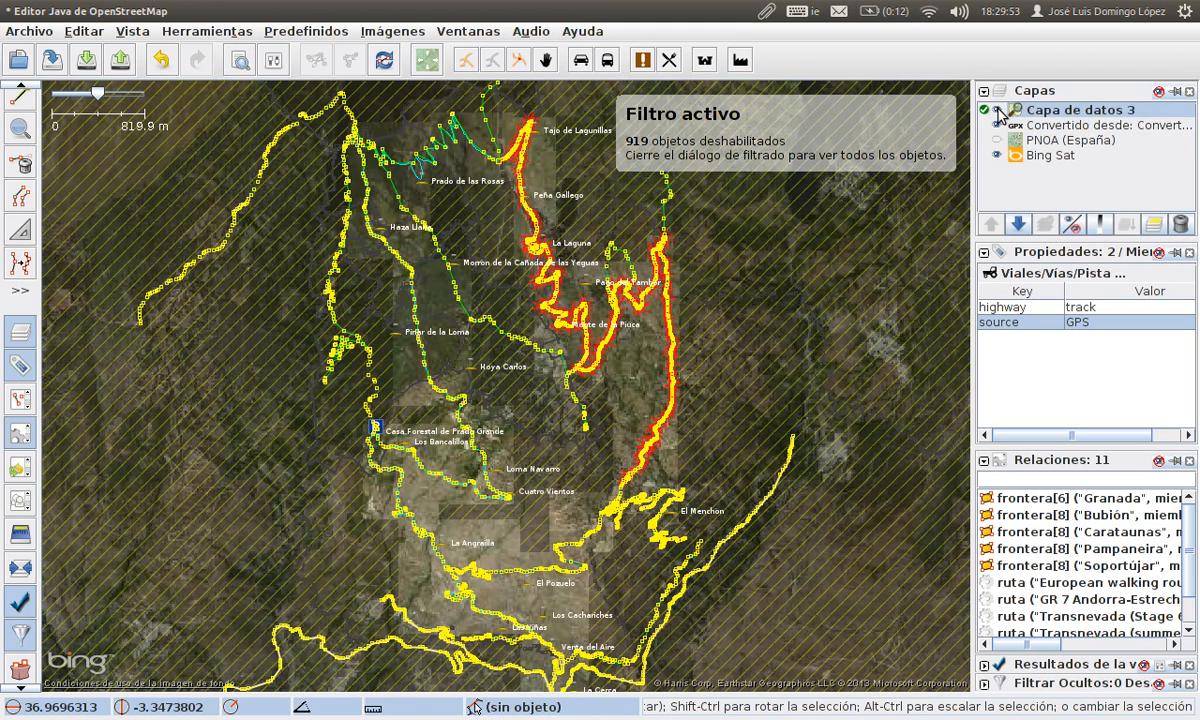
left_click(997, 111)
left_click(997, 112)
left_click(675, 347)
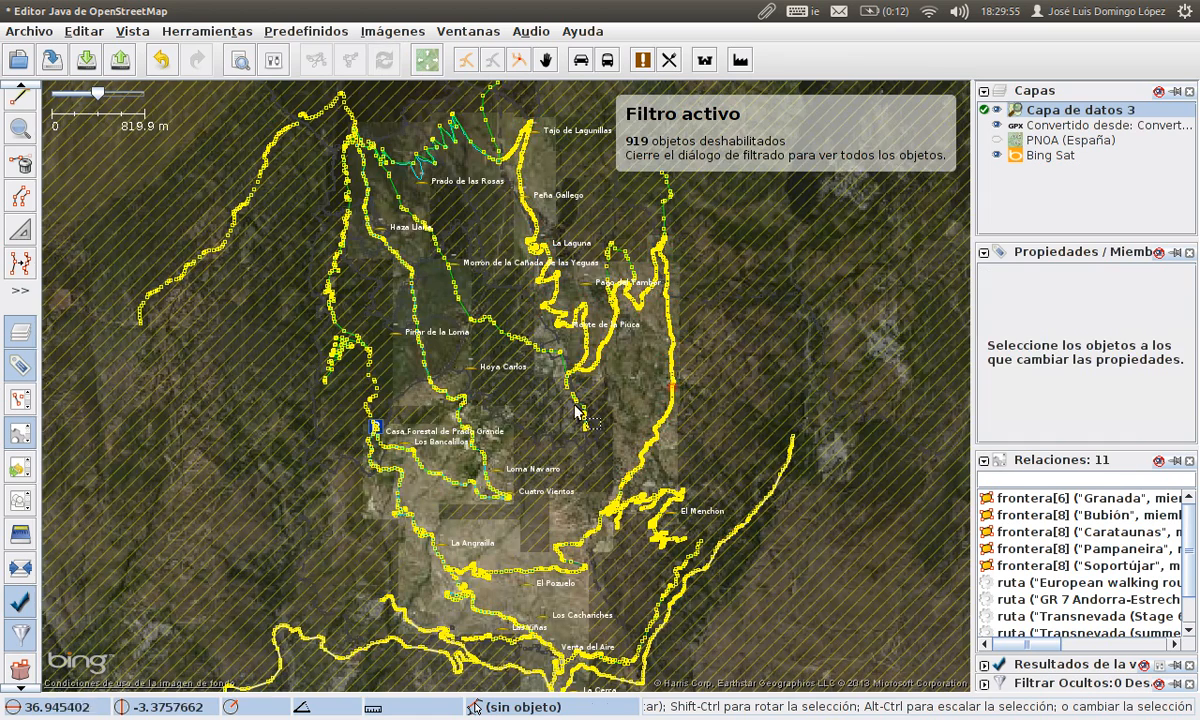
Compare the zigzag way between Prado de las Rosas and the Tajo de Lagunillas junction with the cyan GPX trace
scroll(462, 330, "up", 4)
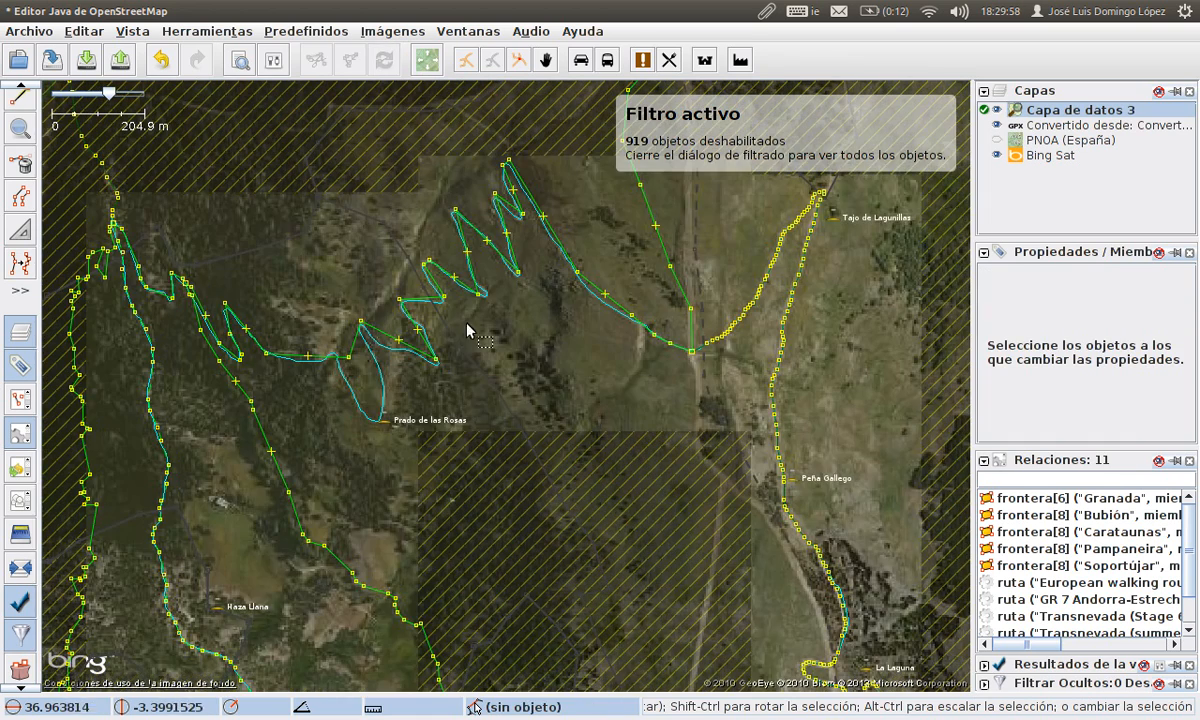
left_click_drag(467, 325, 554, 313)
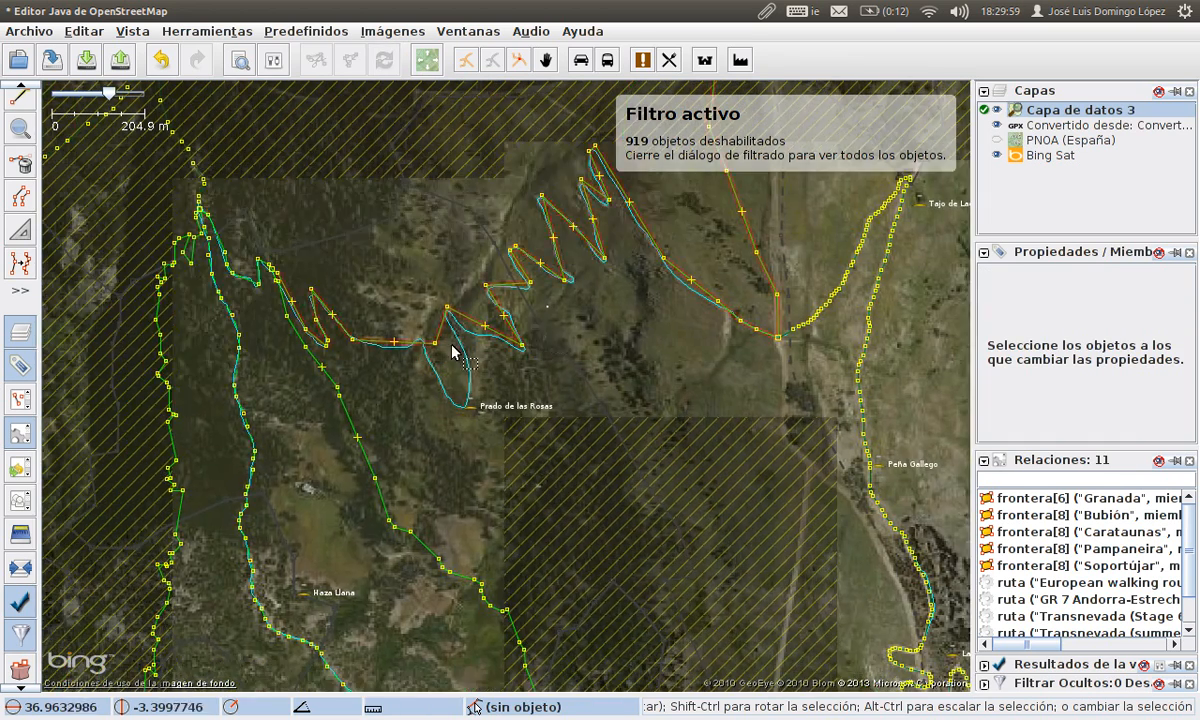
scroll(376, 281, "up", 1)
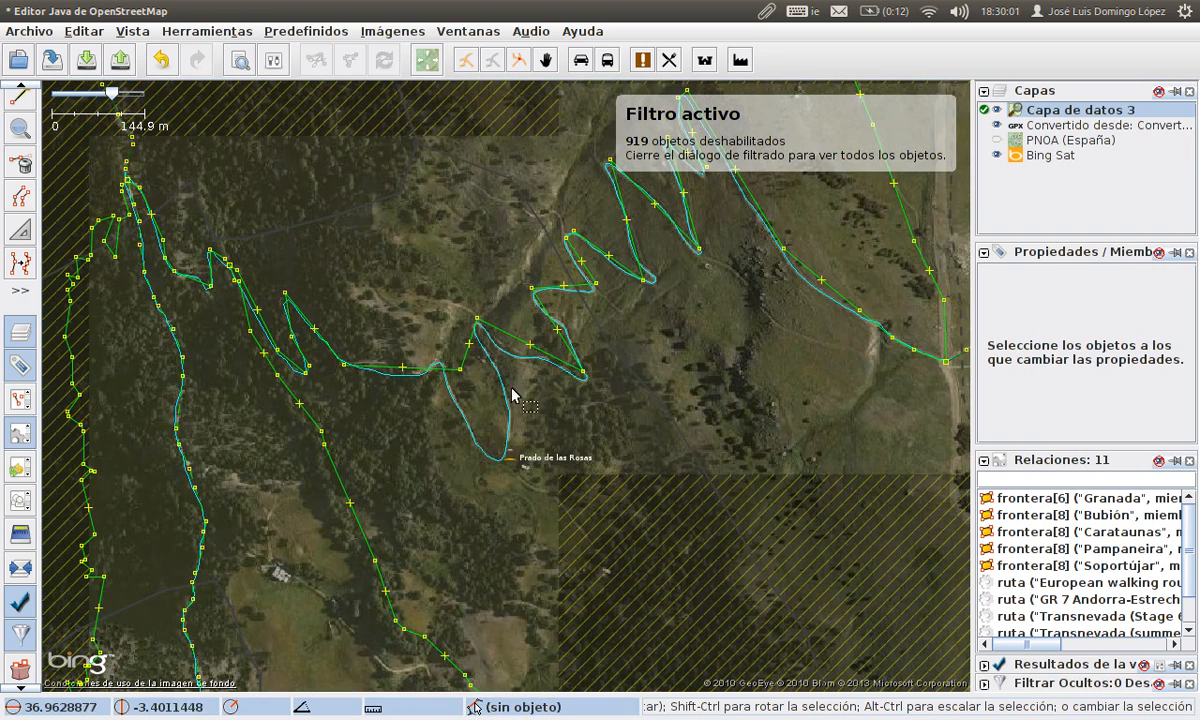
scroll(517, 386, "up", 1)
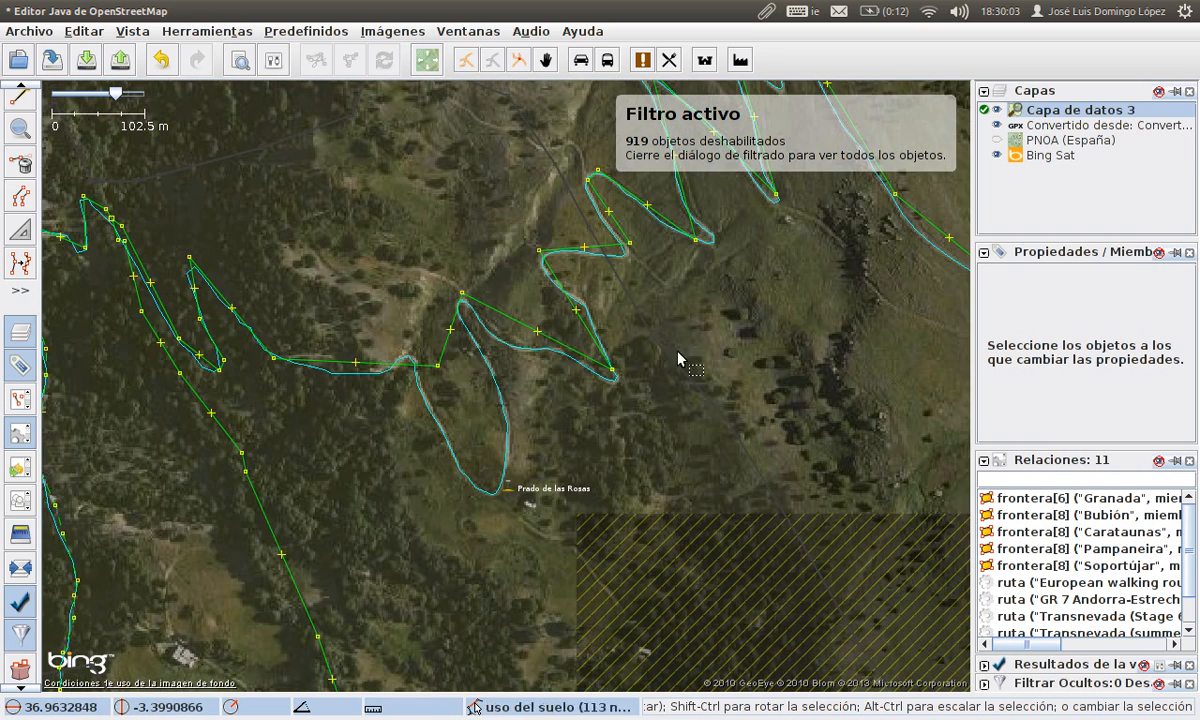
left_click_drag(688, 330, 429, 501)
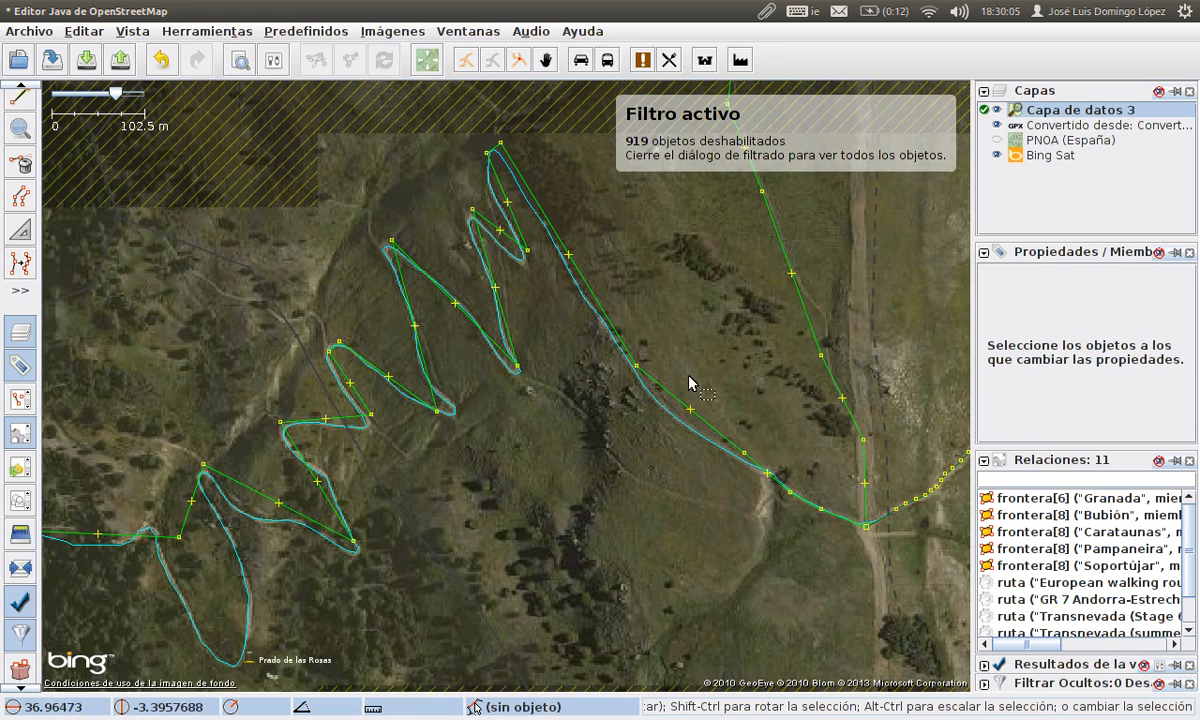
left_click_drag(689, 377, 547, 356)
left_click_drag(421, 319, 597, 250)
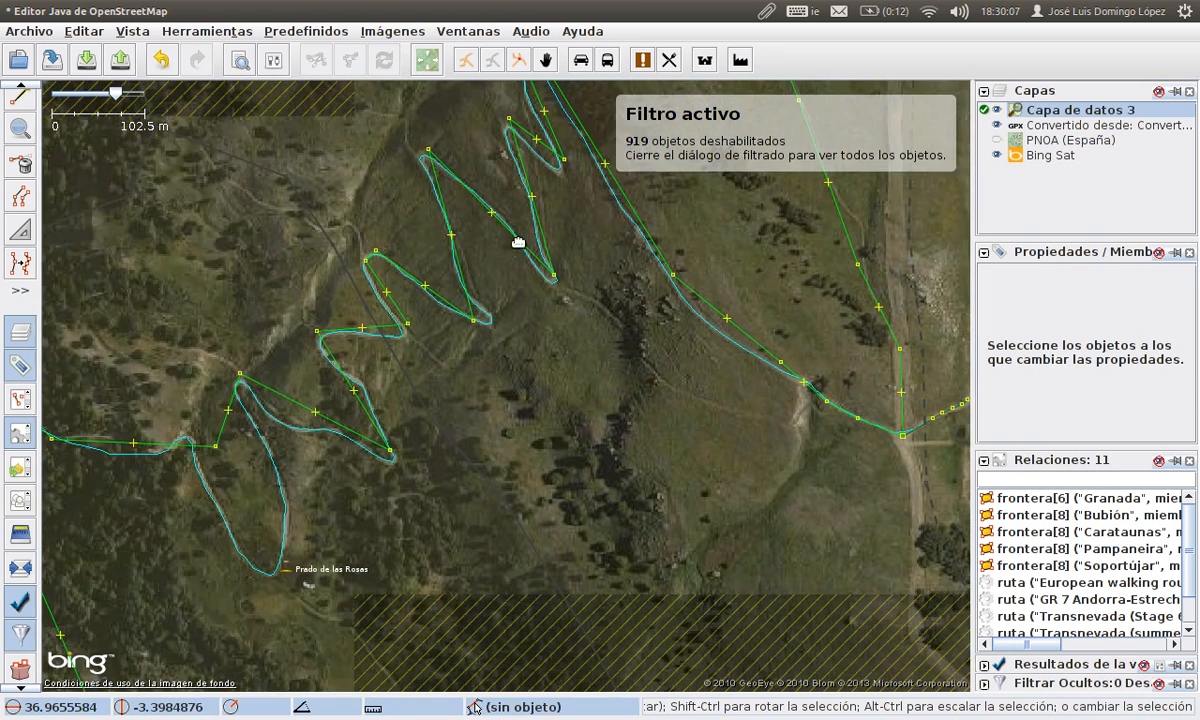
left_click_drag(518, 243, 593, 384)
scroll(582, 412, "up", 1)
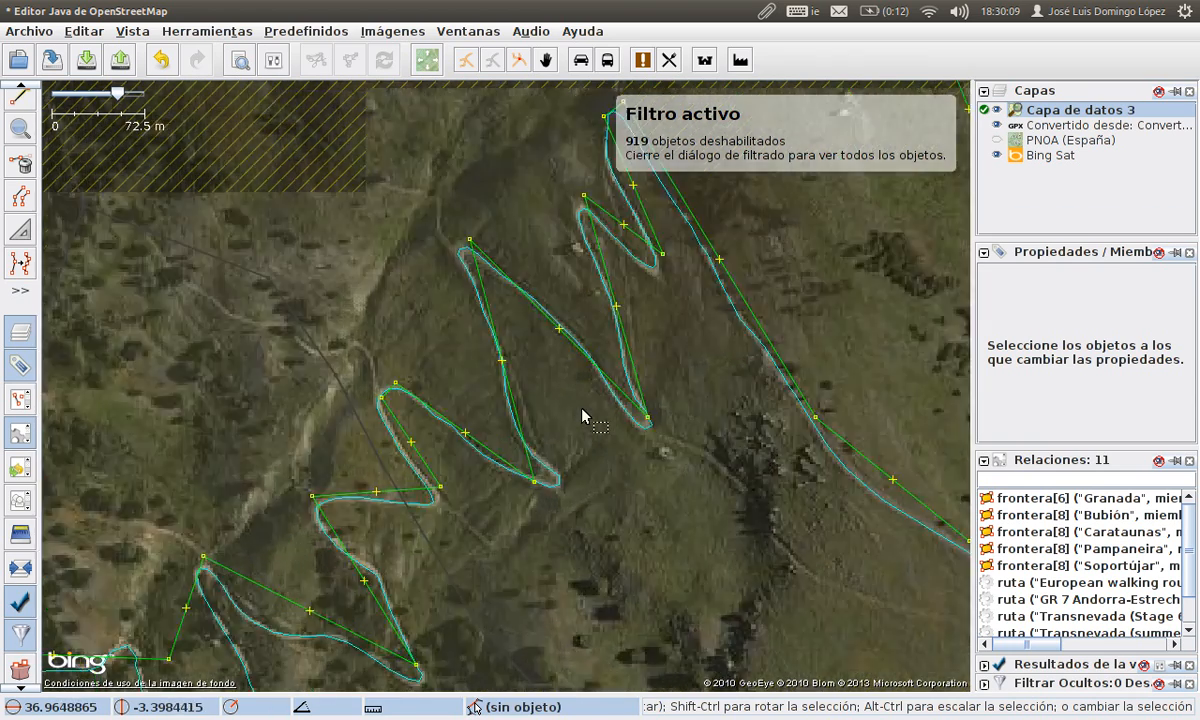
scroll(584, 414, "up", 1)
left_click_drag(630, 287, 584, 415)
Select the zigzag footway and switch the background imagery from Bing Sat to PNOA (España)
left_click(597, 428)
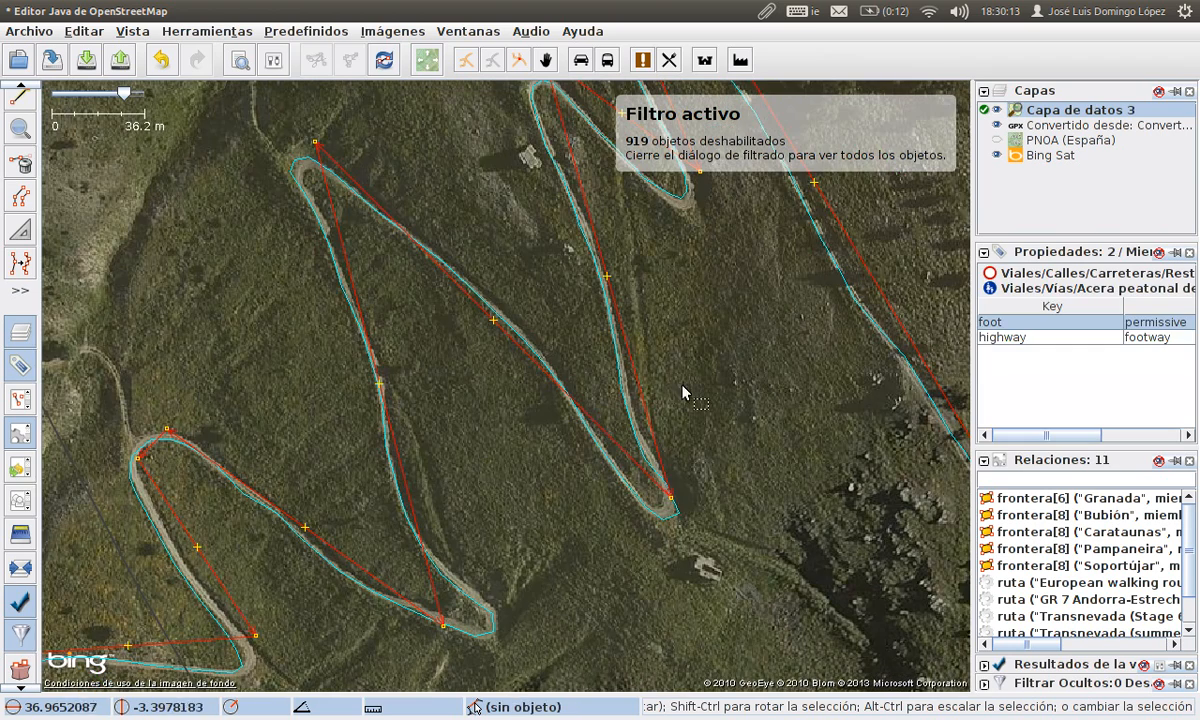
left_click_drag(688, 365, 560, 503)
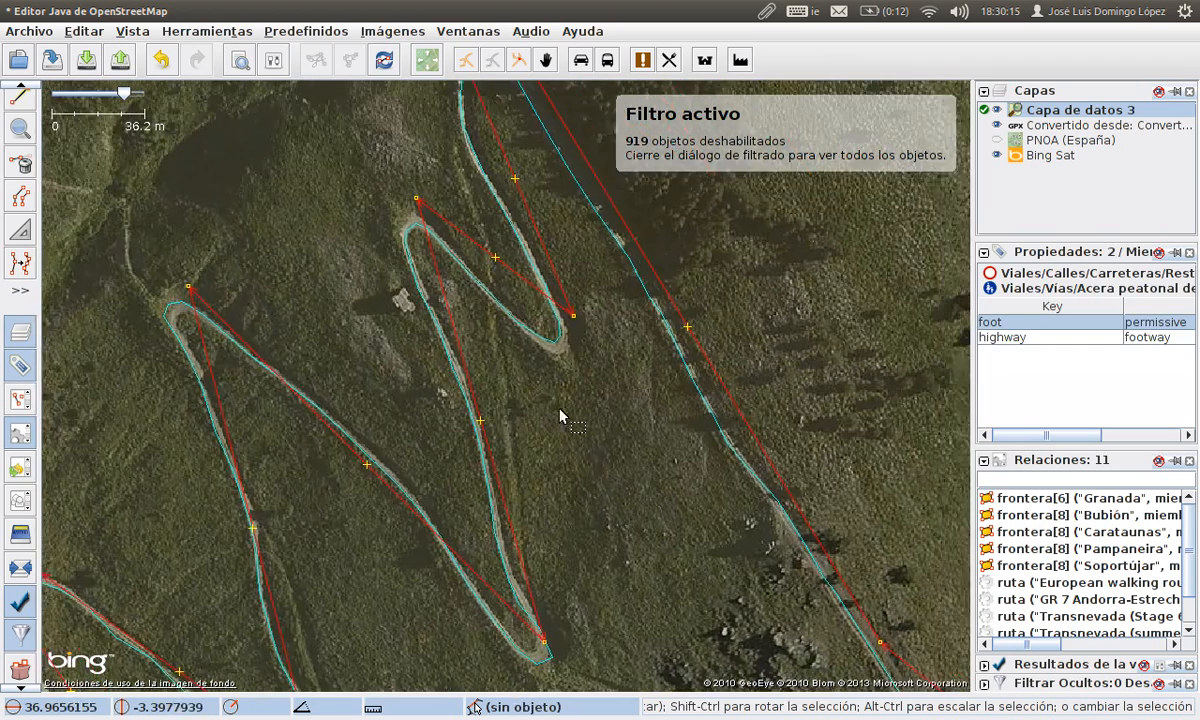
mouse_move(530, 290)
left_mouse_down()
mouse_move(437, 471)
mouse_move(445, 490)
mouse_move(495, 352)
left_mouse_up()
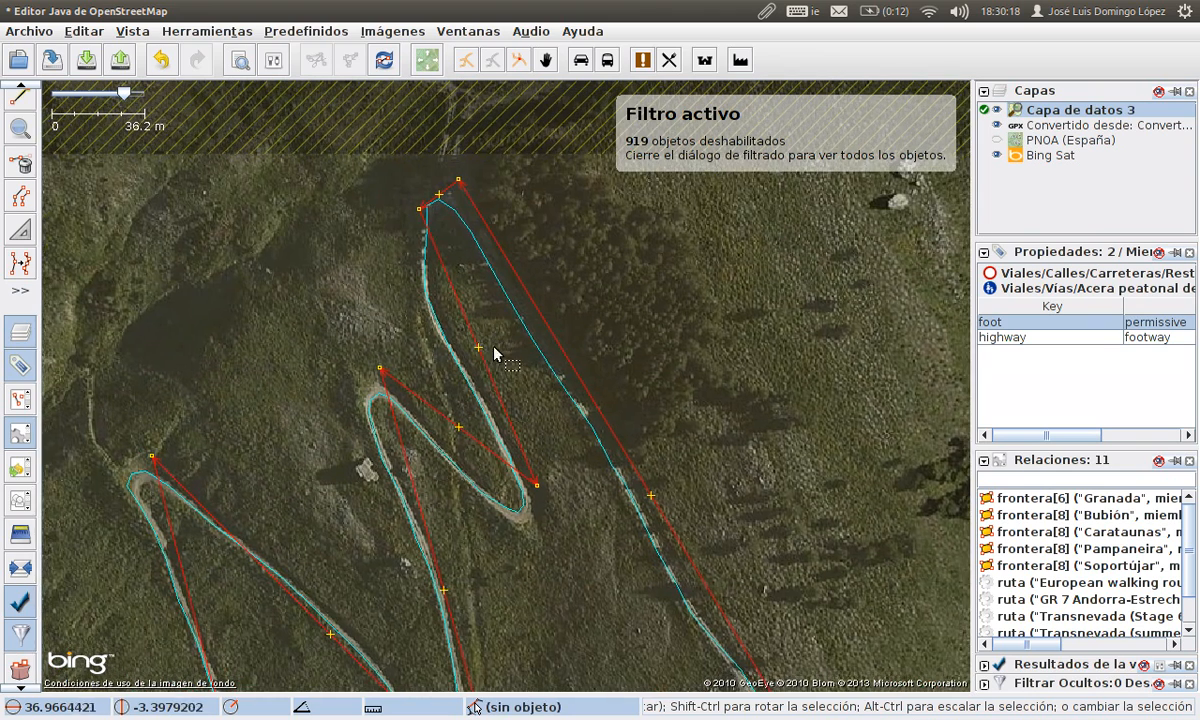
left_click(998, 141)
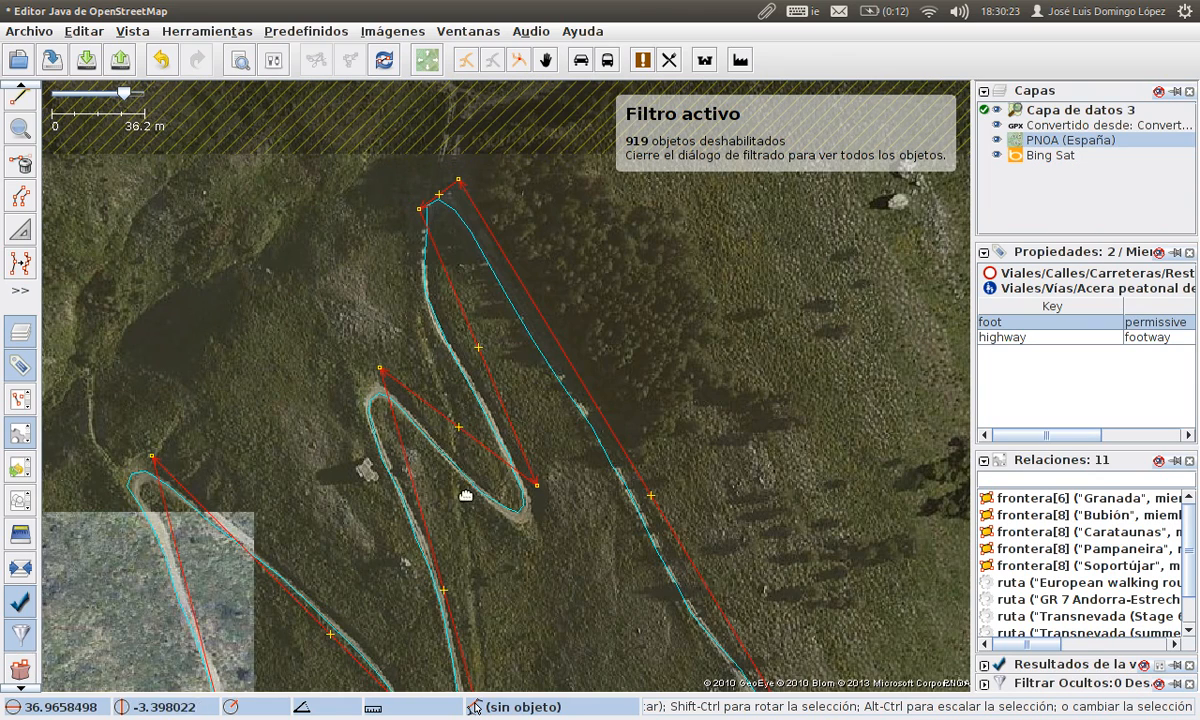
left_click_drag(466, 495, 504, 240)
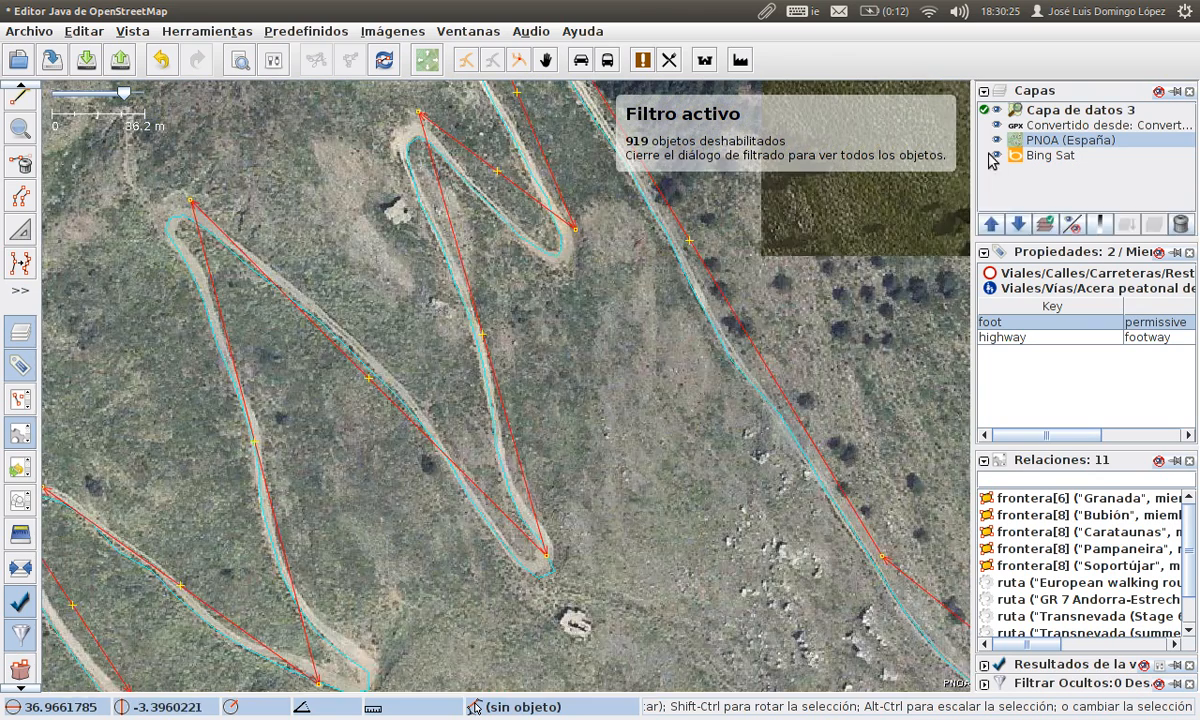
left_click(1000, 157)
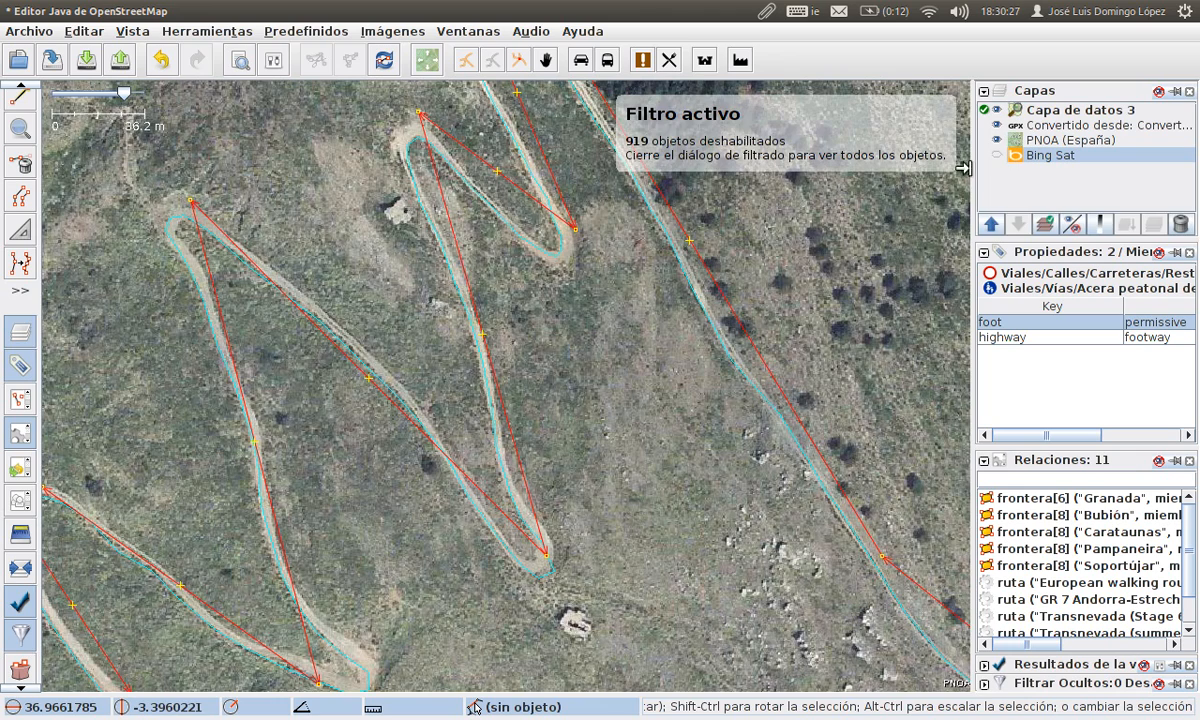
Examine the selected footway against the PNOA imagery and GPX trace, west past Prado de las Rosas and back to the track junction
left_click_drag(443, 486, 536, 276)
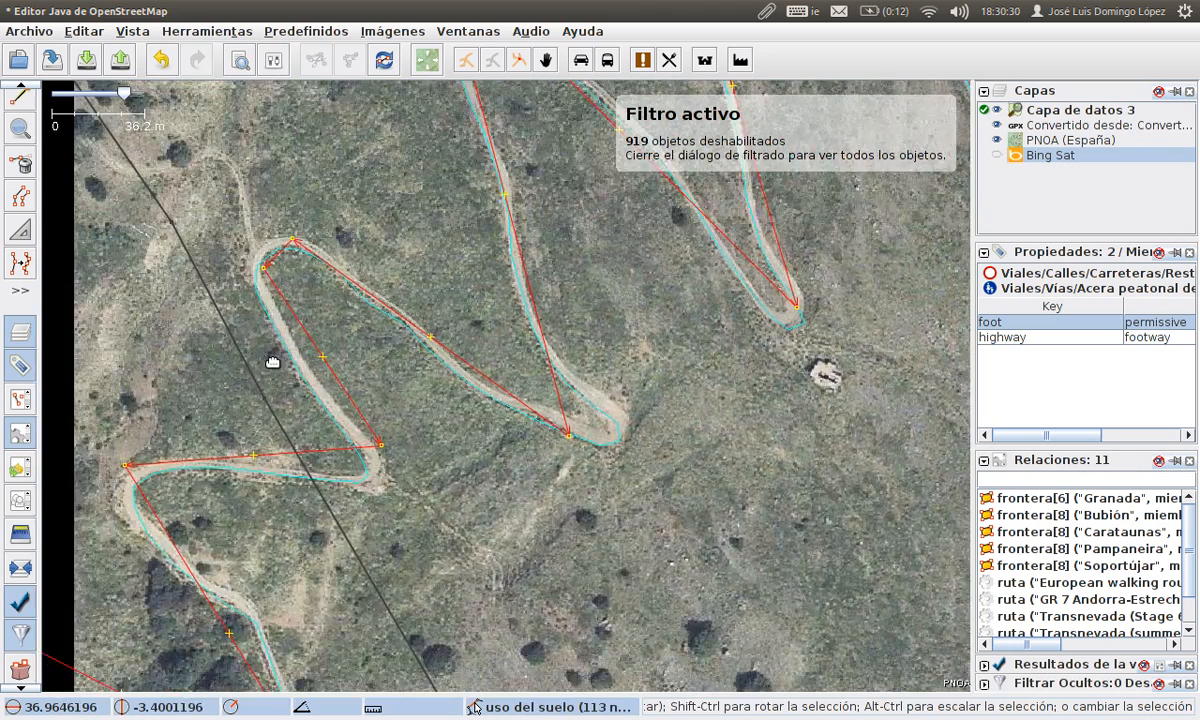
left_click_drag(271, 356, 571, 396)
left_click_drag(396, 303, 584, 408)
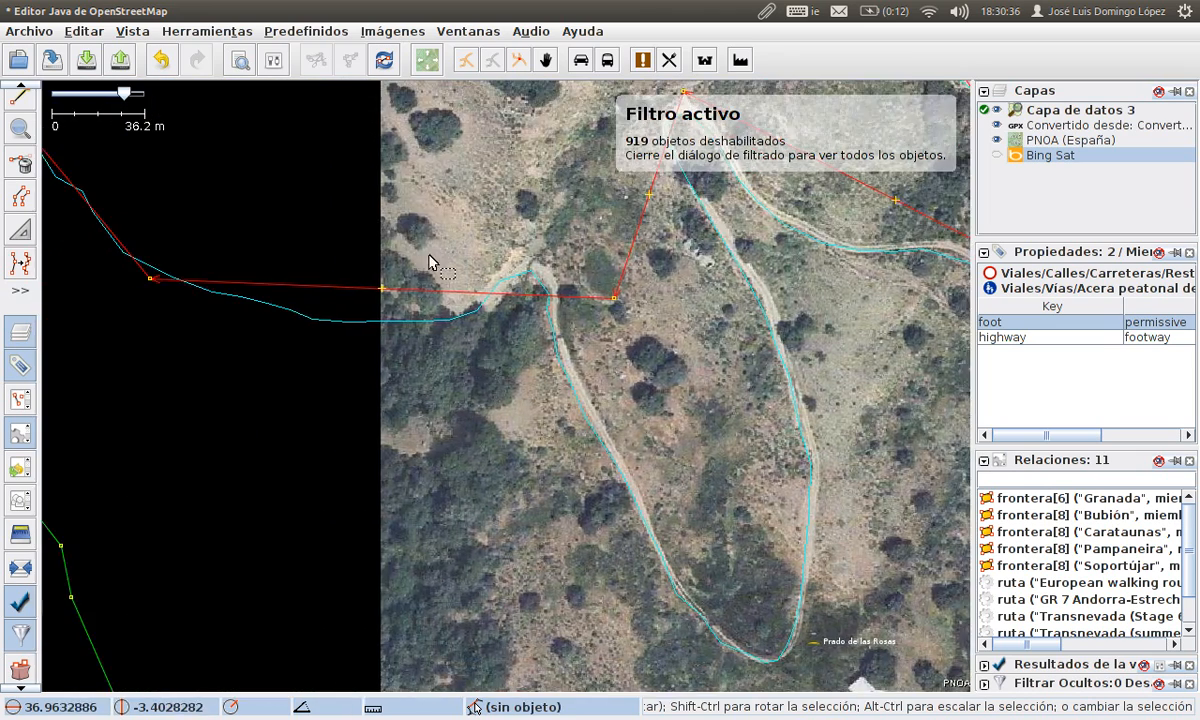
left_click_drag(430, 263, 556, 415)
left_click_drag(368, 387, 501, 356)
left_click_drag(321, 359, 408, 367)
scroll(405, 380, "down", 4)
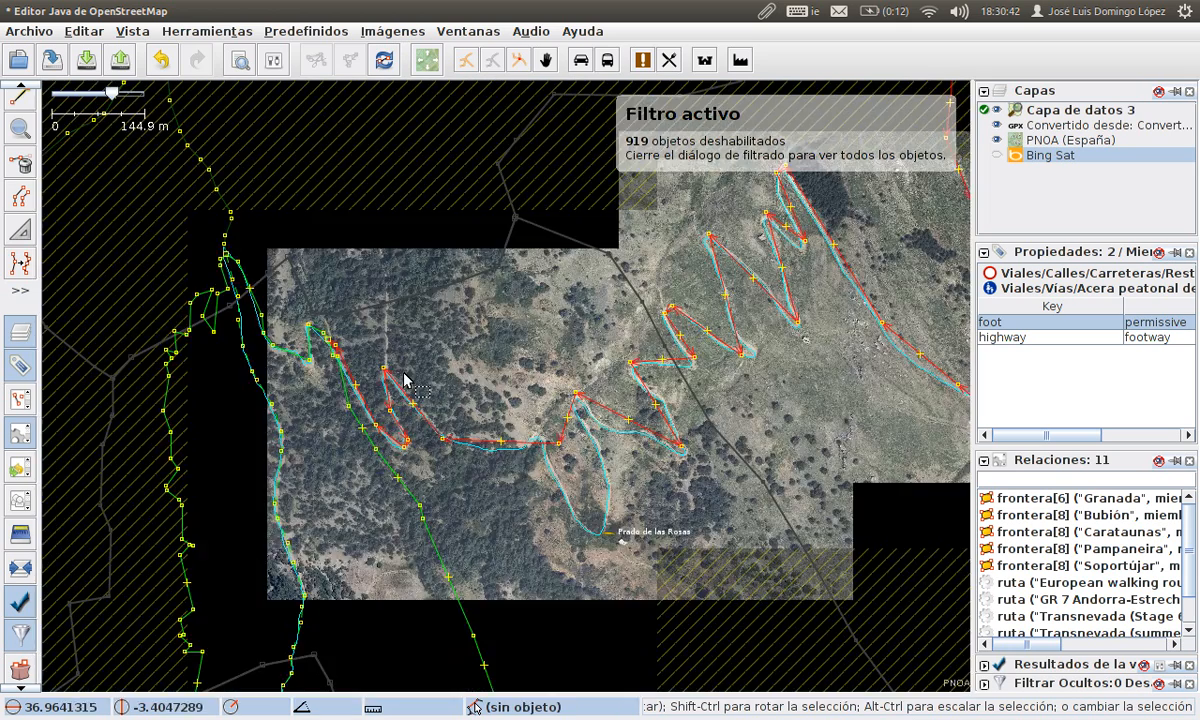
left_click_drag(676, 358, 464, 396)
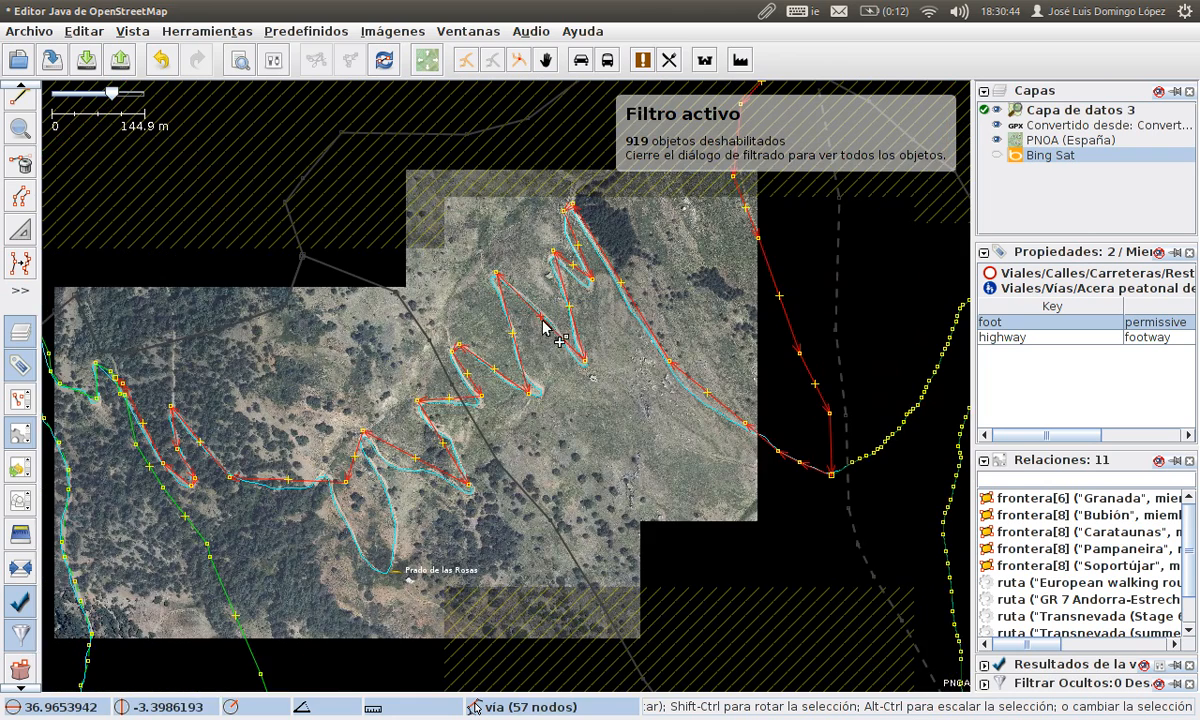
scroll(909, 303, "up", 2)
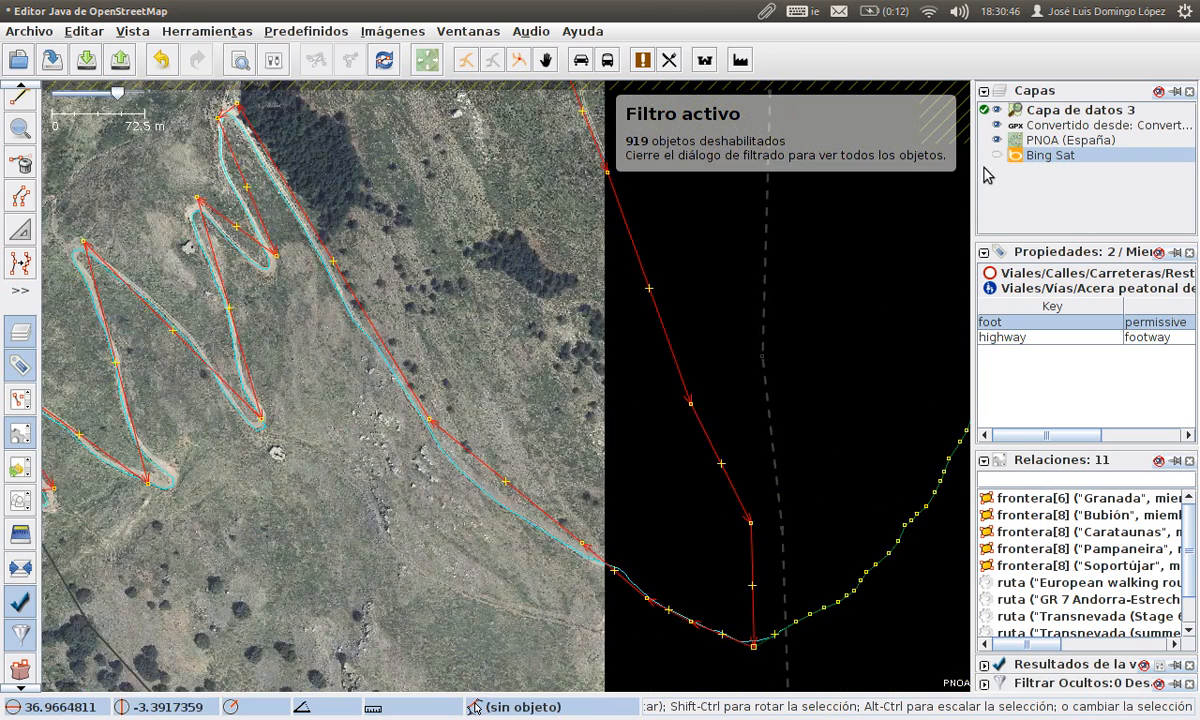
Switch the background imagery from PNOA (España) to Bing Sat and select the track leading east from the footway junction
left_click(996, 140)
left_click(997, 155)
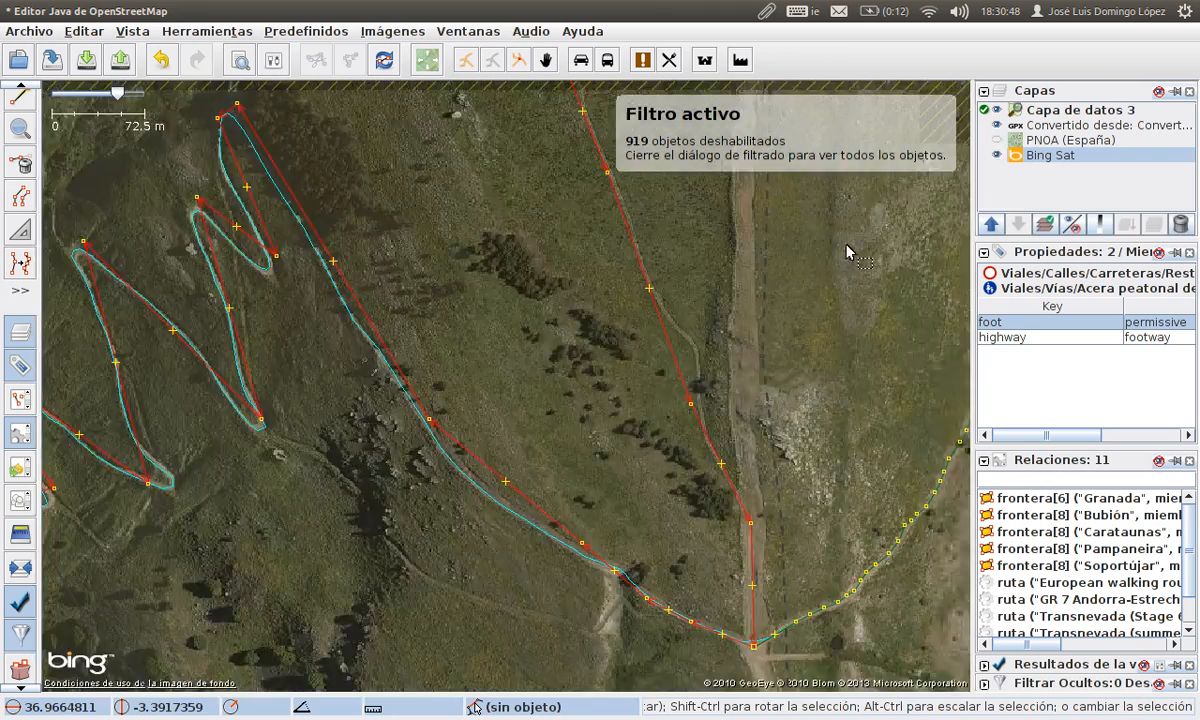
left_click_drag(512, 402, 443, 342)
left_click_drag(476, 298, 441, 199)
right_click(641, 502)
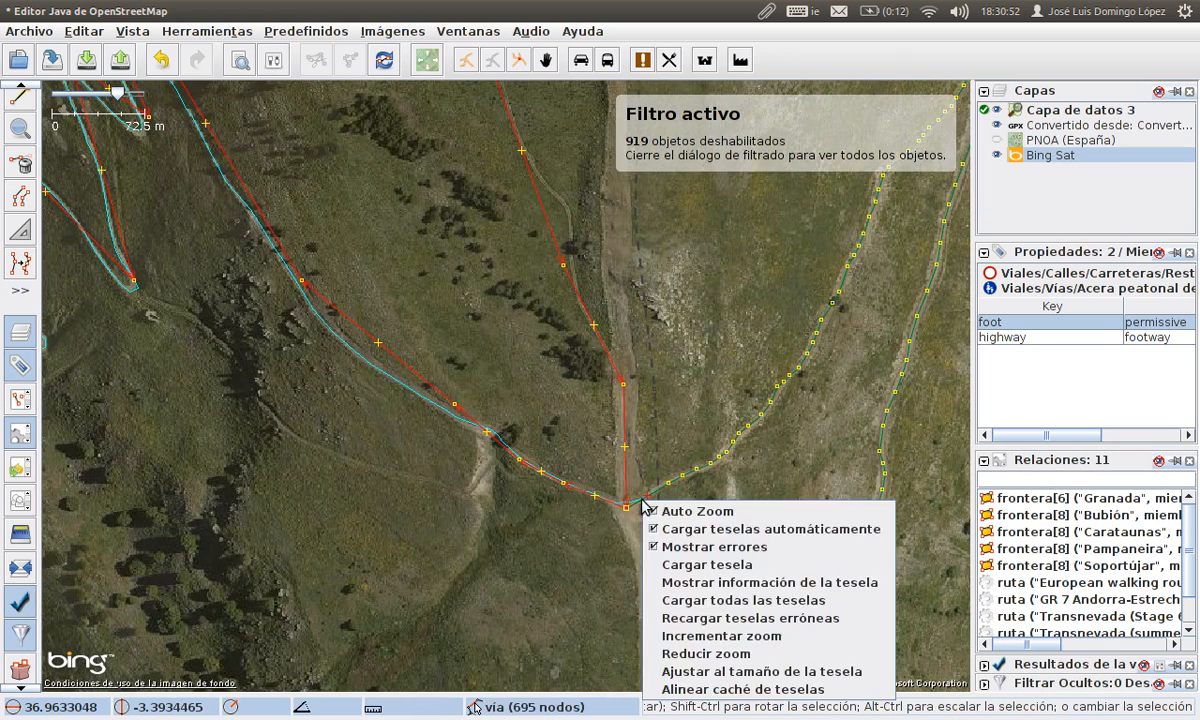
left_click(646, 486)
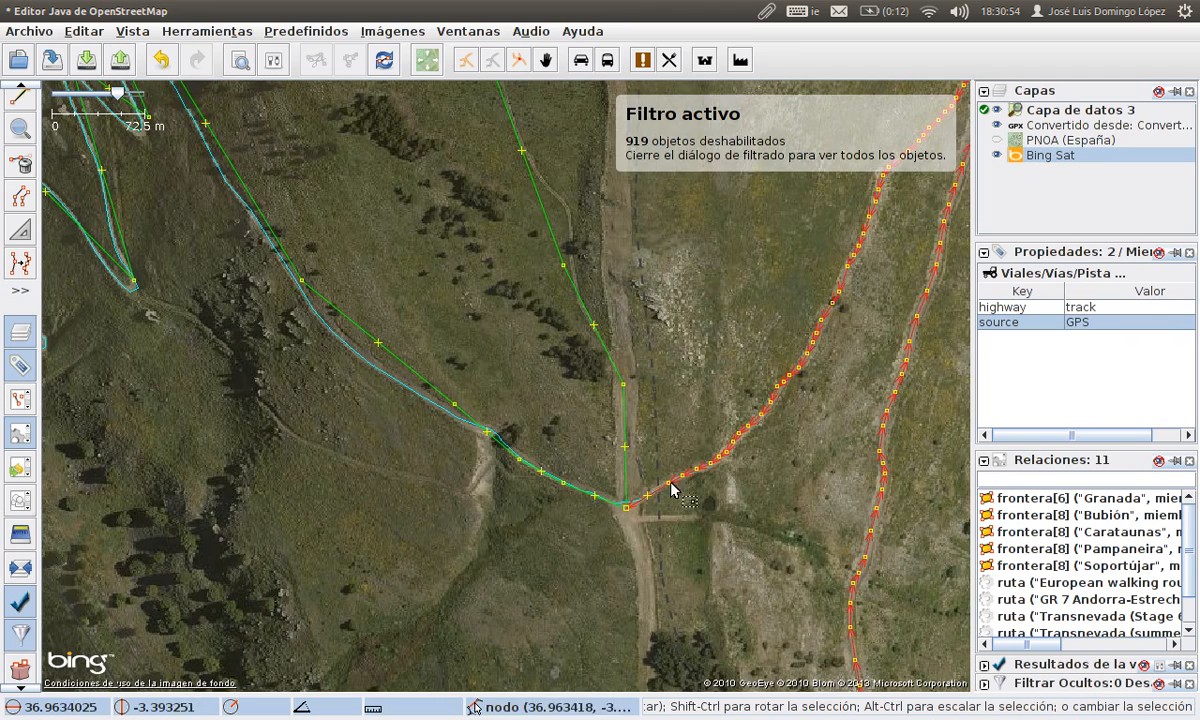
Compare the zigzag way with the GPX trace and Bing imagery, west past Prado de las Rosas and back to the junction
mouse_move(321, 386)
left_mouse_down()
mouse_move(348, 420)
mouse_move(463, 370)
mouse_move(509, 474)
mouse_move(731, 511)
left_mouse_up()
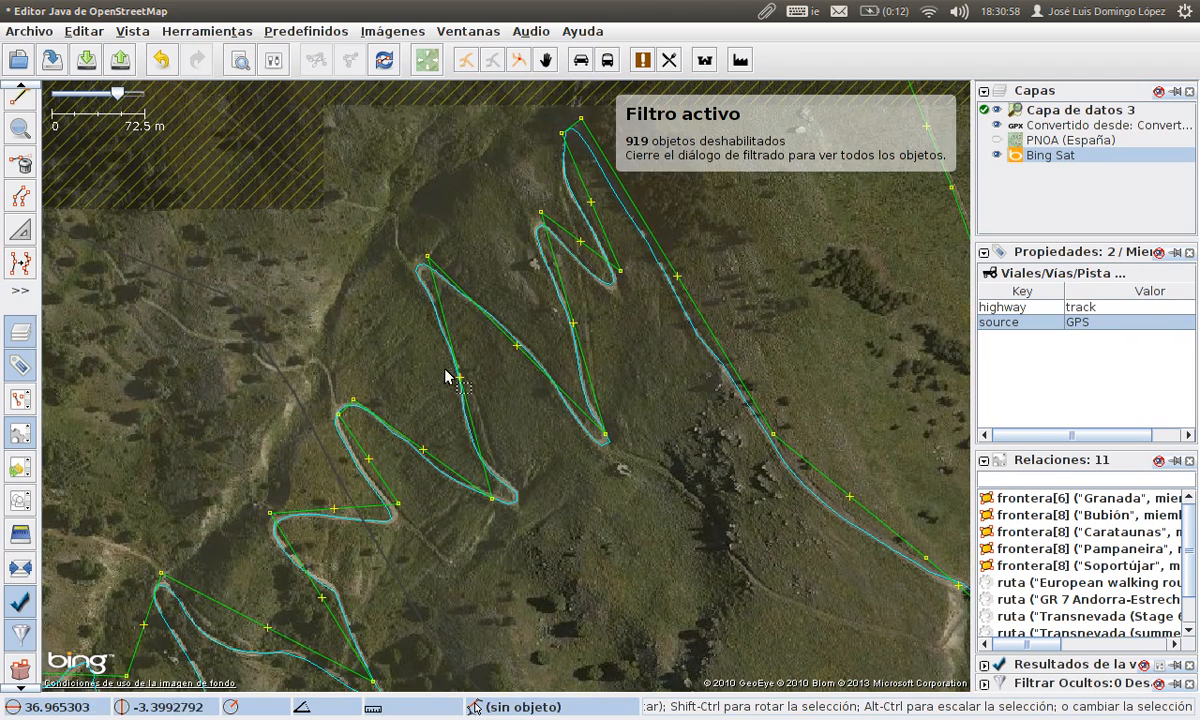
left_click_drag(489, 374, 618, 119)
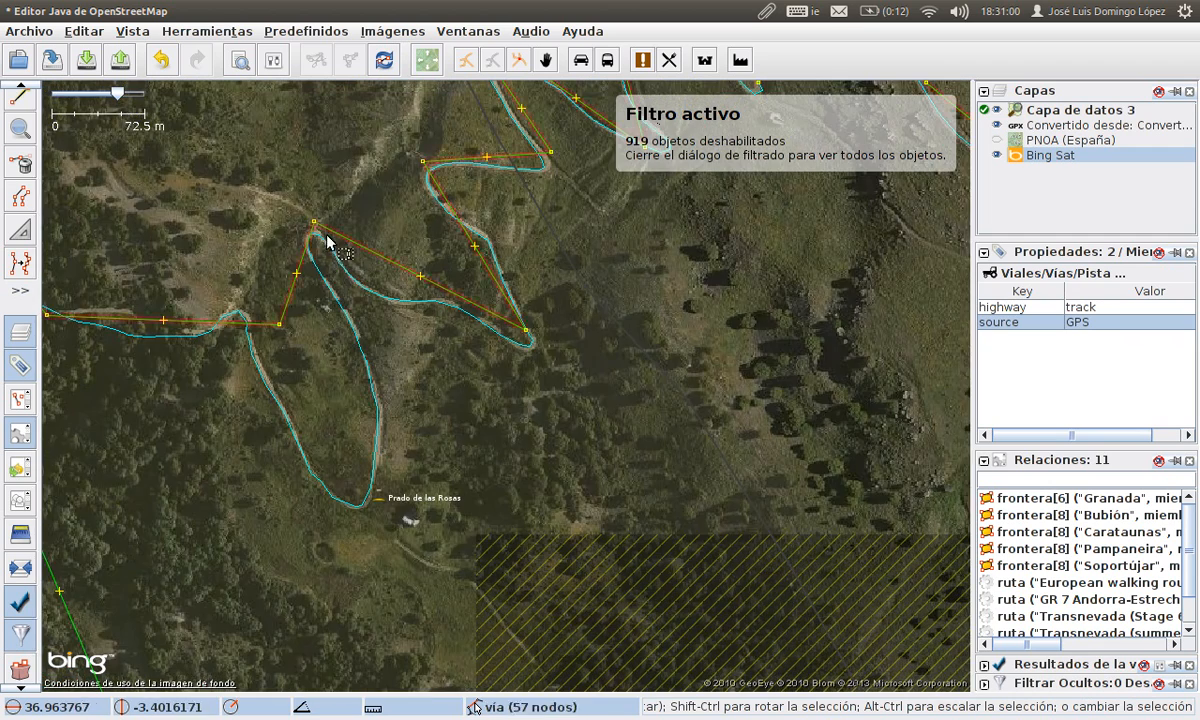
left_click_drag(459, 161, 666, 80)
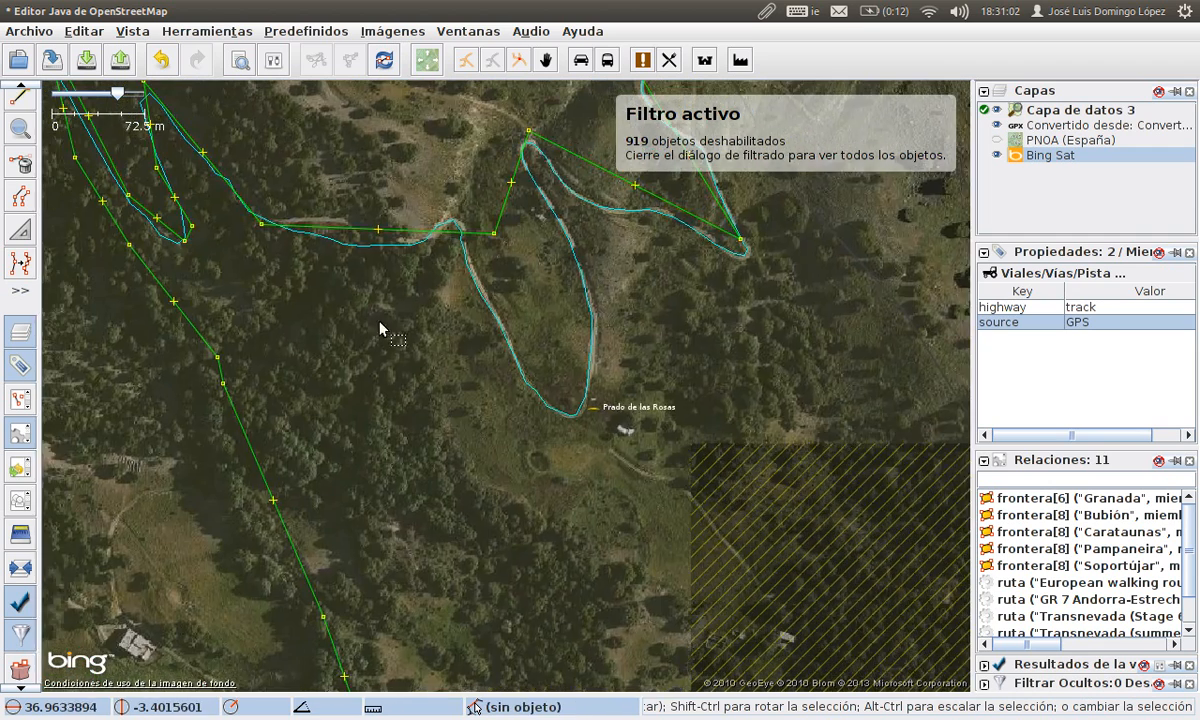
left_click_drag(362, 318, 585, 430)
left_click_drag(465, 285, 682, 478)
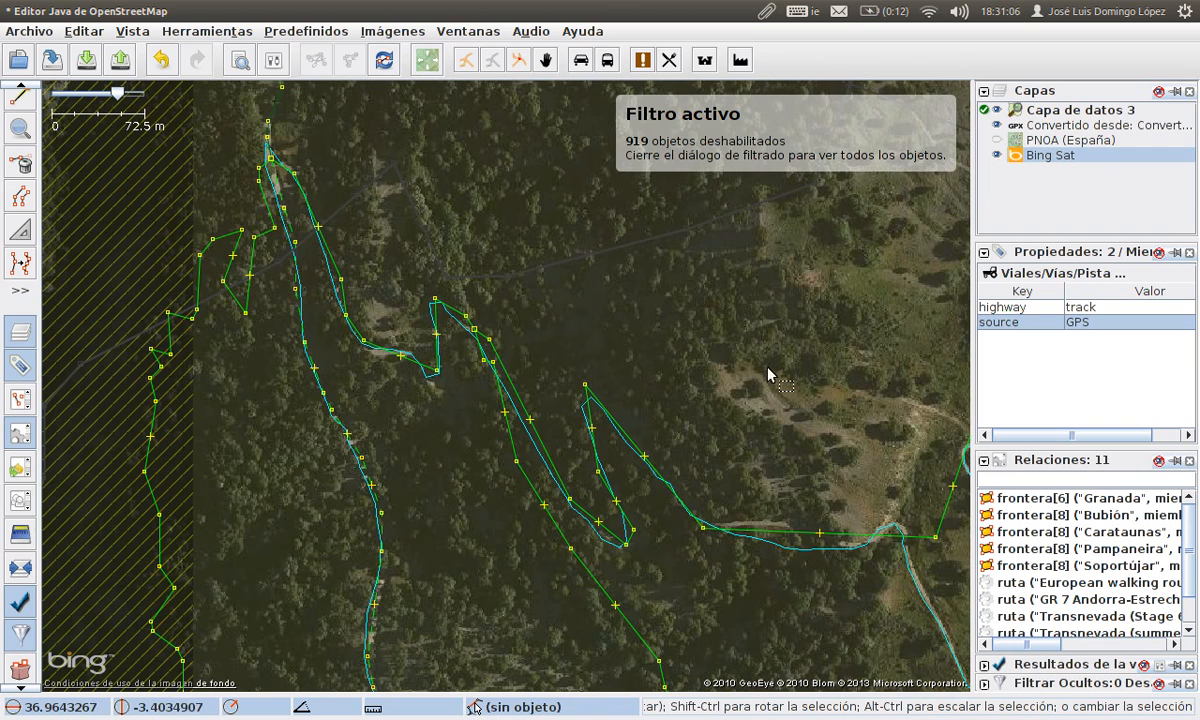
scroll(742, 374, "down", 1)
left_click_drag(723, 375, 450, 312)
left_click_drag(607, 287, 406, 293)
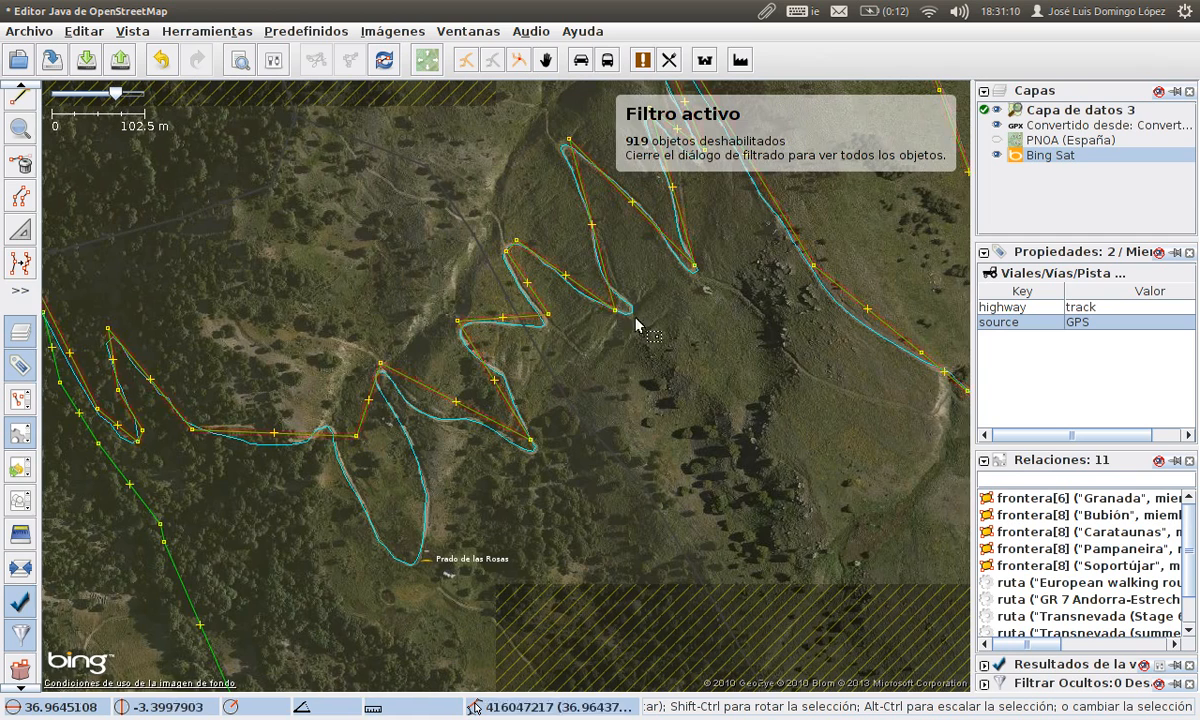
left_click_drag(709, 285, 549, 370)
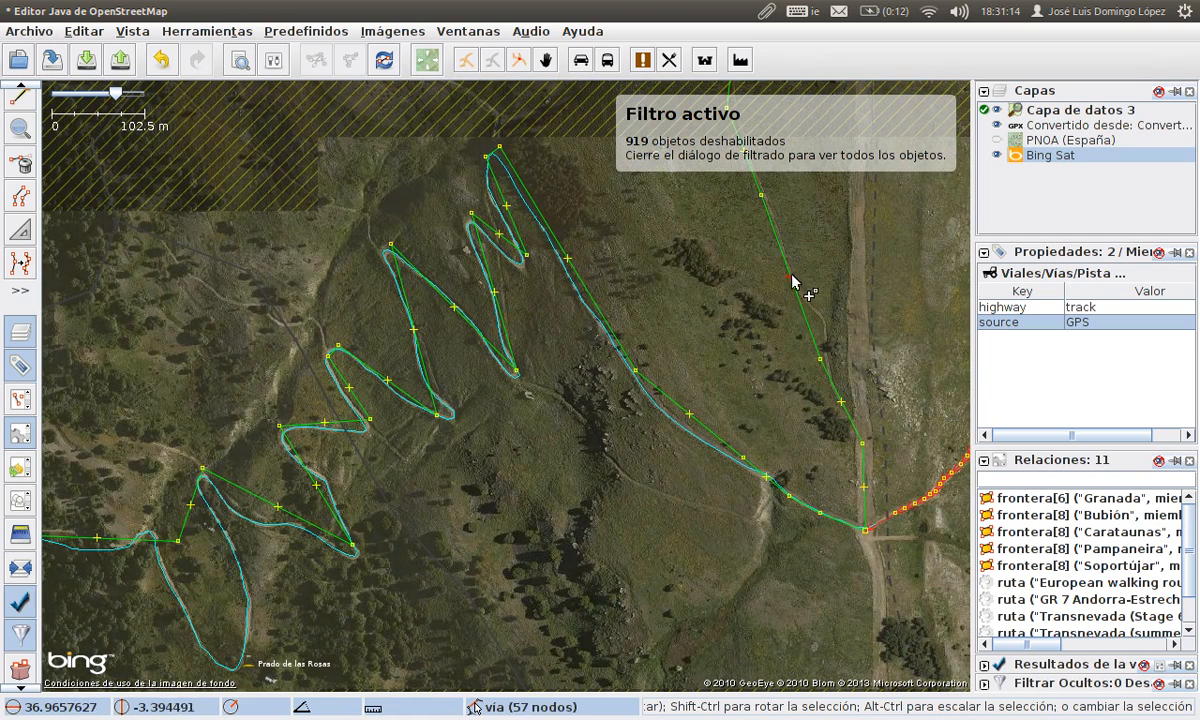
Examine how the selected track follows the Bing imagery, from Tajo de Lagunillas south past Peña Gallego to the bends below La Laguna
left_click_drag(737, 293, 358, 268)
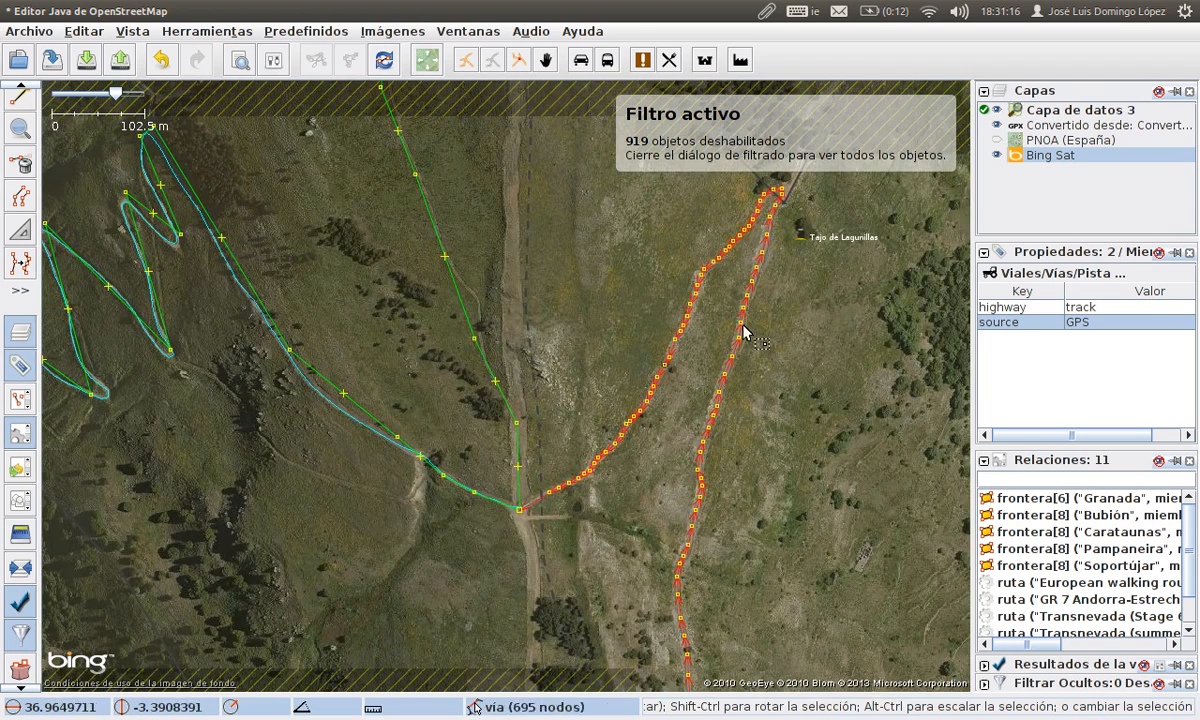
left_click_drag(737, 340, 531, 45)
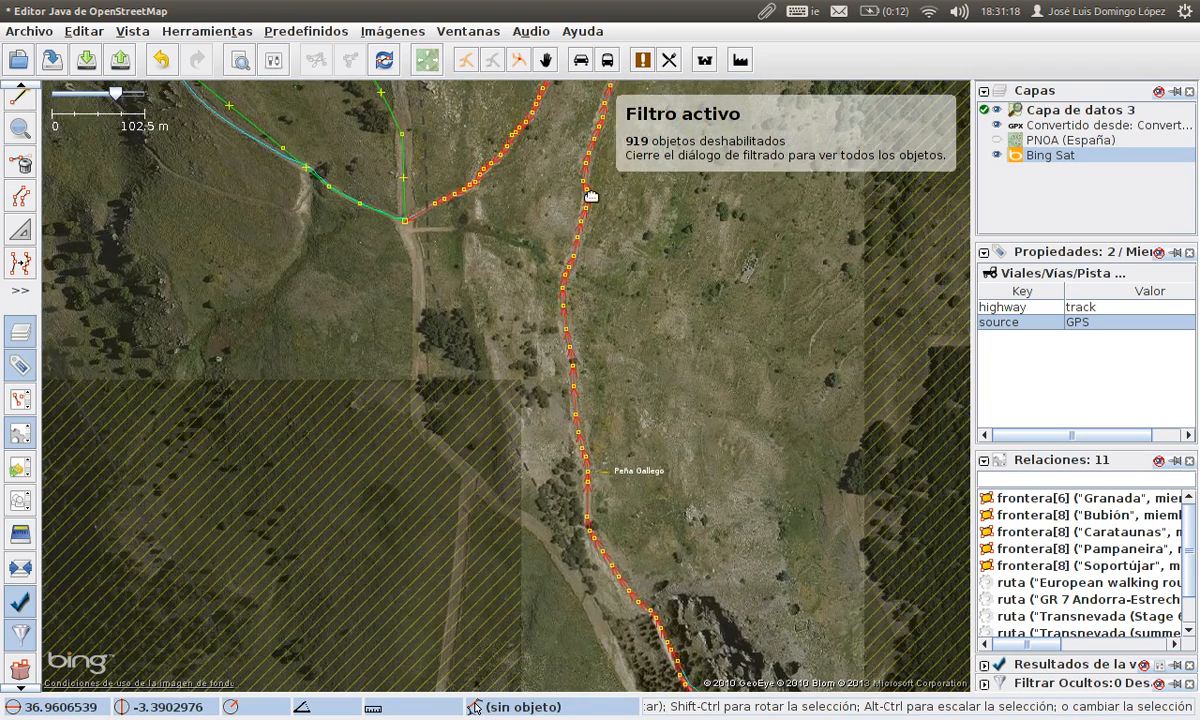
left_click_drag(590, 196, 575, 120)
left_click_drag(632, 438, 648, 173)
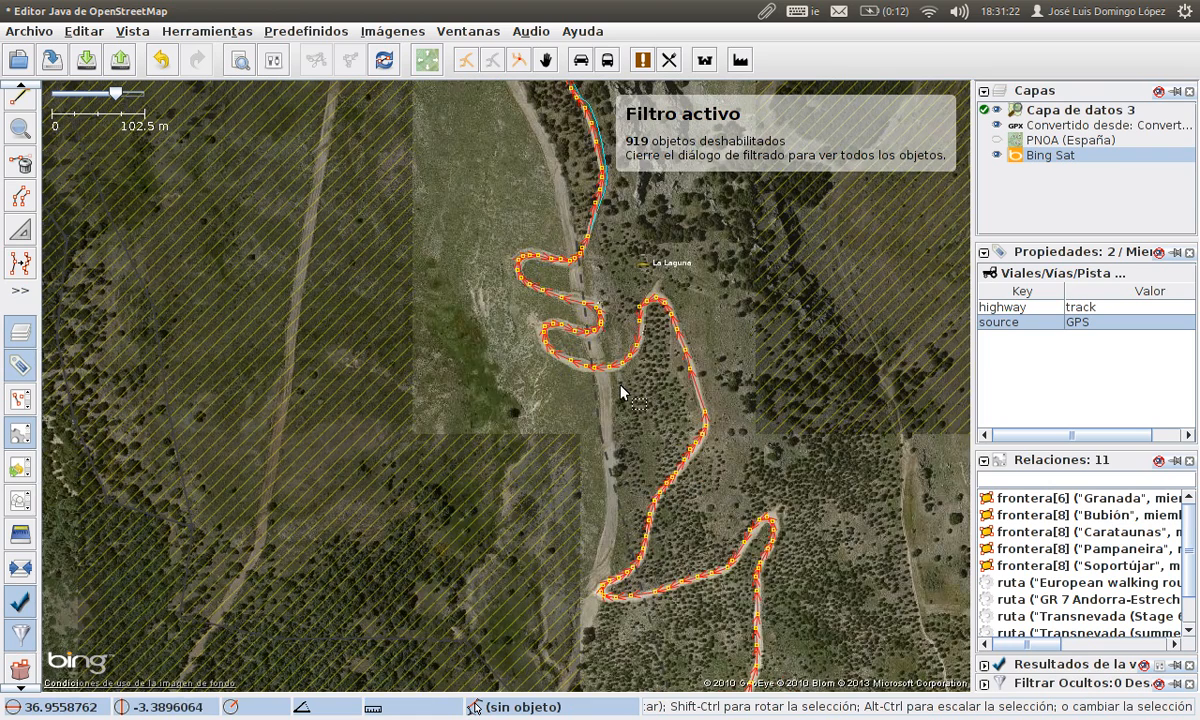
scroll(621, 390, "down", 2)
scroll(621, 390, "up", 5)
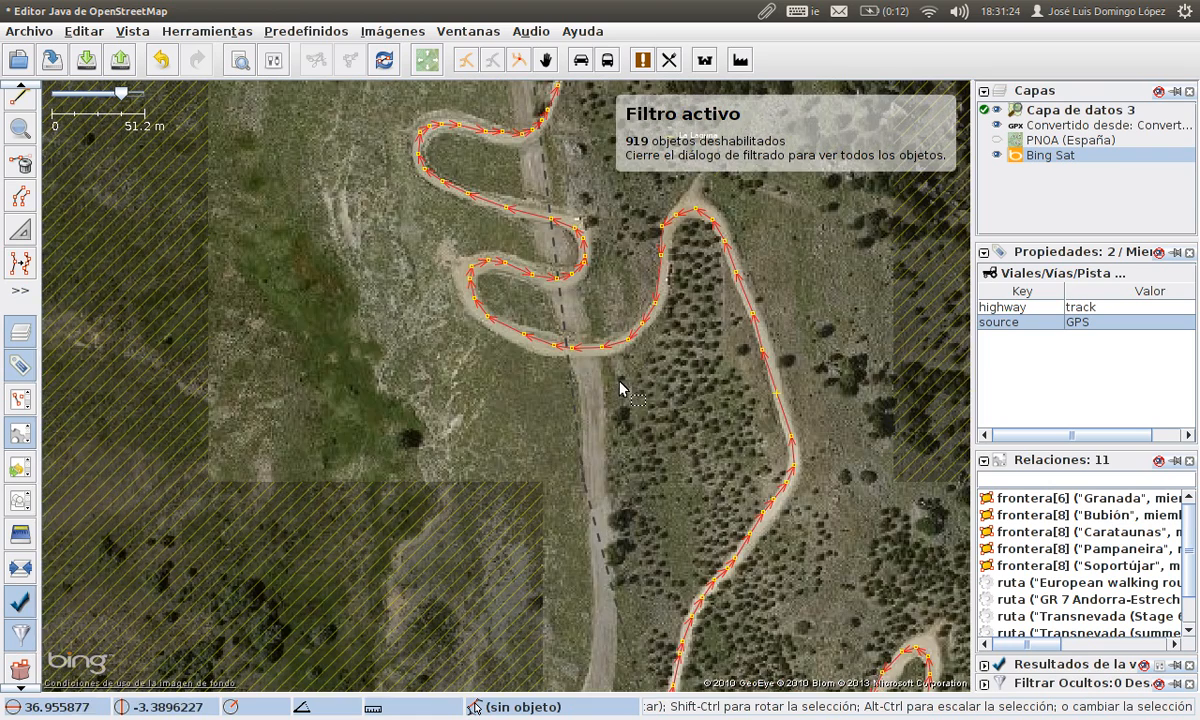
left_click(632, 308)
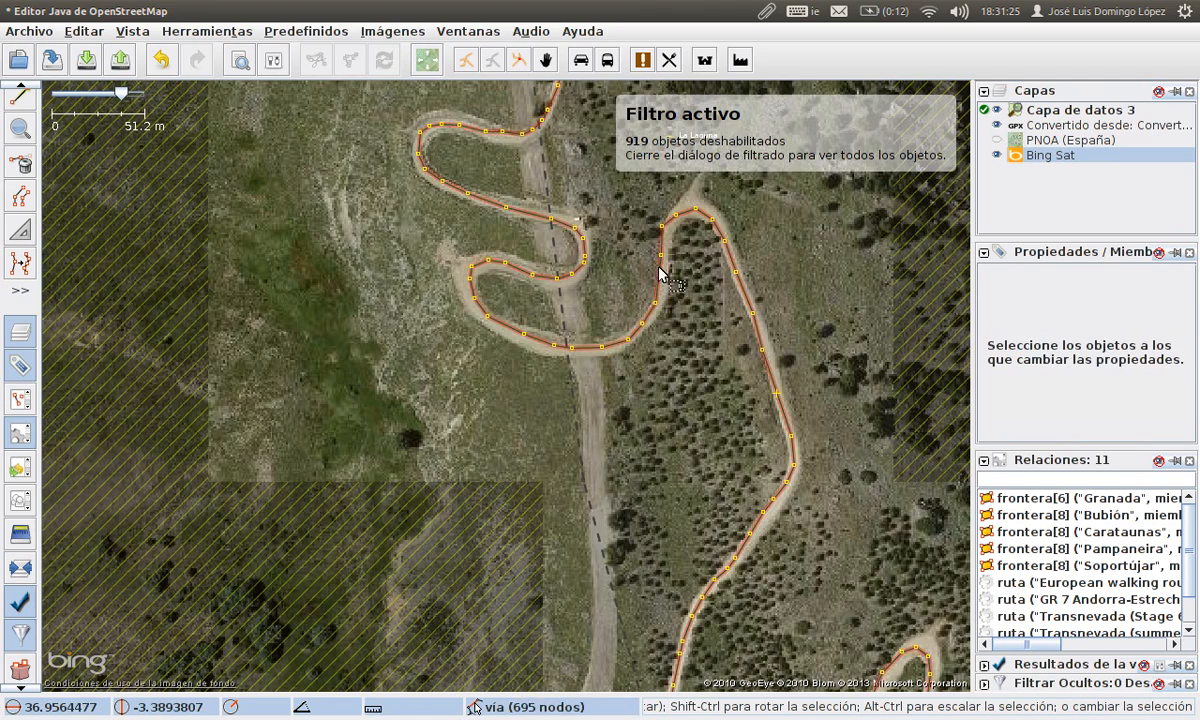
left_click(659, 269)
left_click_drag(652, 330, 514, 90)
scroll(620, 371, "down", 1)
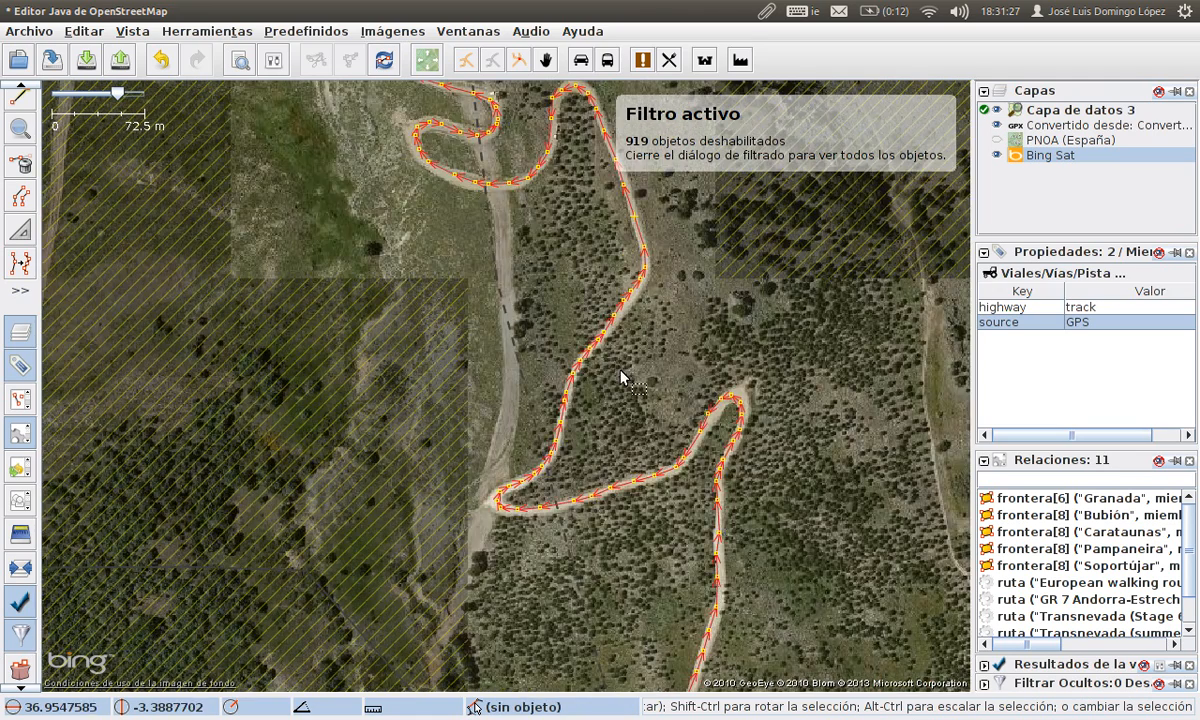
scroll(660, 372, "up", 1)
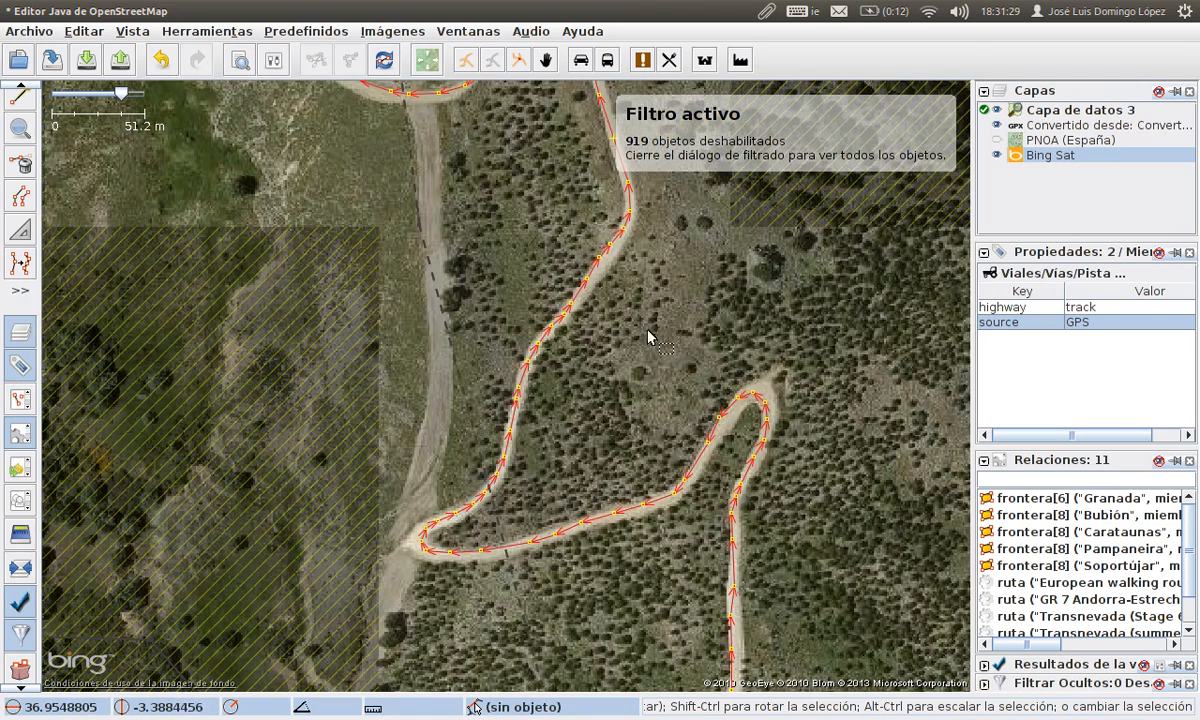
left_click_drag(679, 274, 600, 384)
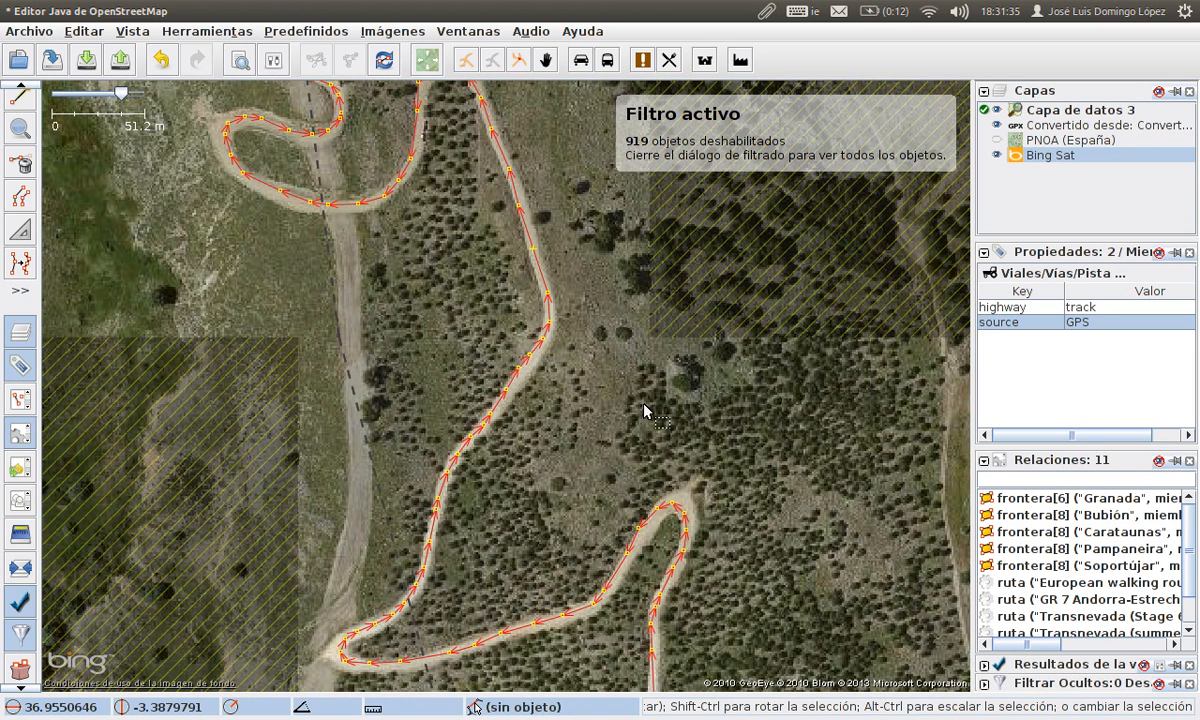
Inspect the zigzag way's hairpins northeast of Prado de las Rosas up close against the GPX trace and Bing imagery
scroll(644, 405, "down", 4)
left_click_drag(541, 148, 519, 685)
scroll(528, 316, "up", 2)
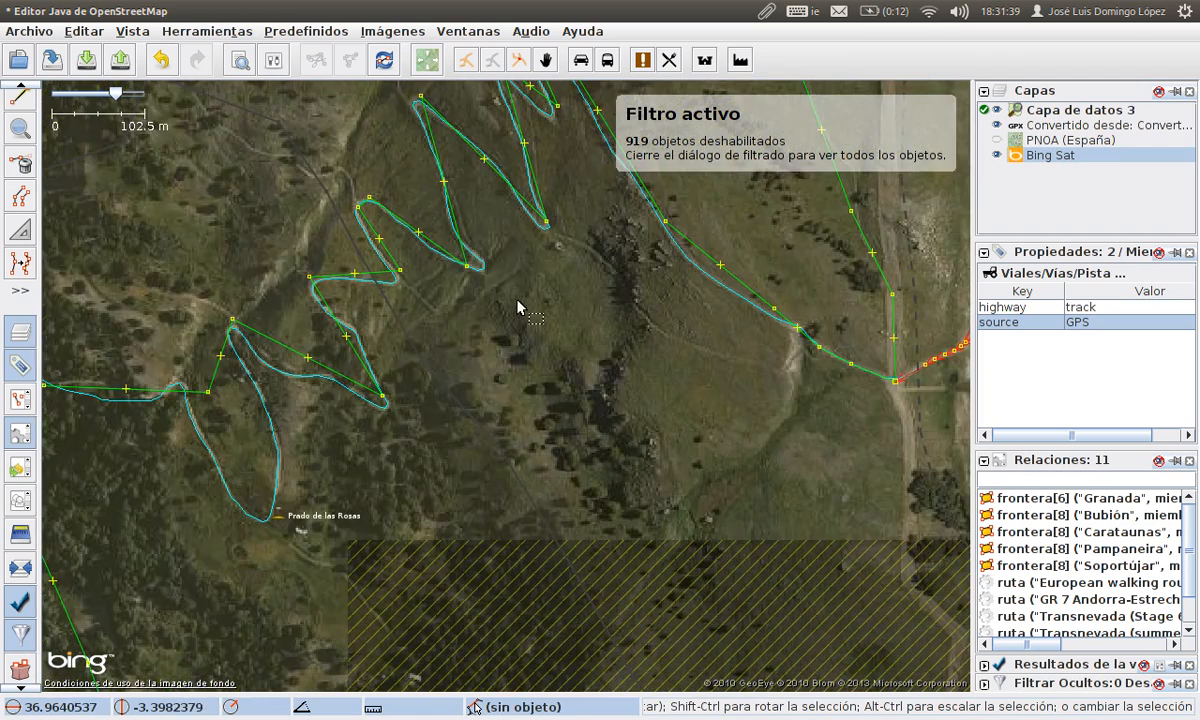
scroll(505, 295, "up", 2)
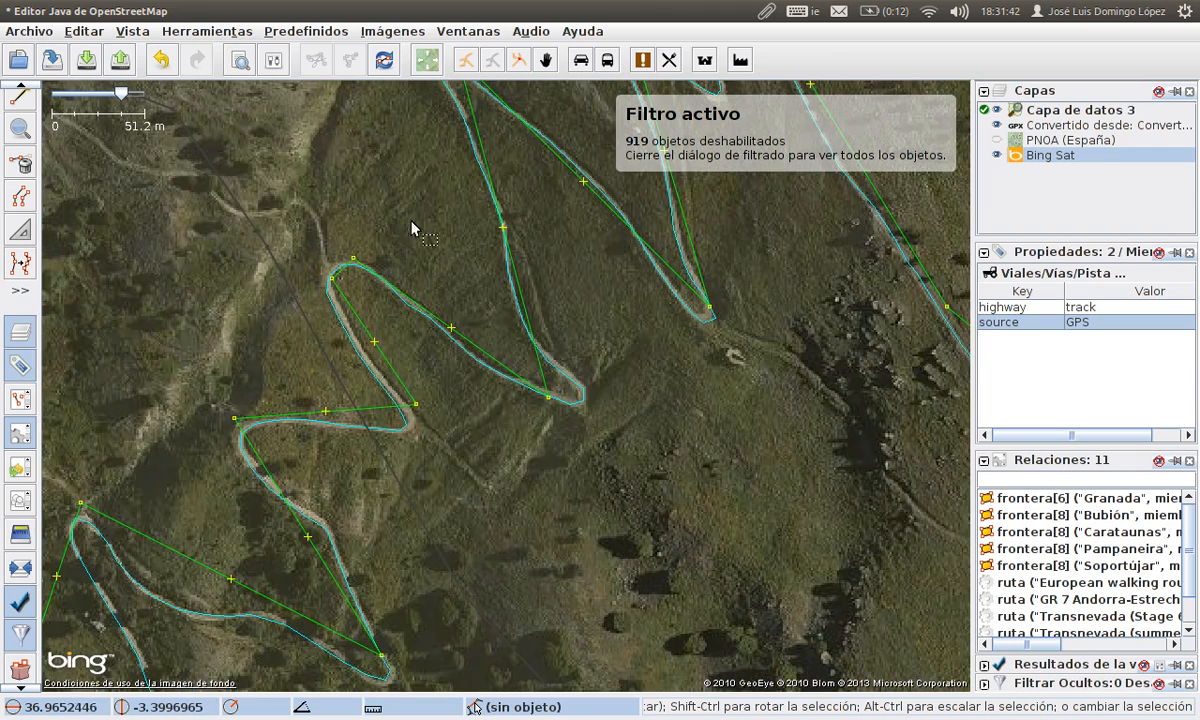
left_click_drag(412, 228, 457, 370)
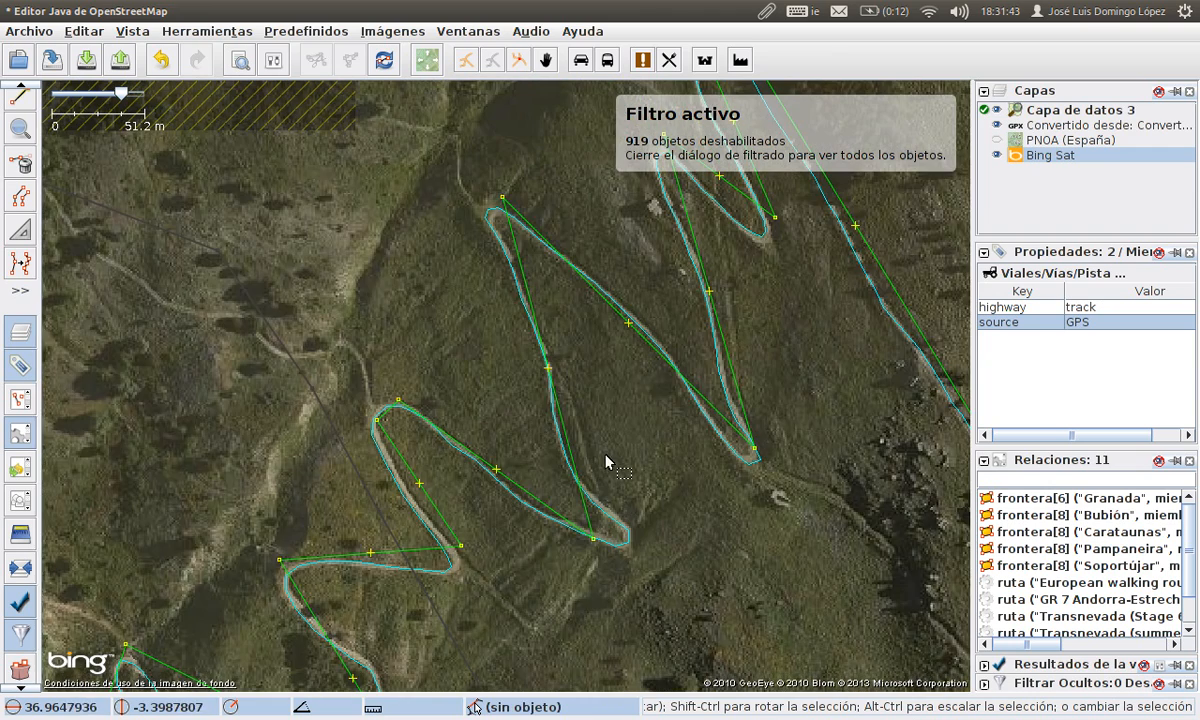
left_click_drag(653, 298, 492, 459)
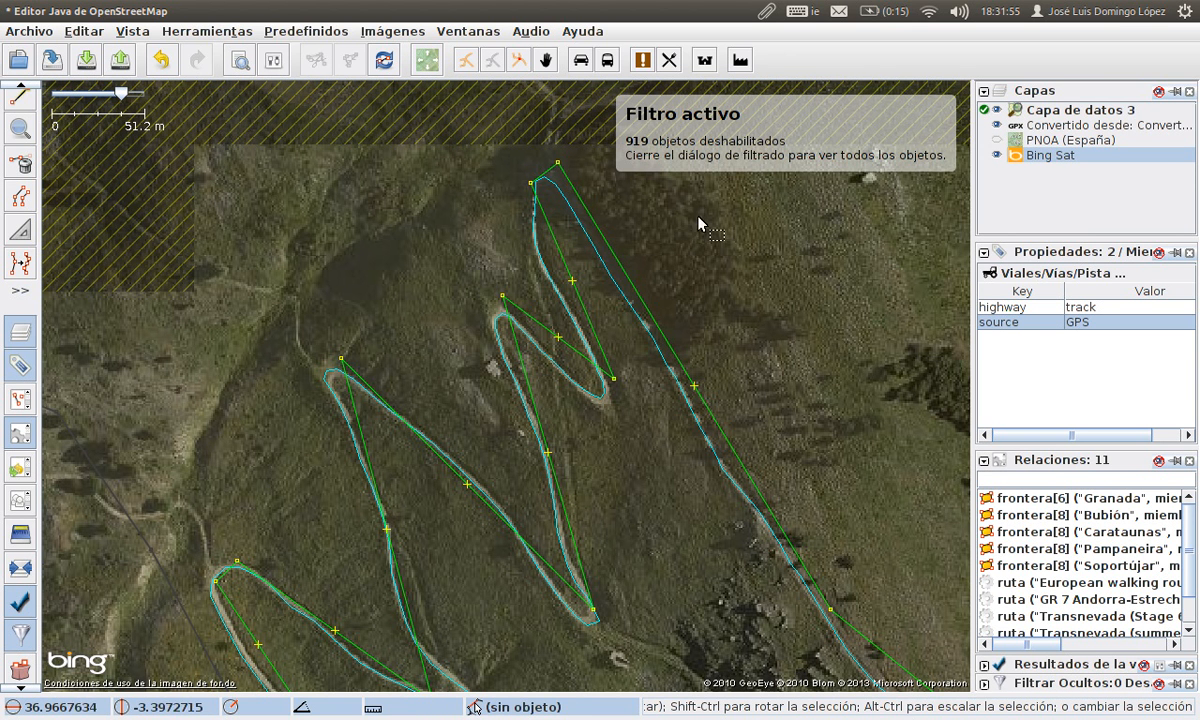
Switch to Chromium and view the Transnevada routes around Sierra Nevada on the Waymarked Trails: MTB map, highlighting the site's address
key("alt+Tab")
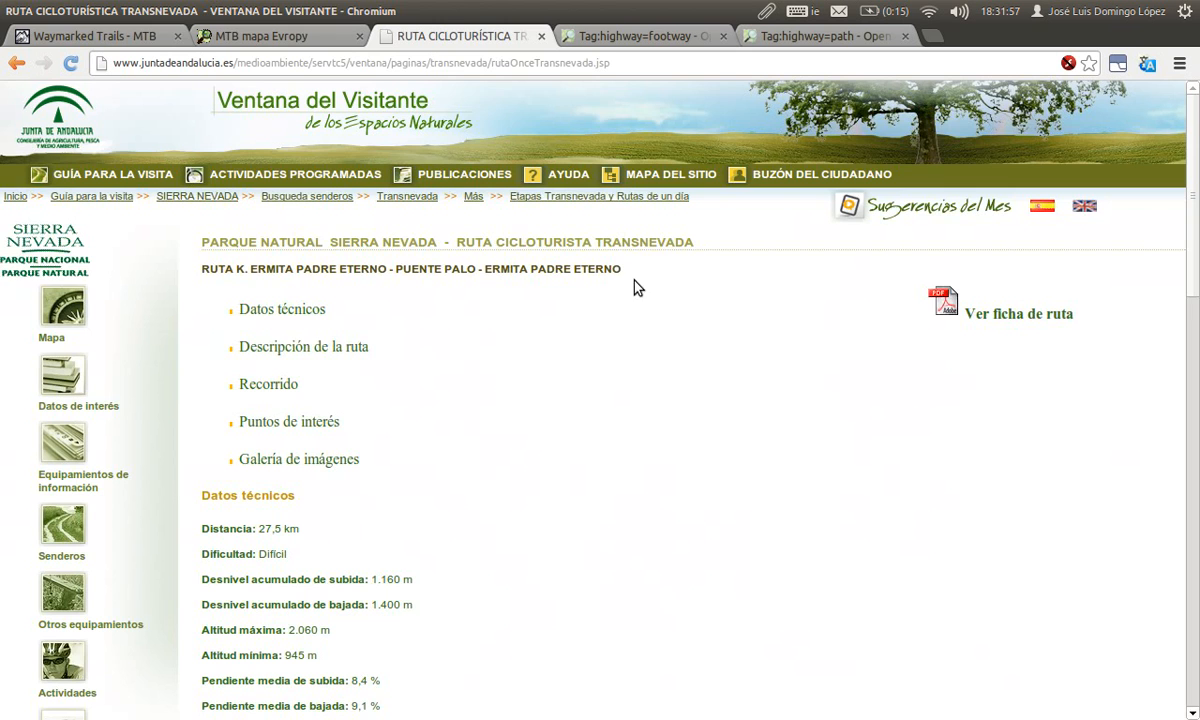
left_click(130, 40)
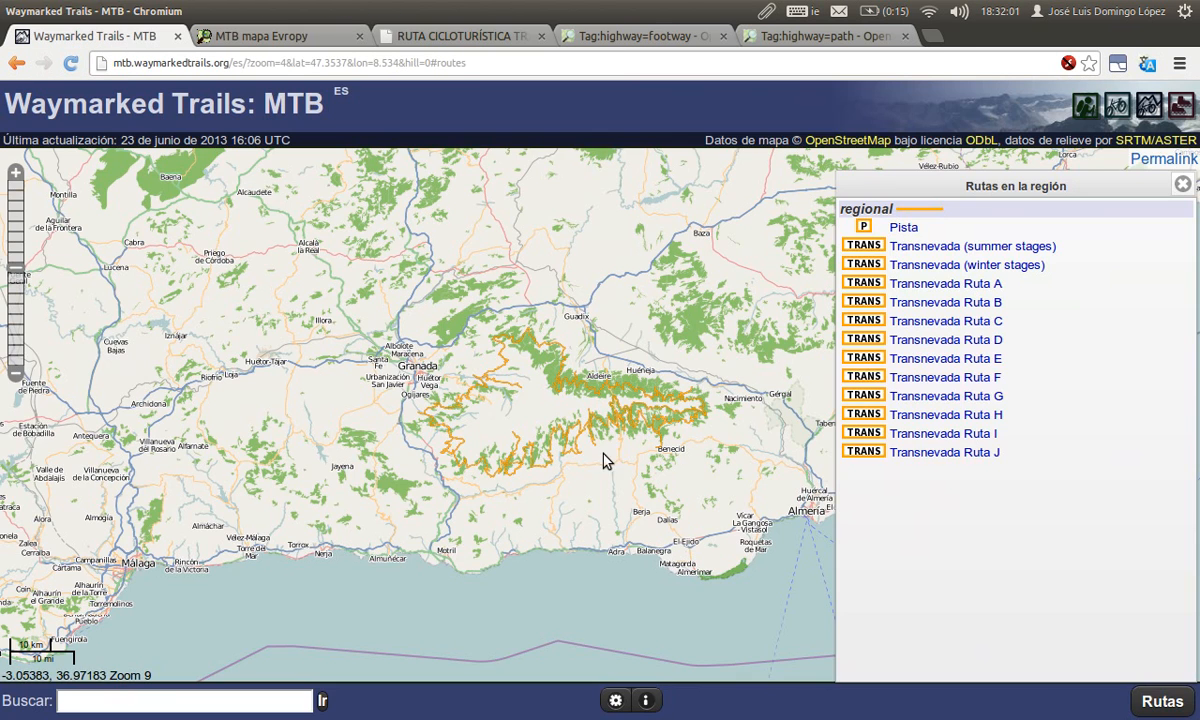
scroll(605, 452, "up", 1)
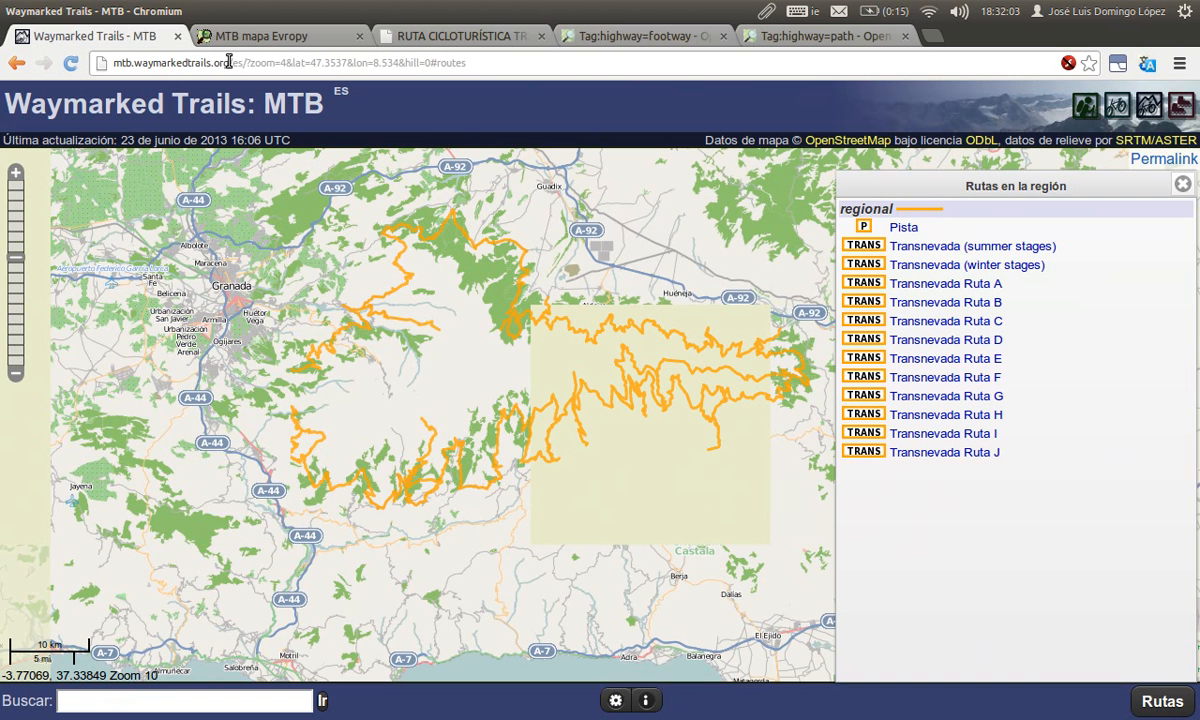
left_click_drag(242, 62, 90, 60)
double_click(425, 343)
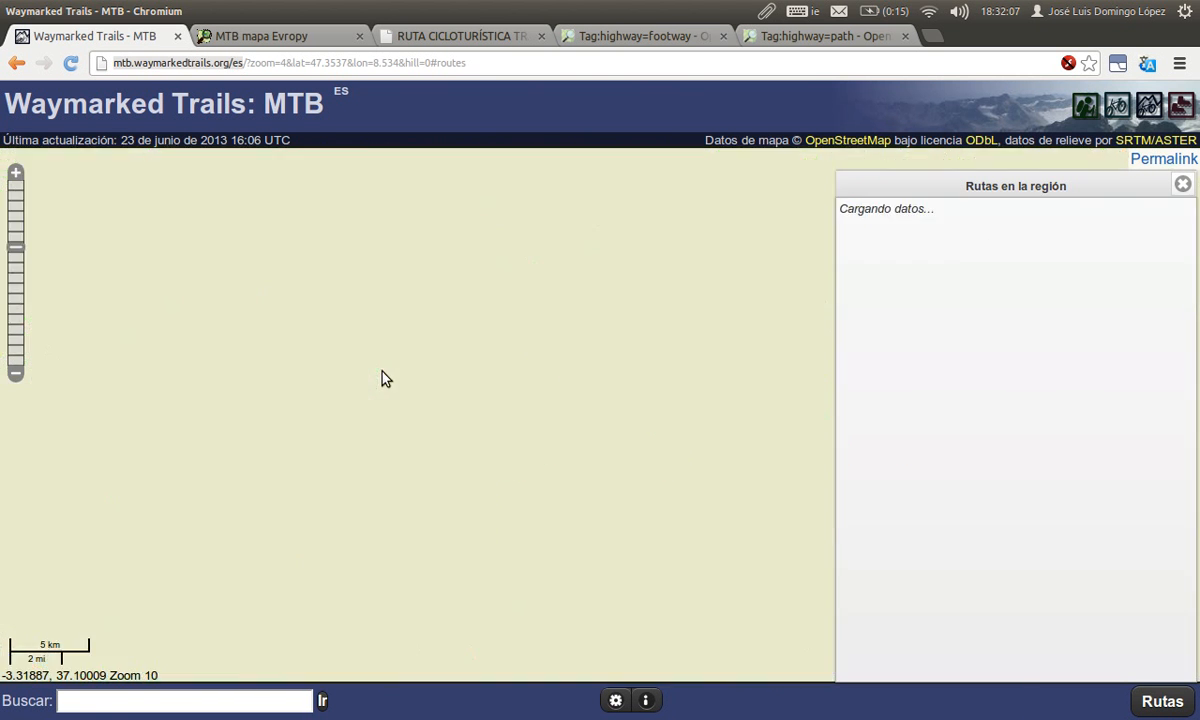
scroll(481, 398, "down", 1)
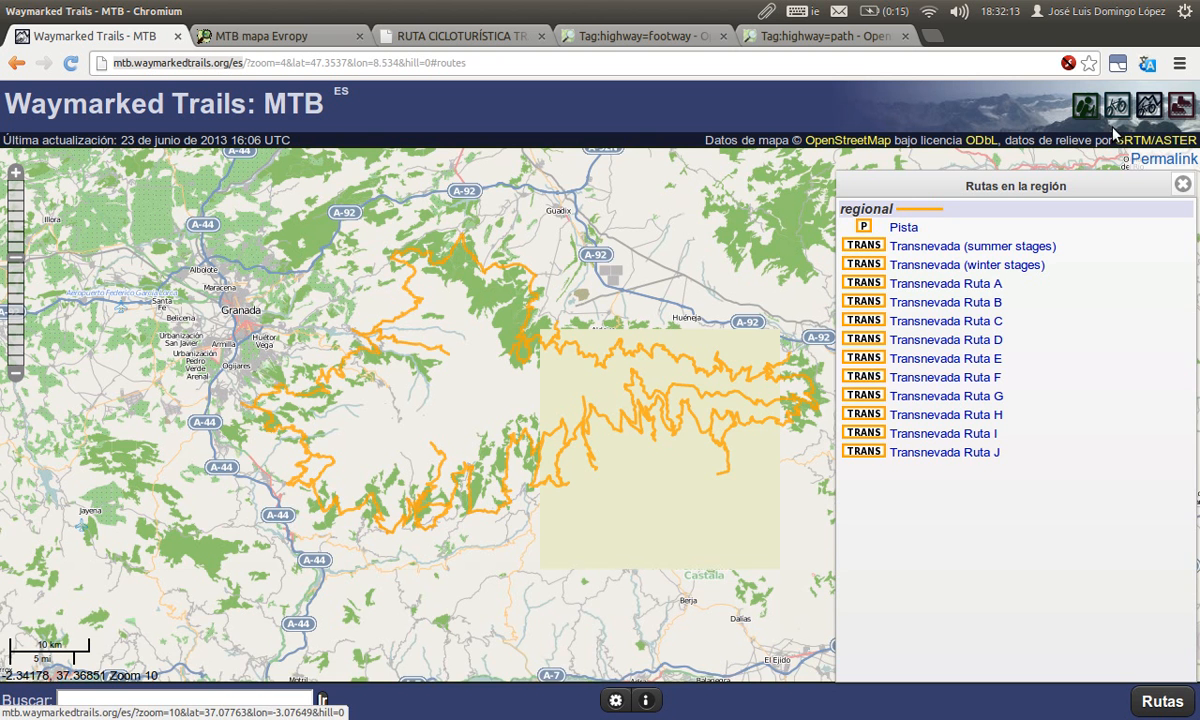
right_click(595, 360)
left_click(470, 376)
left_click_drag(476, 377, 376, 391)
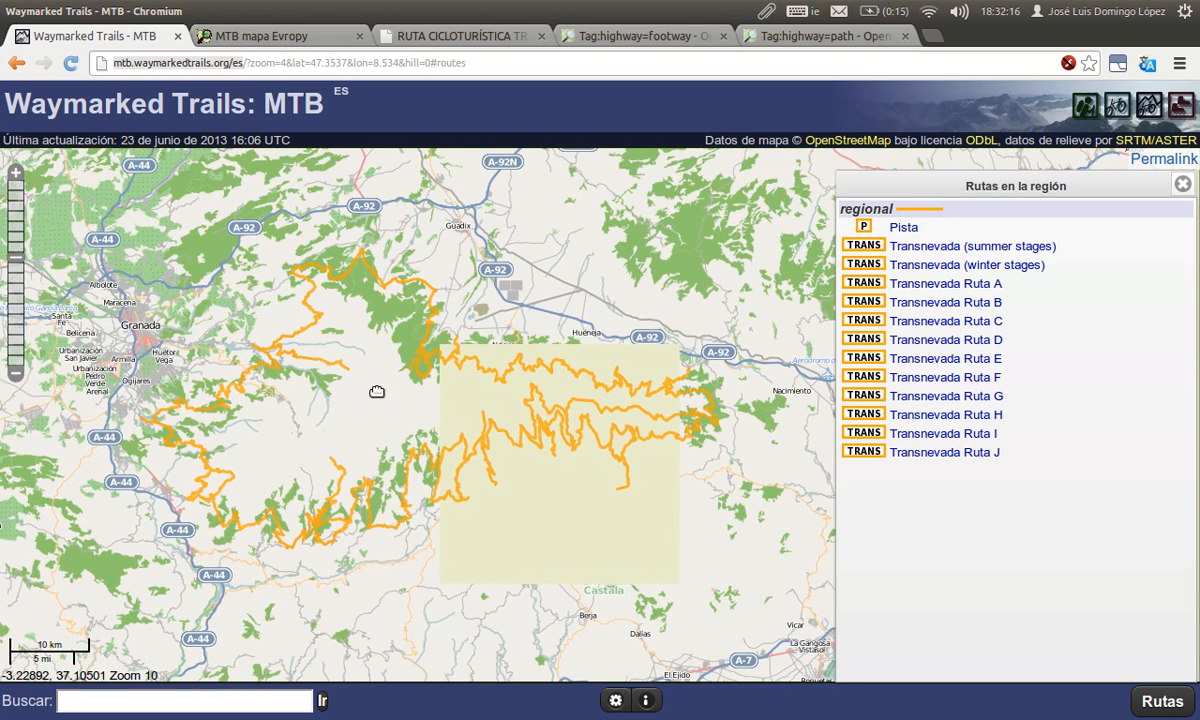
Browse the Waymarked Trails: MTB map north from Sierra Nevada to the mountain bike routes around Madrid
scroll(376, 391, "down", 1)
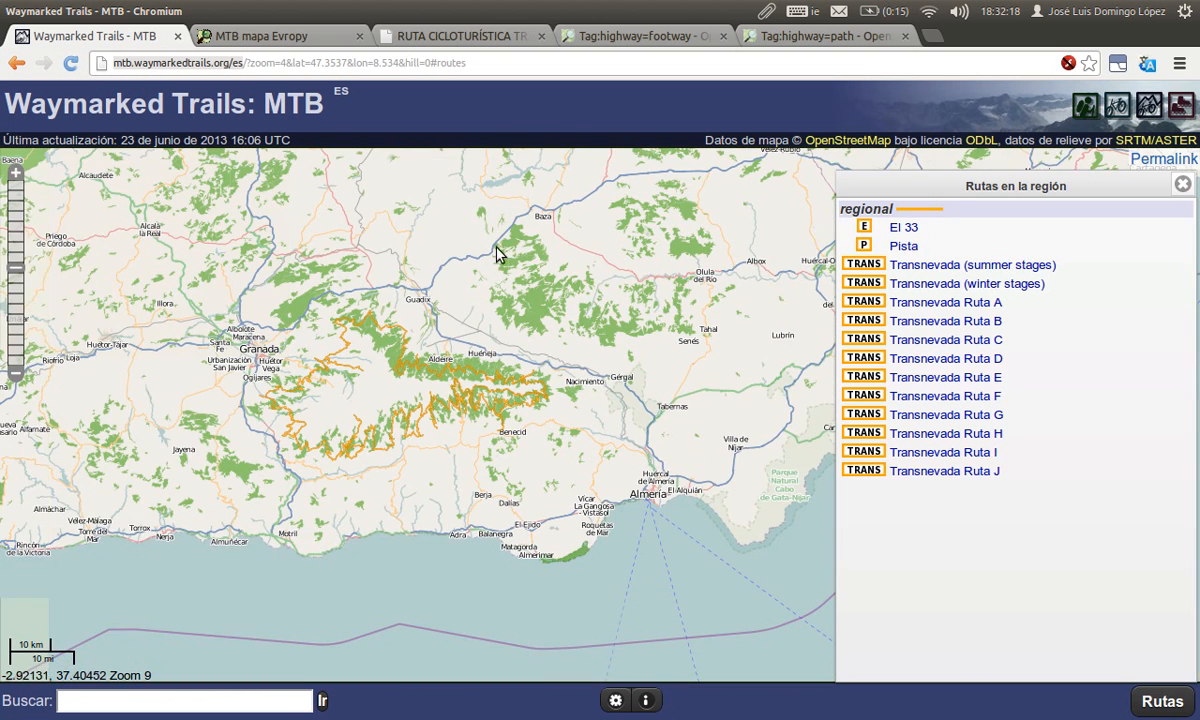
left_click_drag(538, 247, 517, 375)
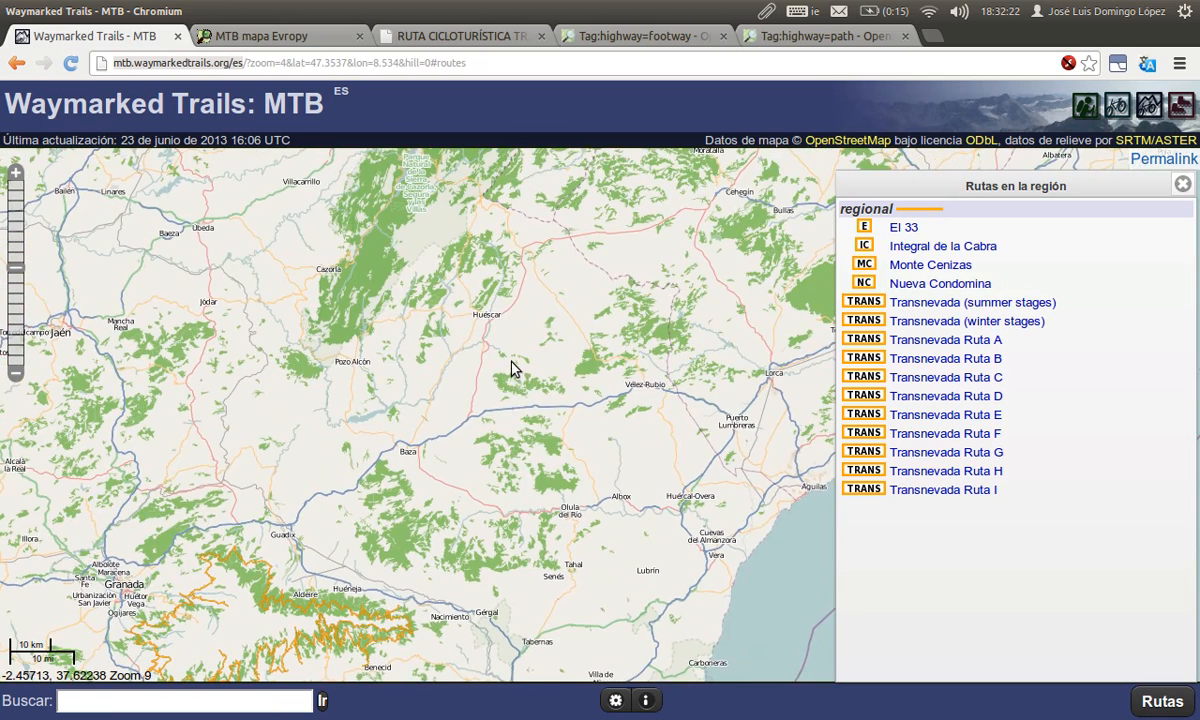
left_click_drag(481, 249, 501, 477)
left_click_drag(498, 383, 498, 512)
left_click_drag(468, 252, 516, 482)
left_click_drag(351, 249, 562, 391)
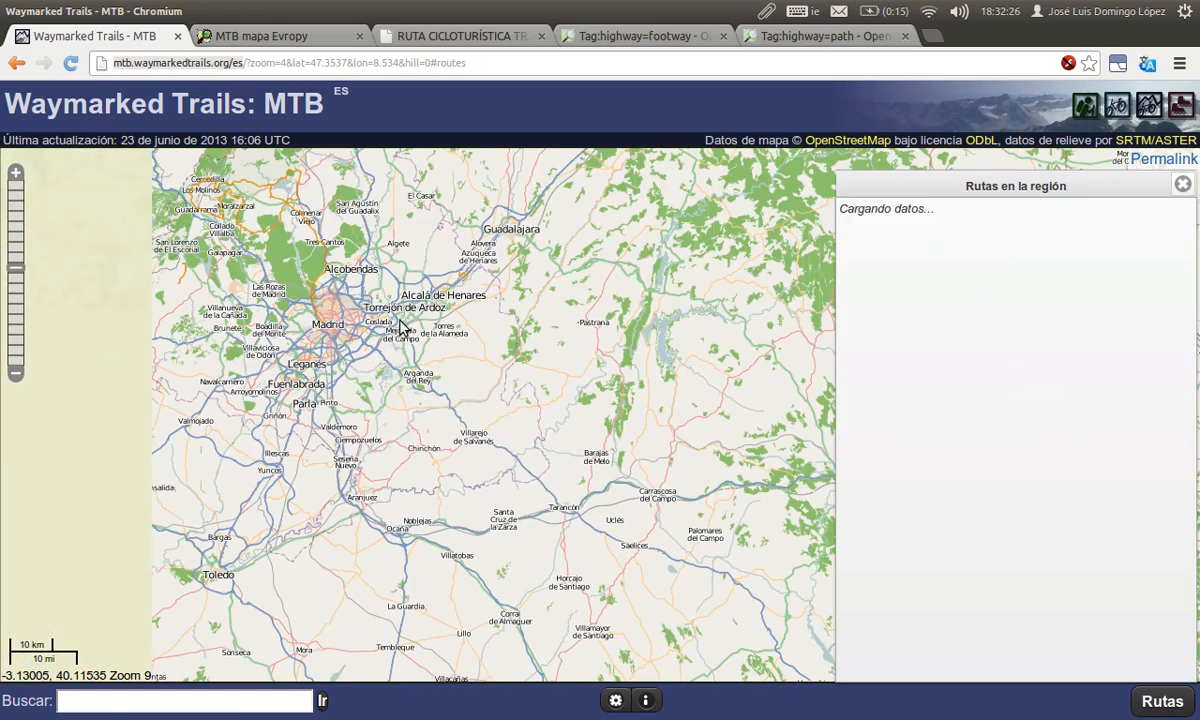
left_click_drag(468, 186, 641, 420)
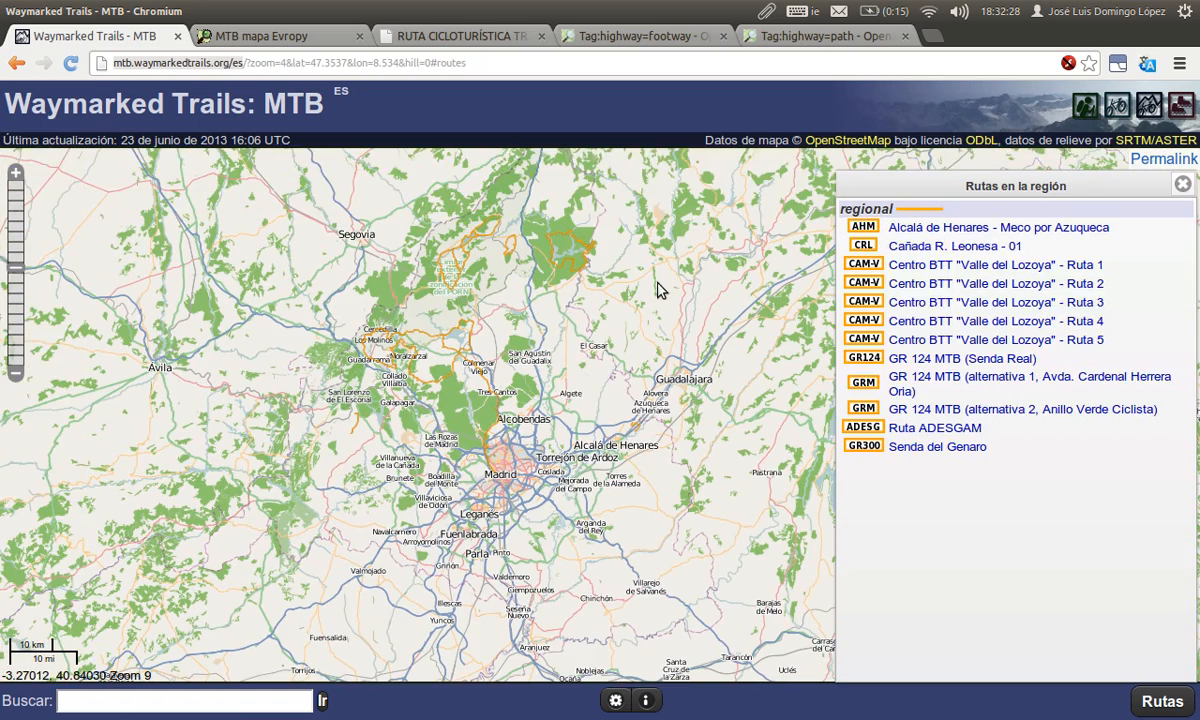
scroll(530, 376, "up", 1)
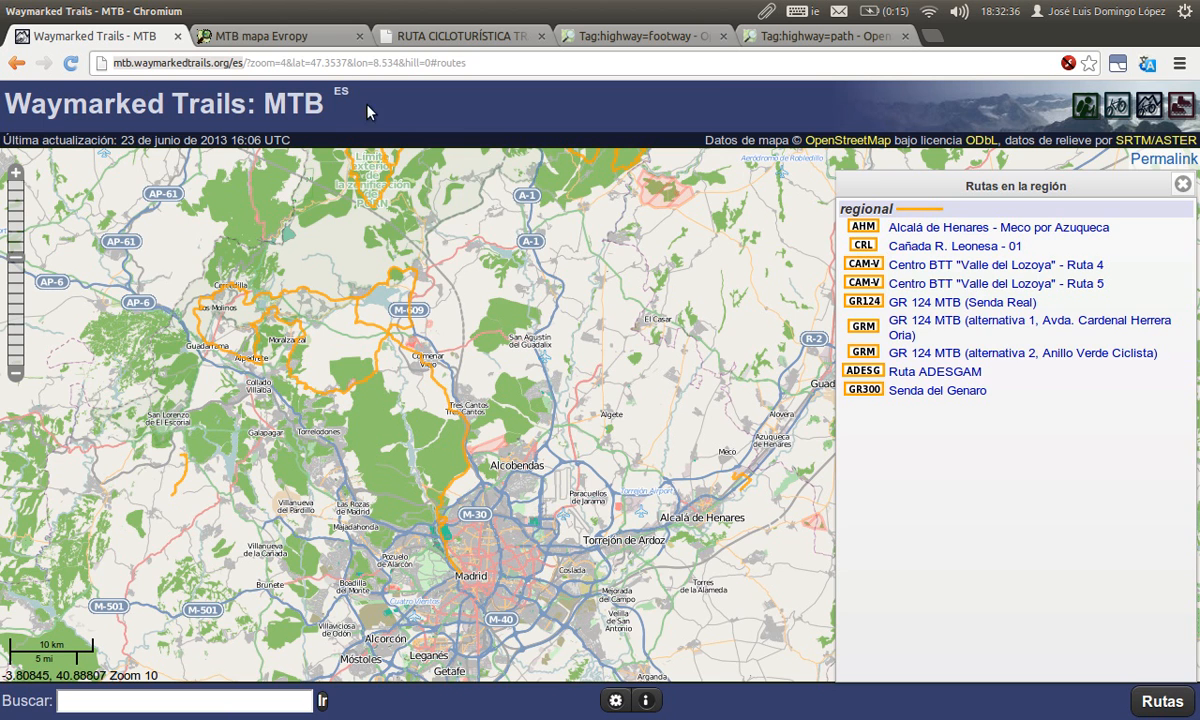
left_click(306, 38)
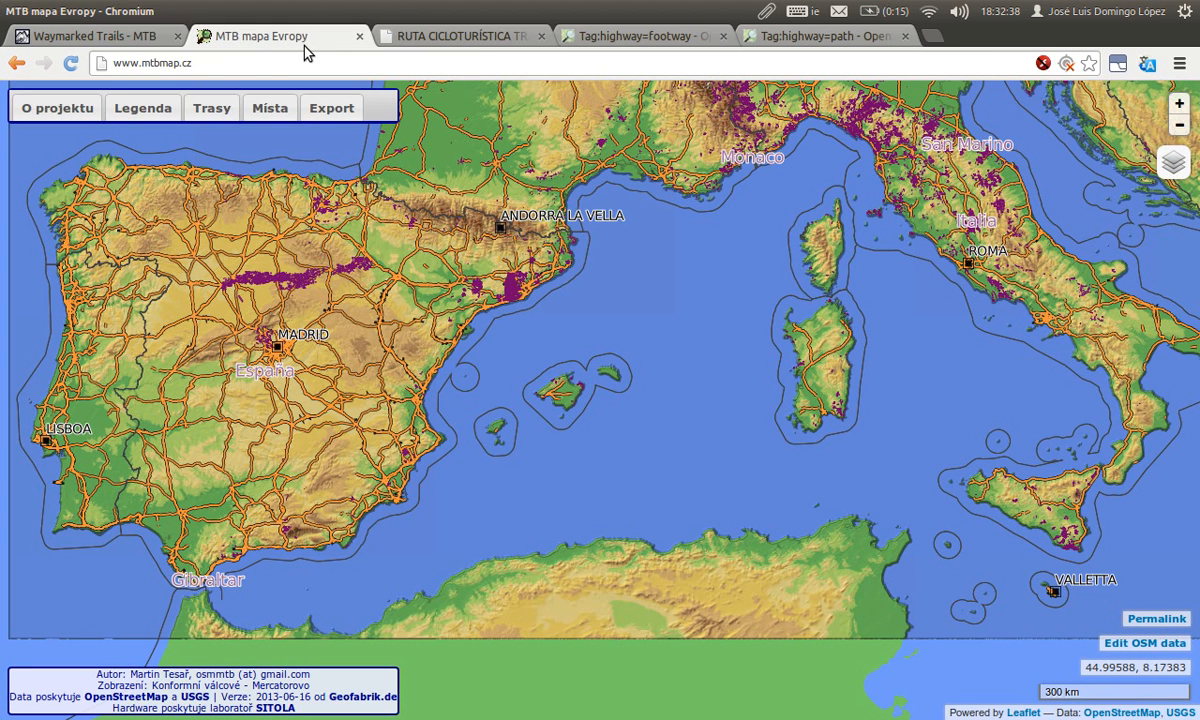
left_click(119, 66)
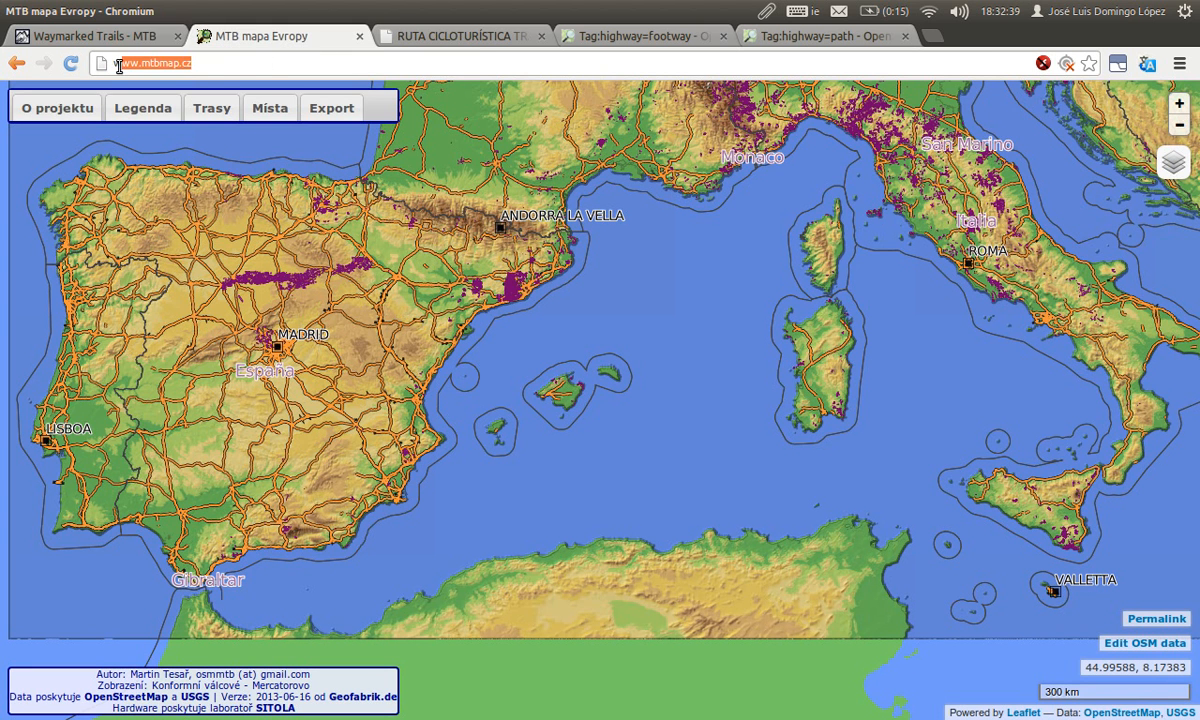
left_click(226, 63)
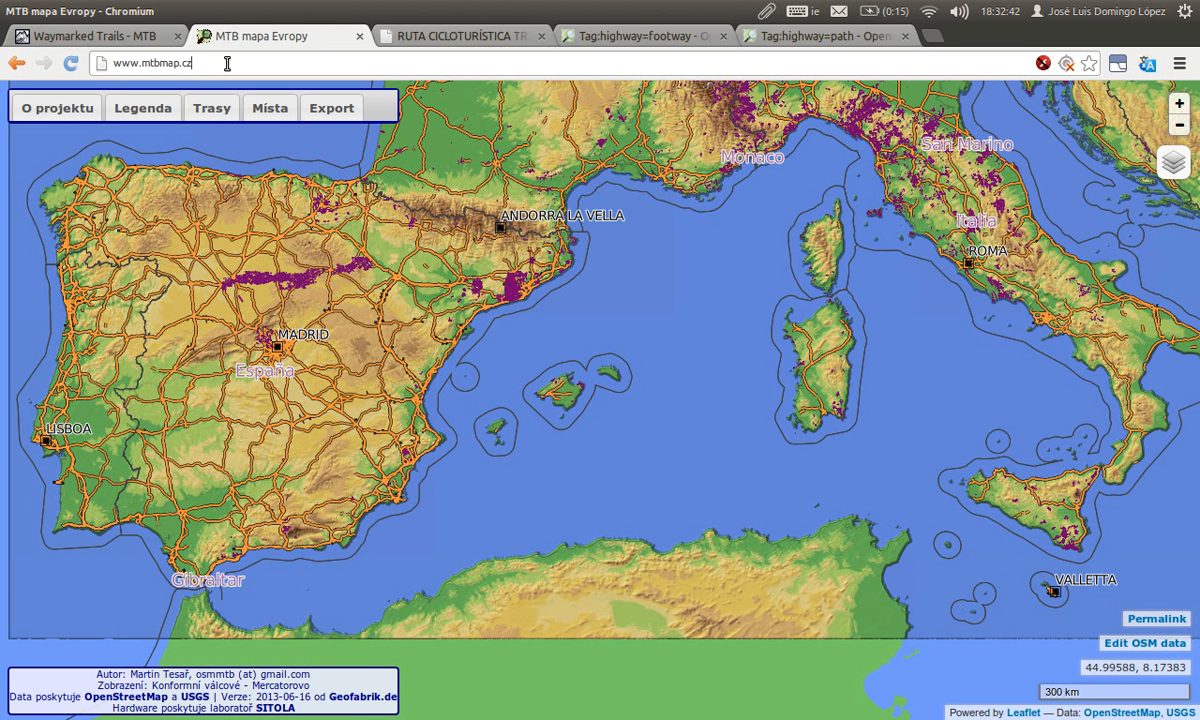
Translate the MTB mapa Evropy page into Spanish with Google Translate
left_click(1147, 66)
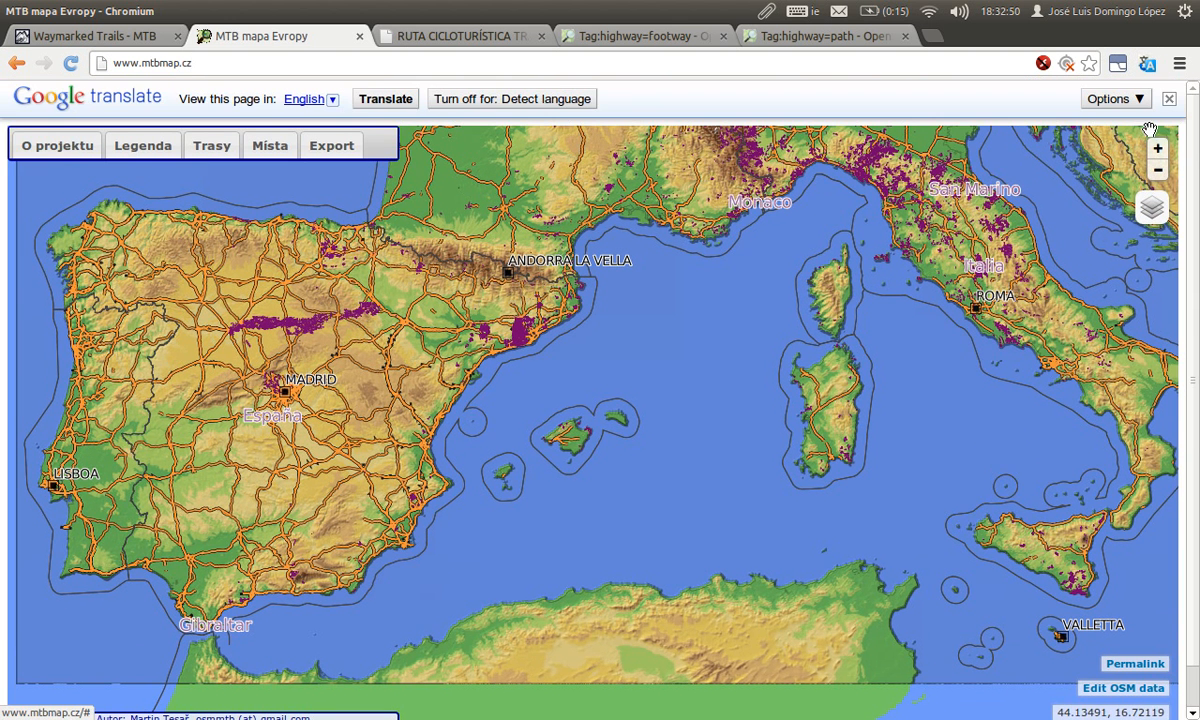
left_click(334, 101)
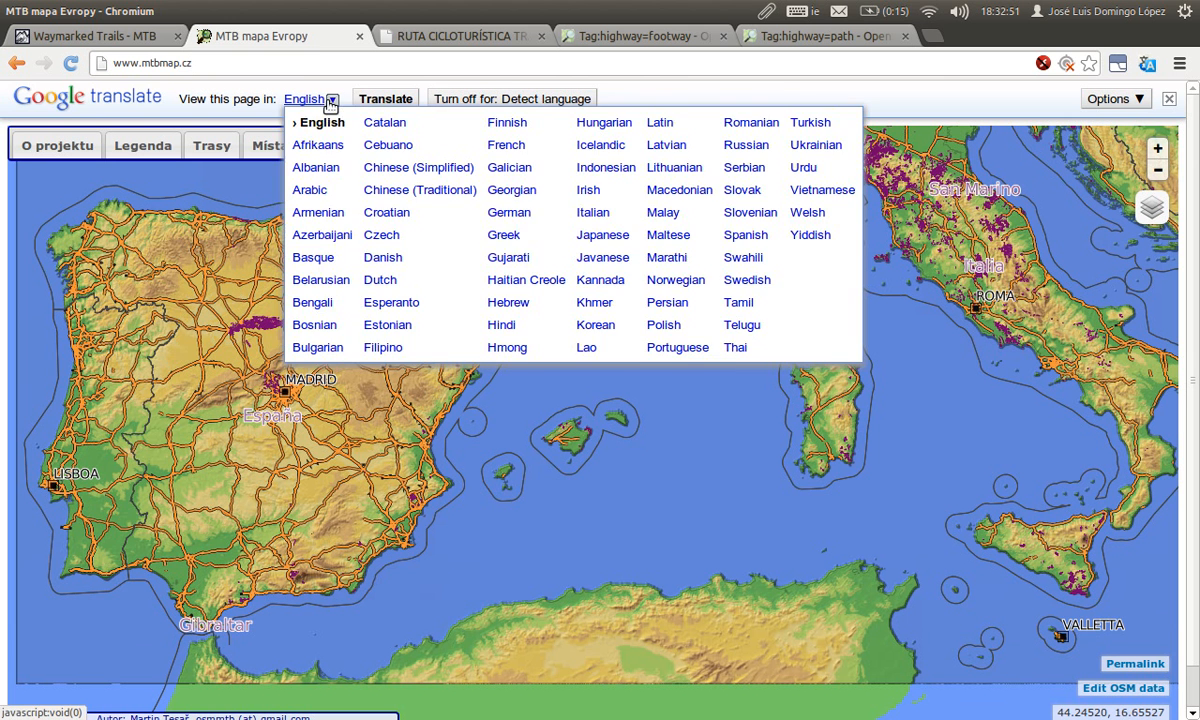
left_click(690, 229)
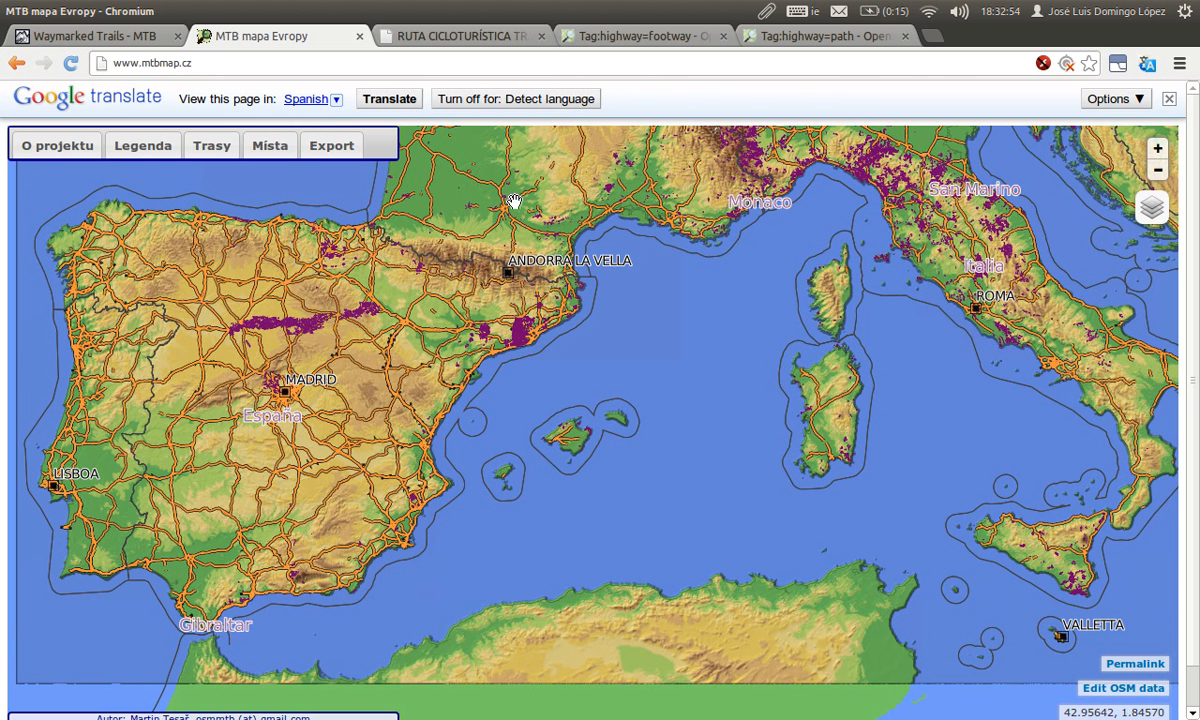
left_click(392, 99)
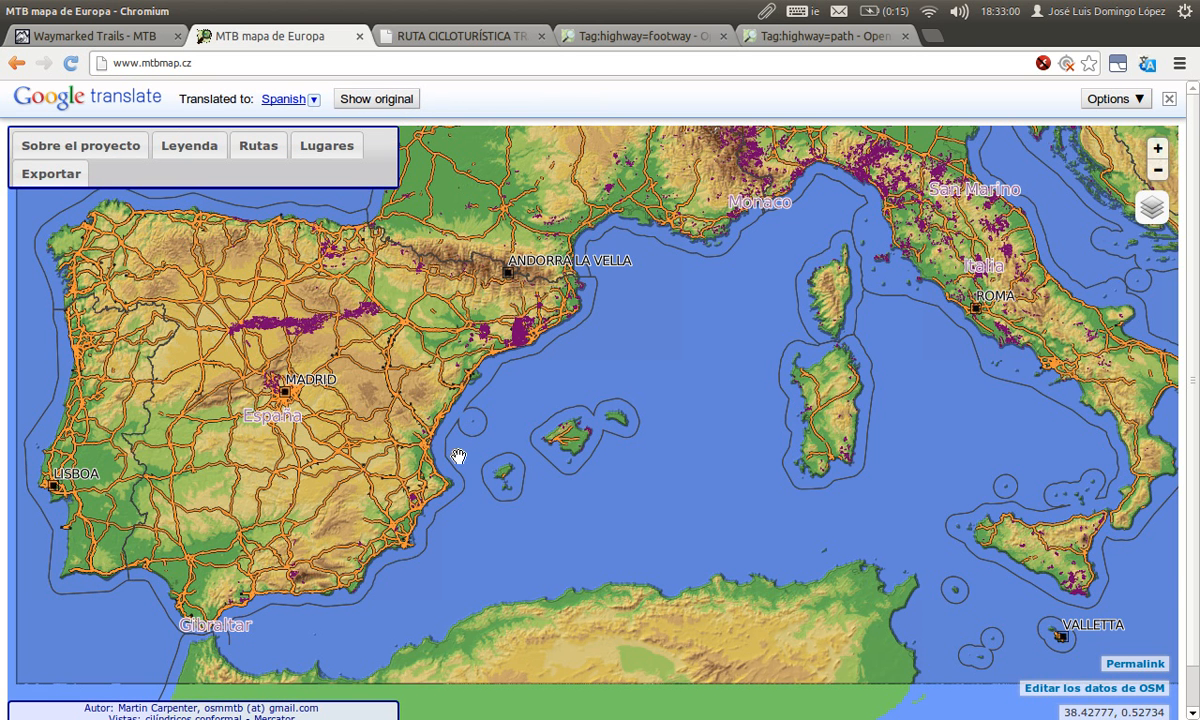
Browse the MTB map from the whole of Spain to the cycling and hiking routes around Sierra Nevada
left_click_drag(324, 436, 588, 480)
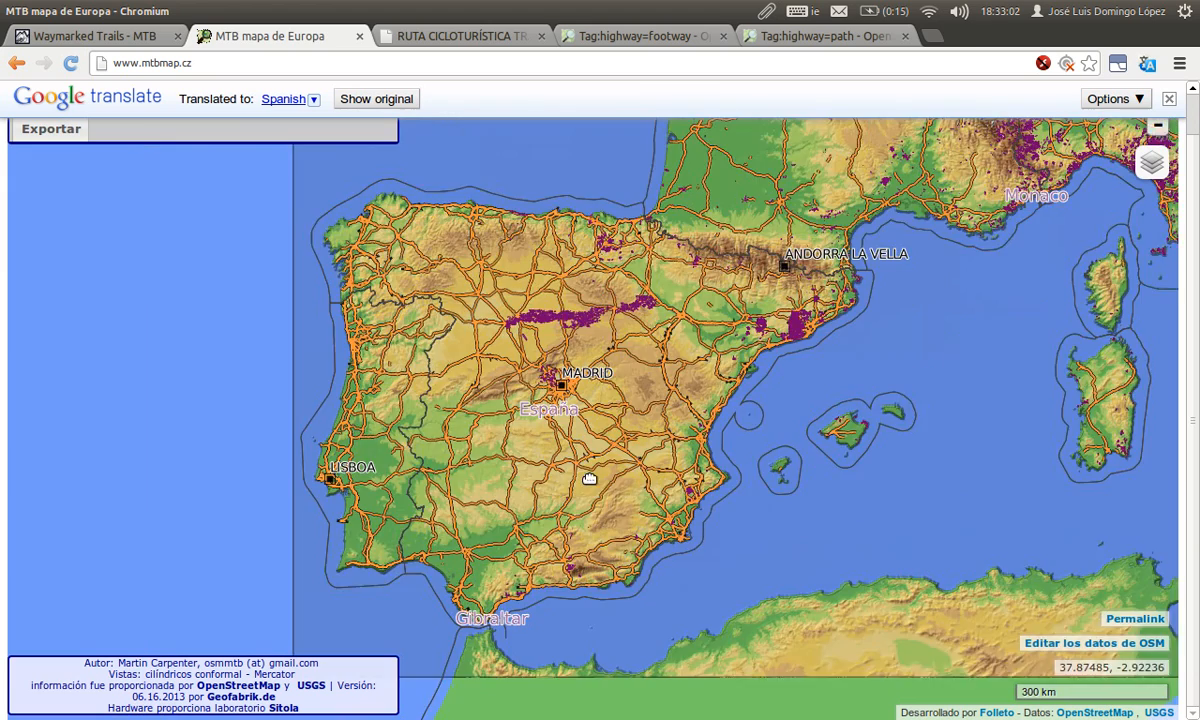
scroll(534, 522, "up", 3)
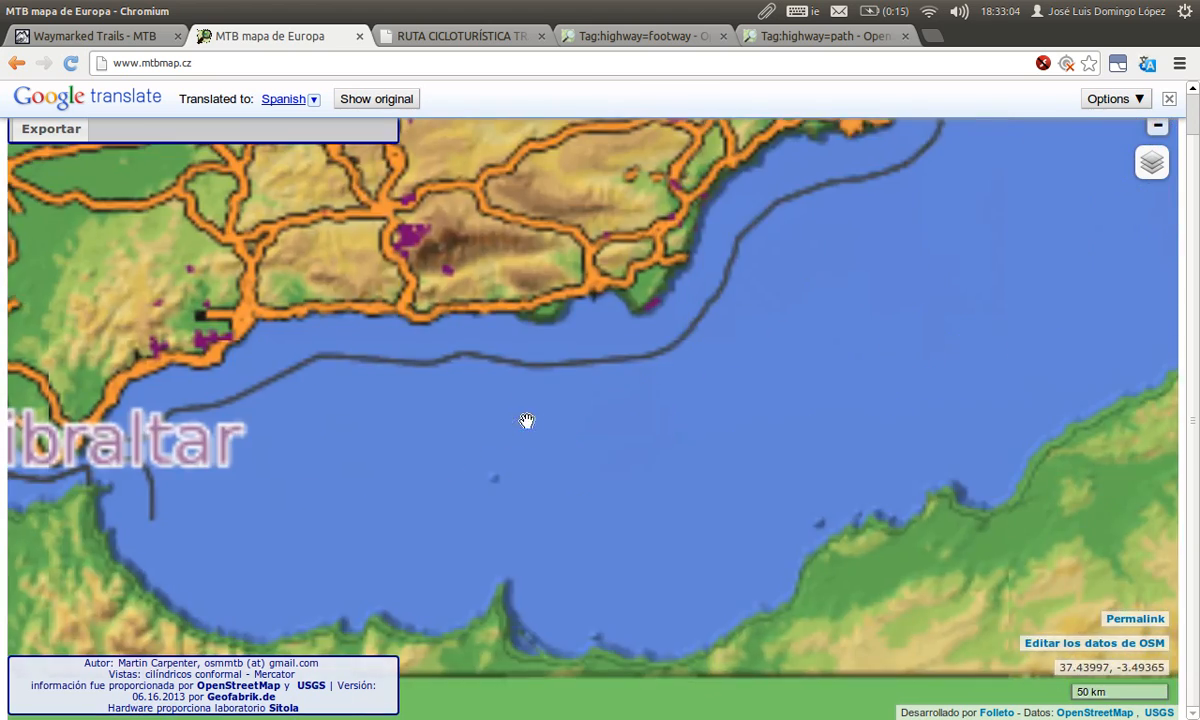
left_click_drag(530, 231, 459, 431)
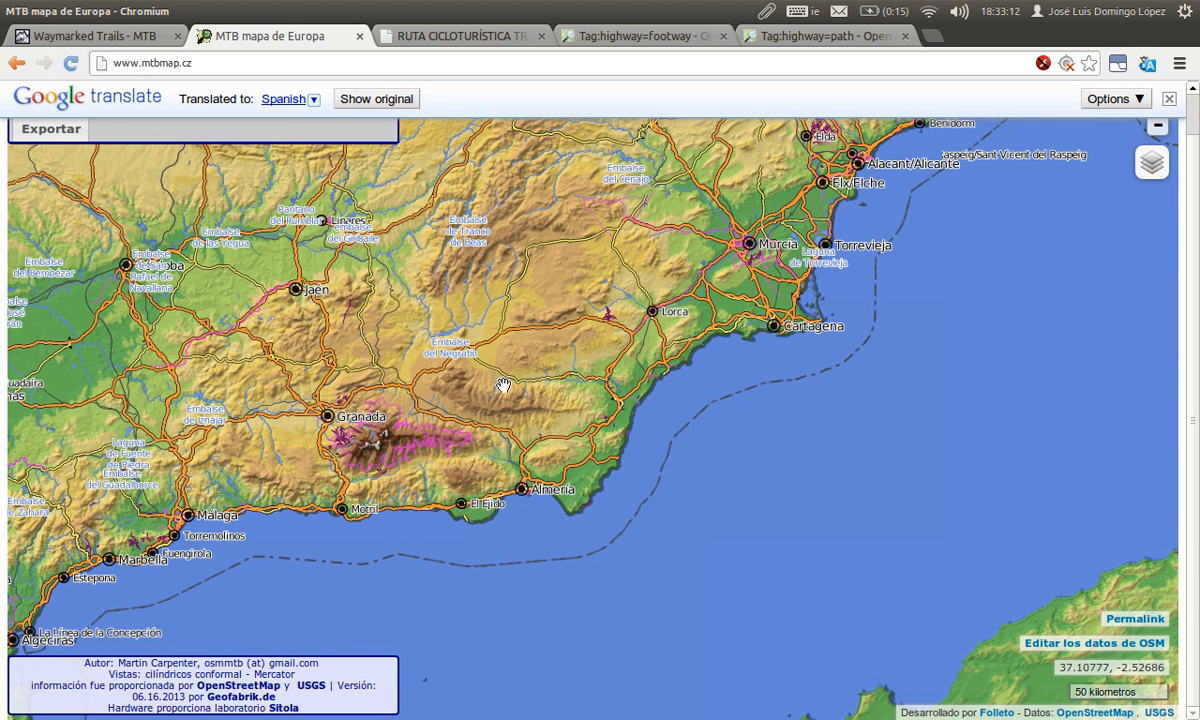
scroll(350, 424, "up", 1)
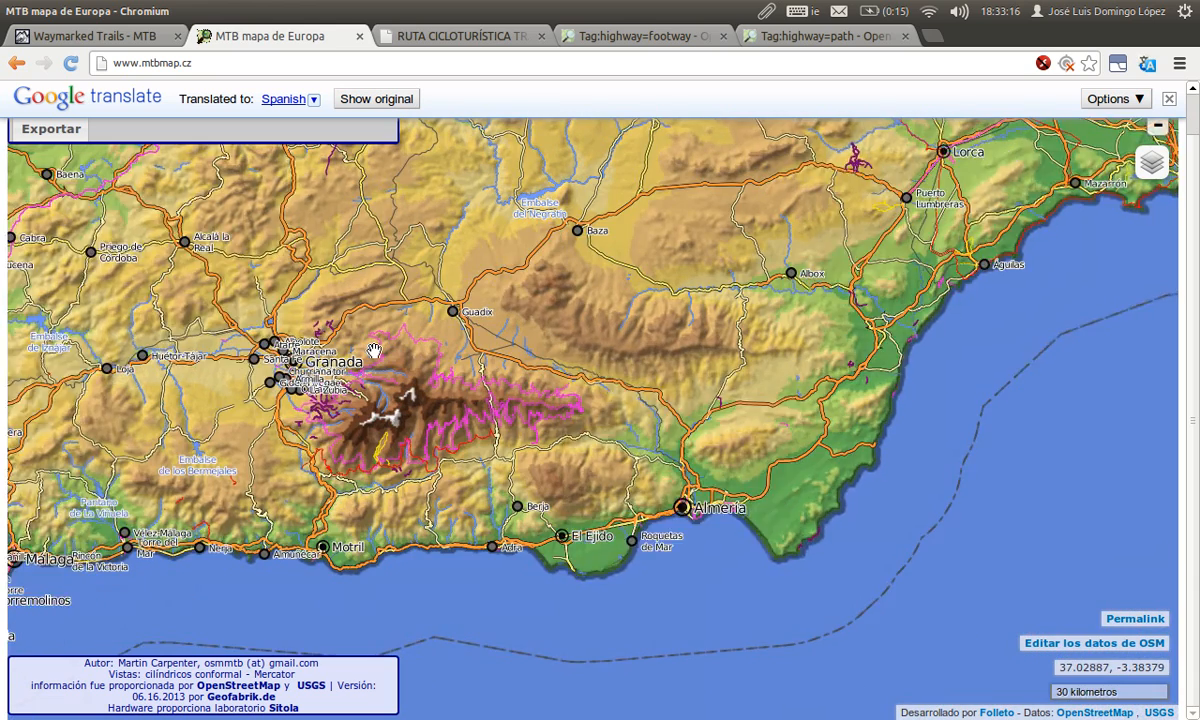
scroll(383, 394, "up", 1)
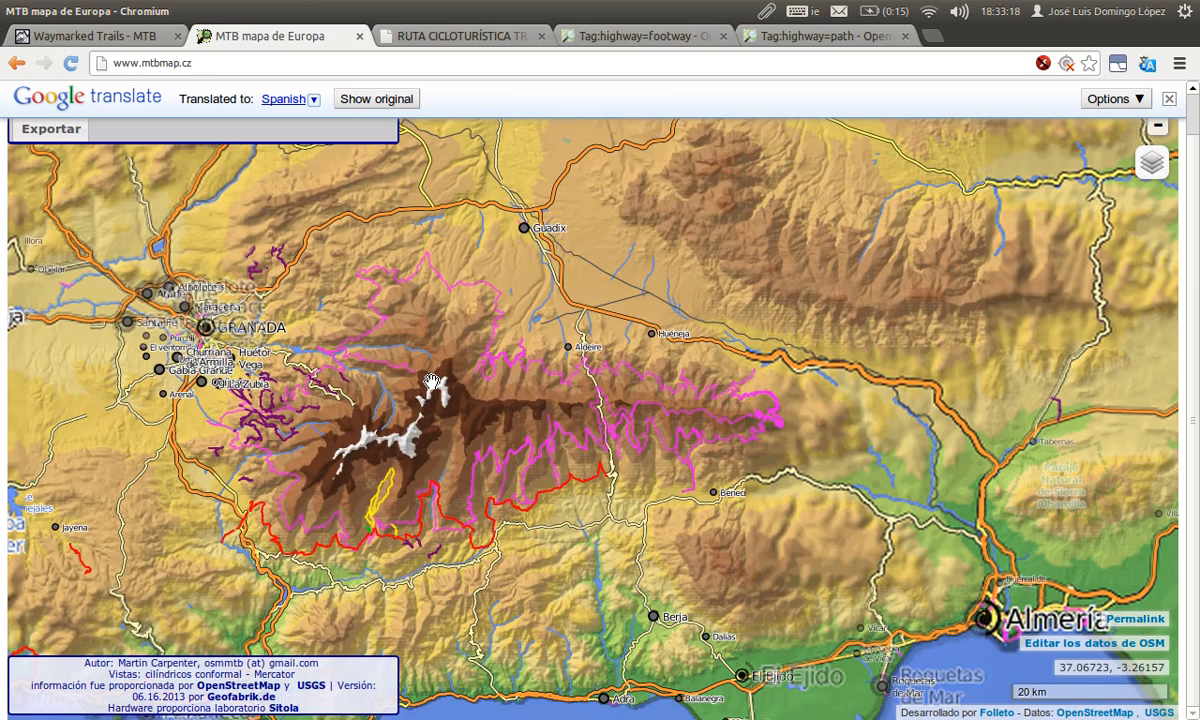
left_click_drag(377, 382, 544, 384)
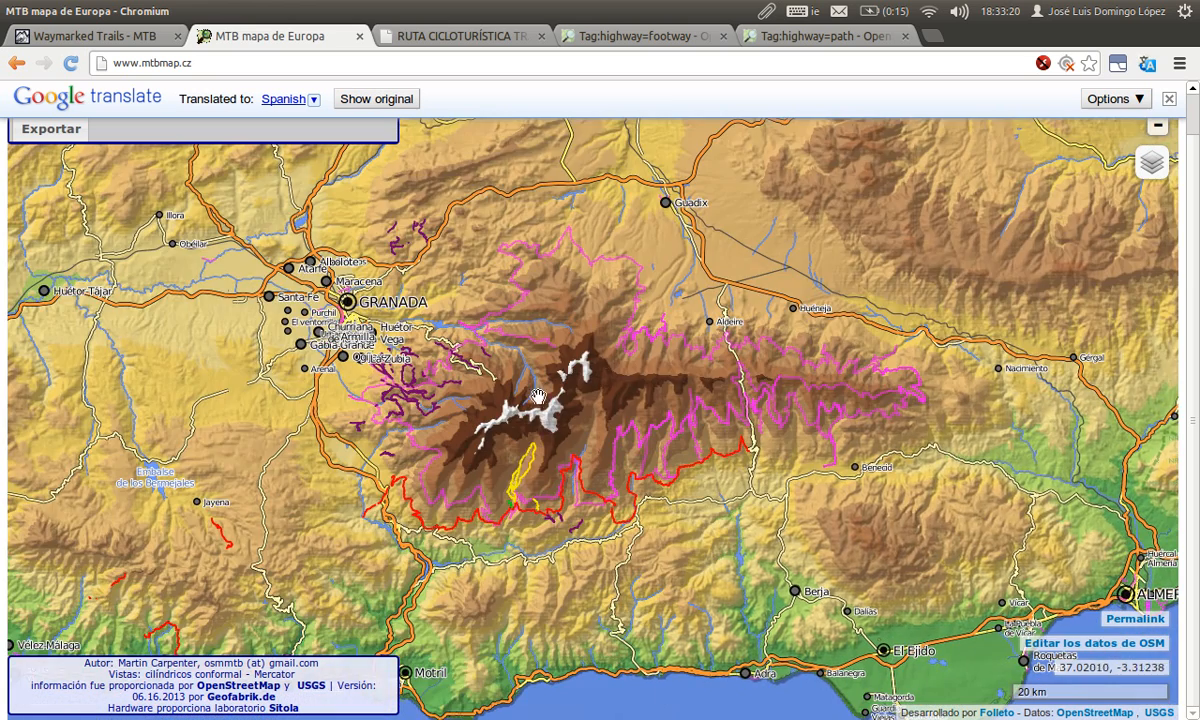
scroll(610, 356, "up", 1)
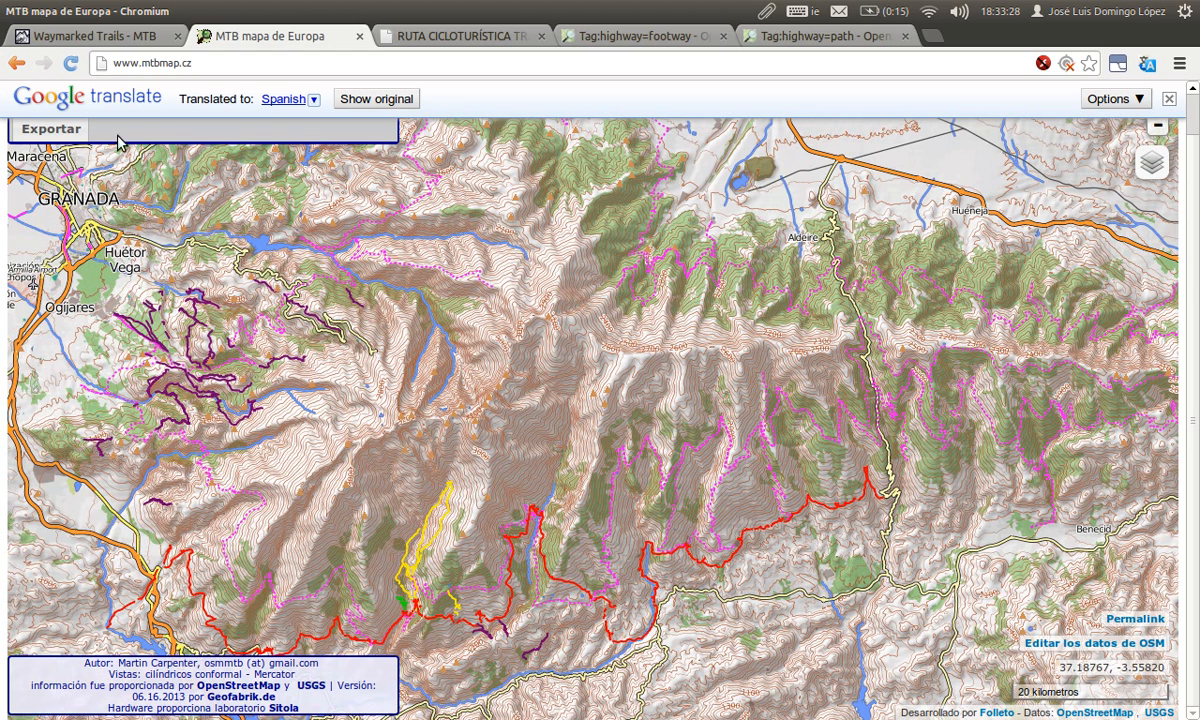
Show the map legend and examine its line symbols for cycling routes, MTB trails and OSMC hiking routes
scroll(1192, 180, "up", 1)
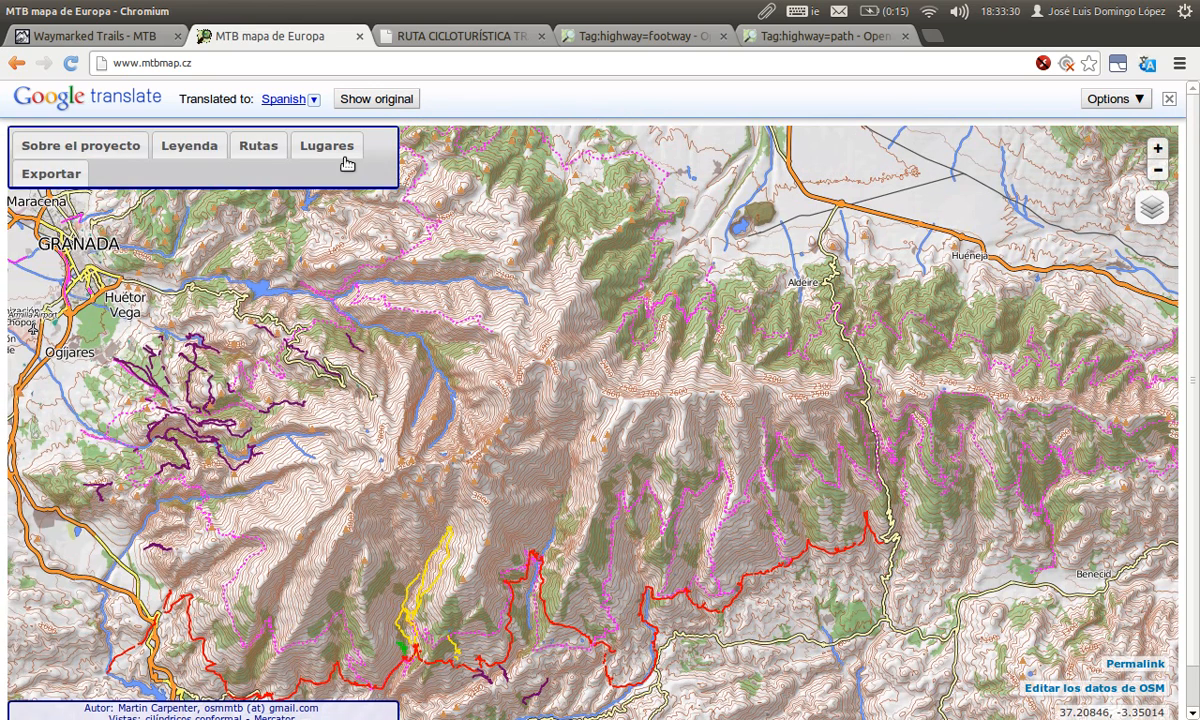
left_click(215, 150)
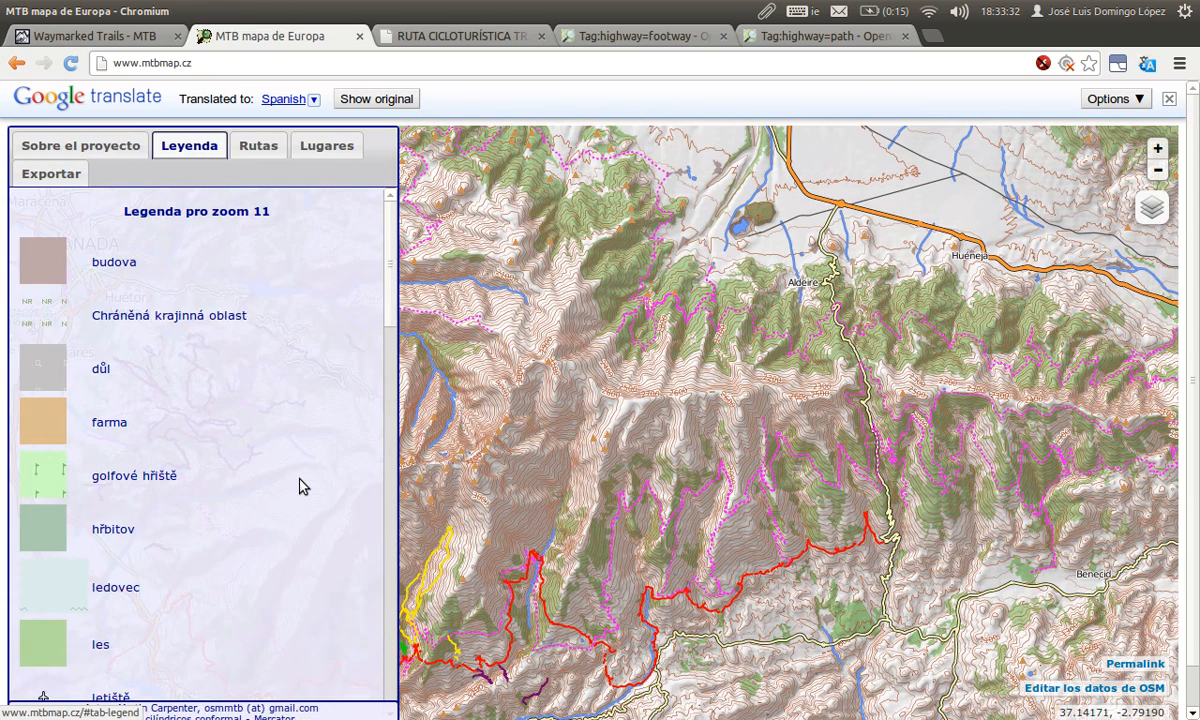
scroll(300, 487, "down", 8)
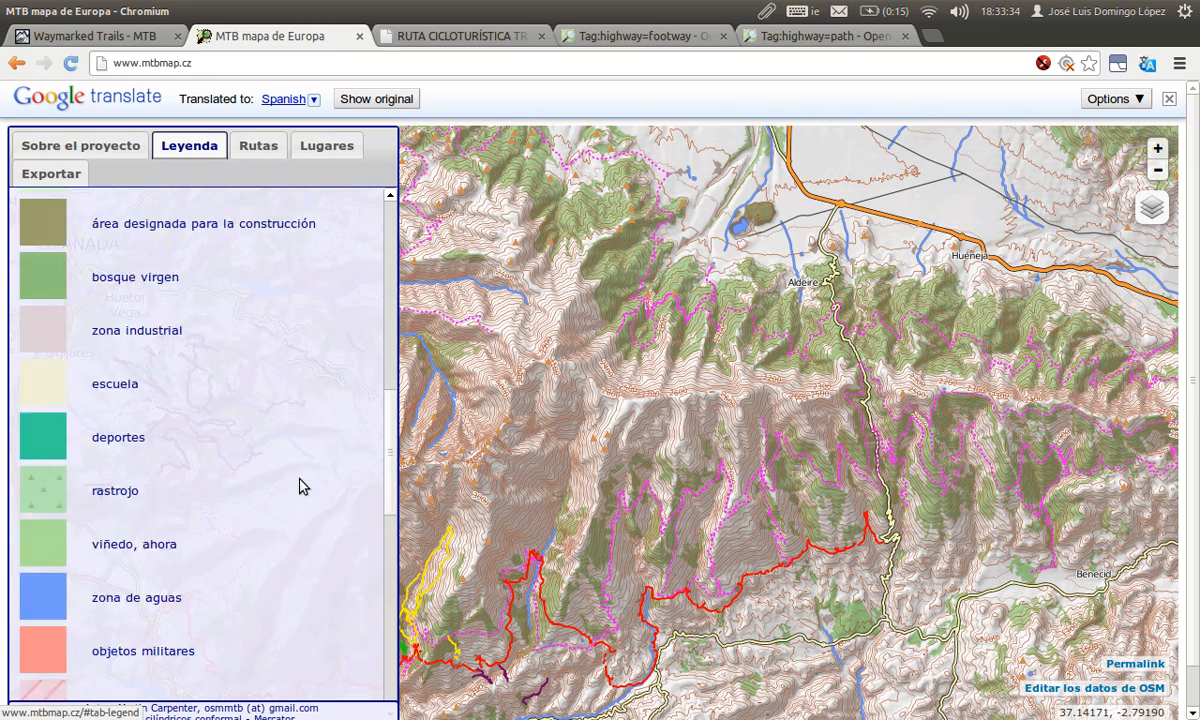
scroll(300, 487, "down", 10)
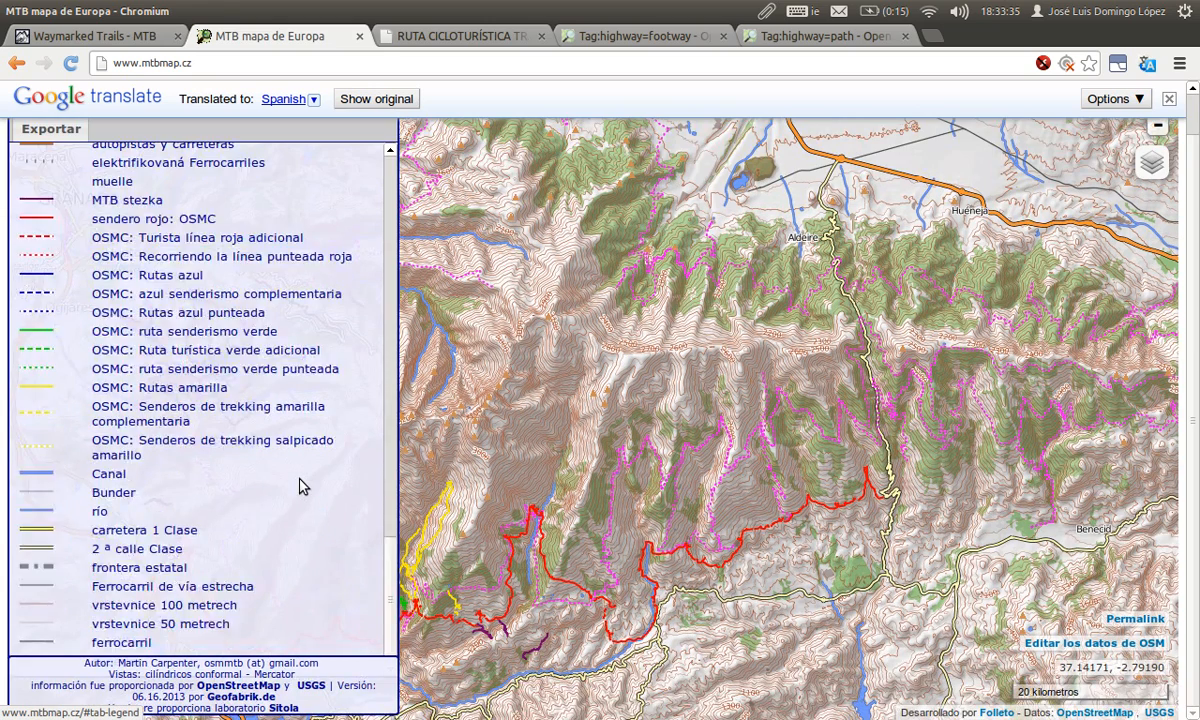
scroll(300, 487, "up", 3)
scroll(300, 487, "down", 3)
scroll(300, 487, "up", 2)
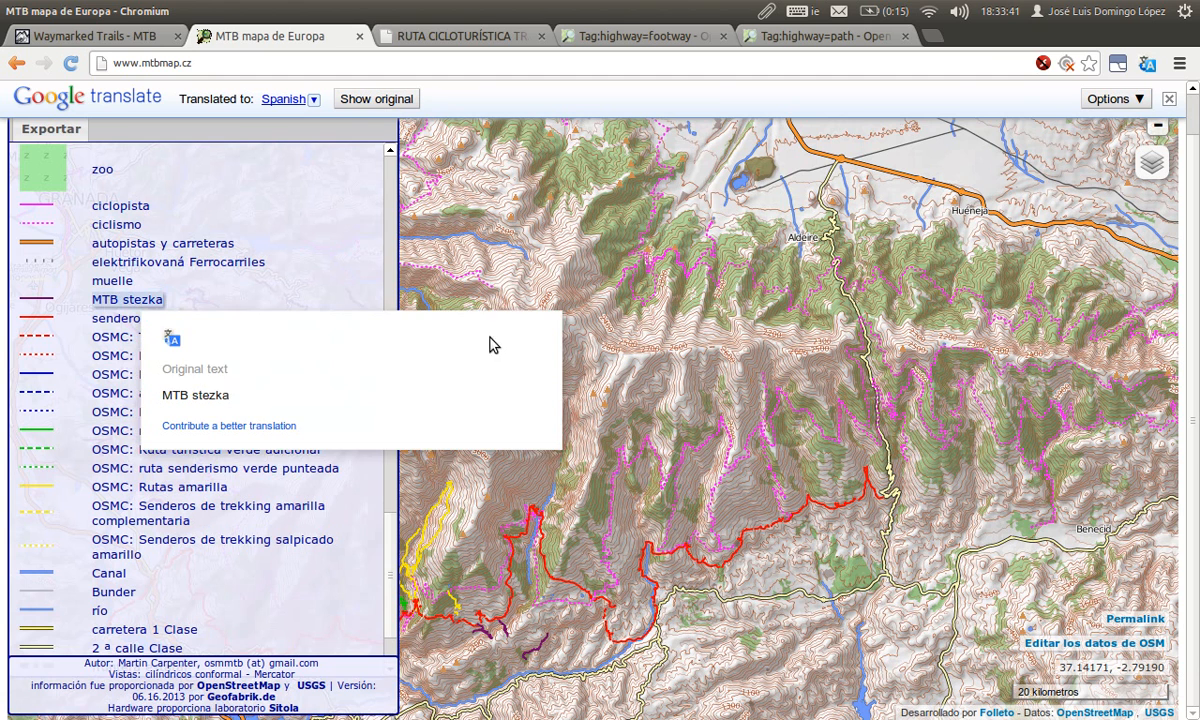
Compare the legend at different map zoom levels near Albondón and close it
scroll(776, 362, "down", 3)
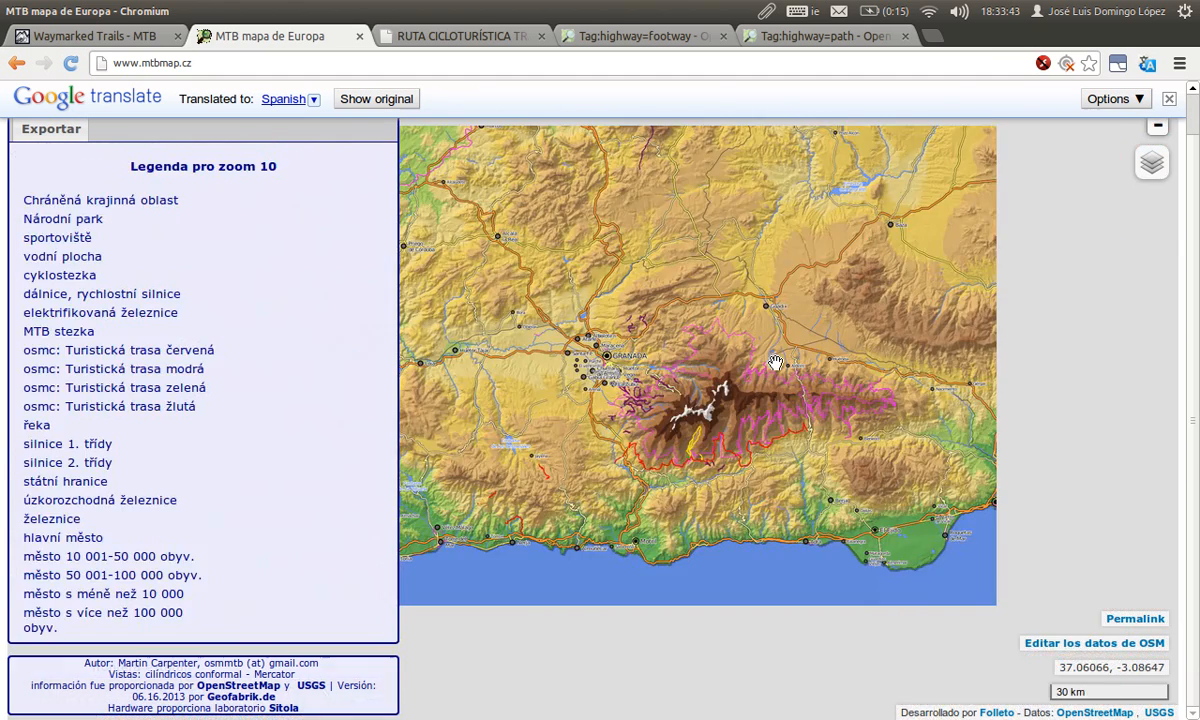
scroll(735, 465, "up", 4)
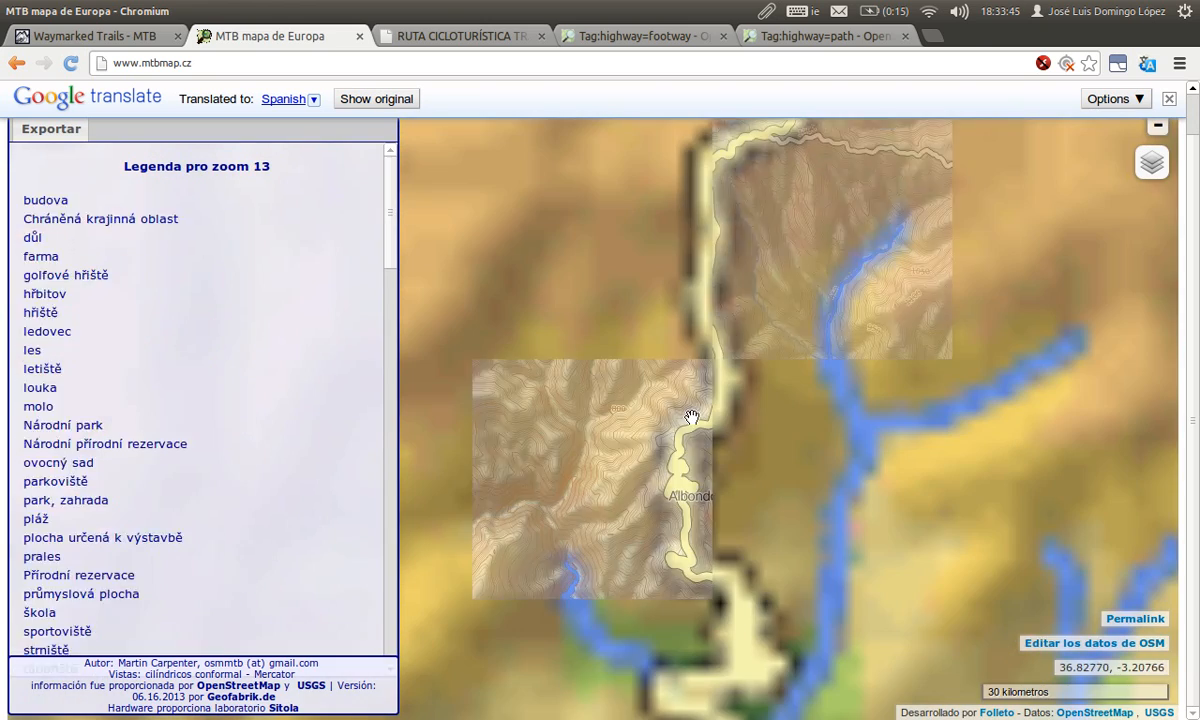
scroll(655, 381, "up", 1)
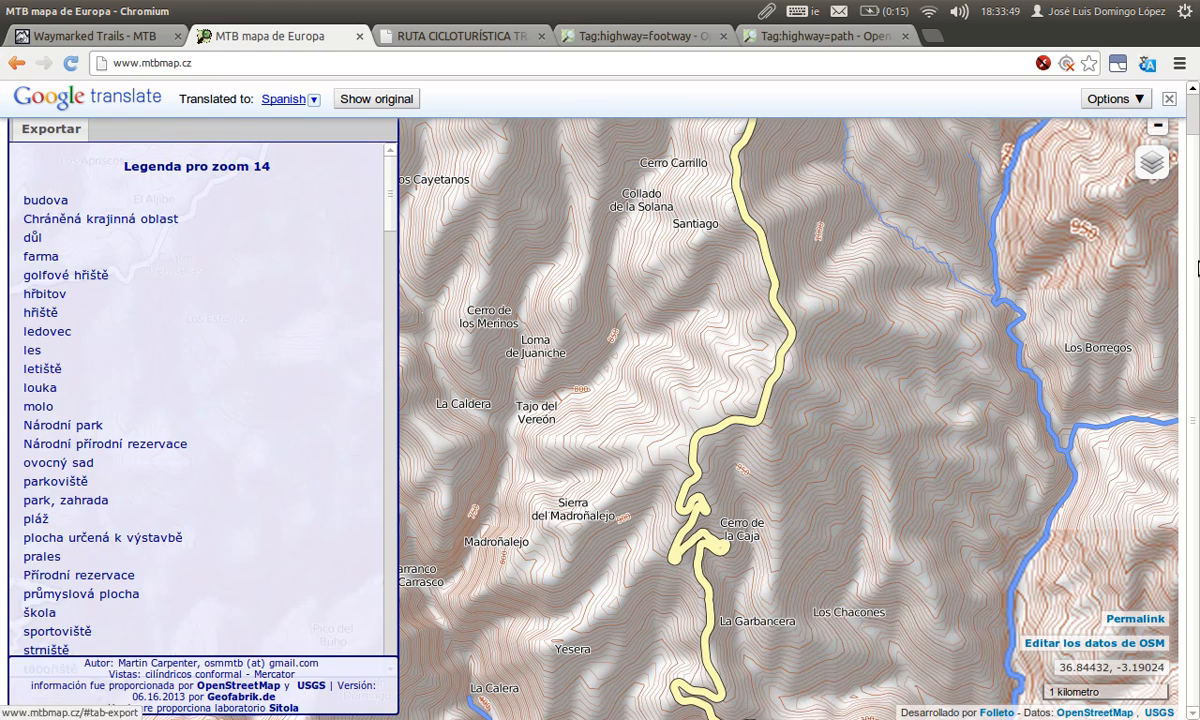
scroll(1185, 133, "up", 1)
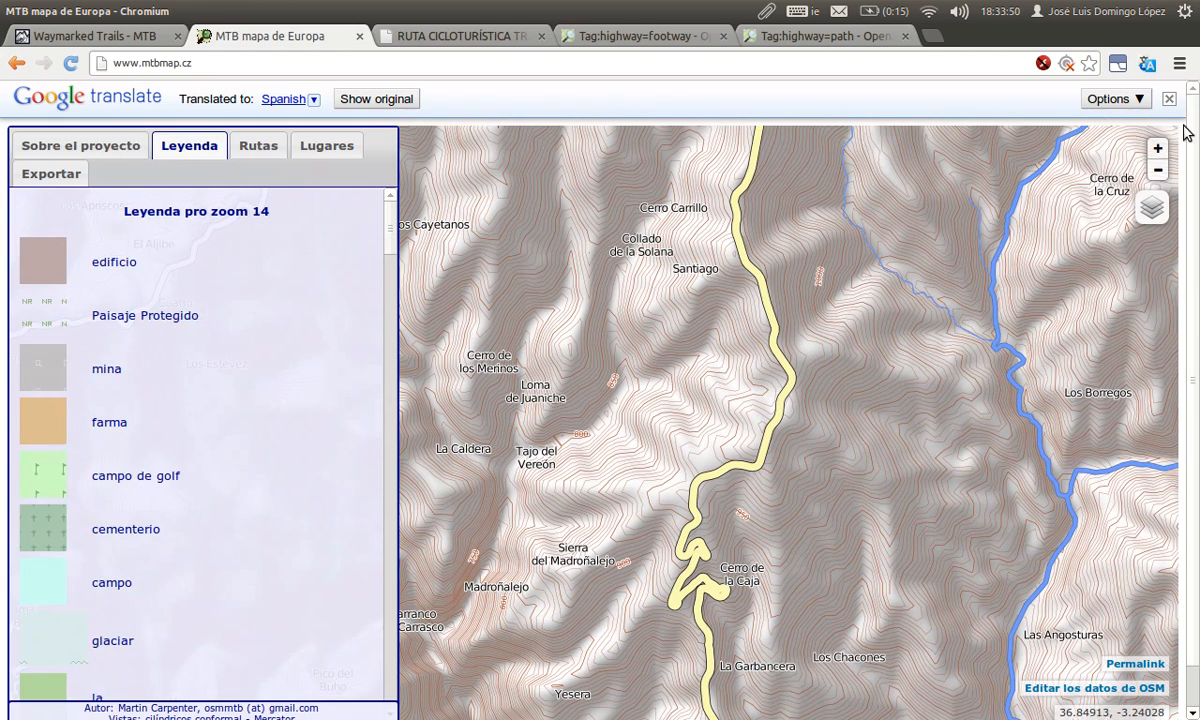
left_click(170, 150)
scroll(503, 300, "down", 1)
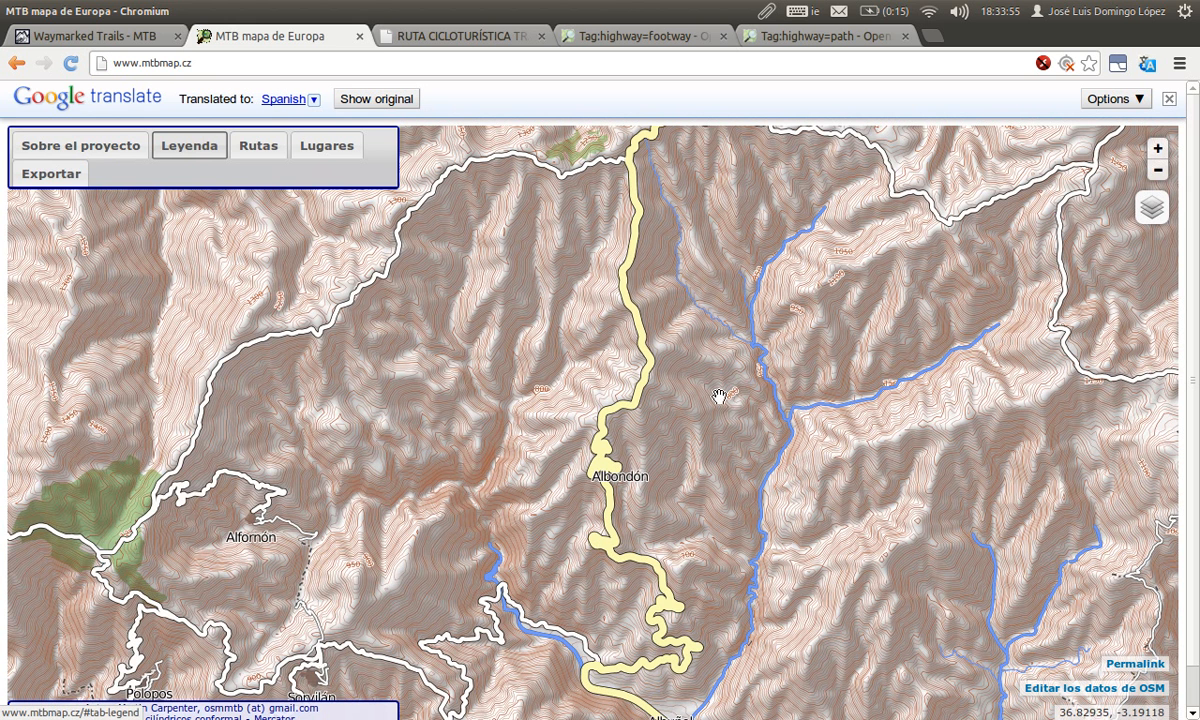
Review the map export options, including area, zoom level, image size and layout elements, and close them without exporting
left_click(66, 180)
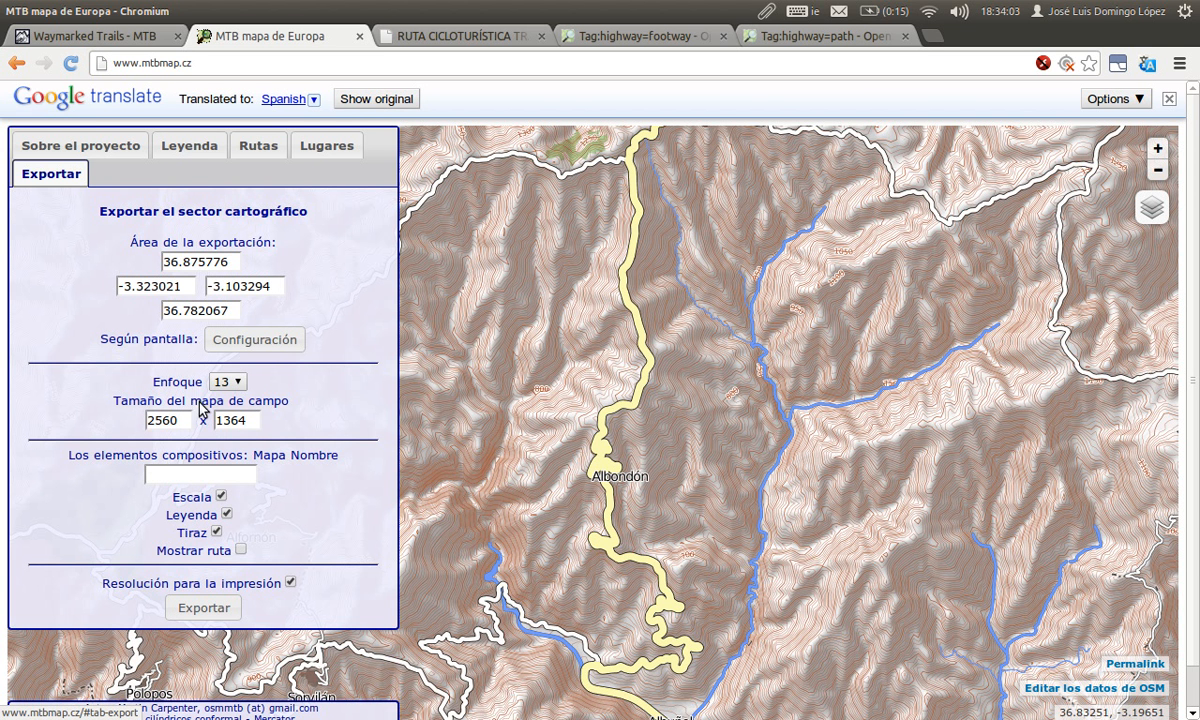
left_click(236, 384)
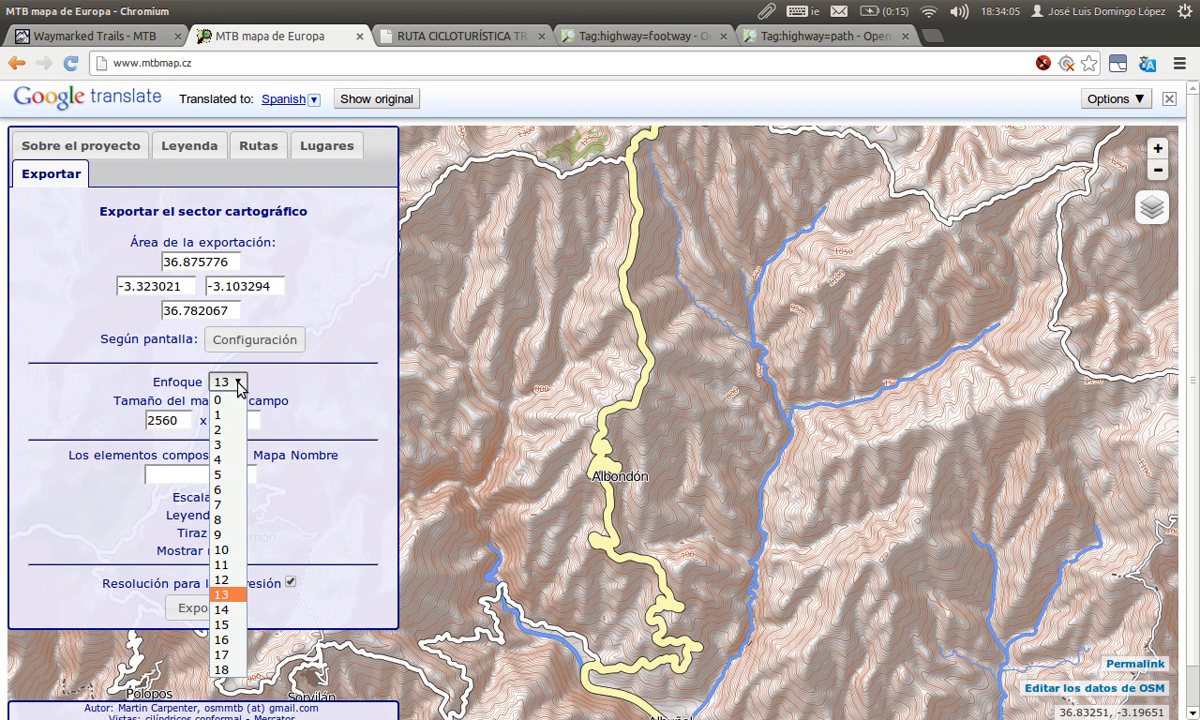
left_click(238, 384)
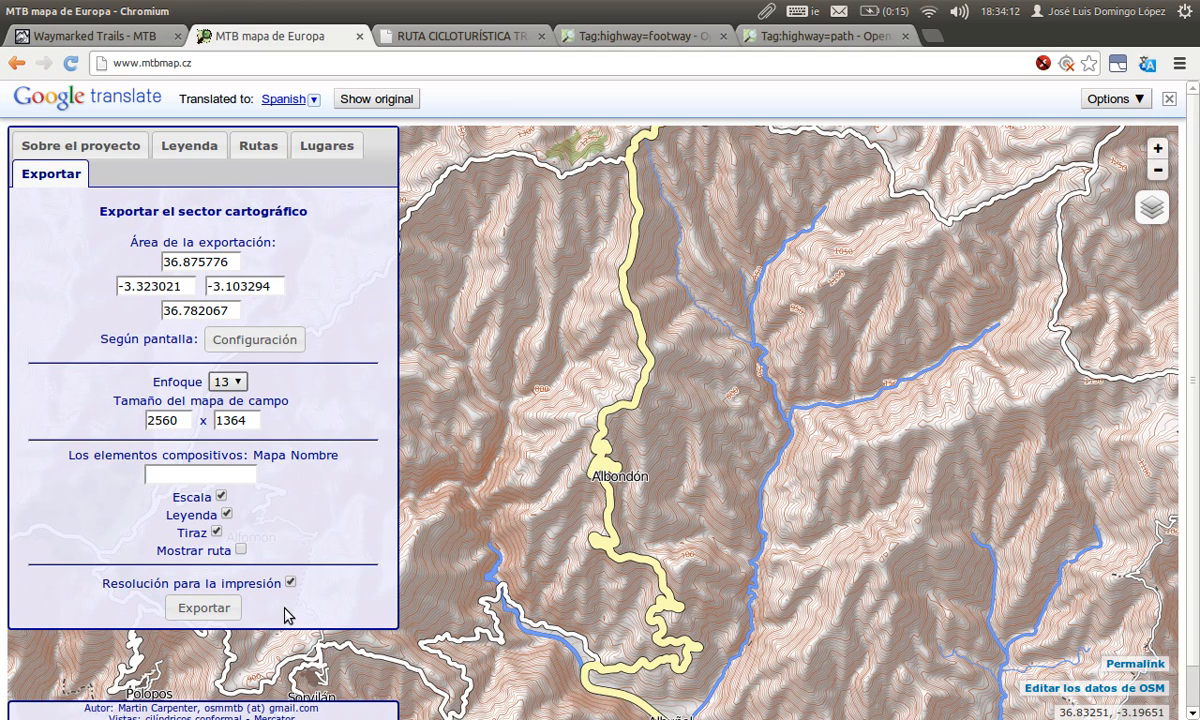
scroll(843, 463, "down", 1)
scroll(829, 468, "up", 1)
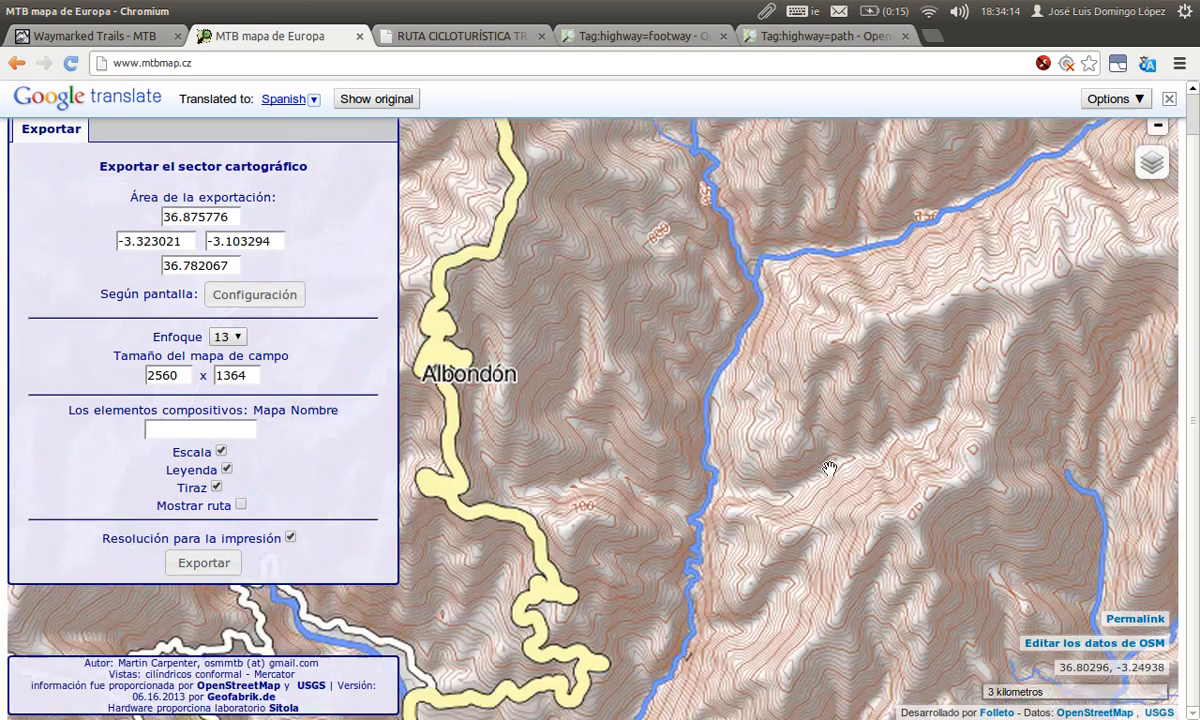
scroll(1195, 248, "up", 1)
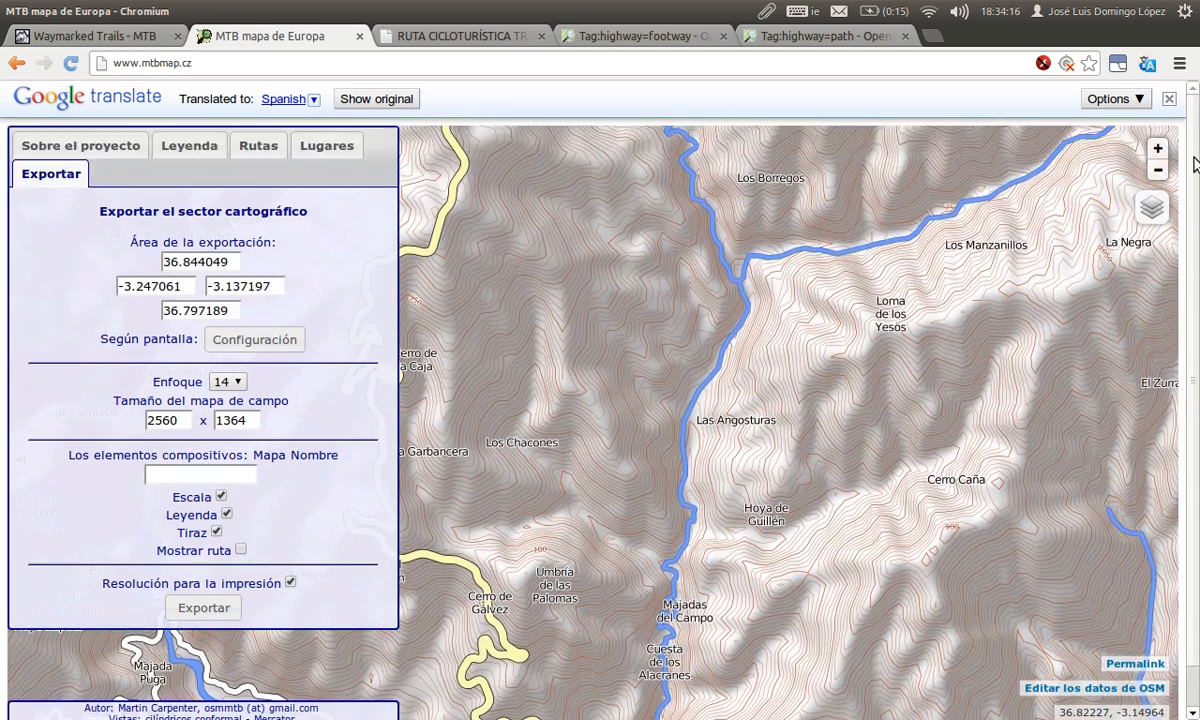
left_click(75, 172)
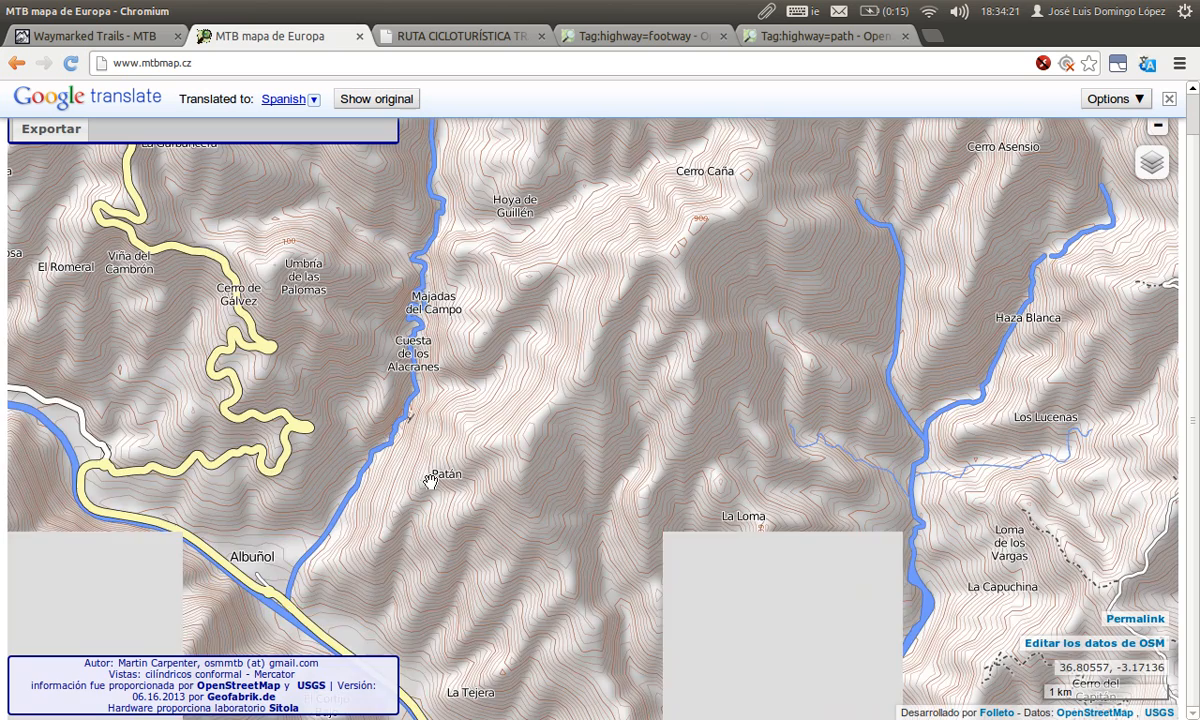
Examine the roads and contour lines around Albuñol, Albondón and Murtas on the MTB map at several zoom levels
left_click_drag(430, 480, 675, 300)
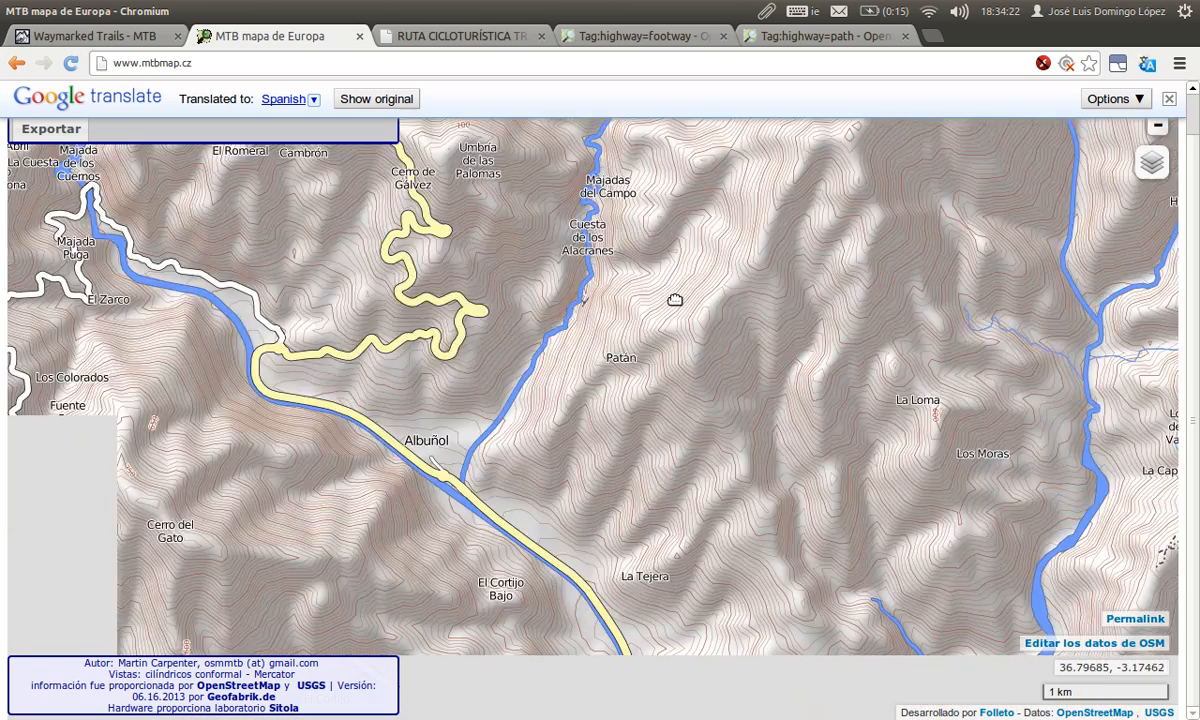
left_click_drag(334, 347, 415, 462)
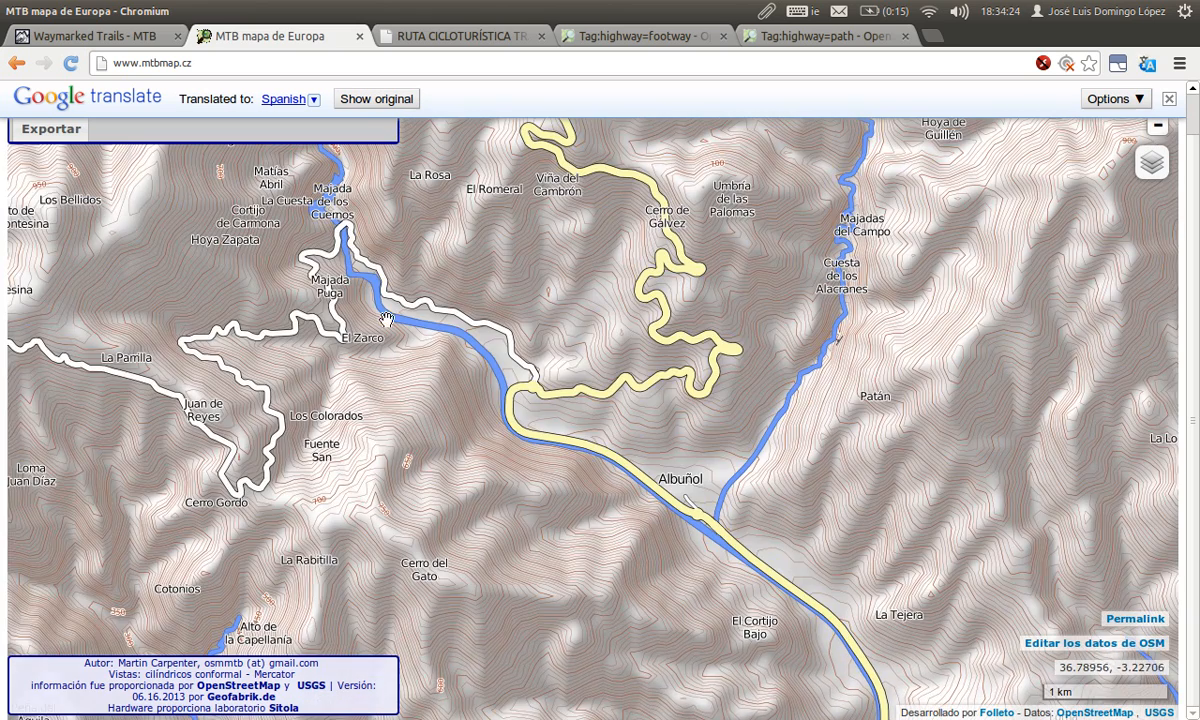
left_click_drag(362, 248, 405, 466)
scroll(331, 342, "up", 1)
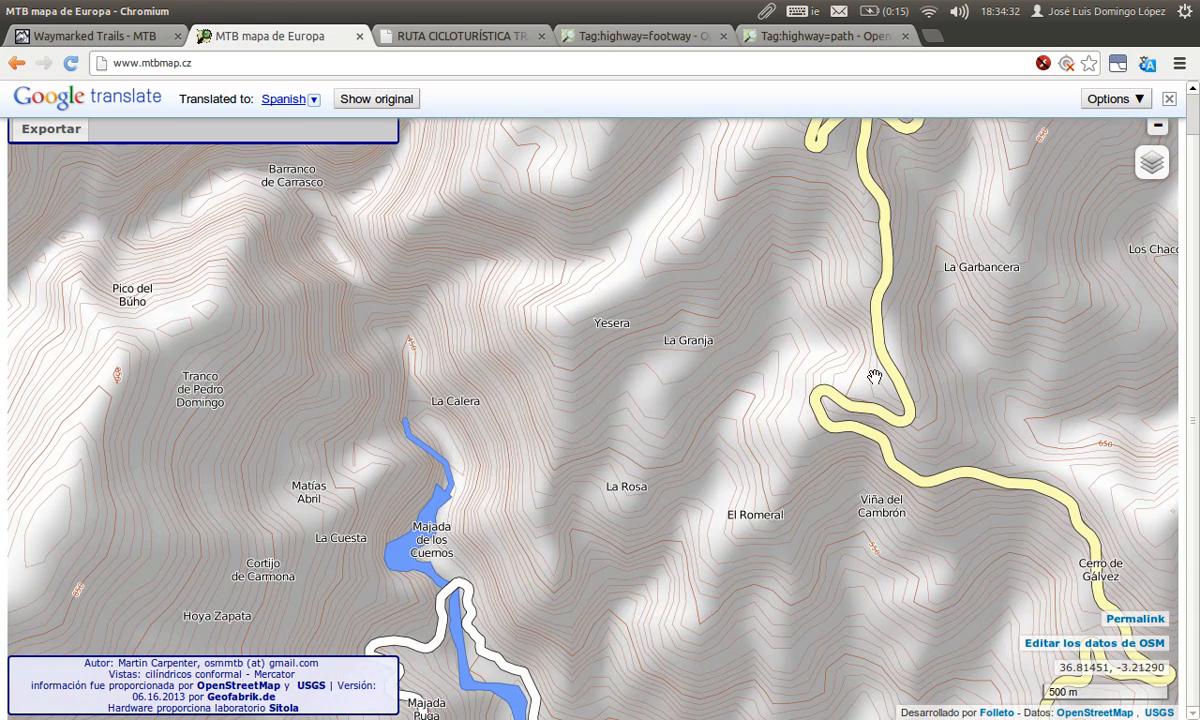
scroll(629, 342, "down", 1)
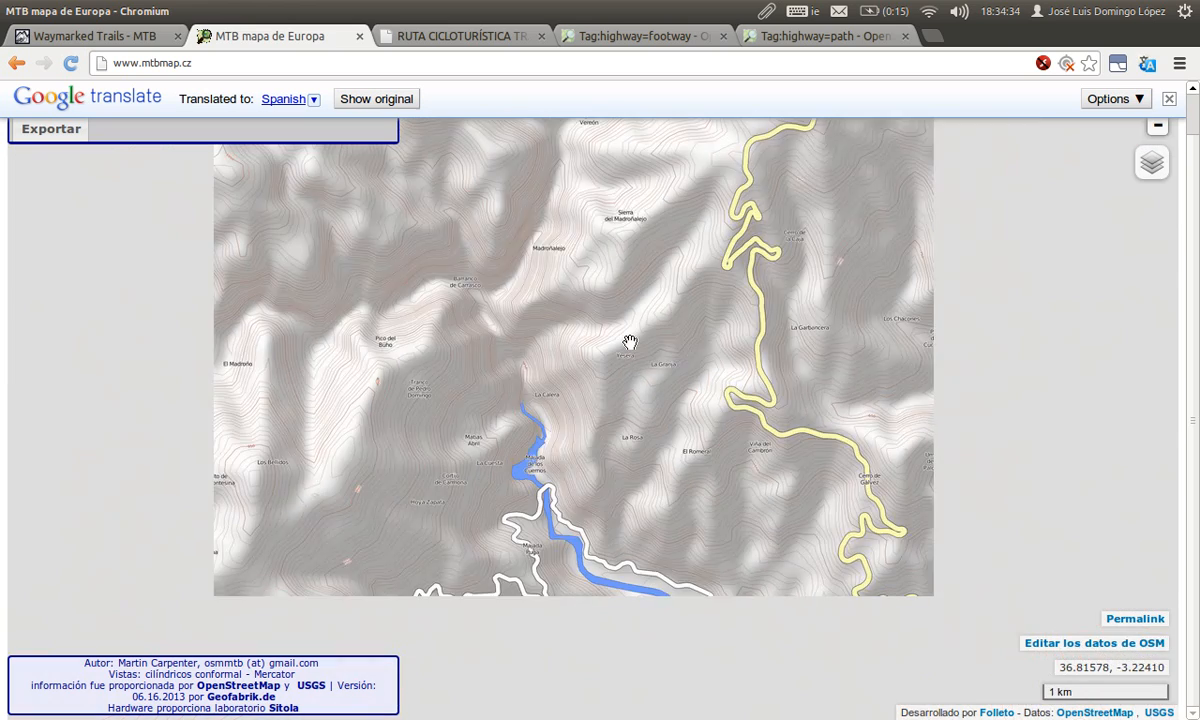
scroll(852, 310, "down", 1)
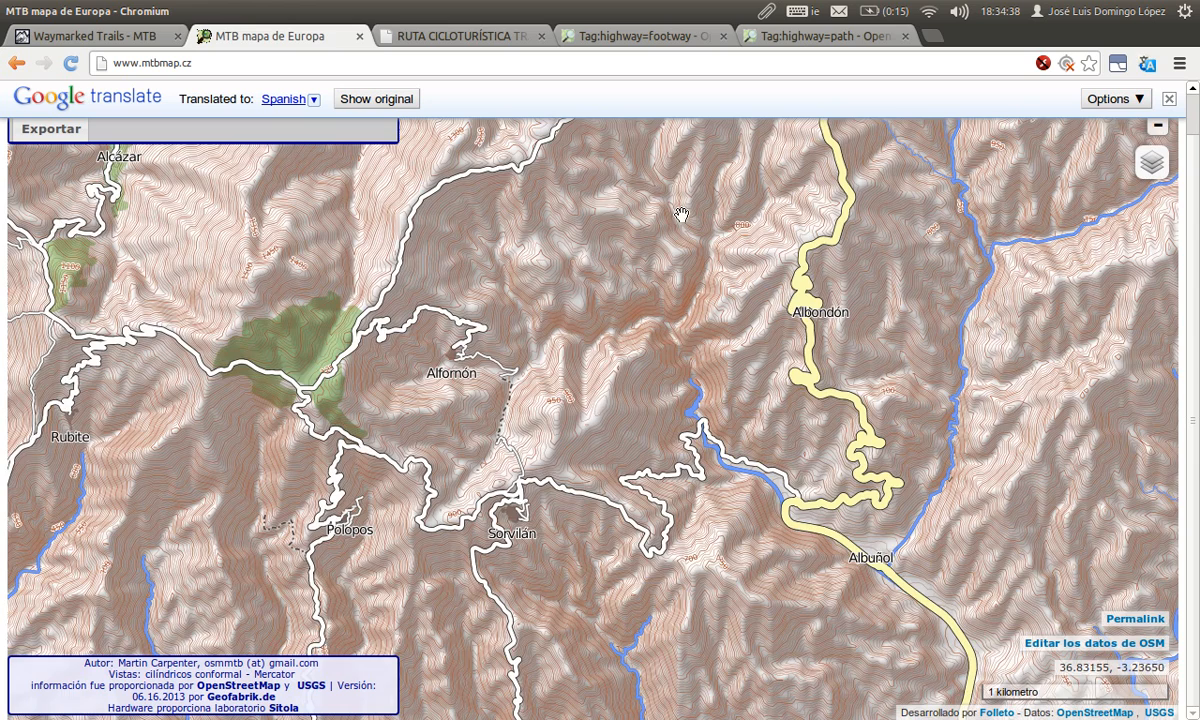
left_click_drag(646, 234, 615, 363)
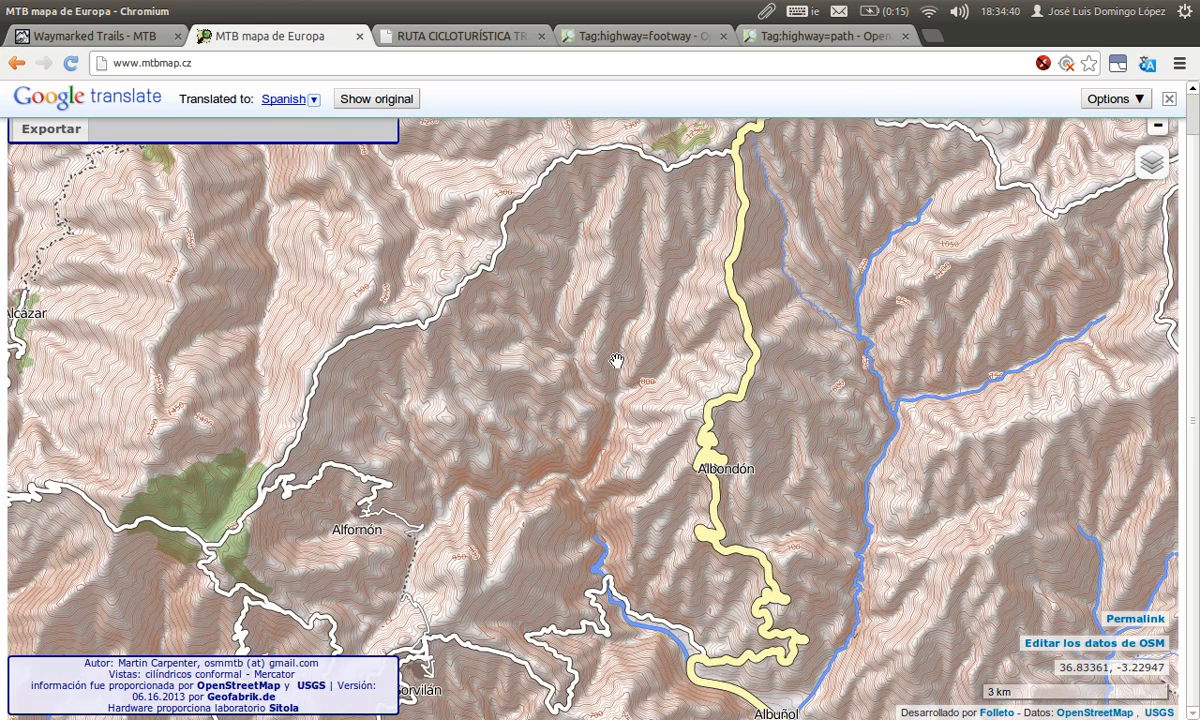
left_click_drag(1010, 188, 749, 347)
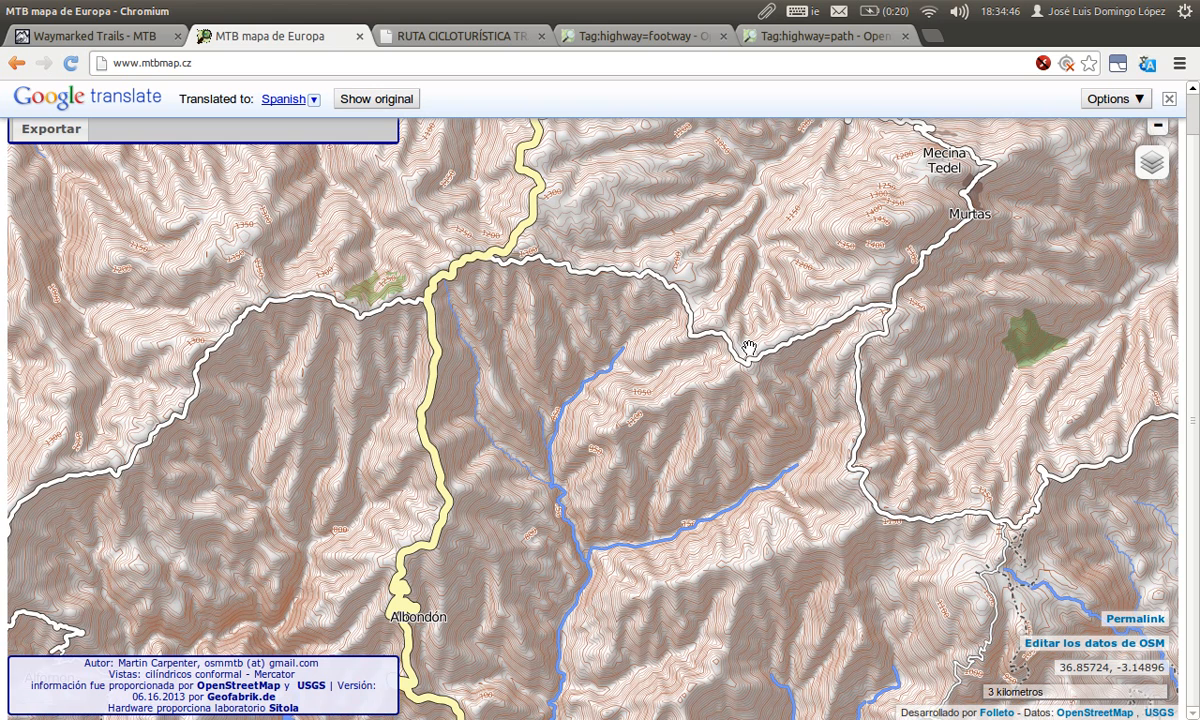
scroll(749, 347, "down", 2)
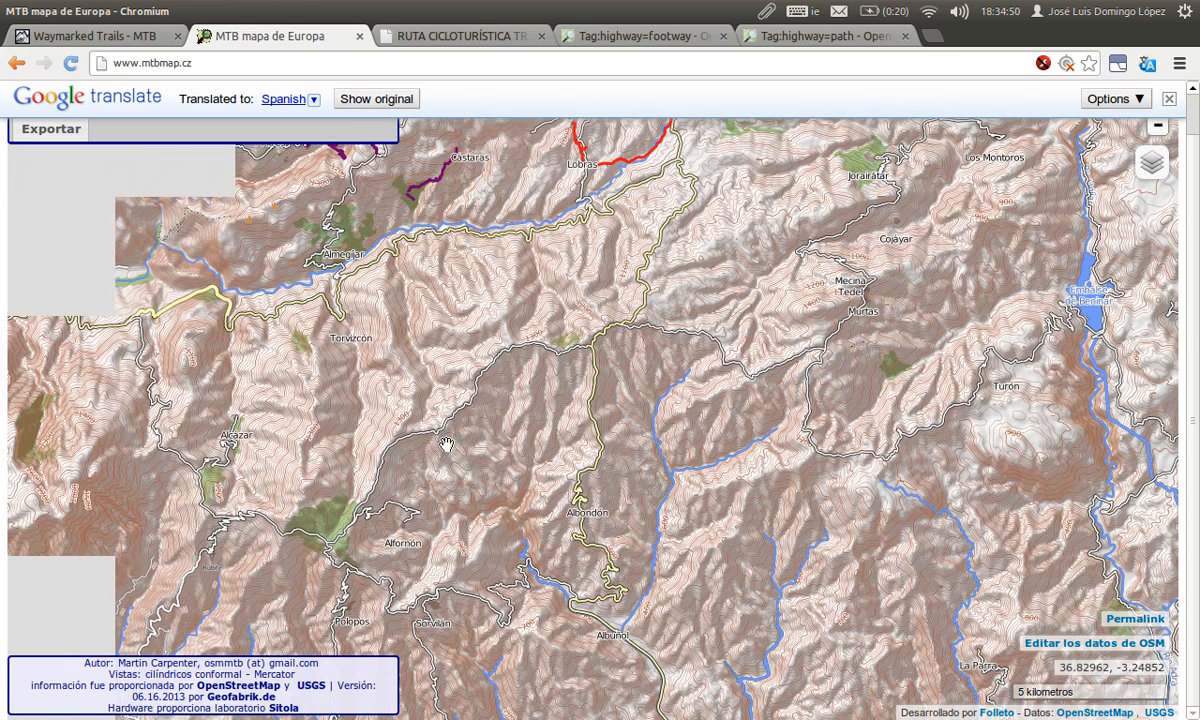
Examine the marked trails on the Alpujarra side of Sierra Nevada, around Cádiar, Bérchules, Trevélez and Laroles
left_click_drag(1012, 240, 575, 463)
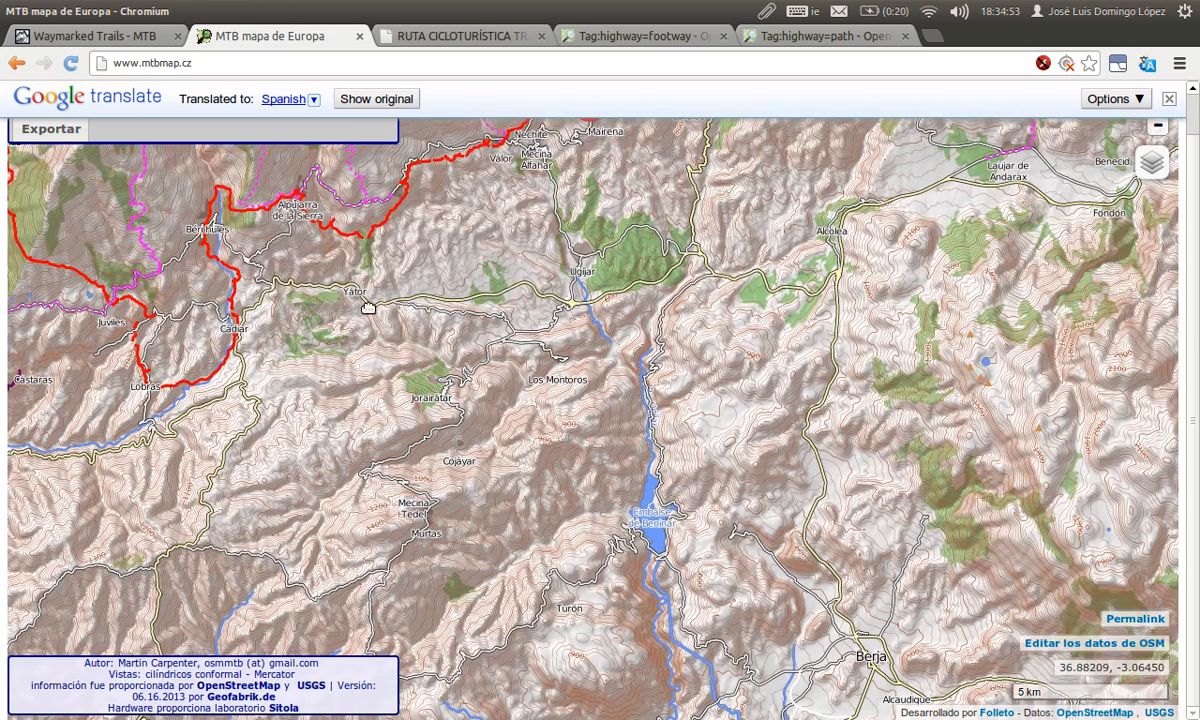
left_click_drag(368, 307, 654, 523)
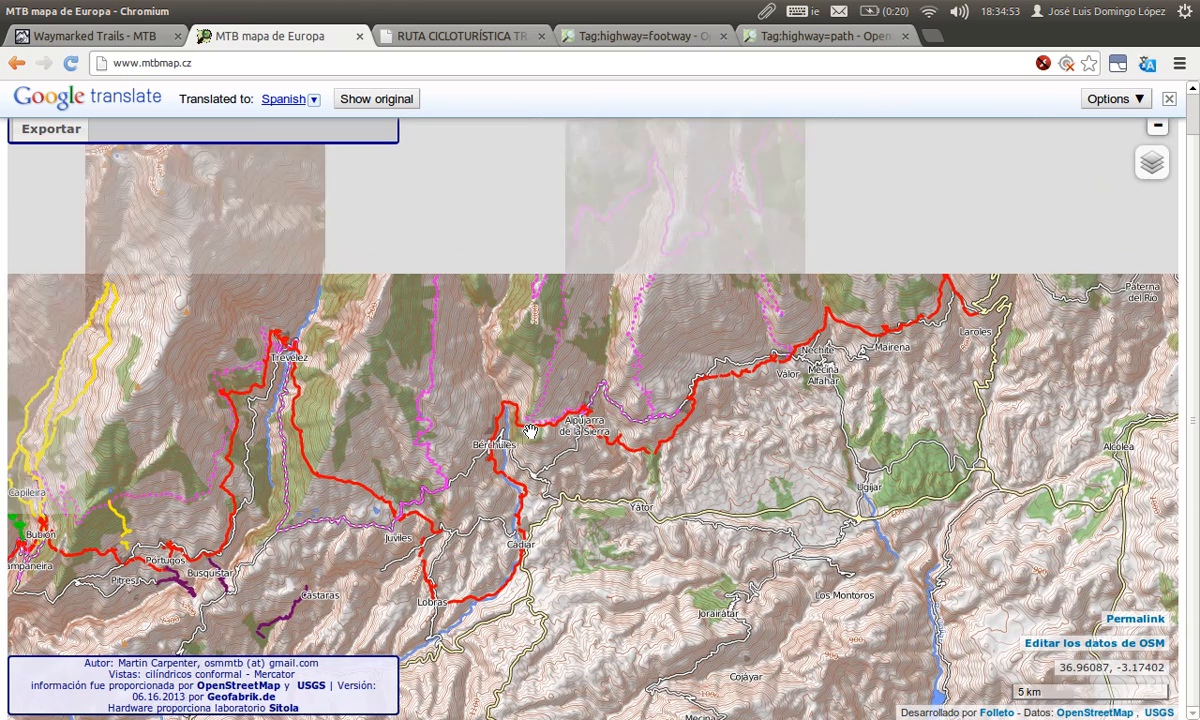
left_click_drag(703, 263, 626, 550)
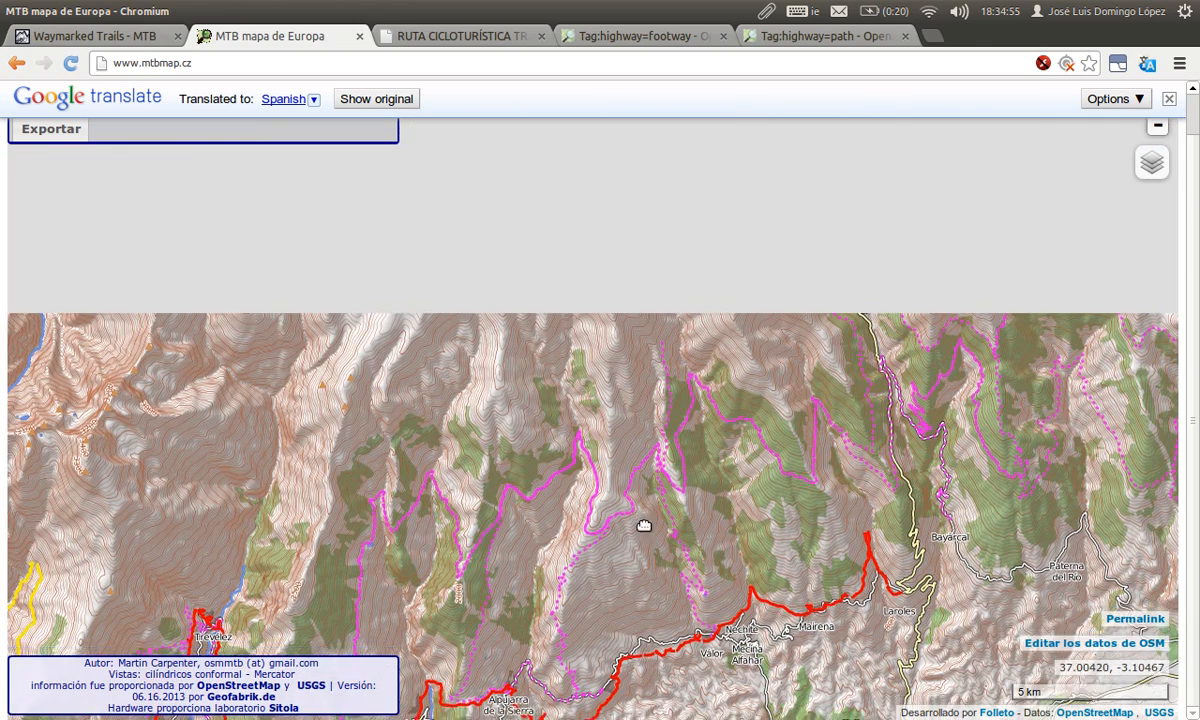
left_click_drag(585, 430, 683, 314)
left_click_drag(958, 295, 635, 435)
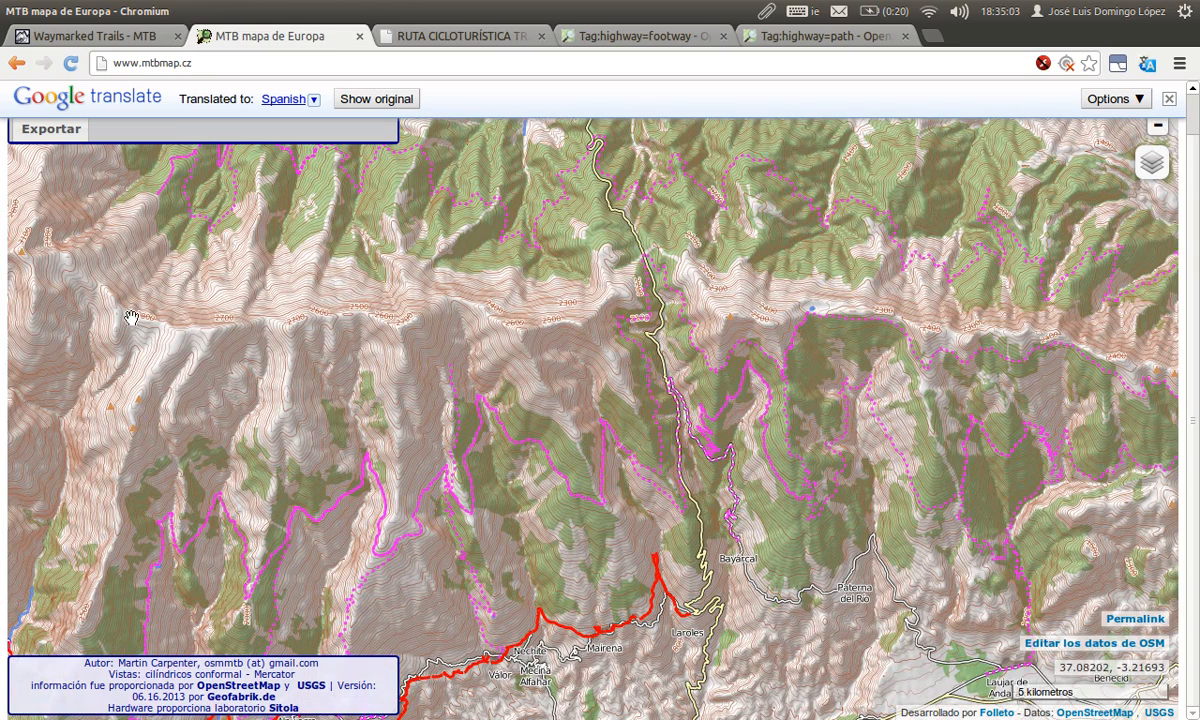
Examine the marked trails around Pradollano, Güéjar Sierra, Monachil and La Zubia, and along the northern slopes near Jerez del Marquesado, Lanteira and La Calahorra
mouse_move(131, 318)
left_mouse_down()
mouse_move(643, 362)
mouse_move(576, 383)
left_mouse_up()
left_click_drag(335, 317, 647, 321)
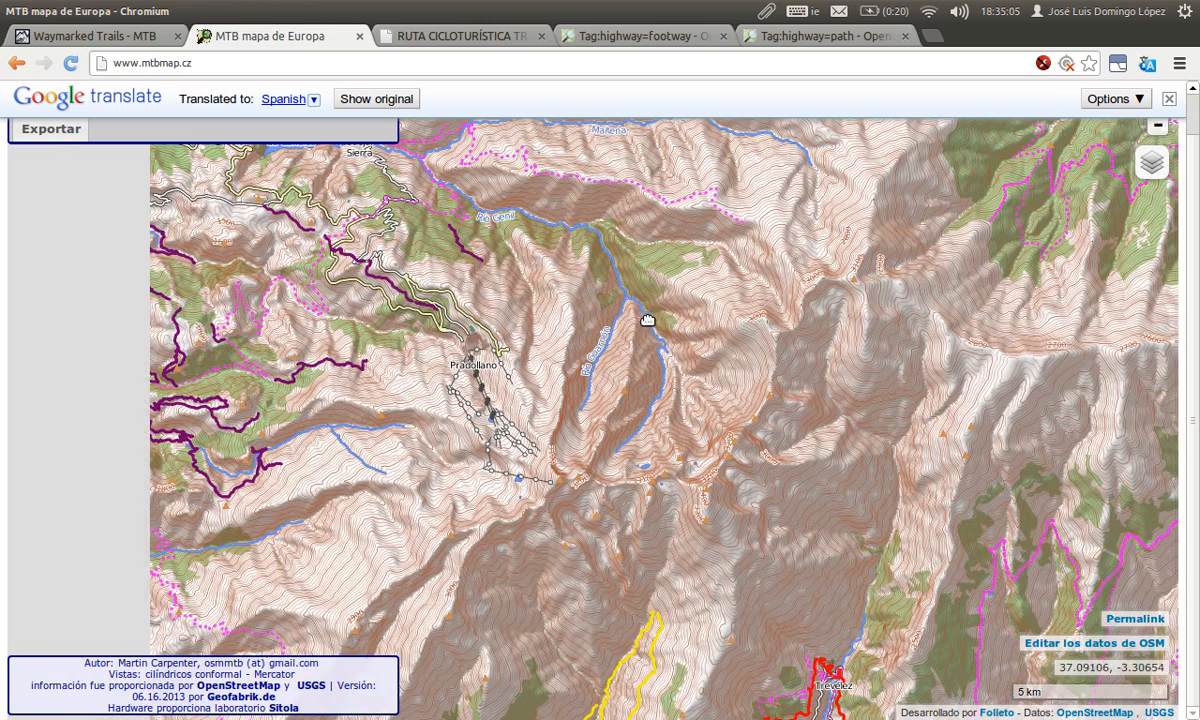
left_click_drag(641, 252, 589, 324)
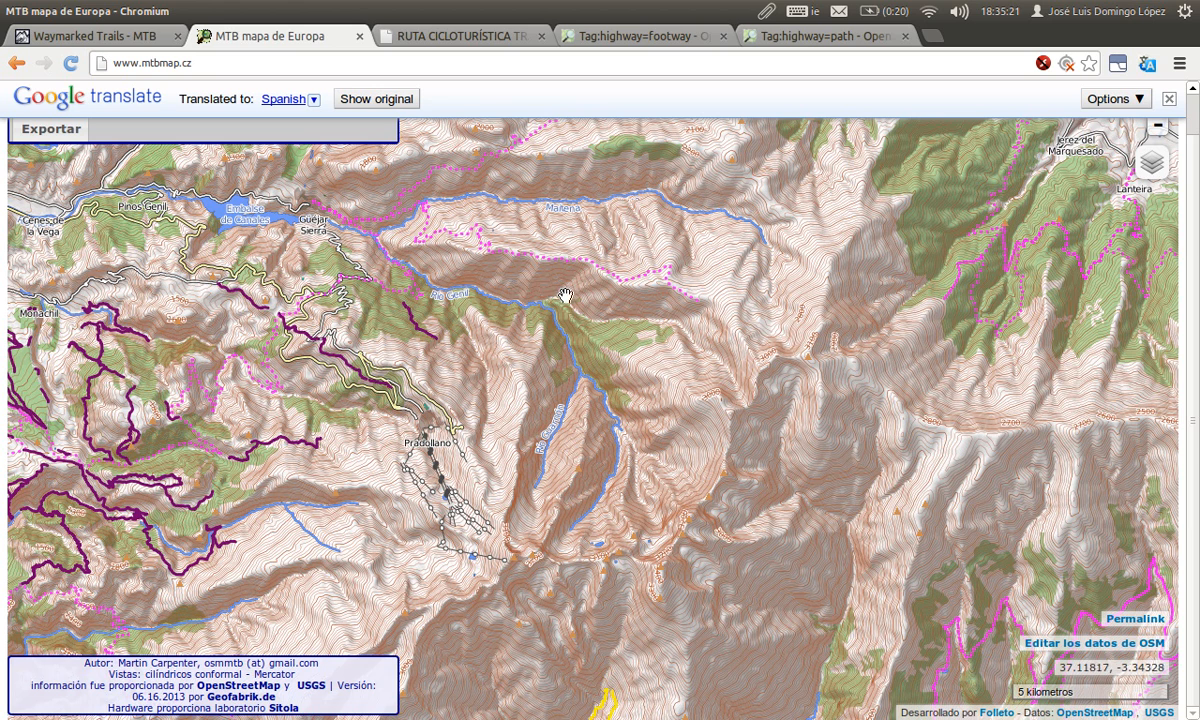
left_click_drag(559, 293, 650, 323)
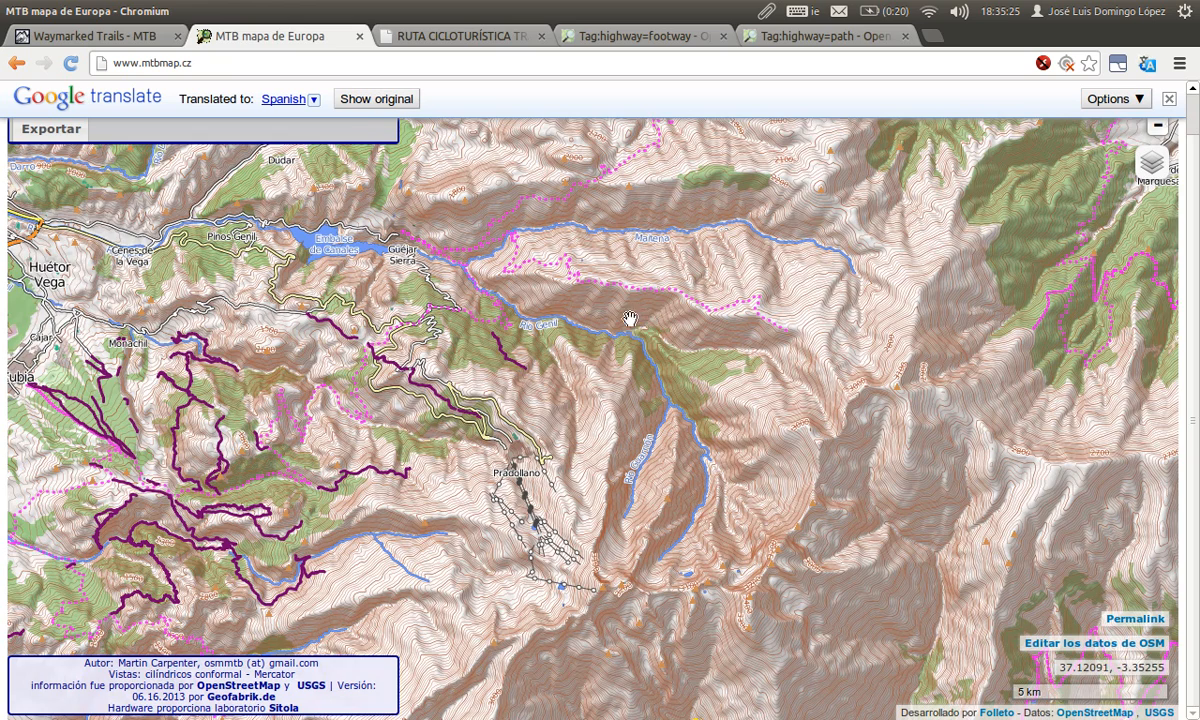
left_click_drag(535, 268, 711, 267)
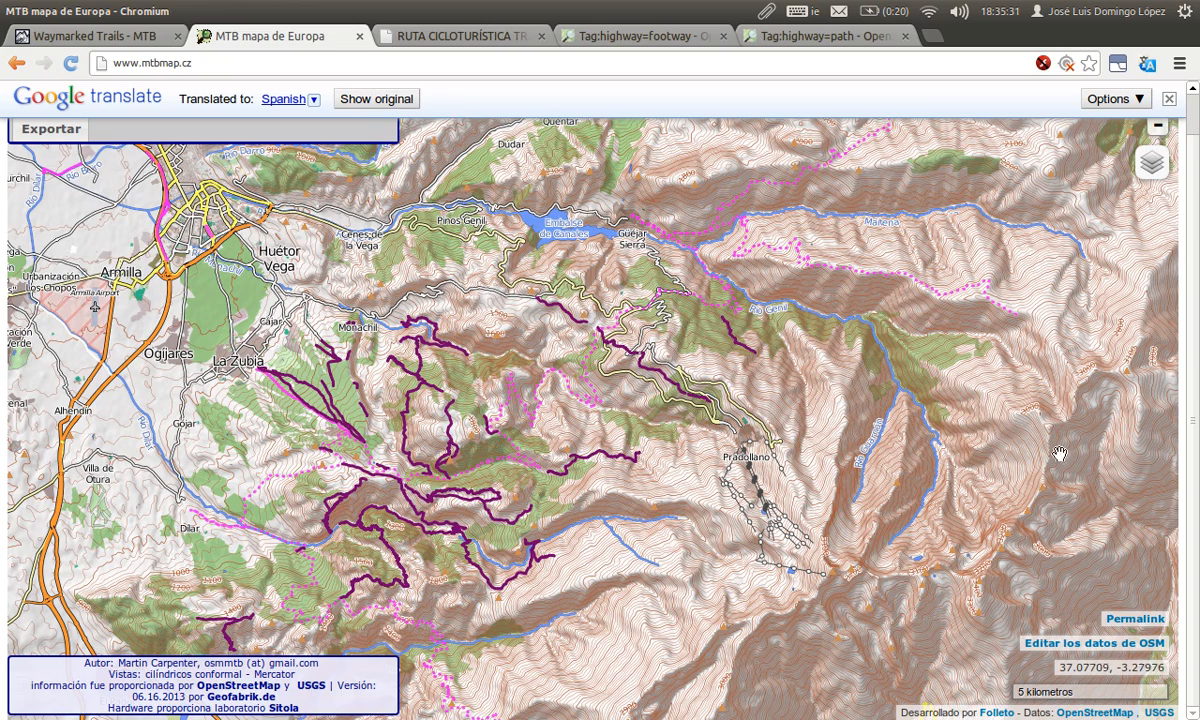
left_click_drag(815, 405, 635, 343)
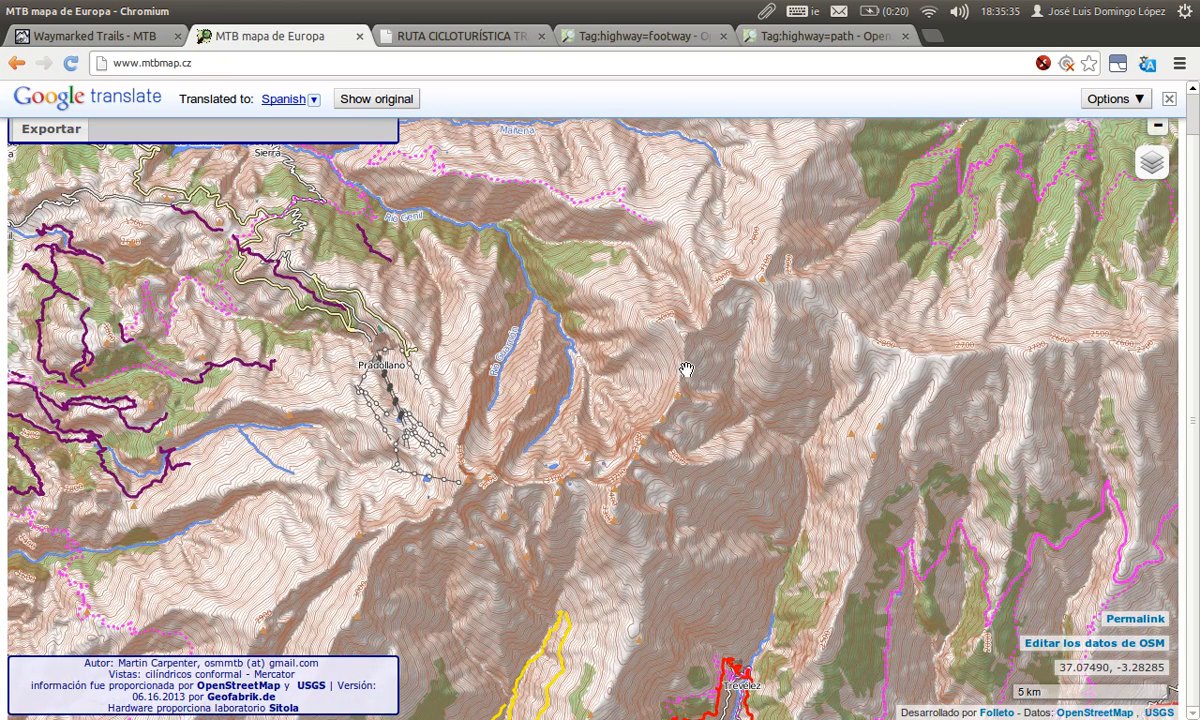
left_click_drag(948, 268, 743, 380)
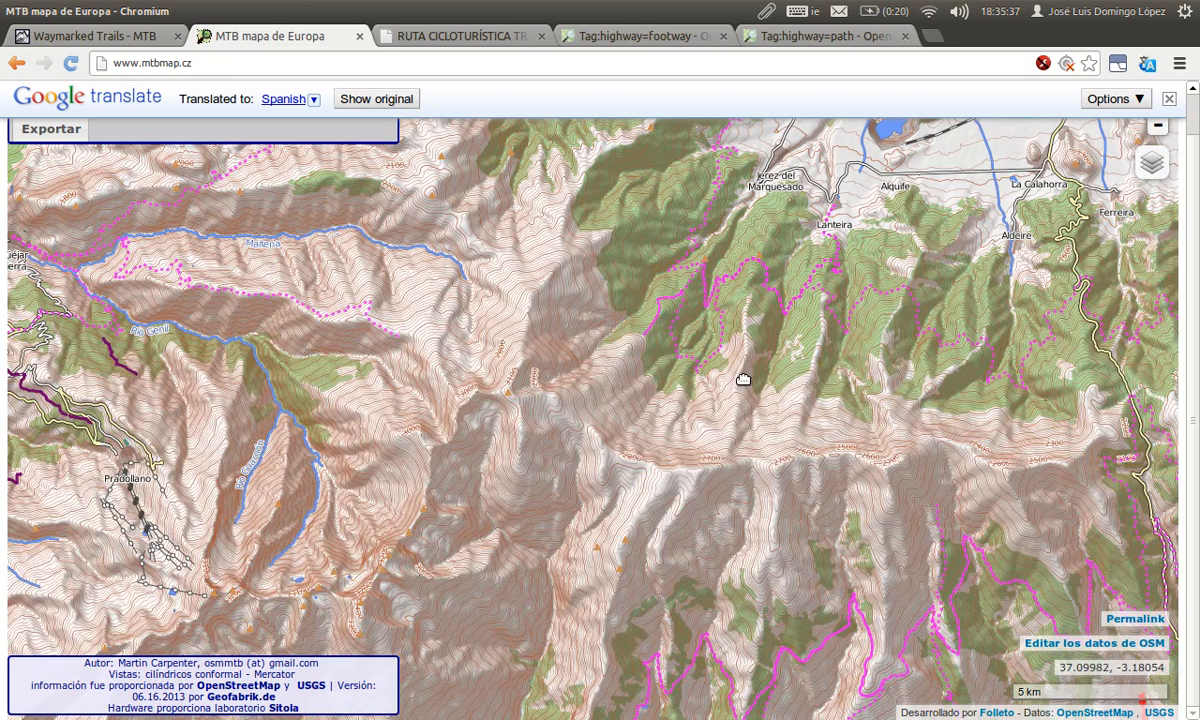
left_click_drag(874, 197, 826, 302)
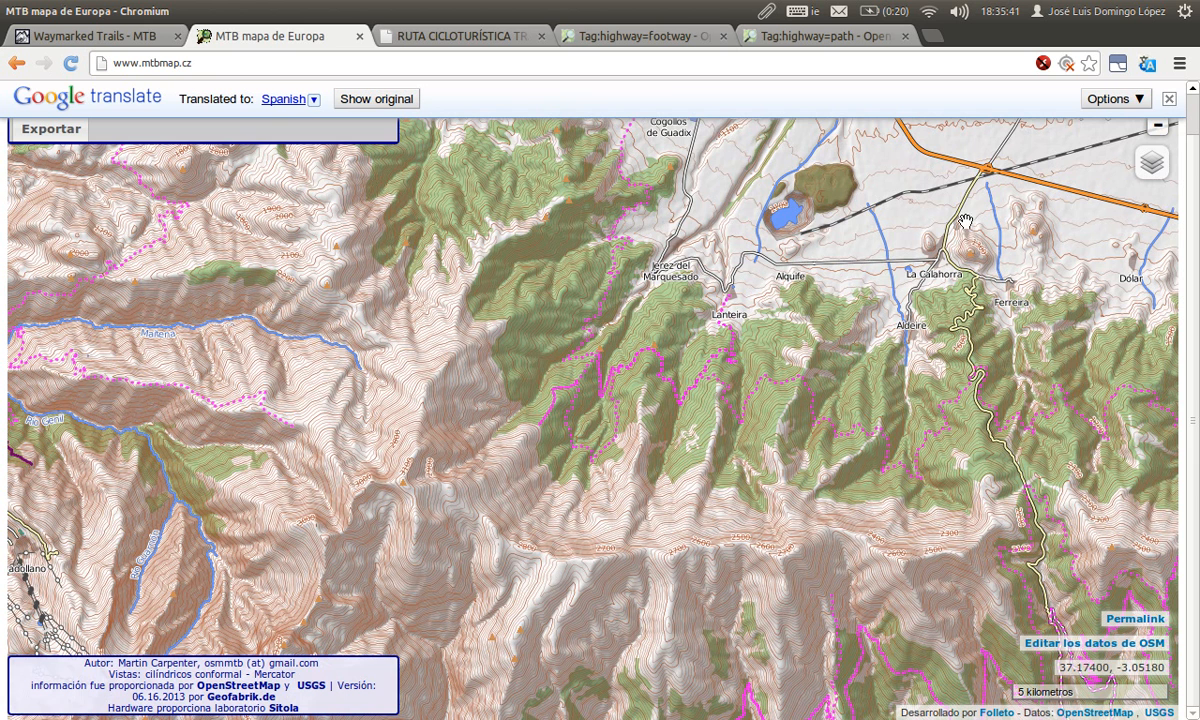